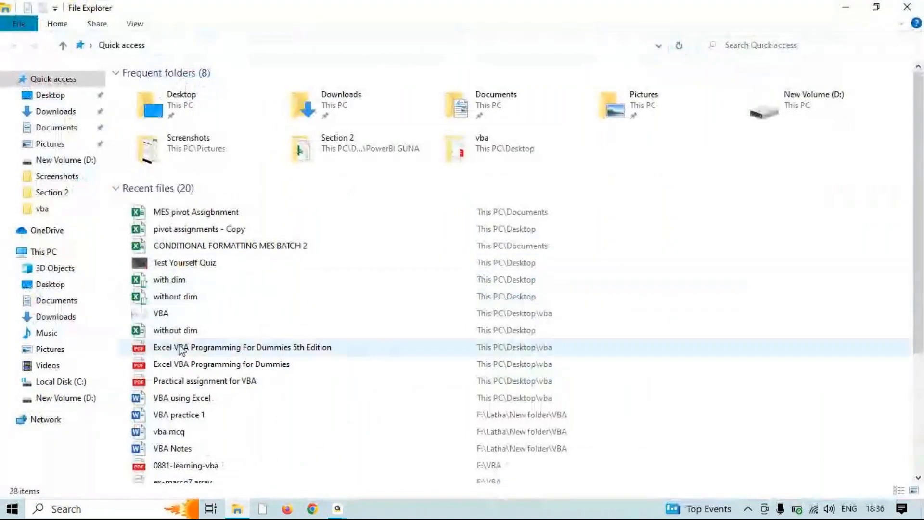
Search the recent files and the desktop items for the MCC Pivot Table workbook
scroll(182, 376, down, 2)
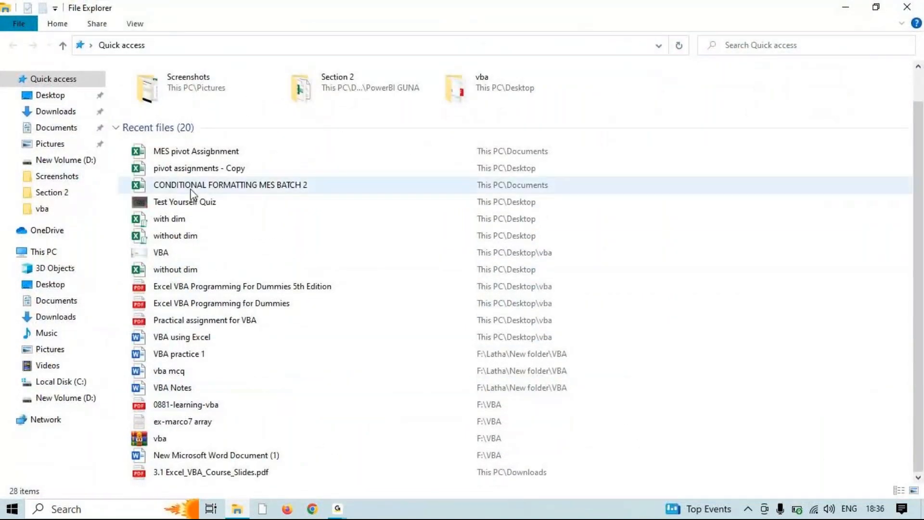
click(906, 7)
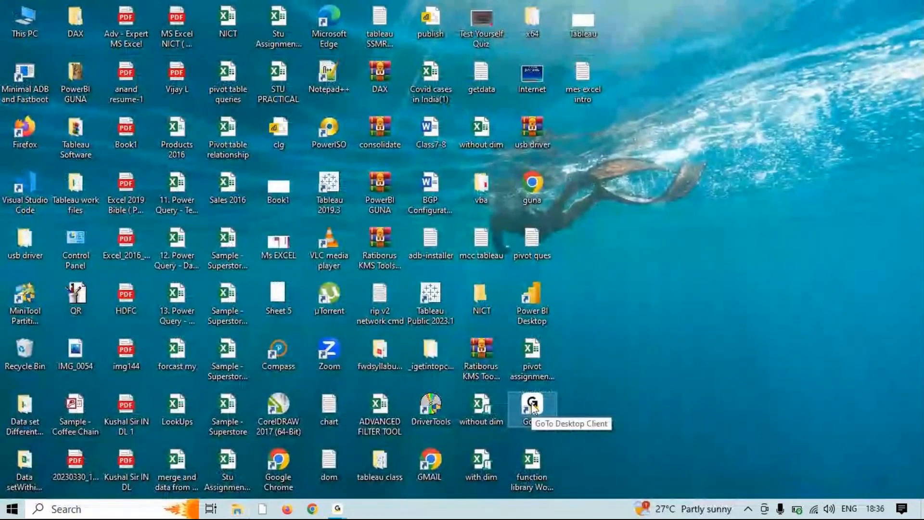
key(m)
key(m)
key(m)
key(m)
key(m)
key(m)
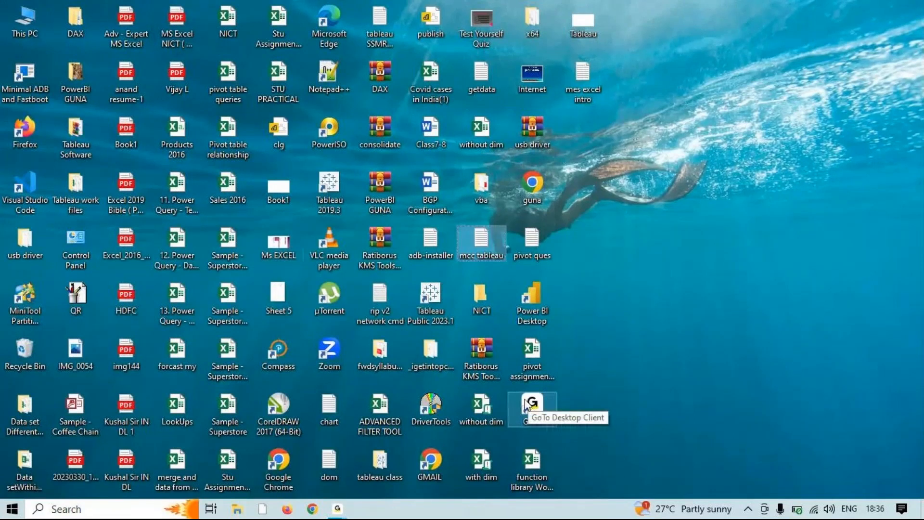
key(m)
Open the MCC Pivot Table workbook from the Documents folder and close File Explorer
key(super+e)
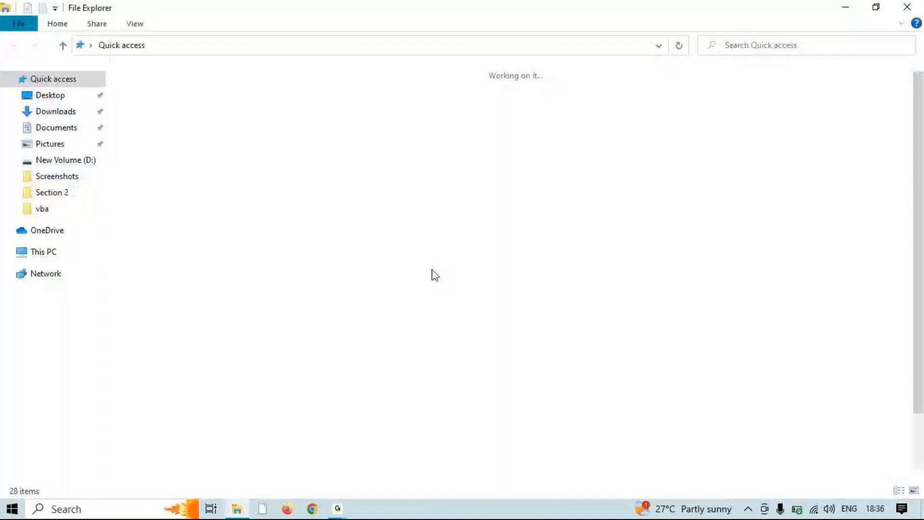
scroll(244, 351, down, 3)
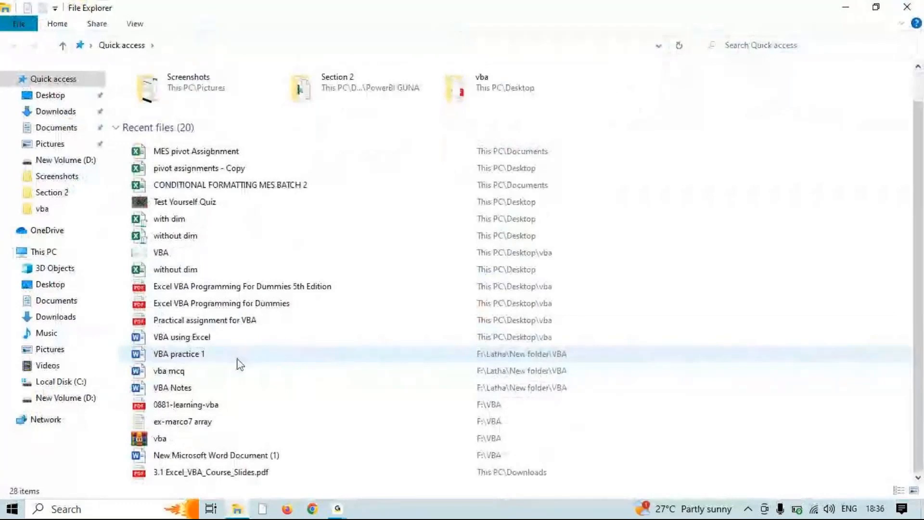
click(53, 128)
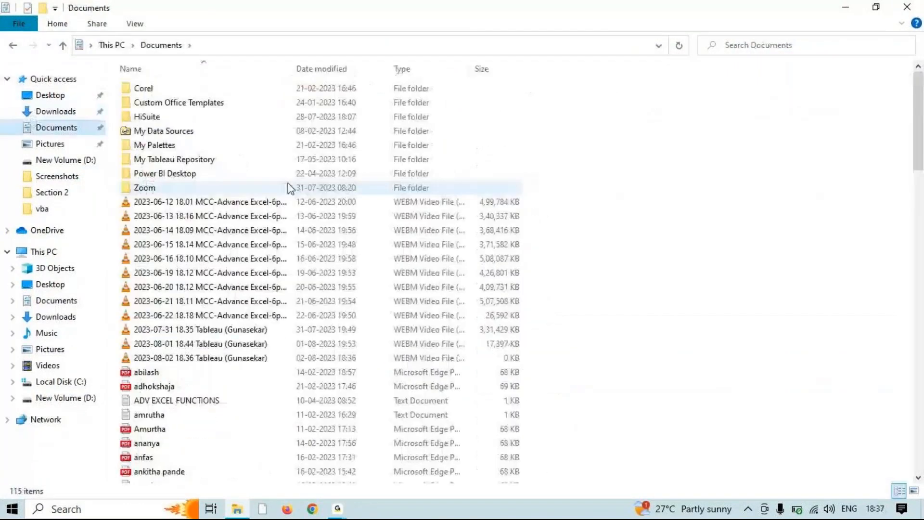
click(289, 185)
key(m)
key(m)
key(m)
key(m)
key(m)
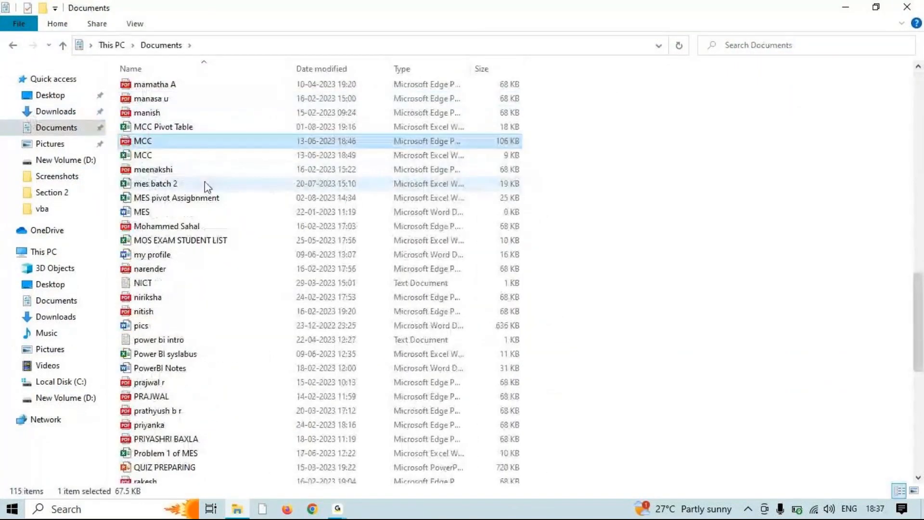
double_click(210, 125)
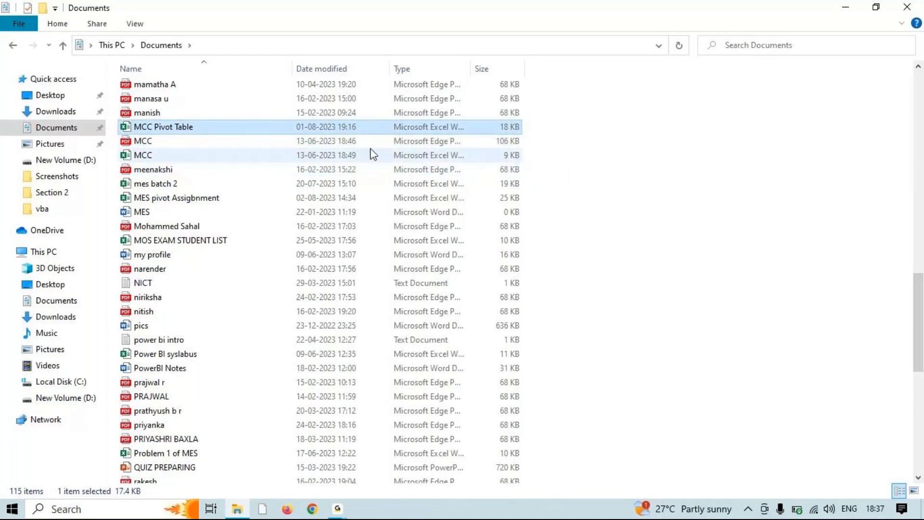
click(907, 8)
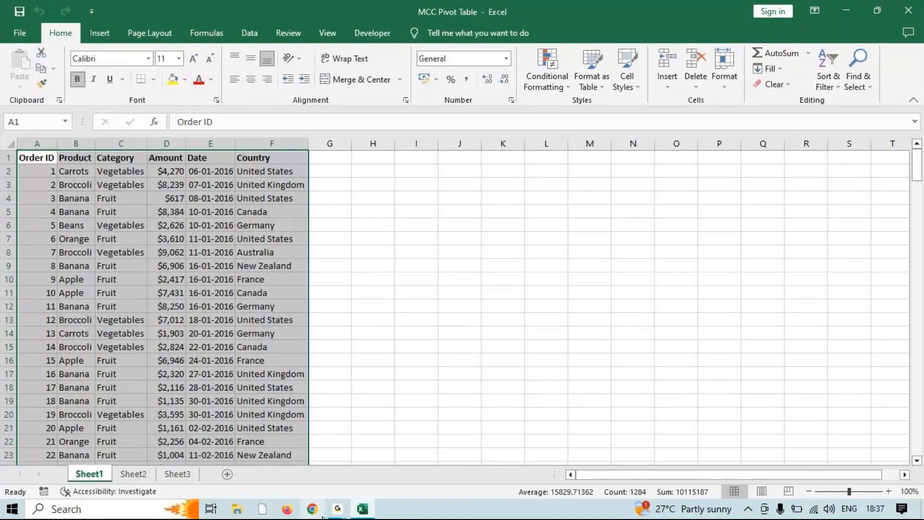
mouse_move(337, 511)
click(395, 470)
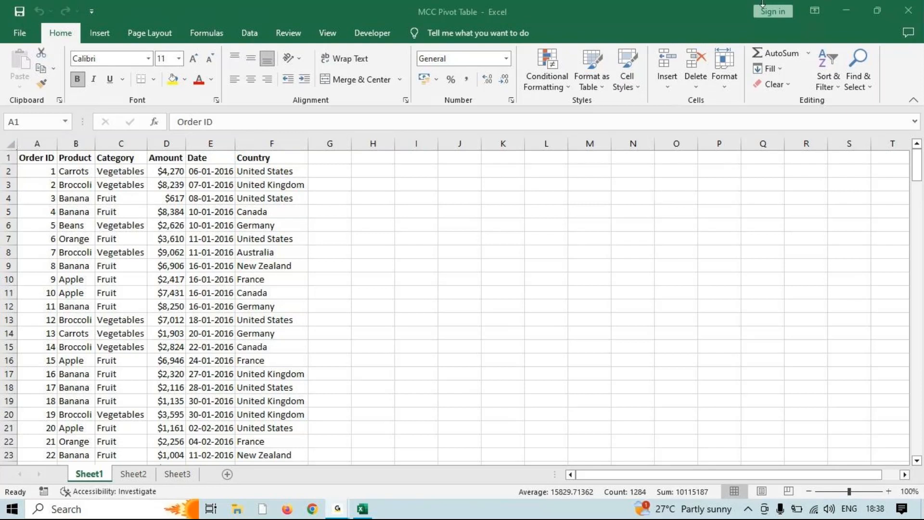
click(856, 6)
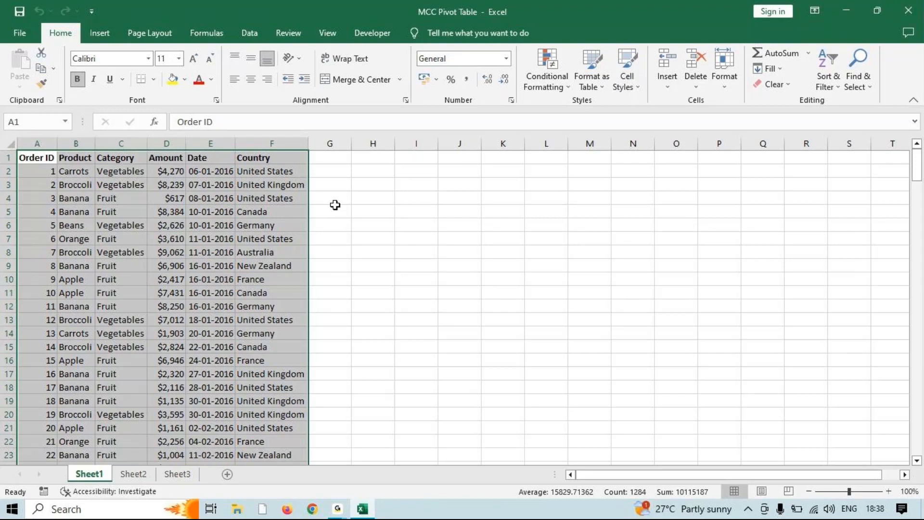
Examine the data columns on Sheet1 from Order ID through Country, one by one and as a whole
click(29, 143)
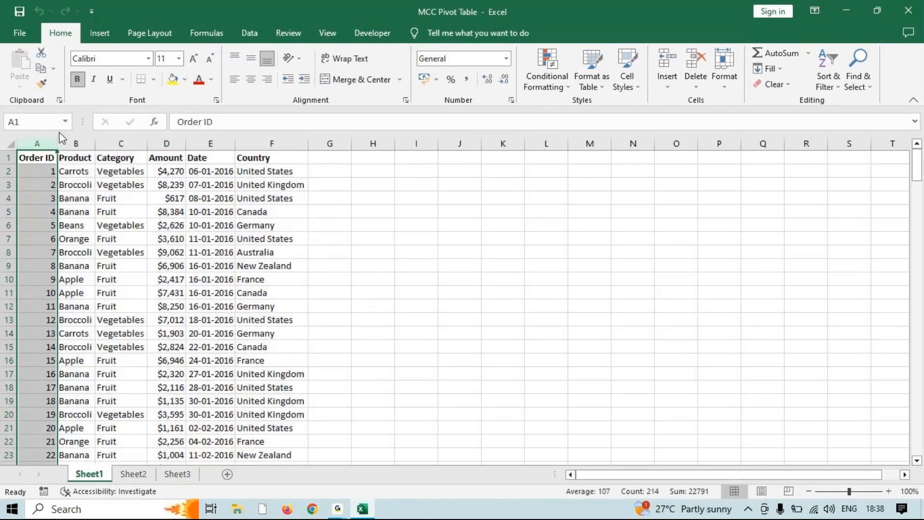
click(69, 140)
click(121, 142)
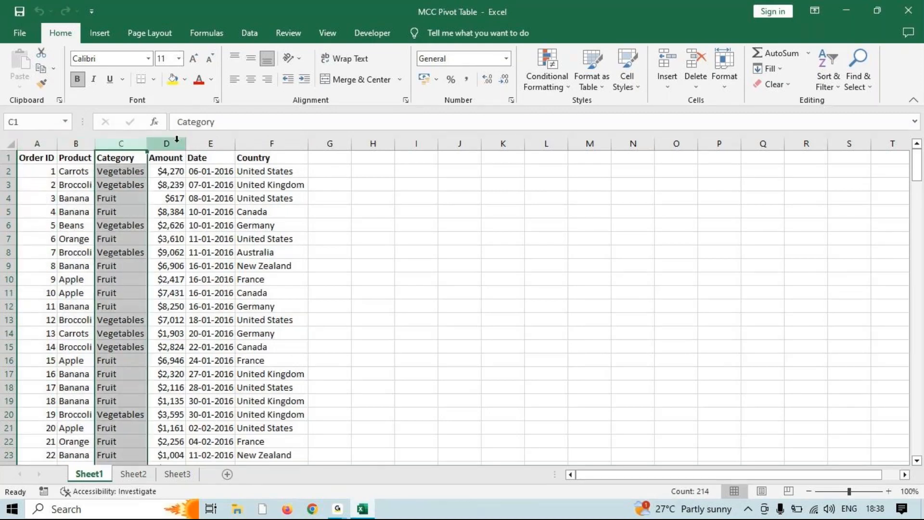
click(177, 140)
click(258, 140)
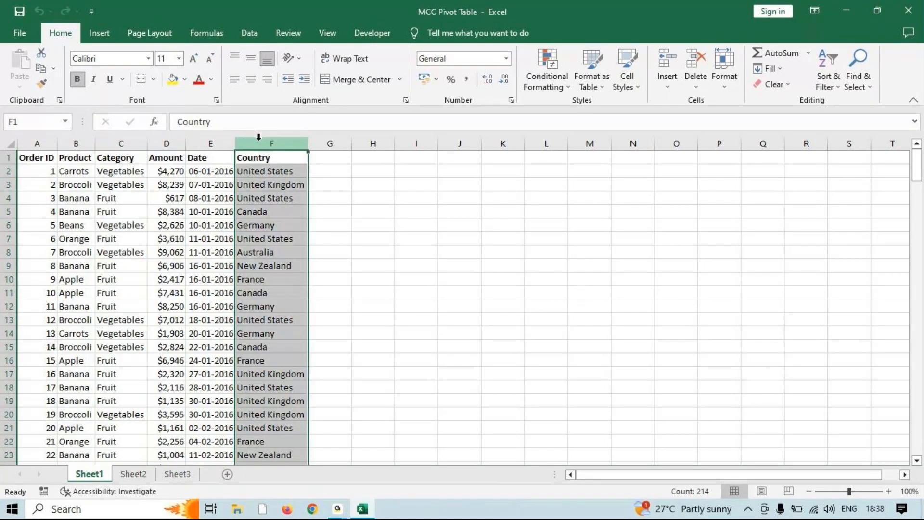
drag(37, 144, 272, 143)
click(191, 208)
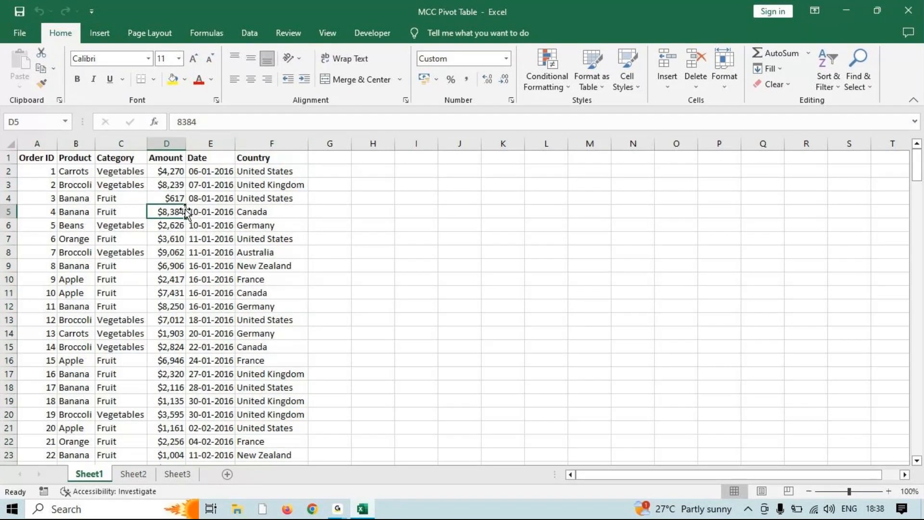
Launch Notepad and maximize its empty window
key(super+r)
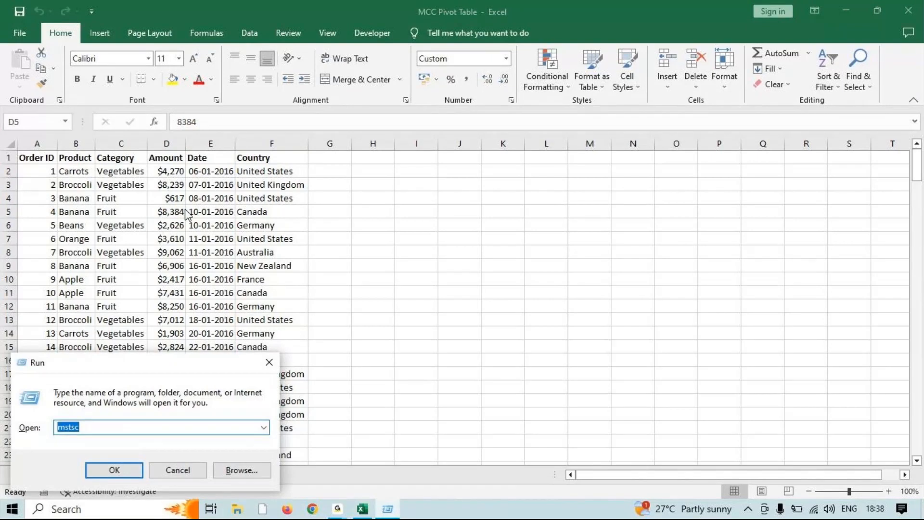
text(notepad)
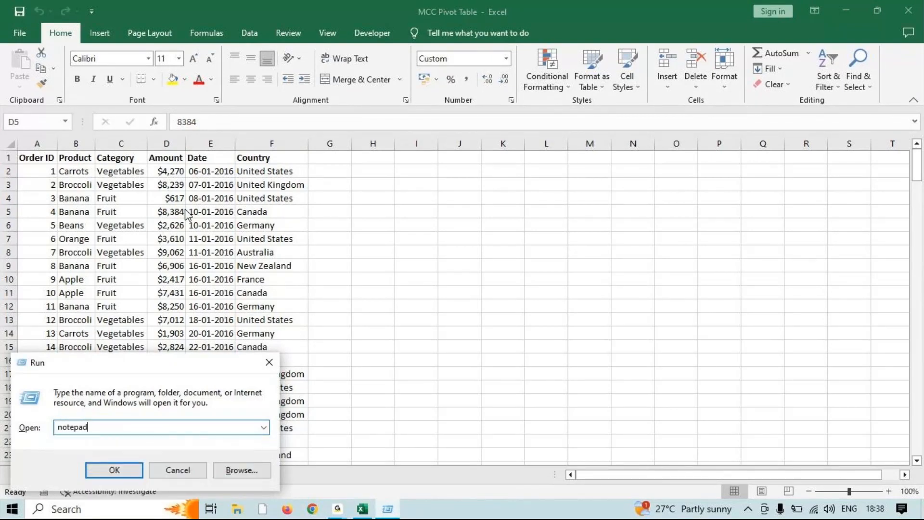
key(Return)
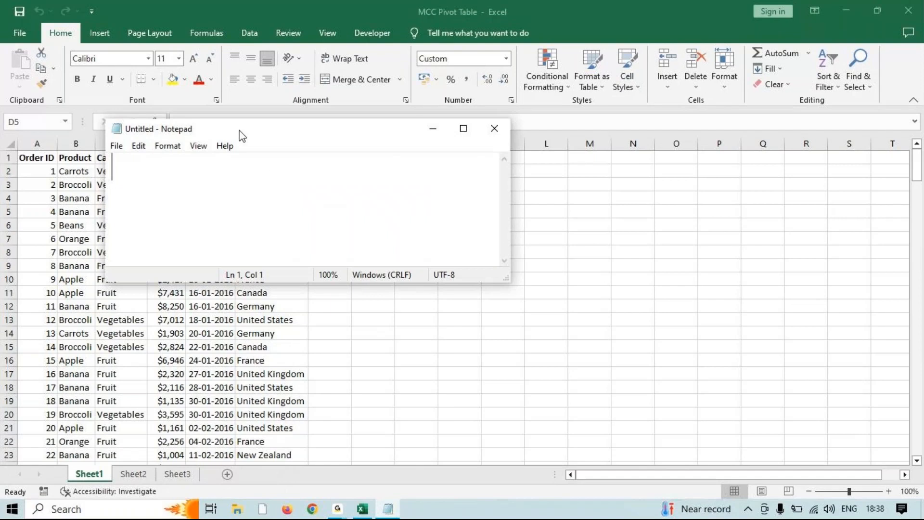
click(463, 128)
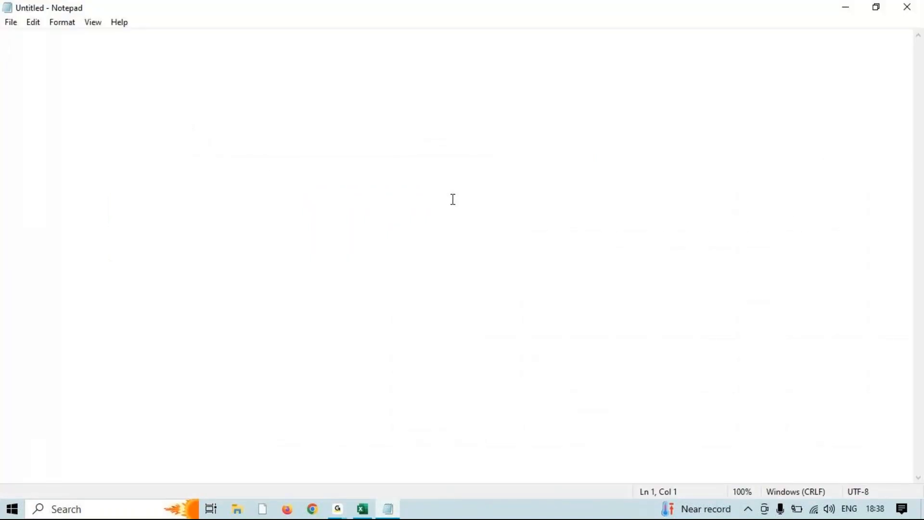
Write the numbered question "1) What is the total amount exported for each country ?" in the blank note
text(W)
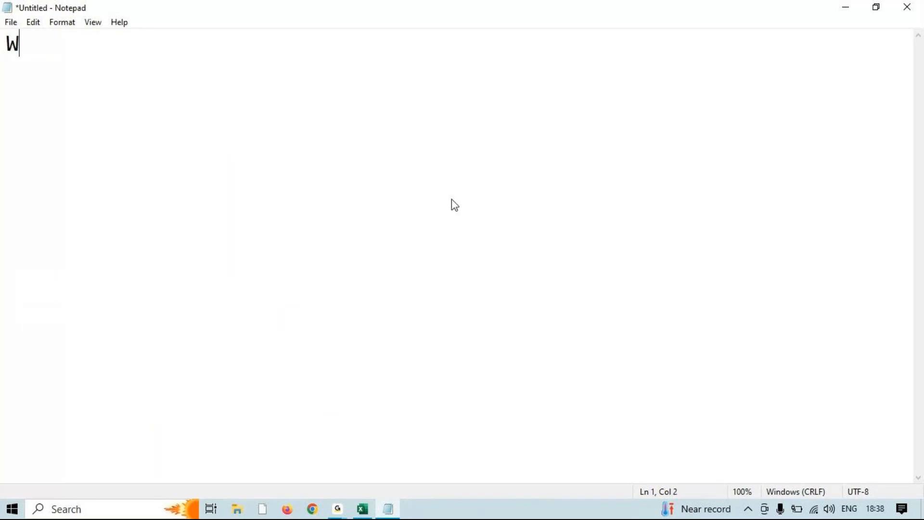
text(hat is the total amount exop)
key(BackSpace)
key(BackSpace)
text(ported for e)
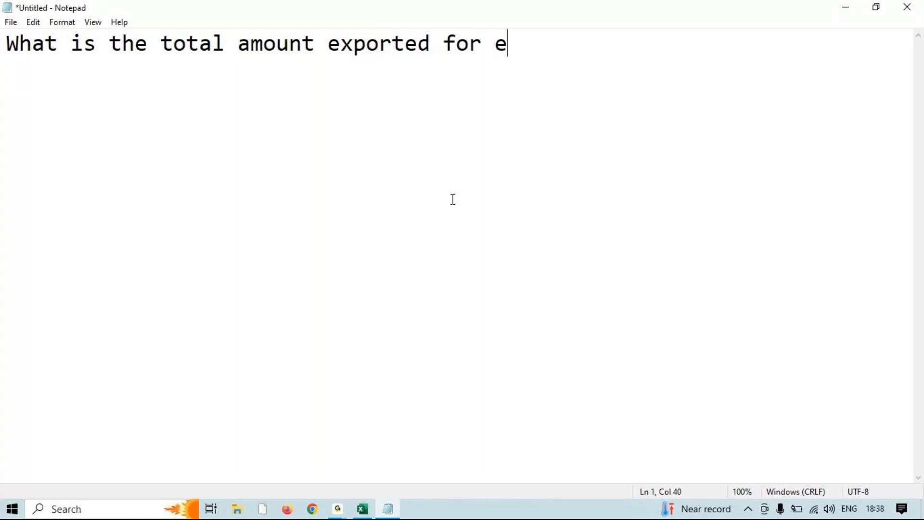
text(ach )
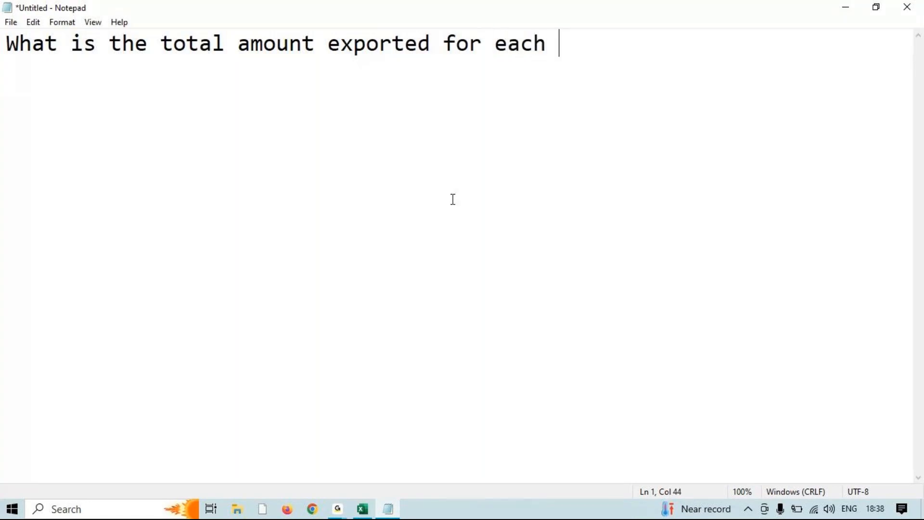
text(country ?)
key(Return)
key(Up)
text(1))
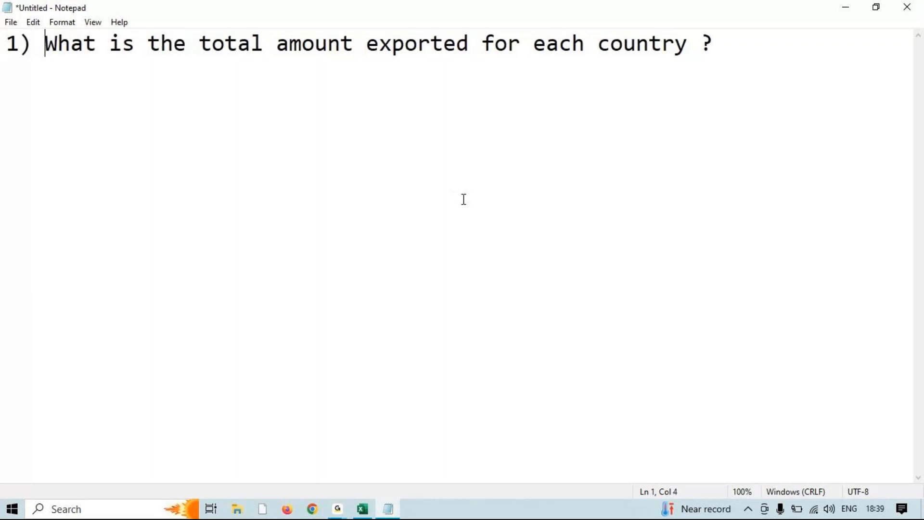
Review the amount, exported and country wording in the question, and return to the Excel sheet
click(843, 11)
key(alt+Tab)
drag(32, 43, 344, 47)
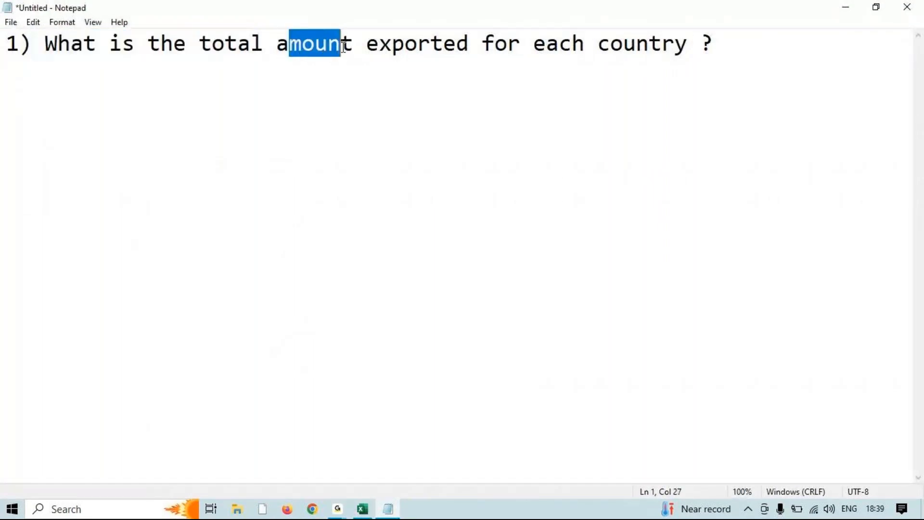
drag(404, 43, 497, 43)
drag(609, 43, 674, 43)
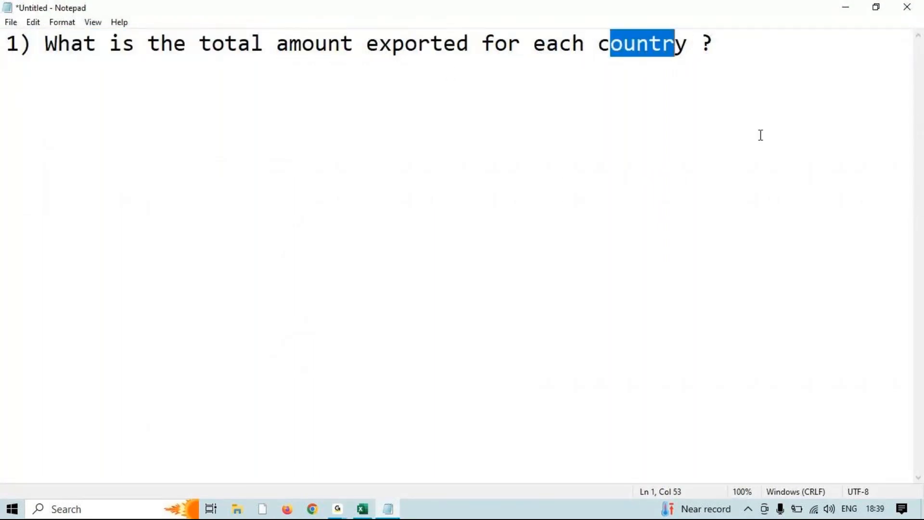
click(835, 12)
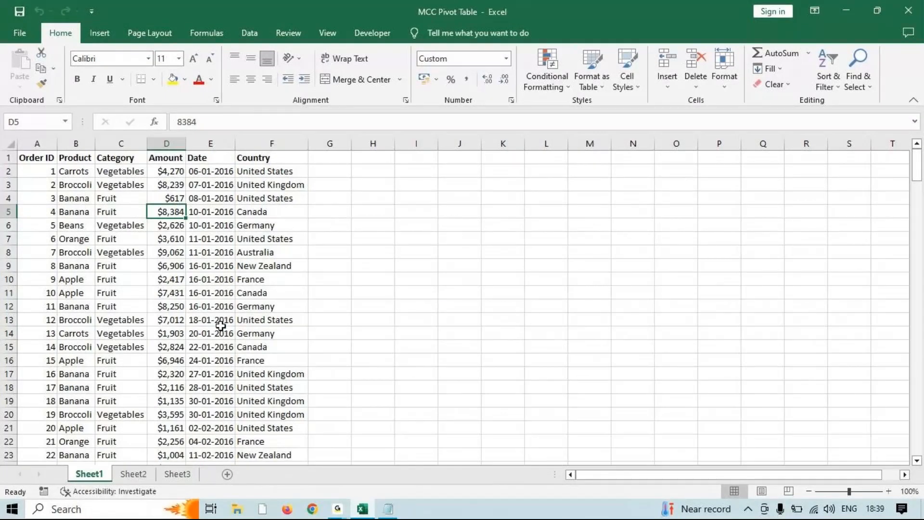
Insert a PivotTable from Sheet1 range A1:F214 on the existing worksheet at cell I3
key(ctrl+a)
click(434, 254)
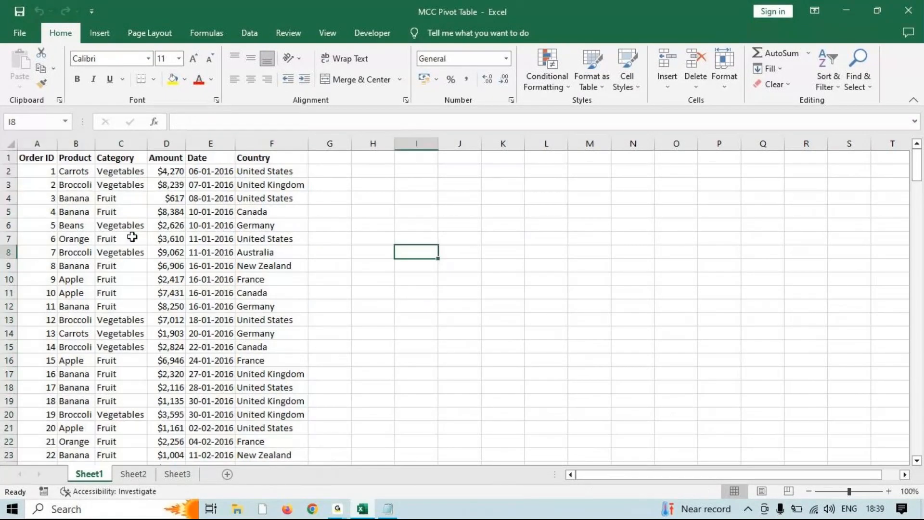
click(206, 235)
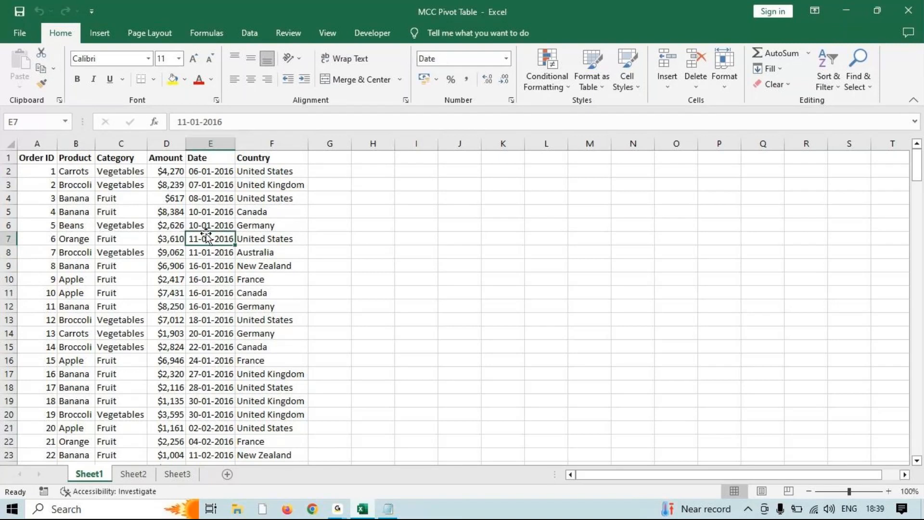
click(134, 239)
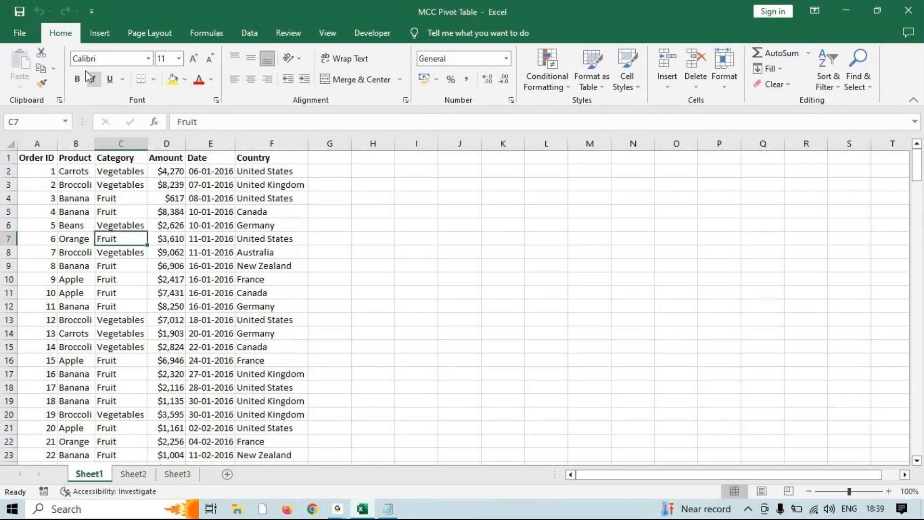
click(105, 33)
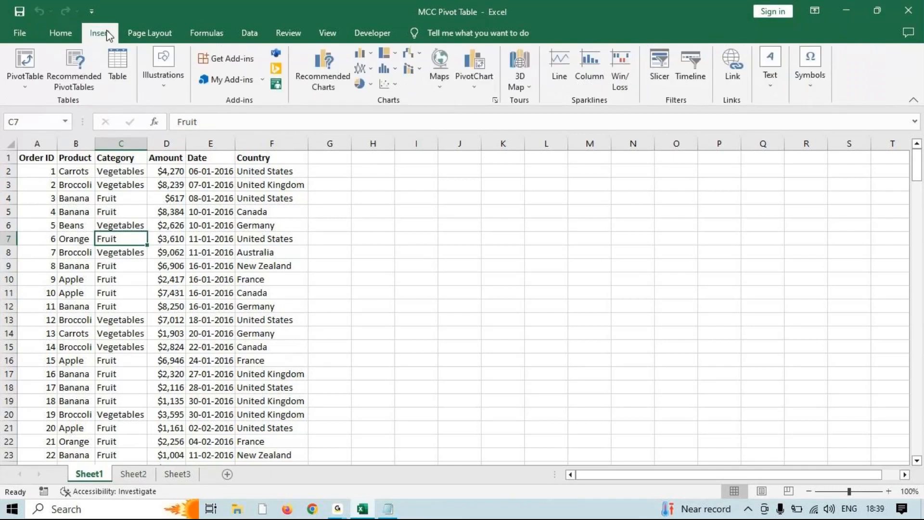
click(25, 63)
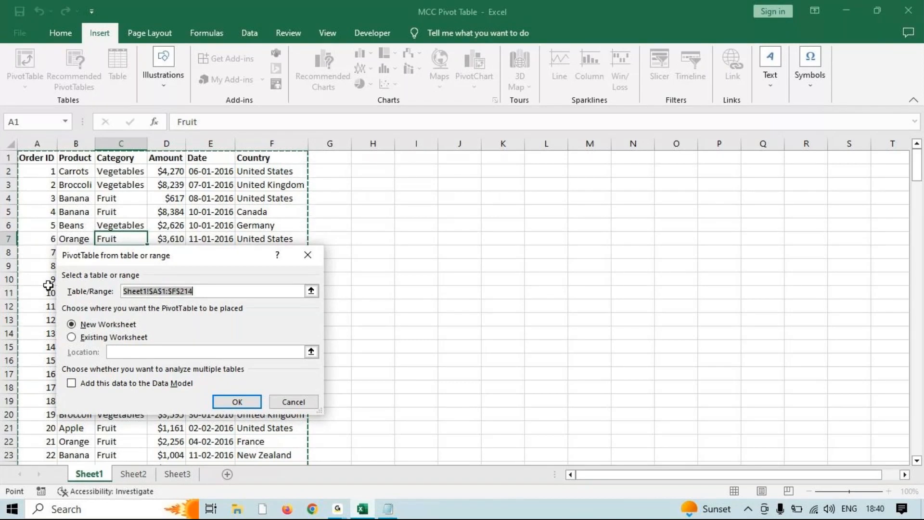
click(105, 339)
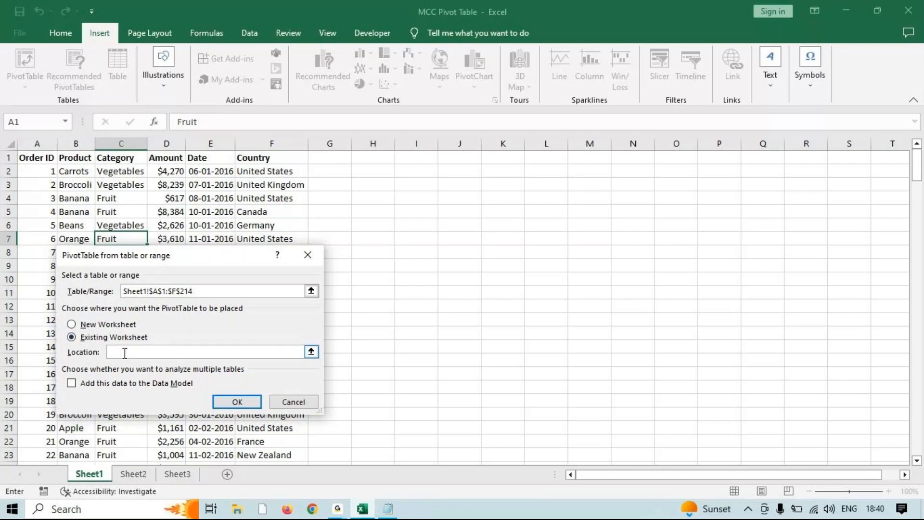
click(405, 182)
click(258, 400)
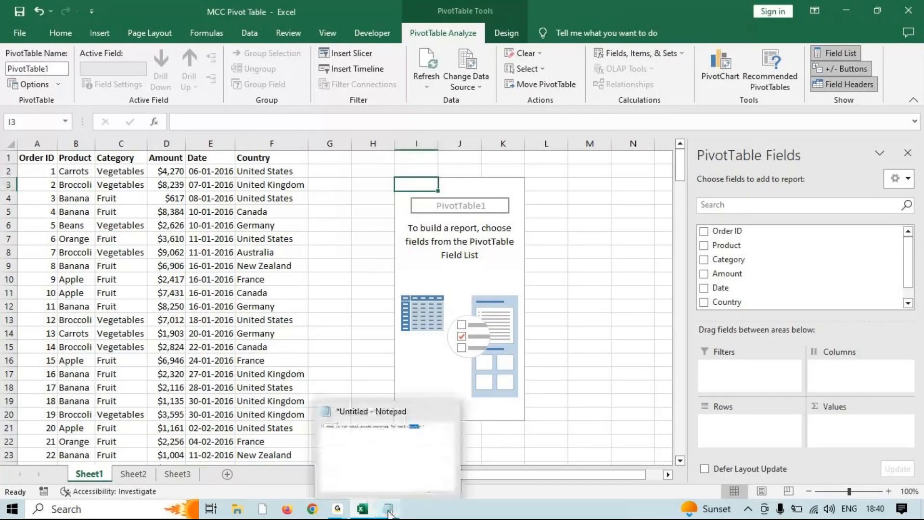
mouse_move(340, 511)
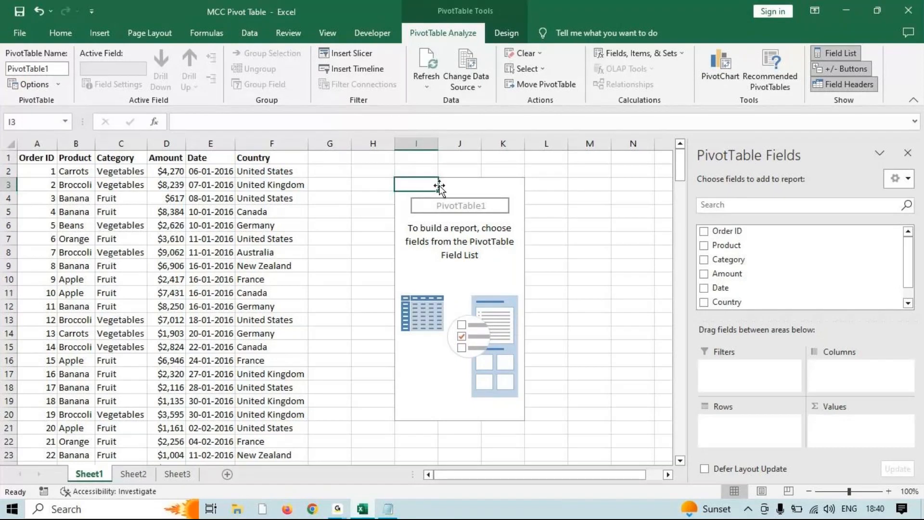
drag(415, 183, 520, 405)
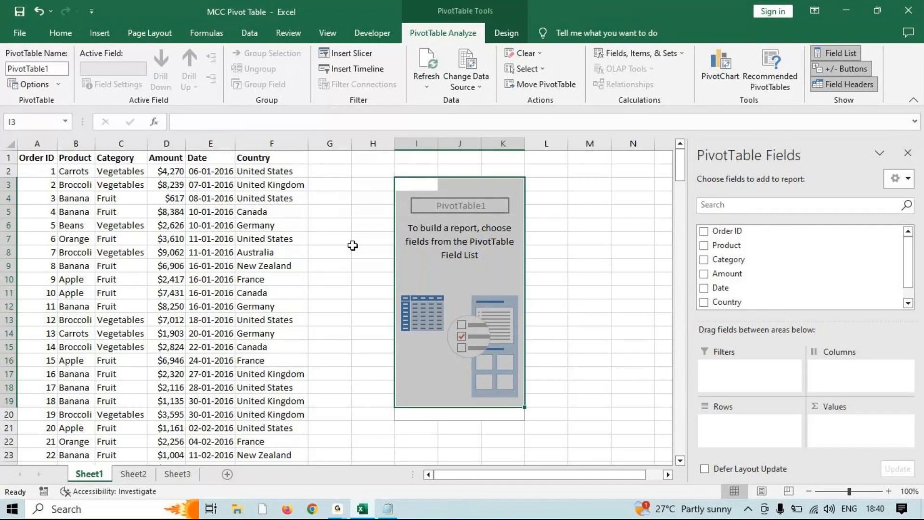
Compare how the empty pivot table displays with a cell selected inside it and with a cell selected outside it
click(414, 265)
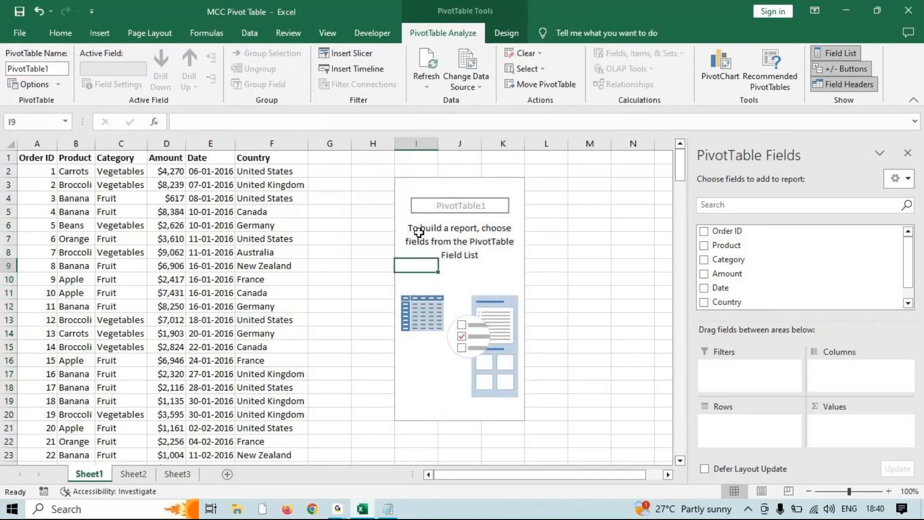
click(340, 220)
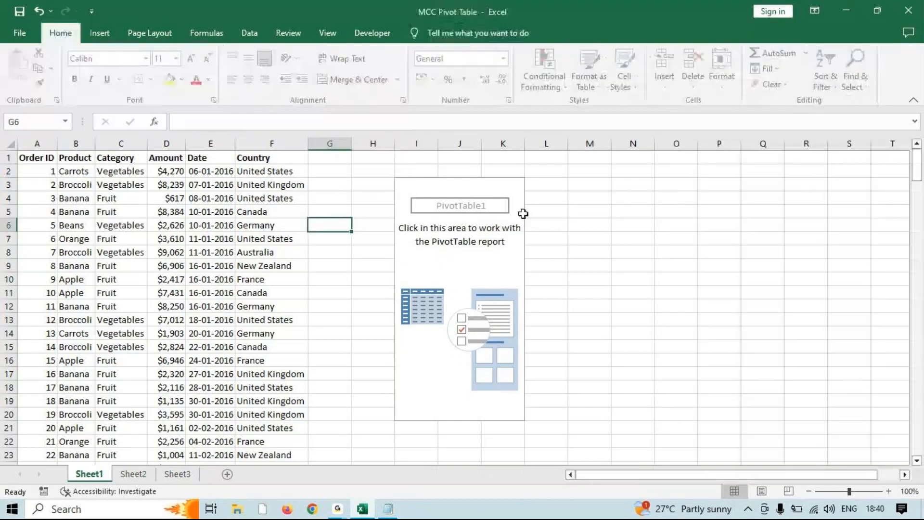
click(432, 183)
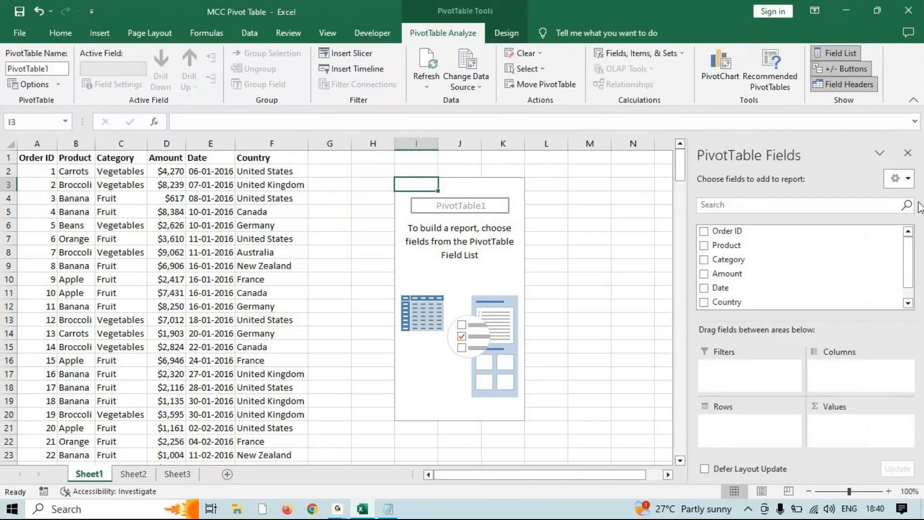
Close the PivotTable Fields pane and turn it back on for the empty pivot table
click(907, 155)
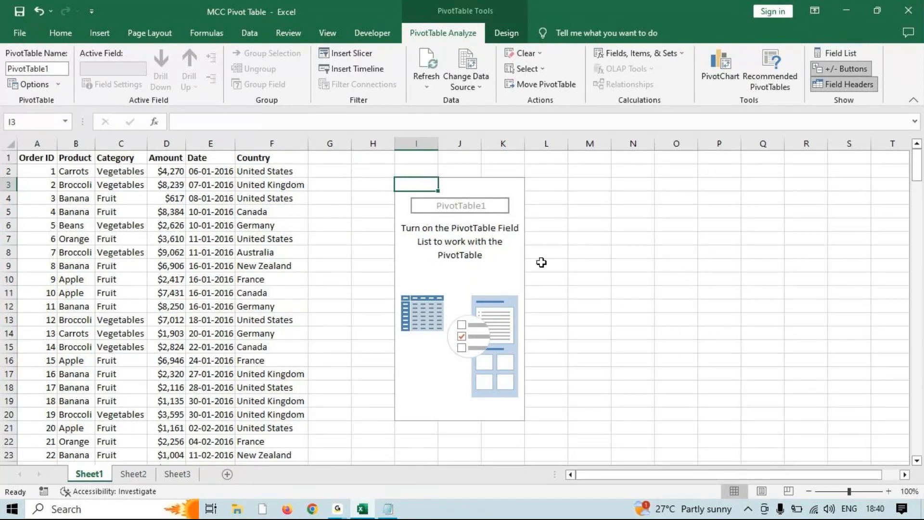
click(460, 225)
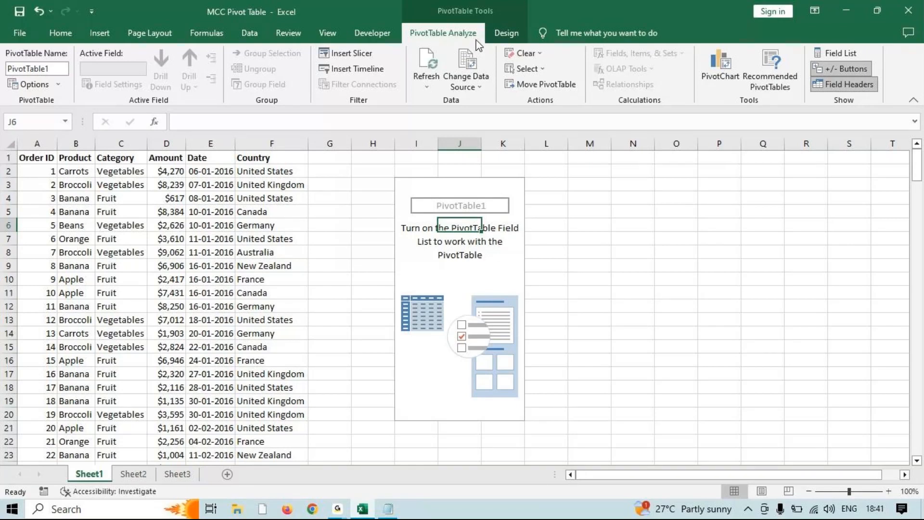
click(847, 57)
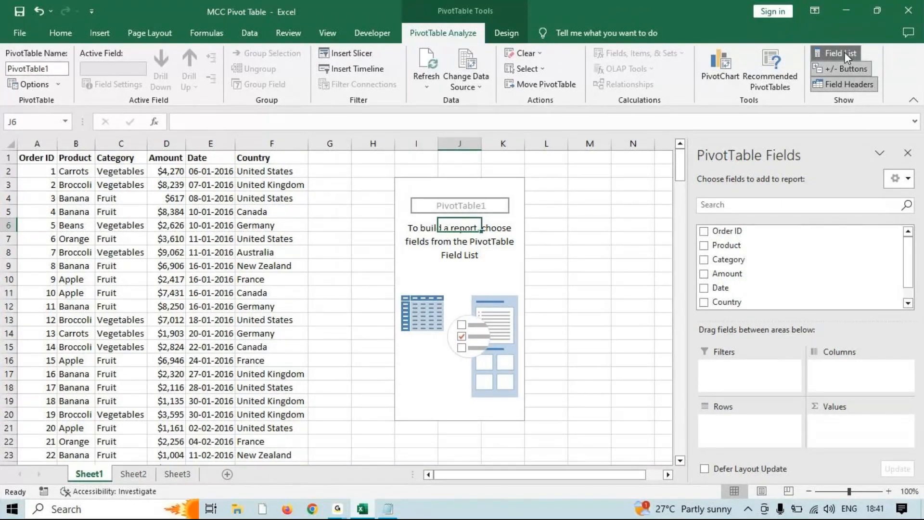
click(844, 52)
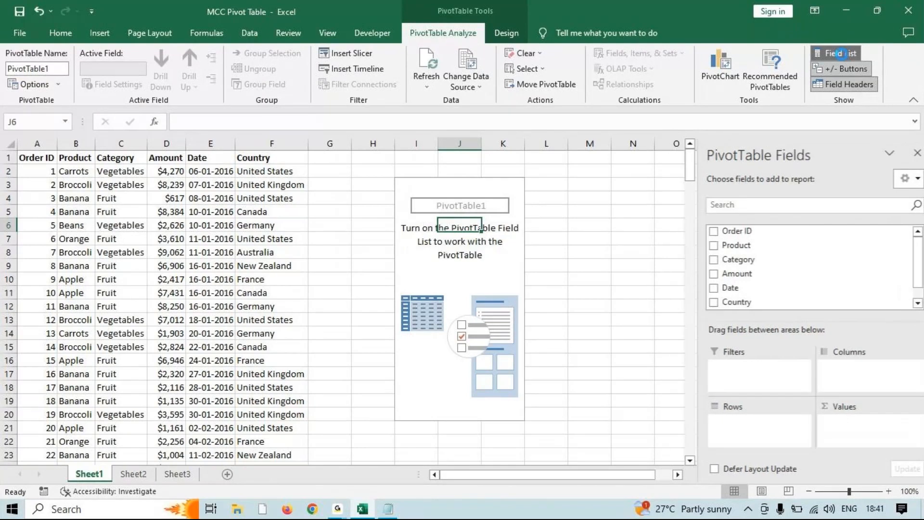
click(844, 52)
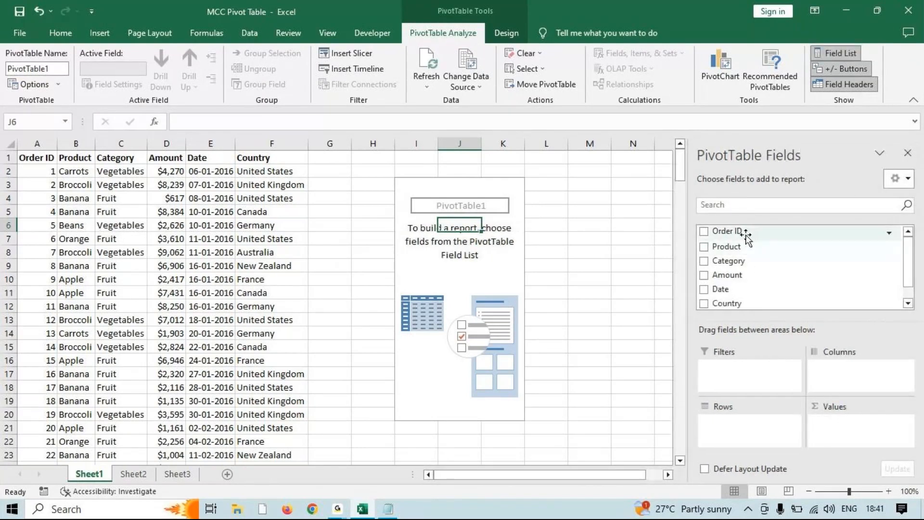
Compare the source data headers in A1:F1 with the fields offered for the pivot table
drag(29, 157, 286, 157)
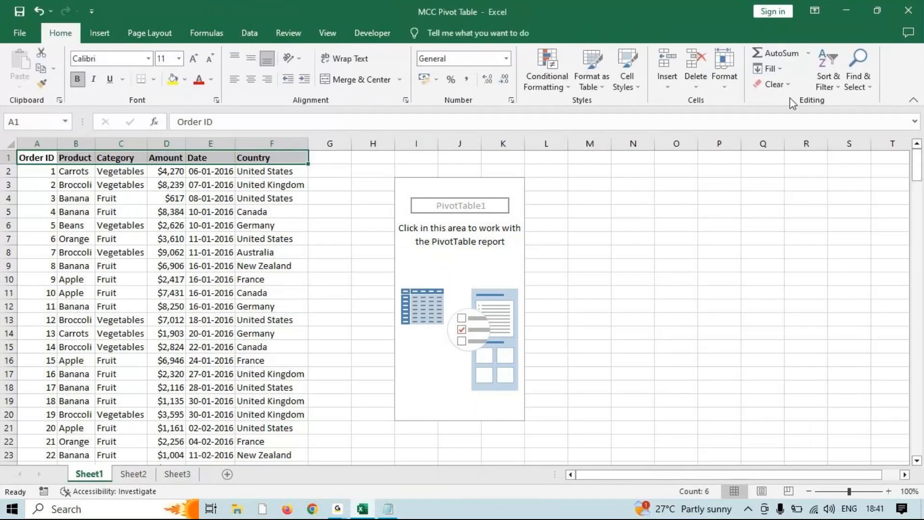
click(474, 211)
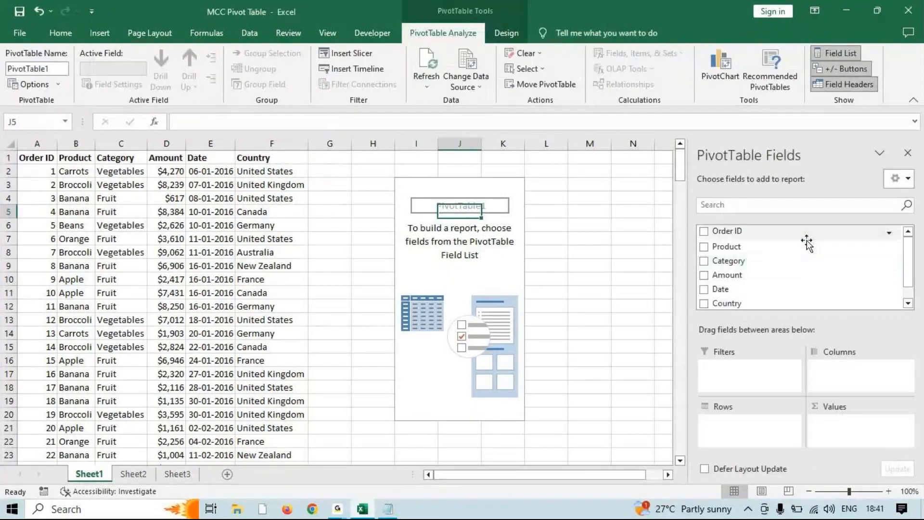
drag(909, 262, 915, 277)
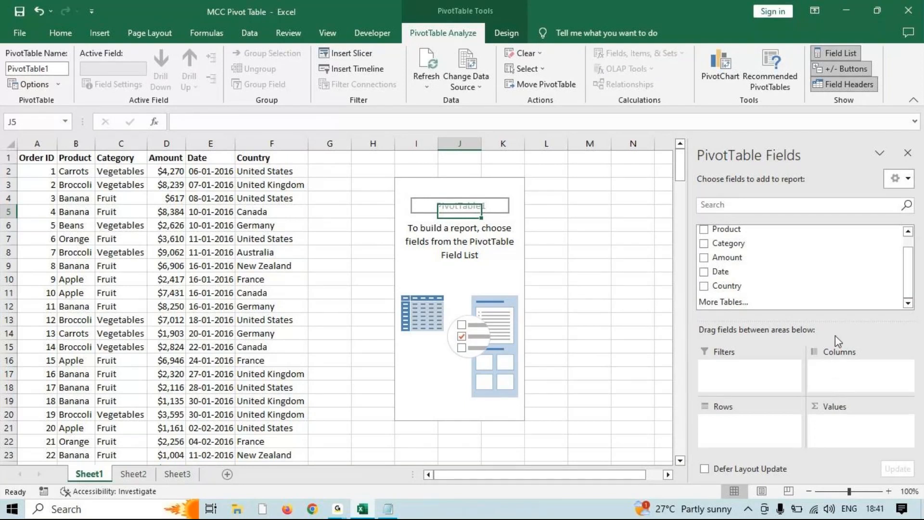
Reread the export question in Notepad, focusing on the word amount, and return to the Excel sheet
drag(714, 43, 2, 3)
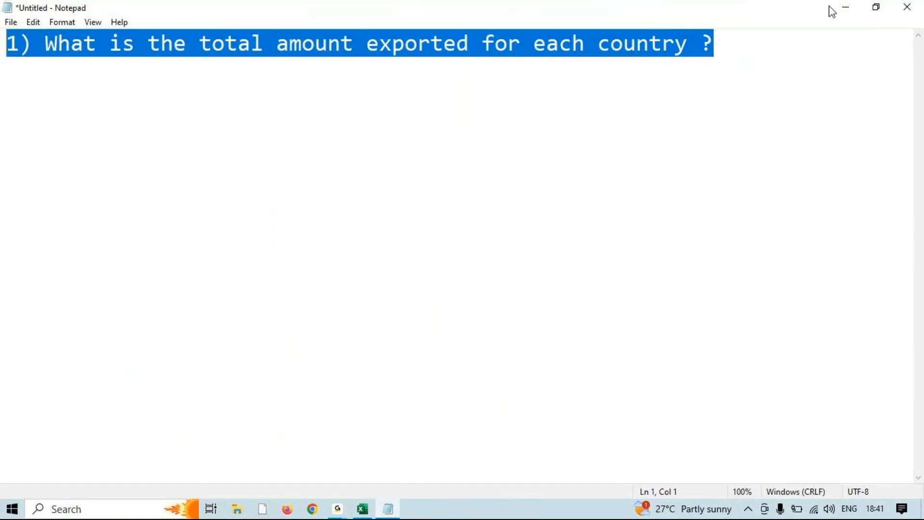
click(843, 8)
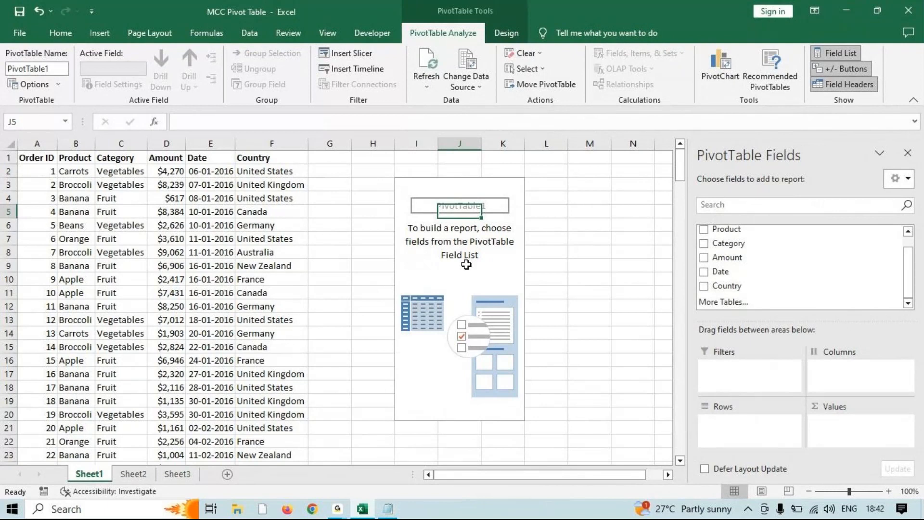
click(389, 511)
click(91, 61)
drag(277, 42, 339, 30)
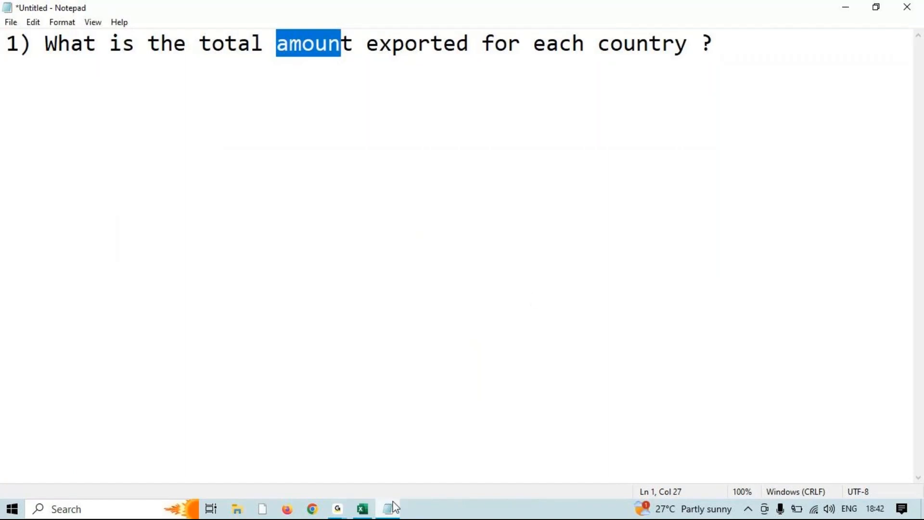
mouse_move(337, 509)
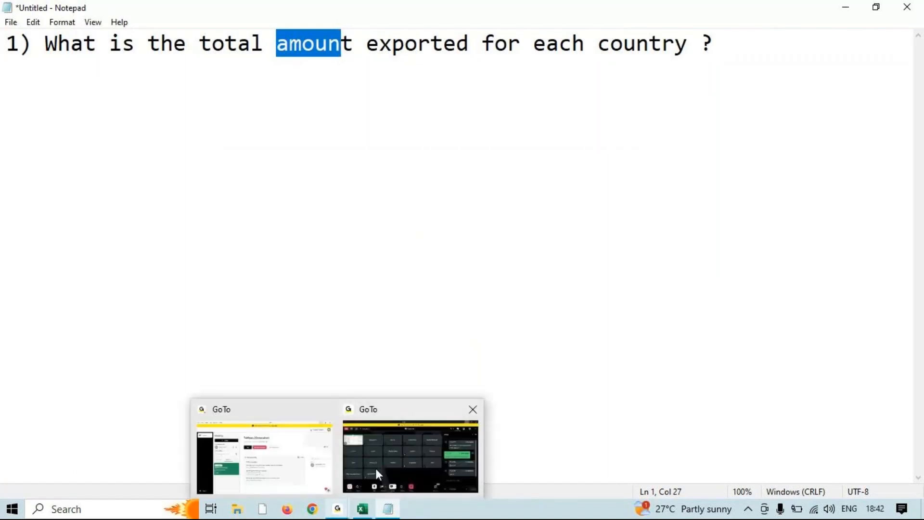
mouse_move(376, 467)
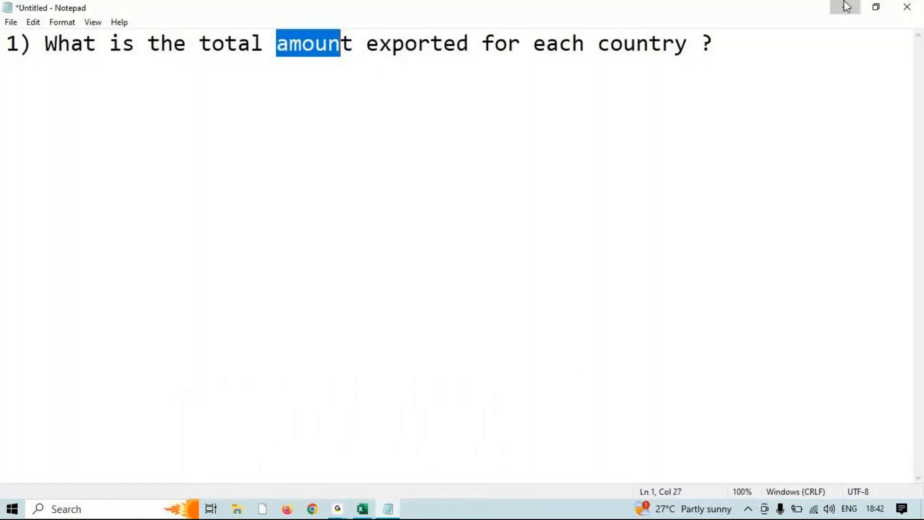
click(846, 5)
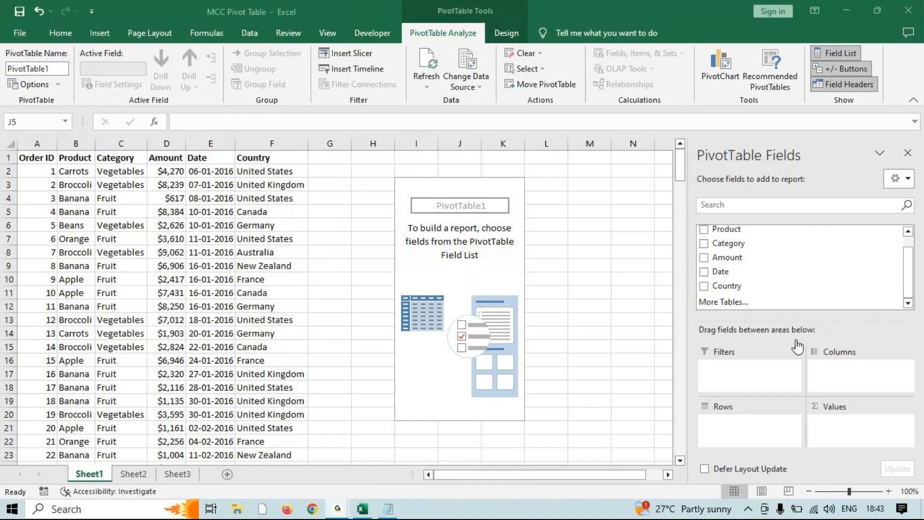
Summarize Amount by country by placing Amount in the pivot table's Values and Country in its Rows
click(847, 18)
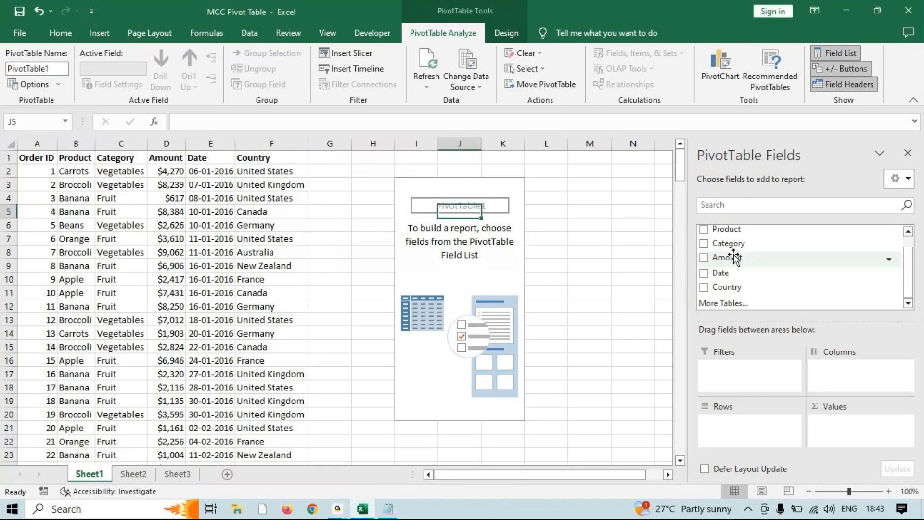
drag(714, 256, 833, 433)
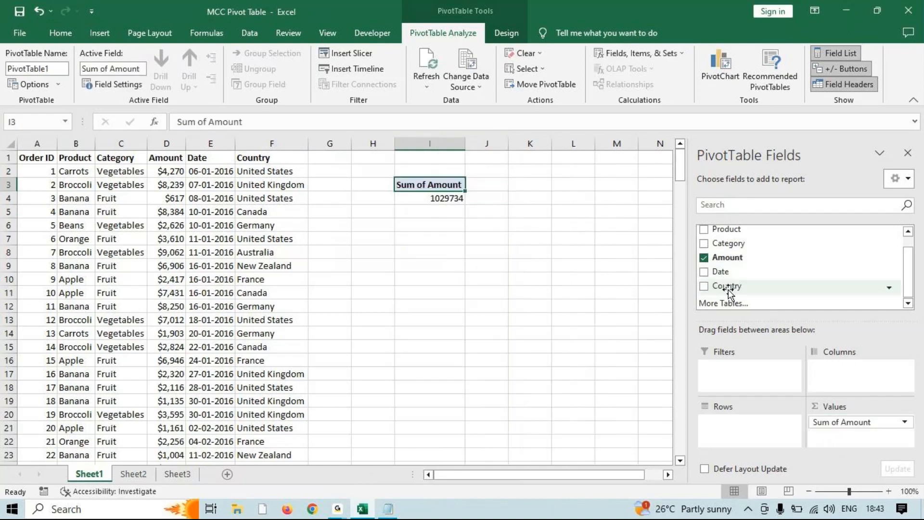
drag(729, 289, 752, 422)
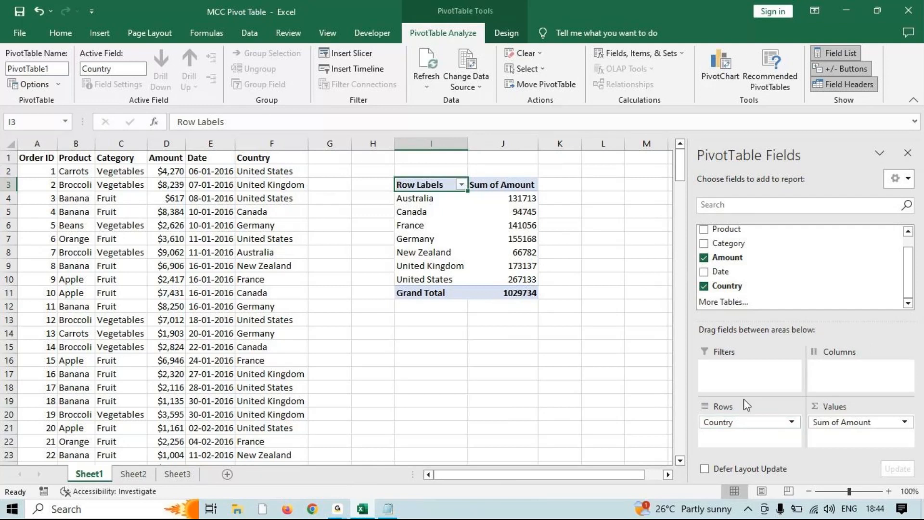
Launch Word and create a blank document
key(super+r)
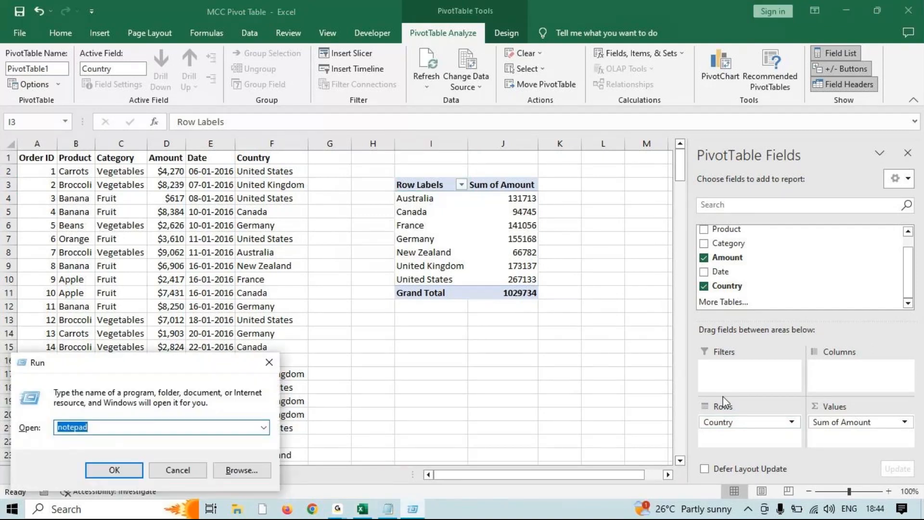
text(winr)
text(ord)
key(Return)
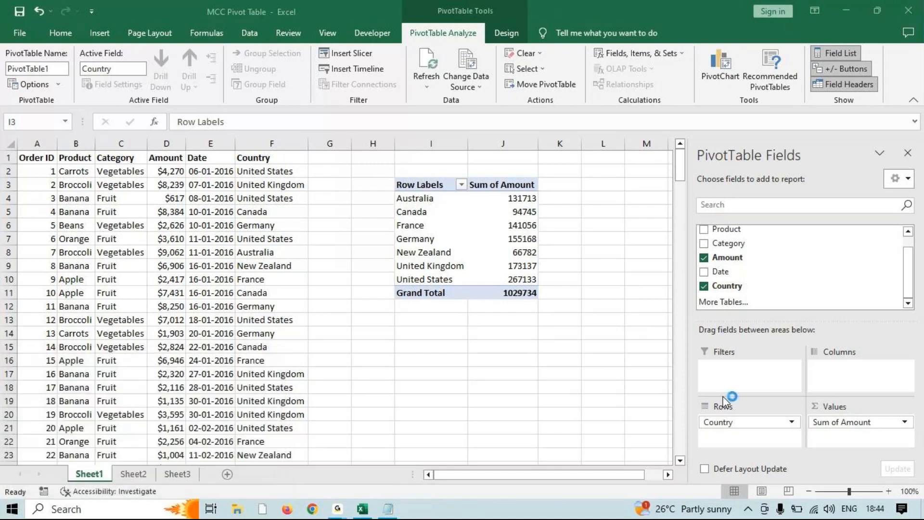
click(177, 143)
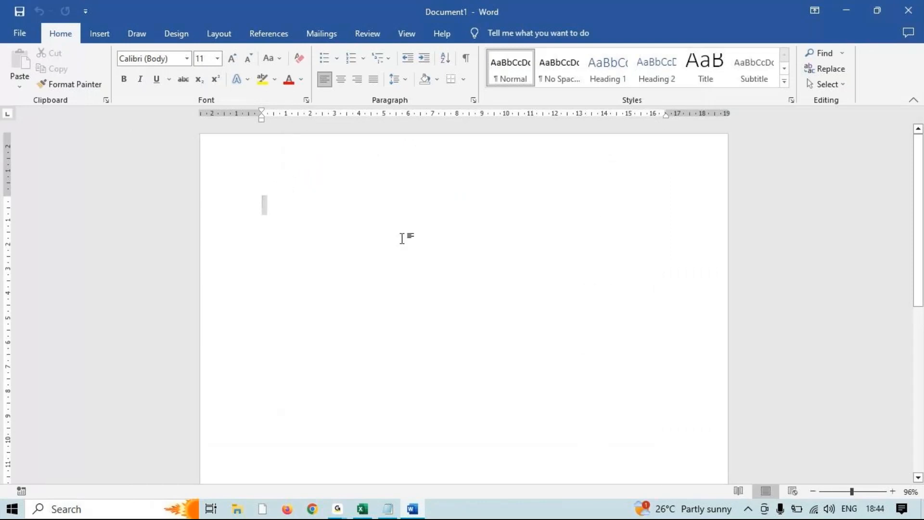
Write a numbered list with the items "Pivot table", "Summarize value as" and "Show value as"
text(1) )
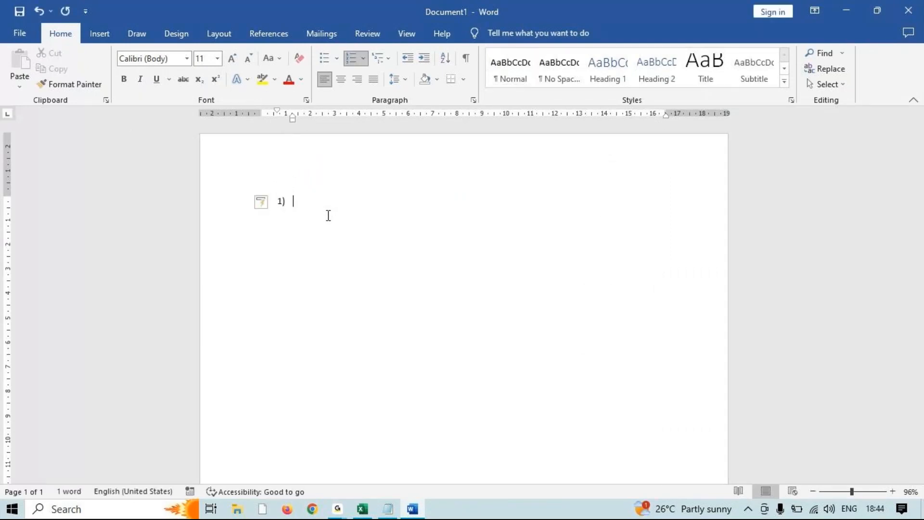
text(Pivot ta)
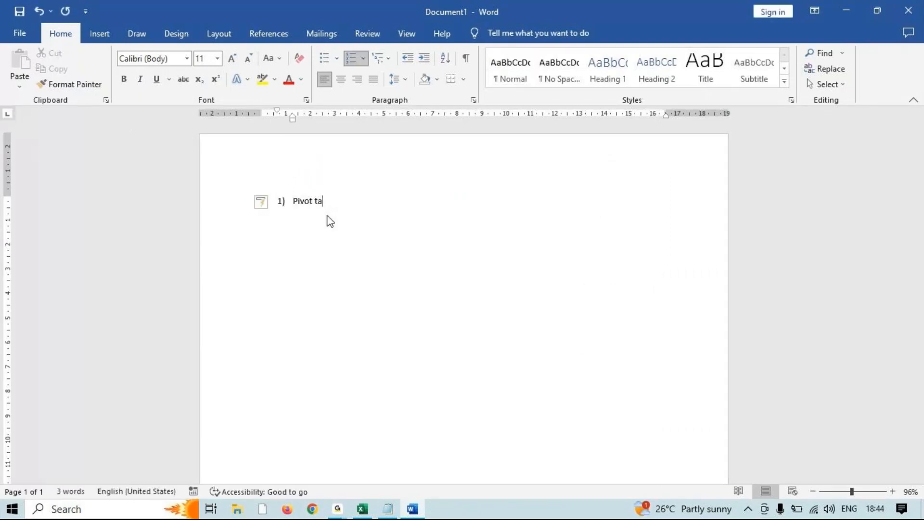
text(ble)
key(Return)
text(Summari)
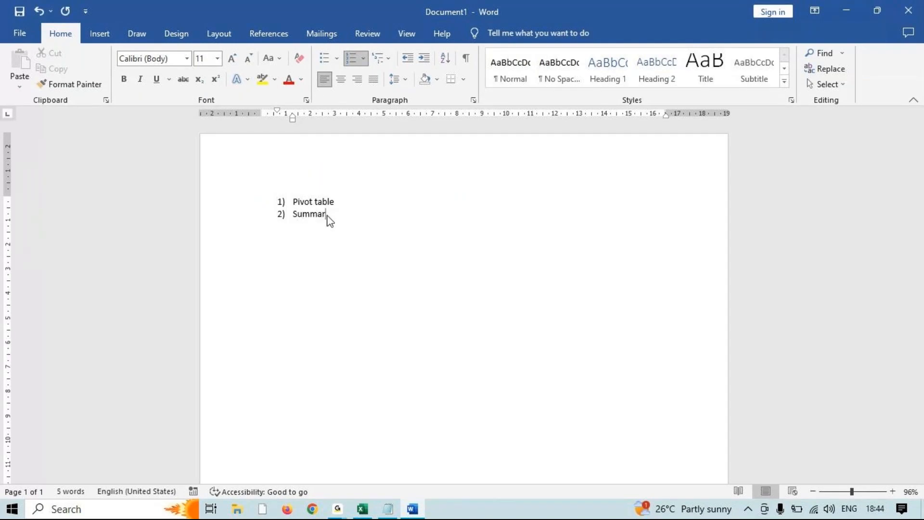
text(ze value)
key(Return)
text(show value as)
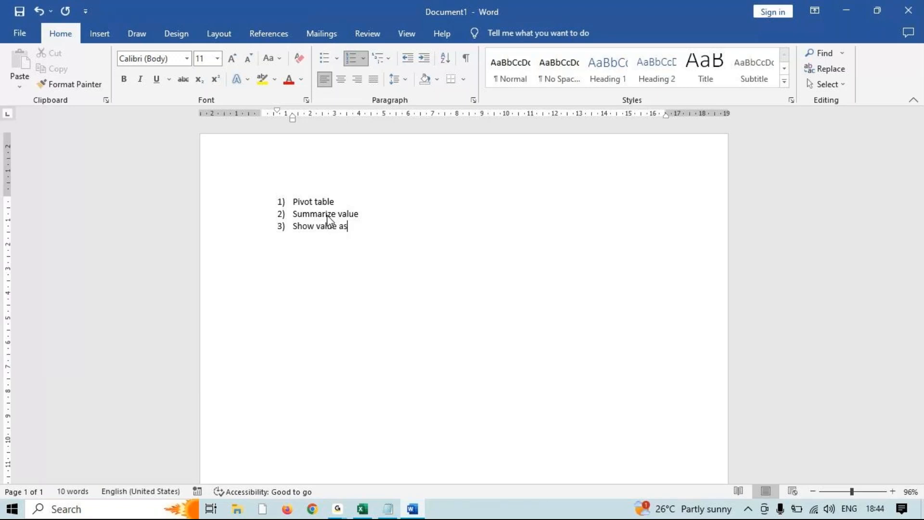
text( as)
Enlarge the text of all three list items to font size 24
drag(388, 228, 171, 149)
click(234, 59)
click(234, 60)
click(234, 59)
click(234, 60)
click(233, 60)
click(234, 60)
click(234, 59)
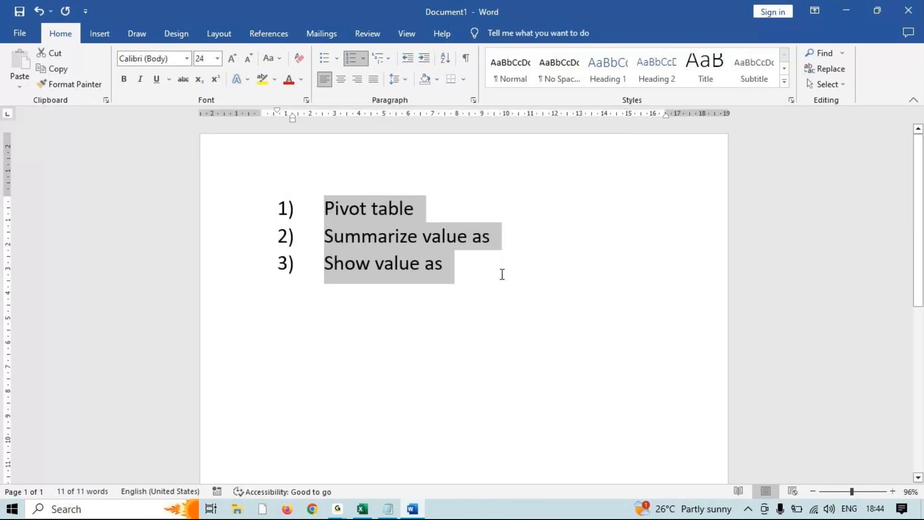
Add a fourth list item reading "Sort ( Value , Text)", with a capital V in Value
click(501, 273)
key(Return)
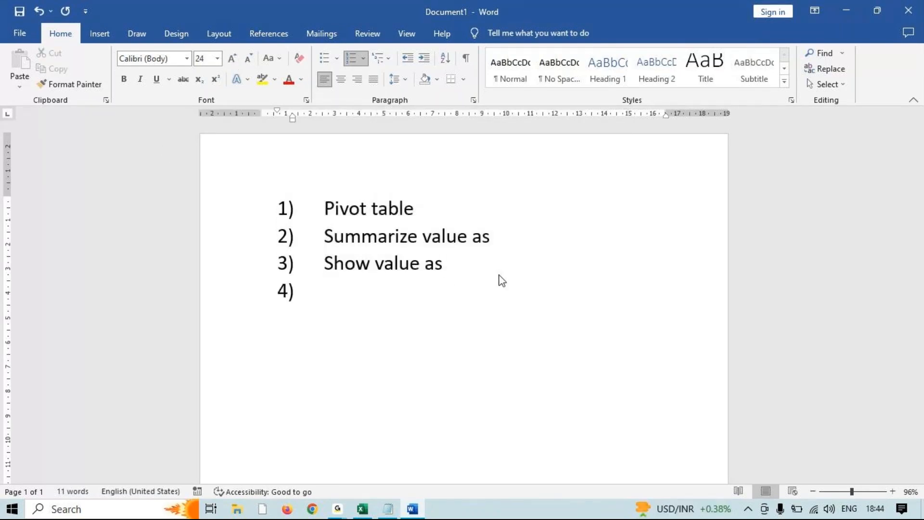
text(Sort ( valu)
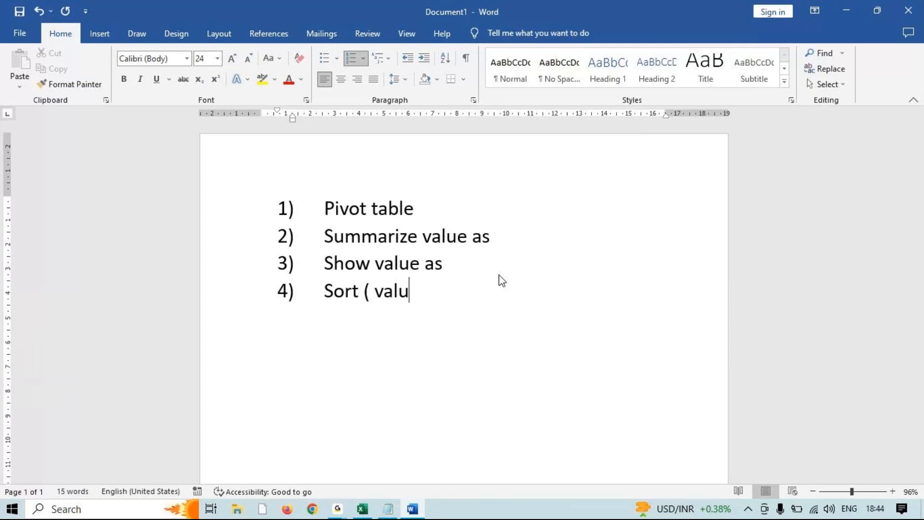
text(e , Text))
key(Left)
key(Left)
key(Left)
key(Left)
key(Left)
key(Left)
key(Left)
key(Left)
key(Left)
key(Left)
key(Left)
key(Left)
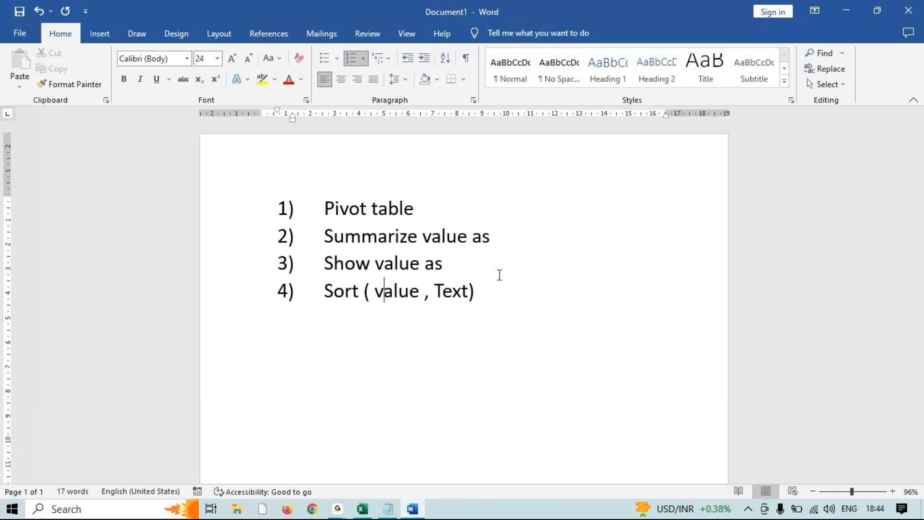
key(BackSpace)
text(V)
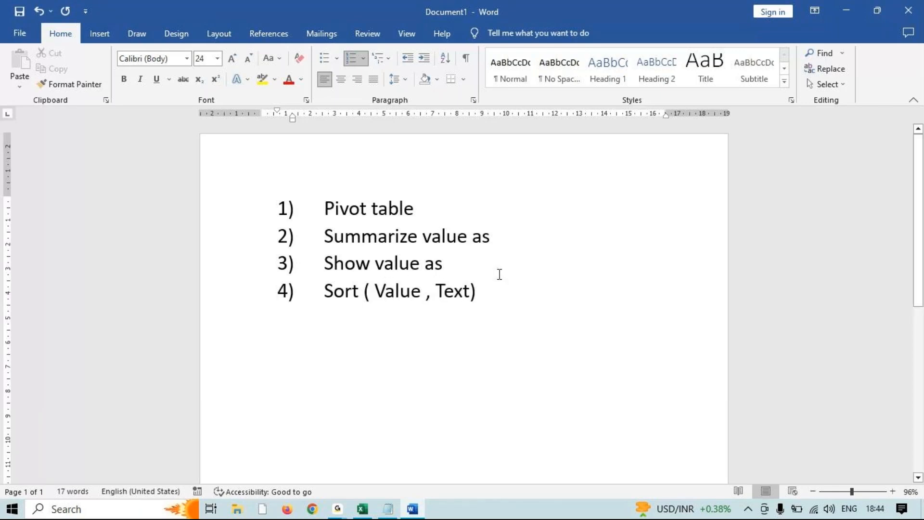
Add a fifth list item reading "Two dimensional pivot table"
click(506, 292)
key(Return)
text(5)
key(BackSpace)
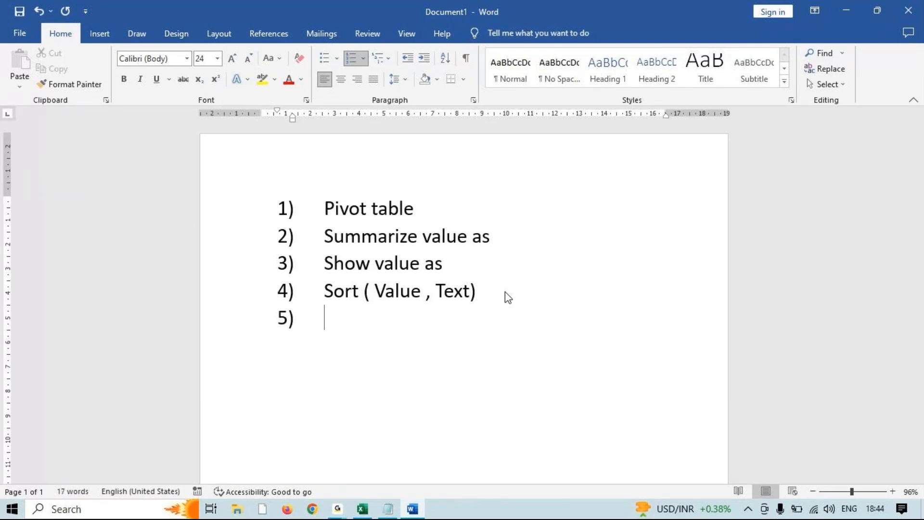
text(Two di)
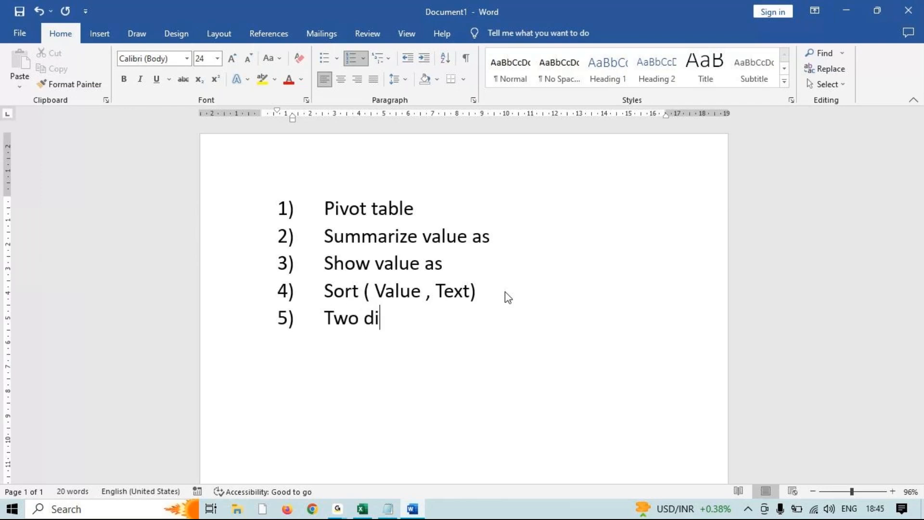
text(mensio)
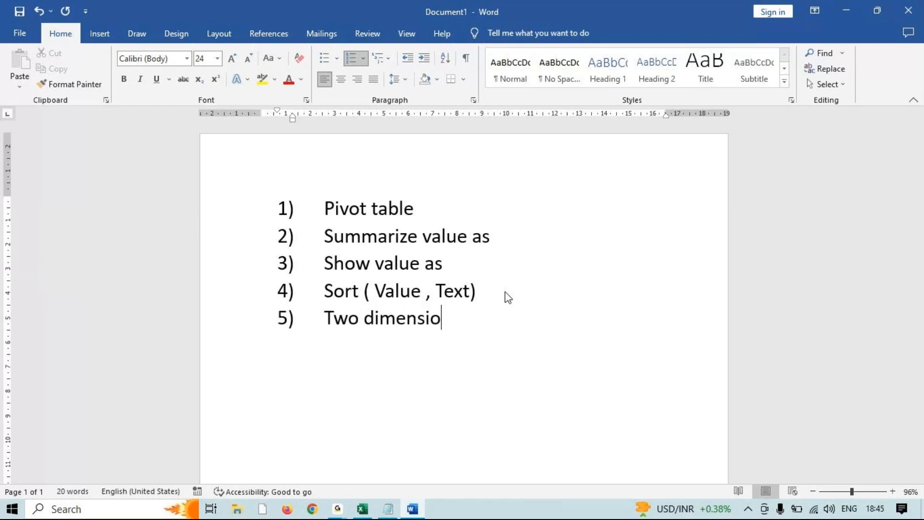
text(nal pi)
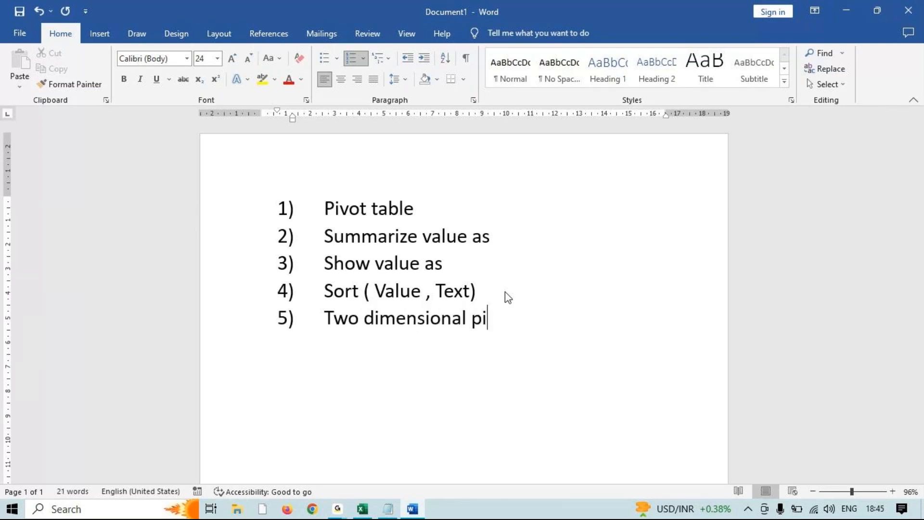
text(vot table)
Add a sixth list item reading "Filter ( Slicer , Timeline )"
key(Return)
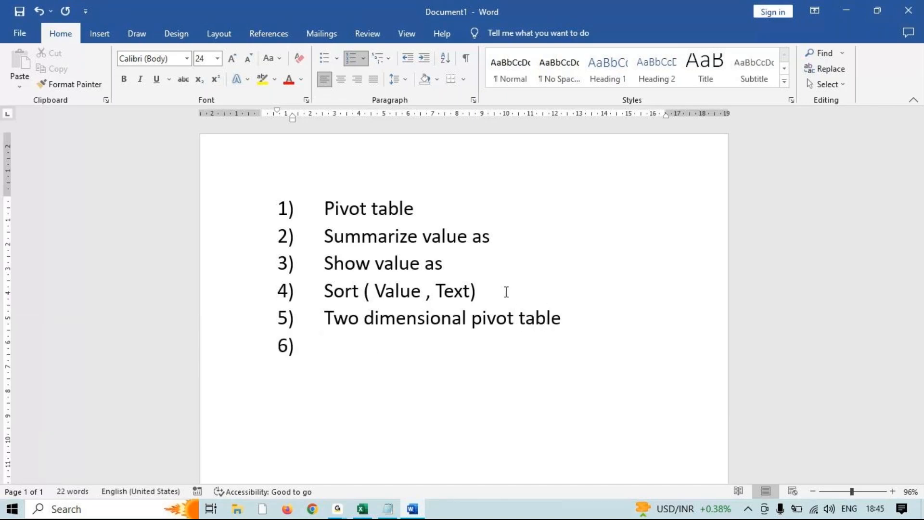
text(Filter )
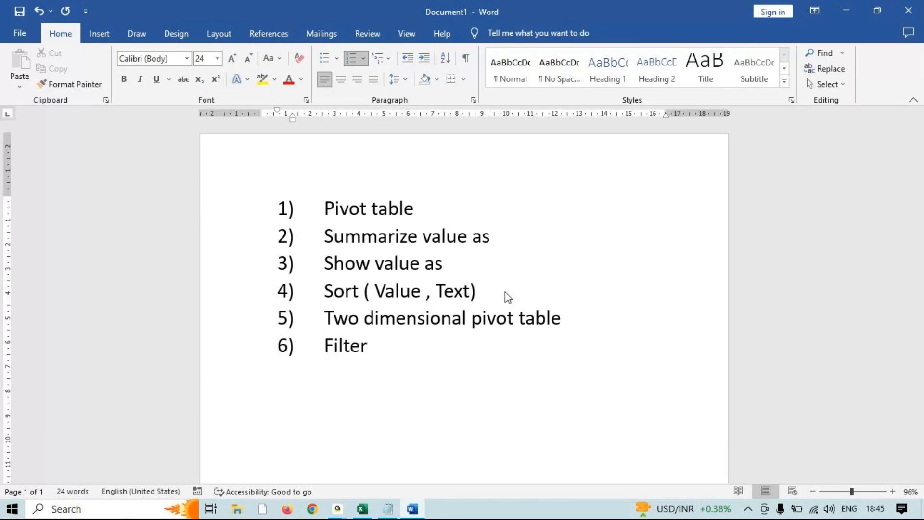
text(( Slicer ,)
key(BackSpace)
key(BackSpace)
text(, Timeline ))
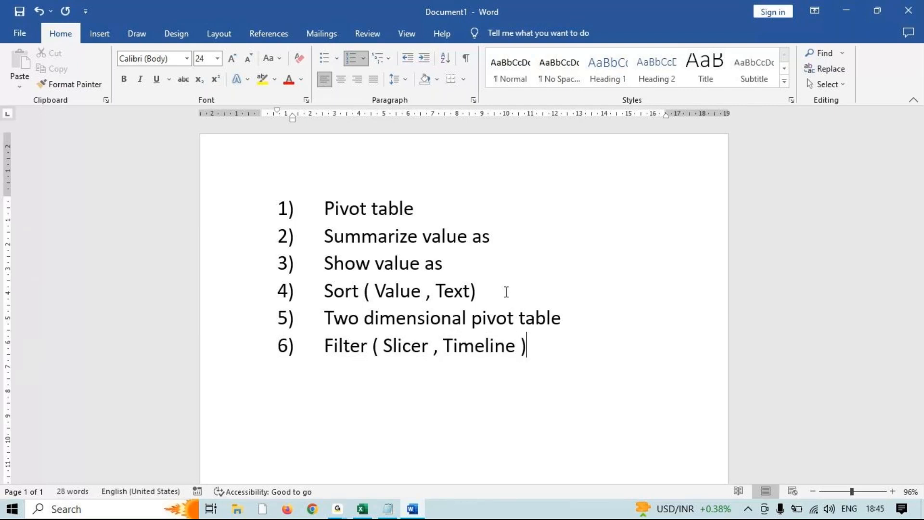
Add a seventh list item reading "Multi ( report , value, filter)"
key(Return)
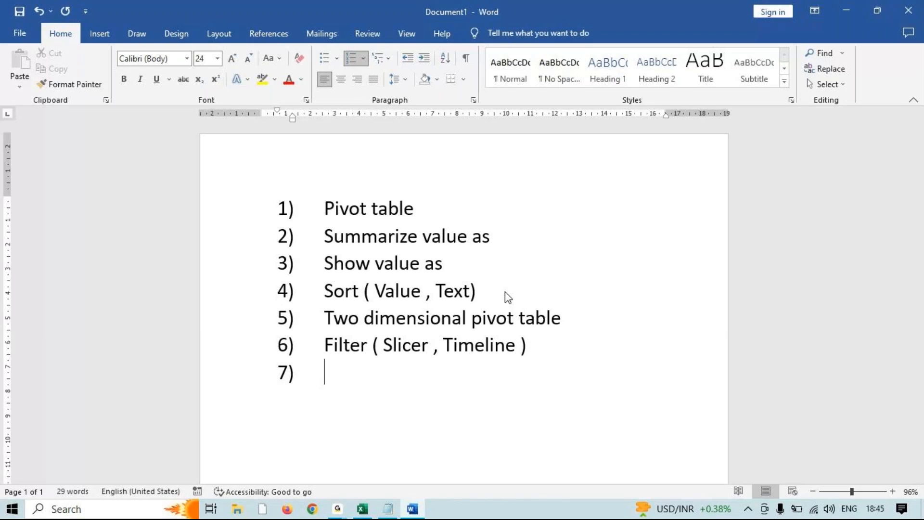
text(Multi)
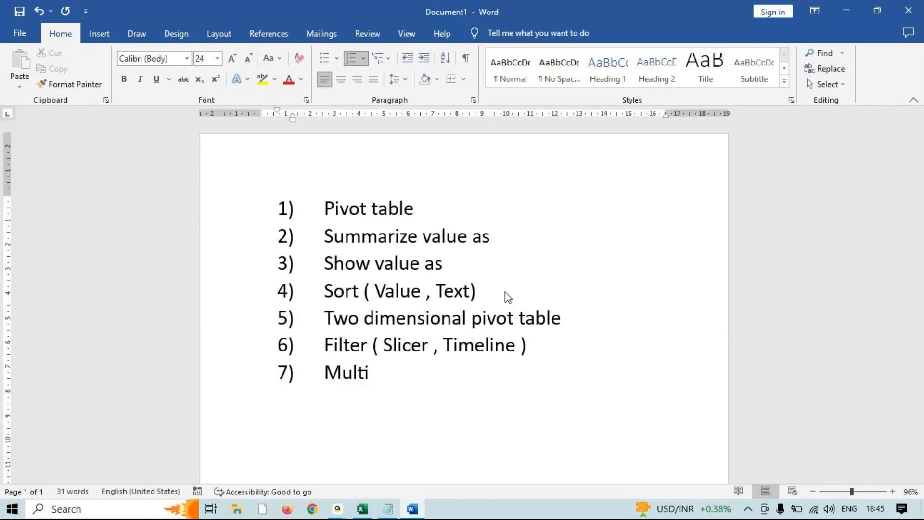
text( ( report , value, )
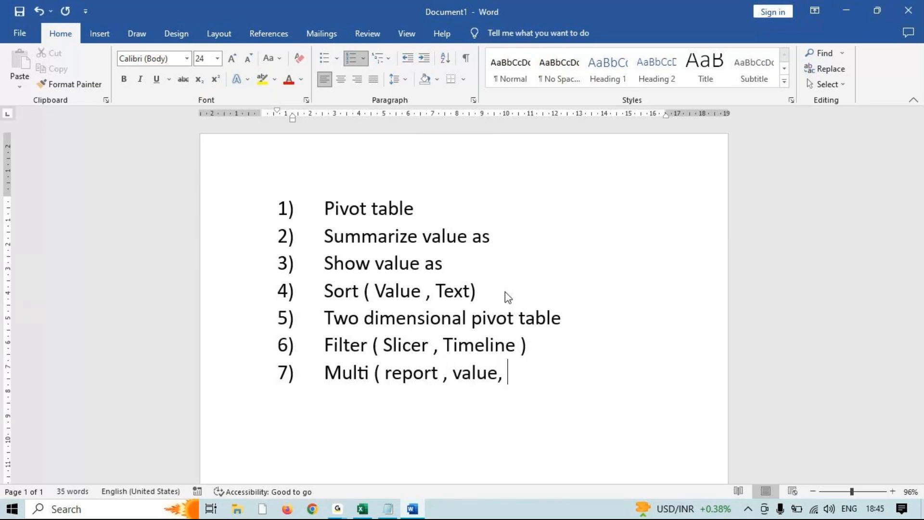
text(filter))
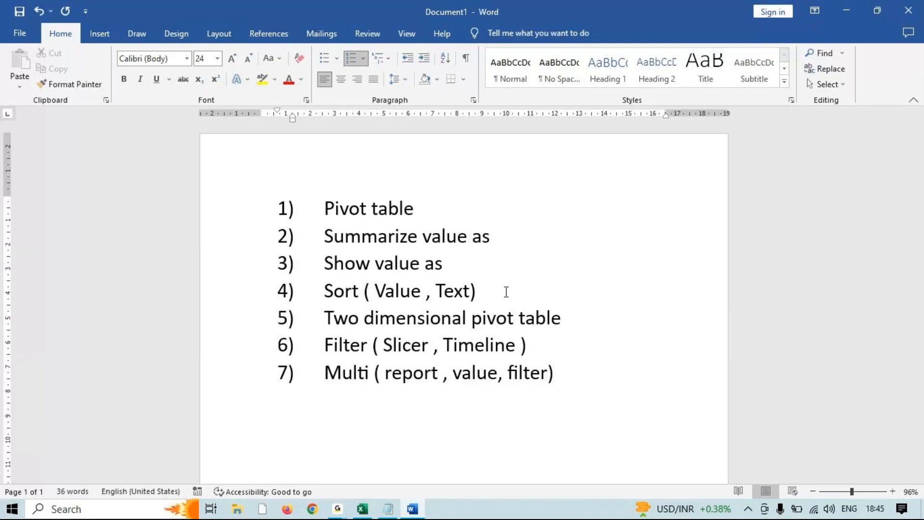
Add an eighth list item reading "Grouping ( text, value, date)"
key(Return)
text(Group)
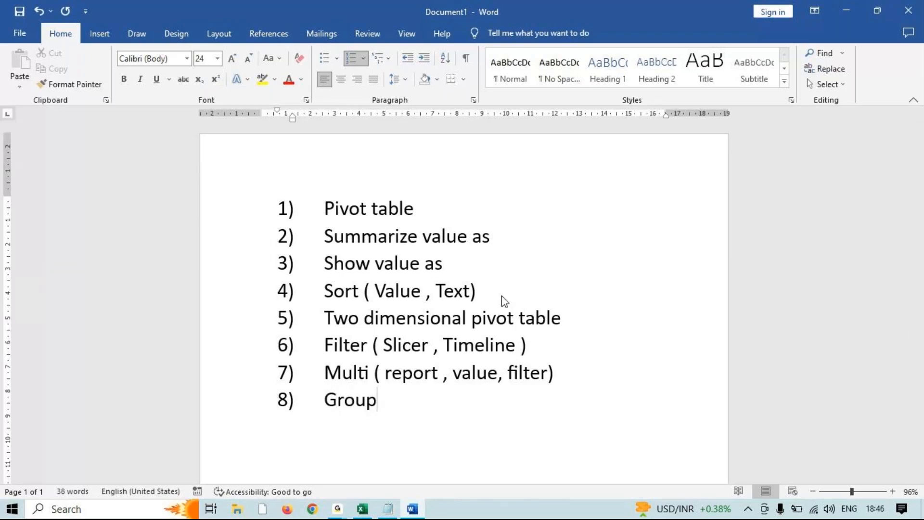
text(ing ( textn)
key(BackSpace)
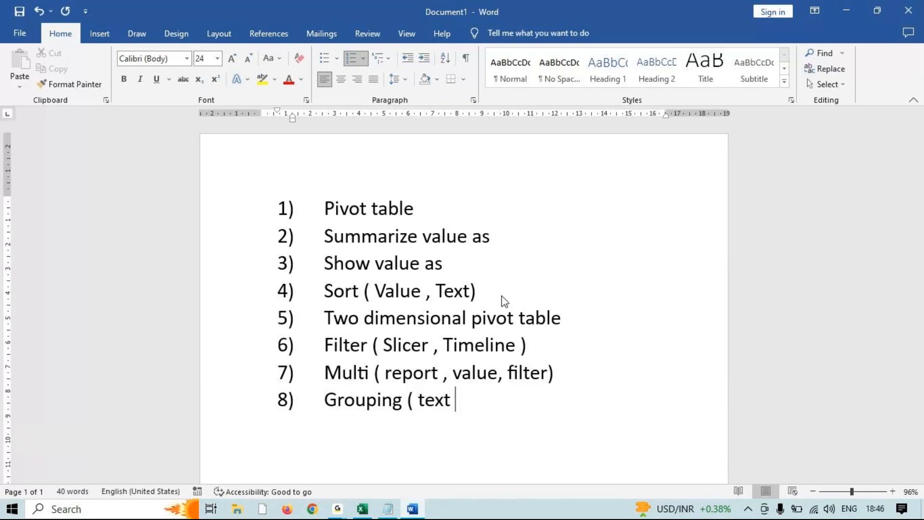
key(BackSpace)
text(, value, )
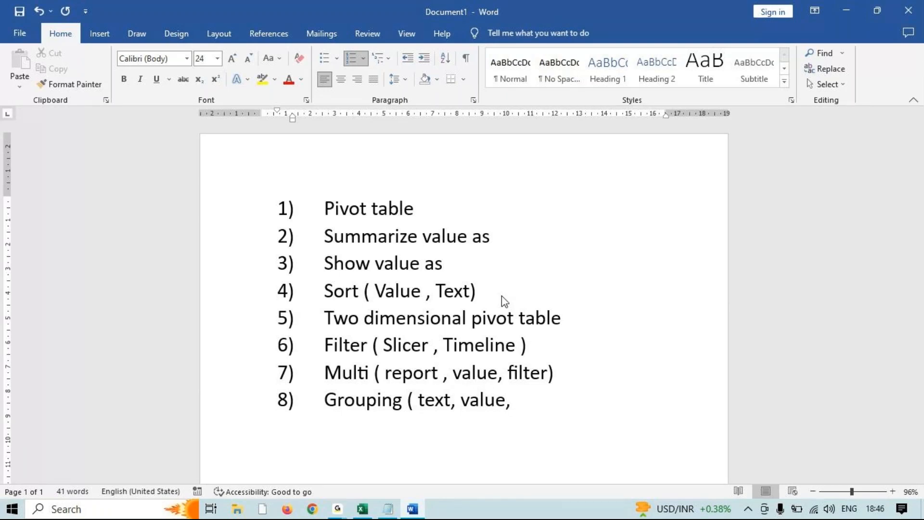
text(date))
Add a ninth list item reading "Calculated feild"
key(Return)
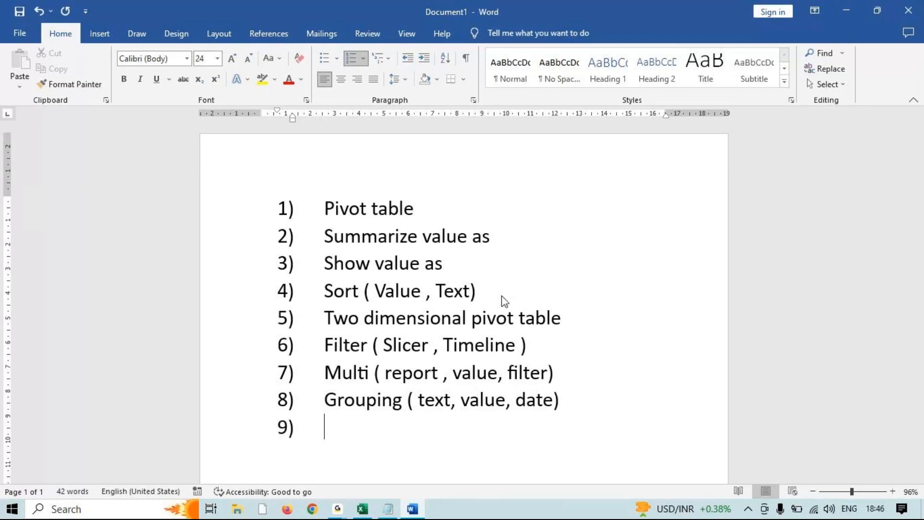
text(Calculated fr)
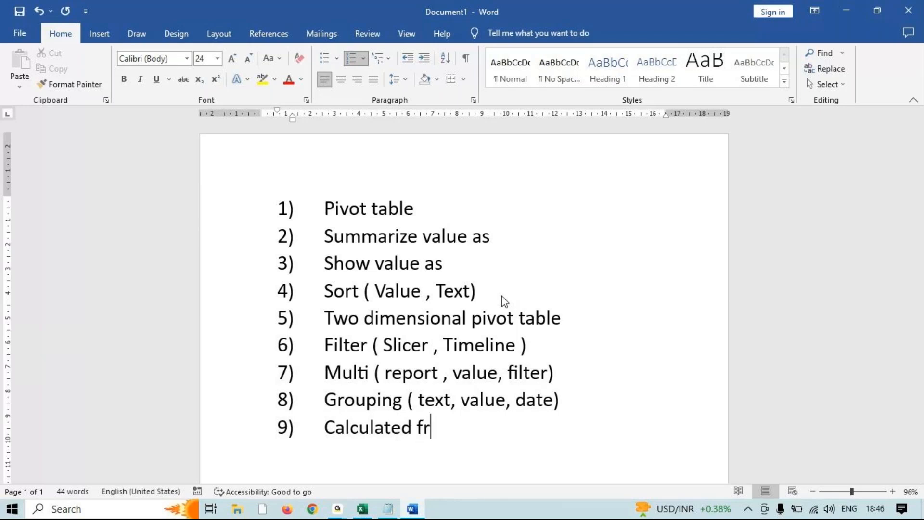
key(BackSpace)
text(r)
key(BackSpace)
text(eild)
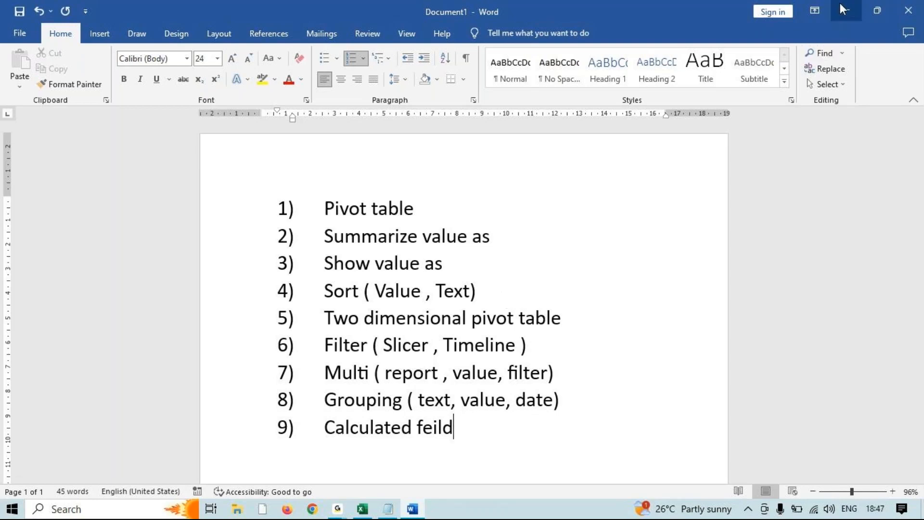
Switch to the Notepad question list and start a second entry numbered "2)", leaving a blank line below the first question
drag(505, 241, 231, 248)
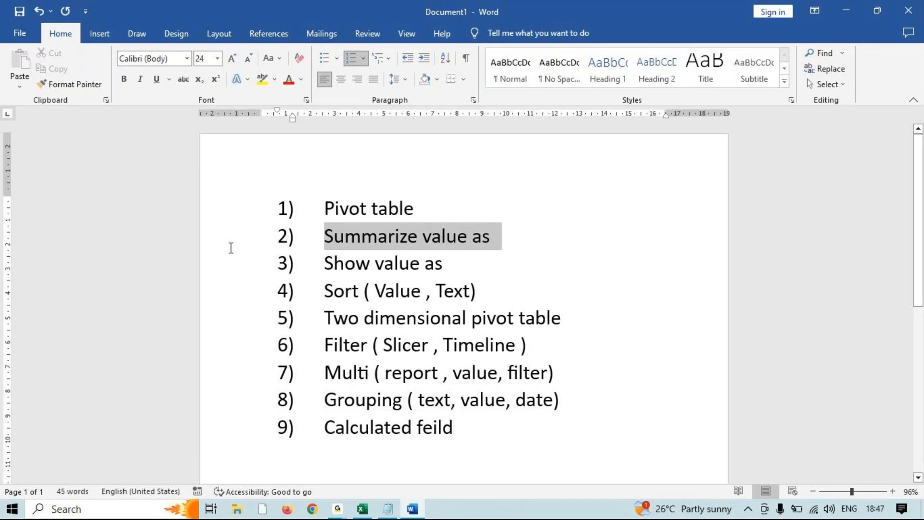
click(844, 11)
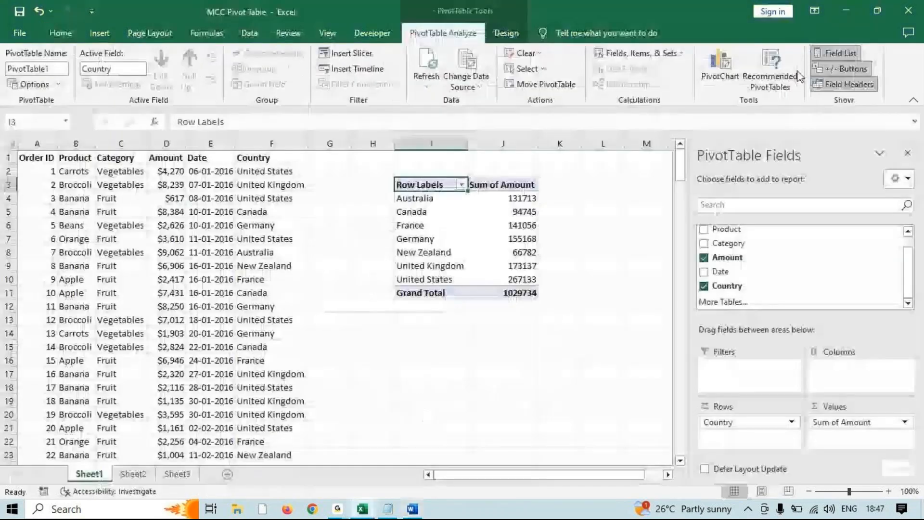
key(alt+Tab)
key(Return)
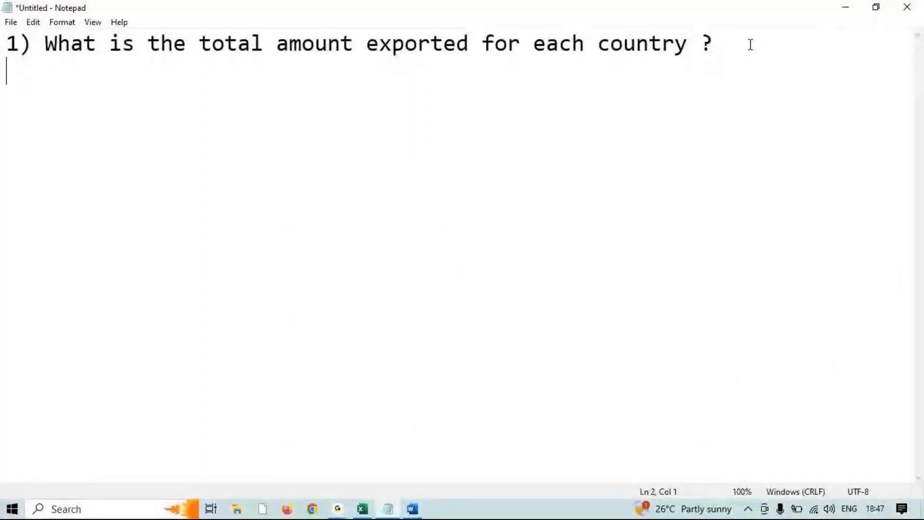
text(2))
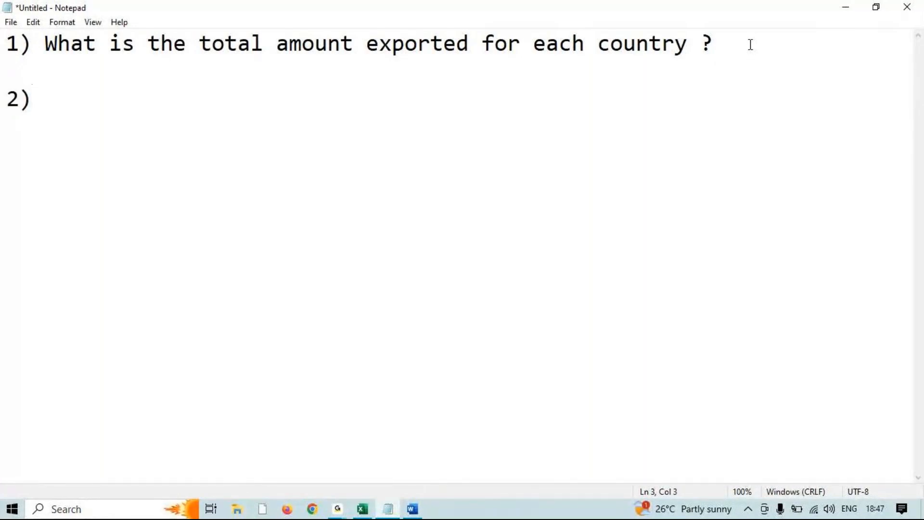
Go back to the Excel workbook and examine the summed amount of each country in the pivot table
click(850, 14)
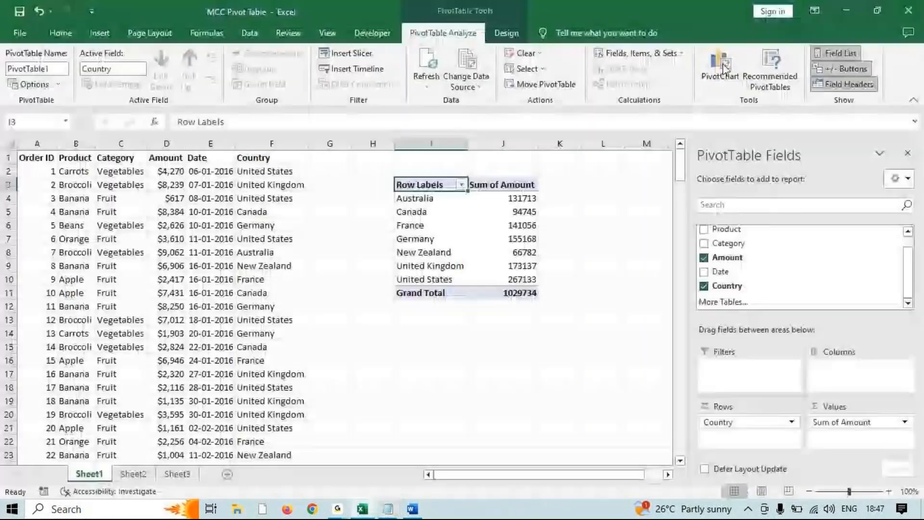
drag(496, 198, 498, 280)
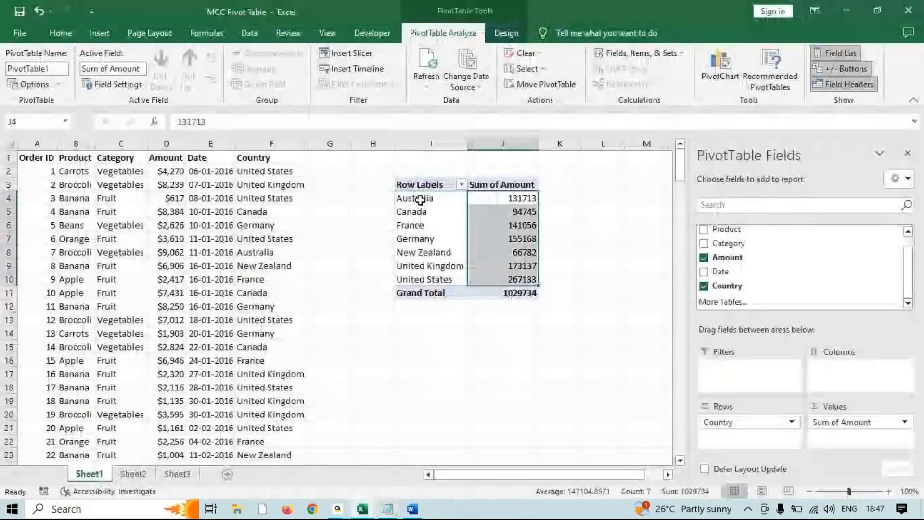
click(420, 200)
drag(414, 212, 506, 208)
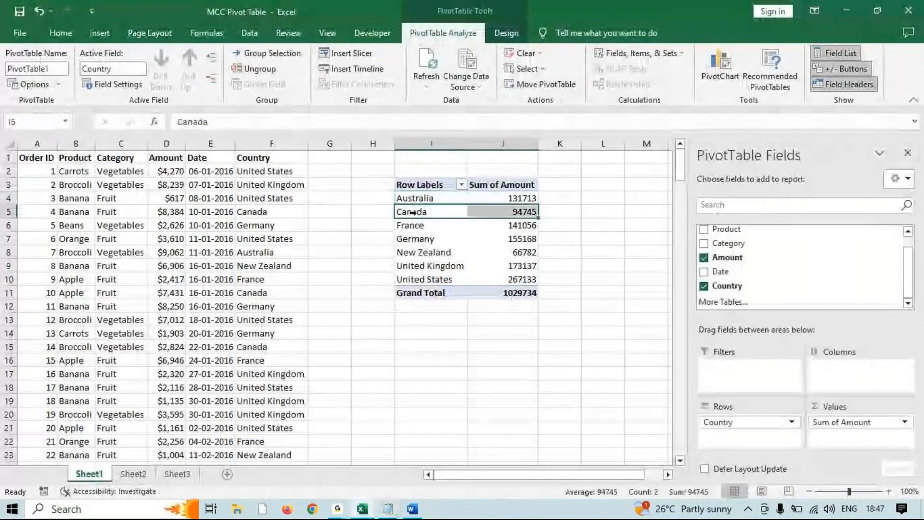
click(506, 198)
click(501, 239)
click(498, 266)
click(511, 198)
click(508, 238)
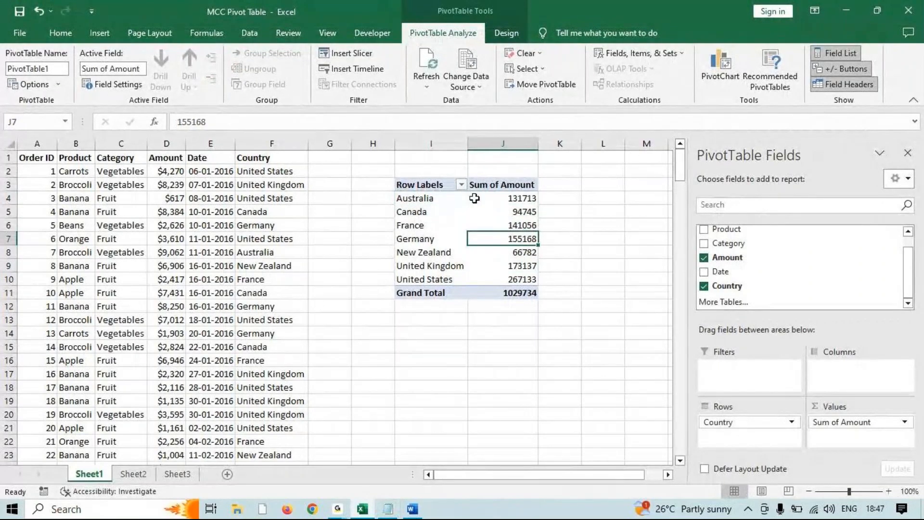
click(418, 199)
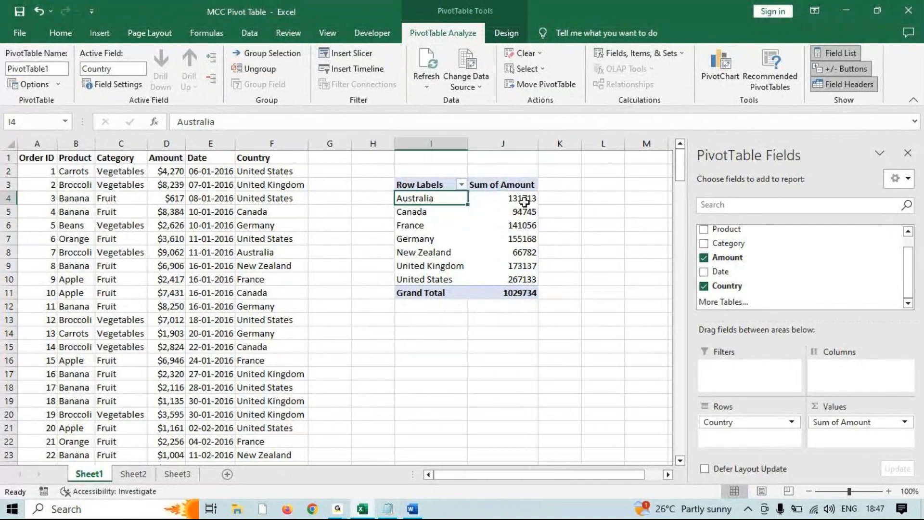
mouse_move(524, 202)
Return to Notepad and write question 2 as "give me report for how many for each country we have exported ?"
click(840, 12)
click(387, 509)
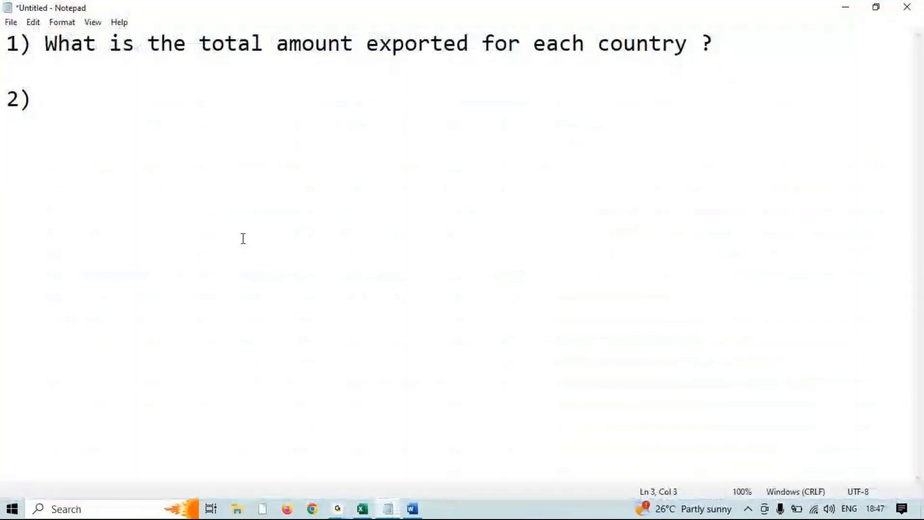
text(give me r)
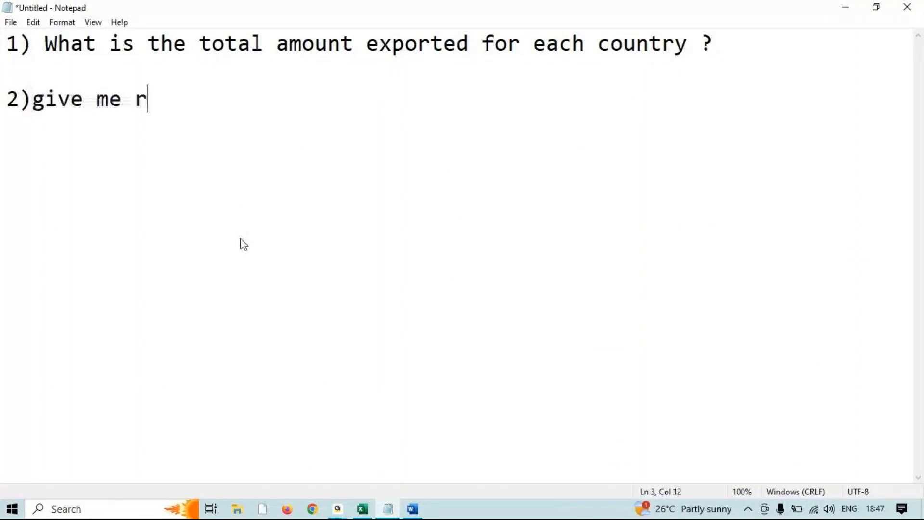
text(eport for how many for each country we have exported  ?)
key(Return)
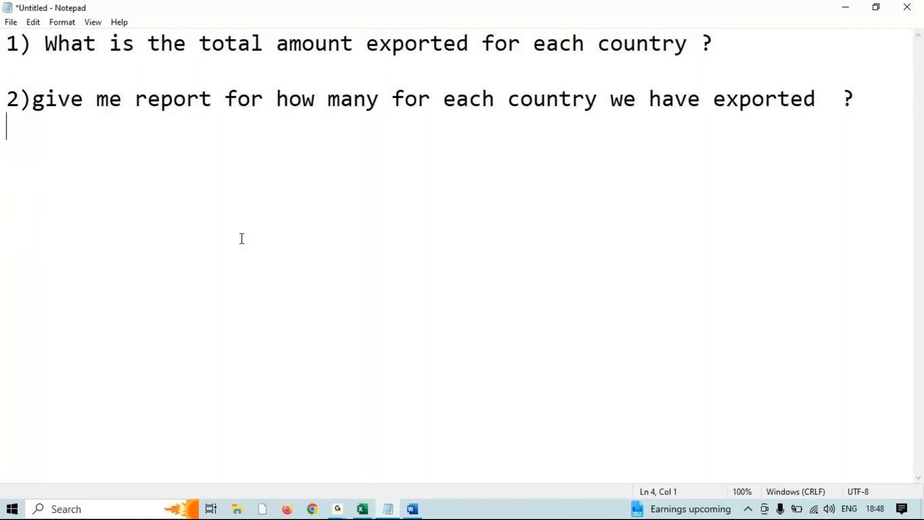
Insert "times" after "how many" in question 2 and capitalize its first word to "Give"
click(388, 105)
text(times)
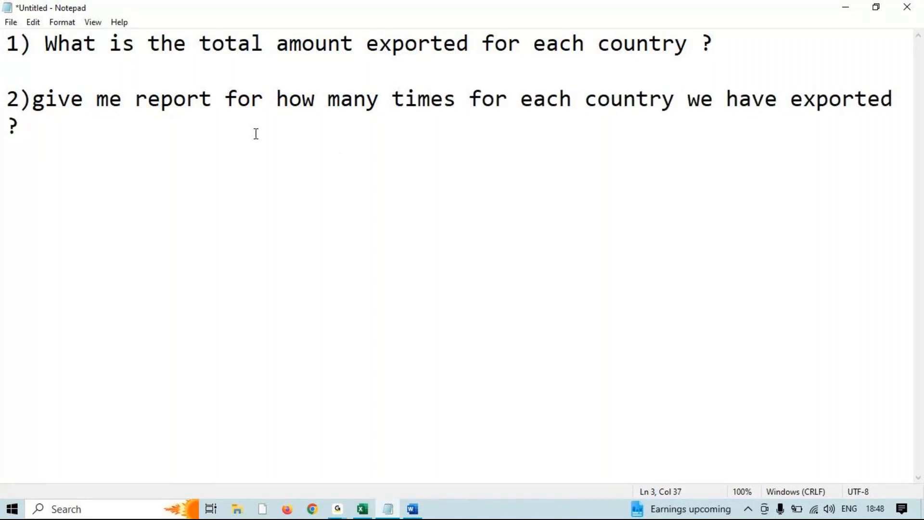
click(46, 103)
key(BackSpace)
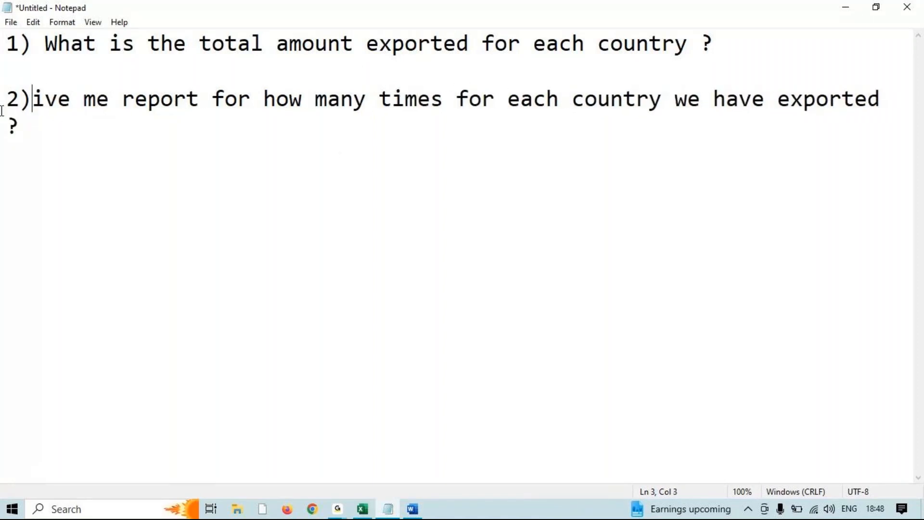
text(G)
Append "( count )" after the question mark of question 2
click(50, 145)
click(45, 135)
text(( count ))
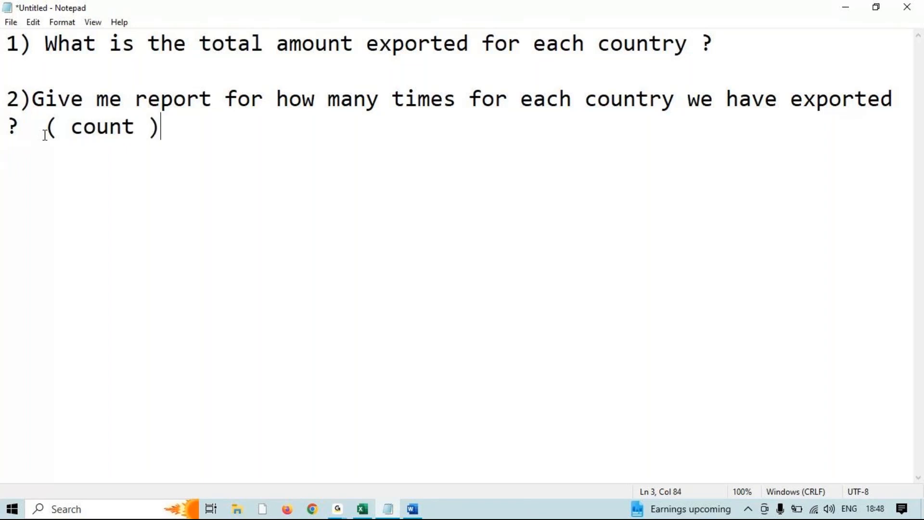
key(Left)
key(BackSpace)
Go back to the Excel workbook and insert a pivot table of the order data at cell I16 of the existing Sheet1
click(840, 9)
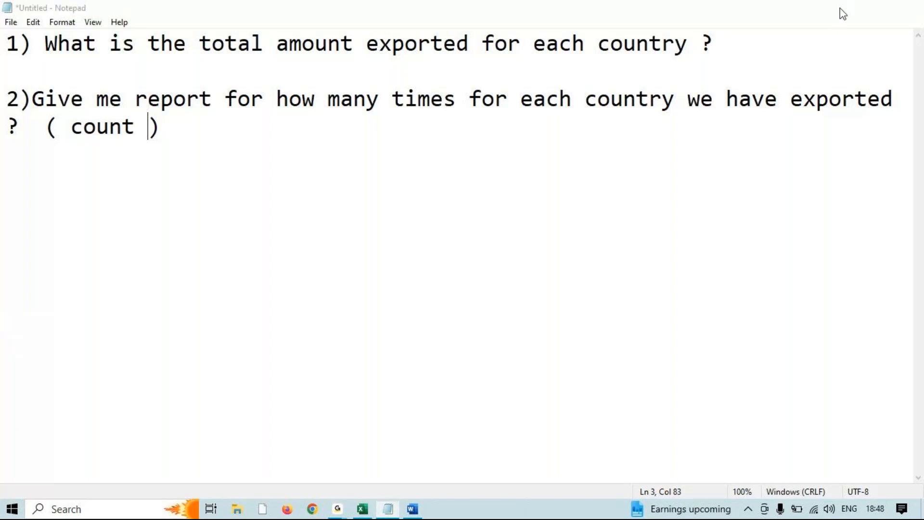
click(363, 509)
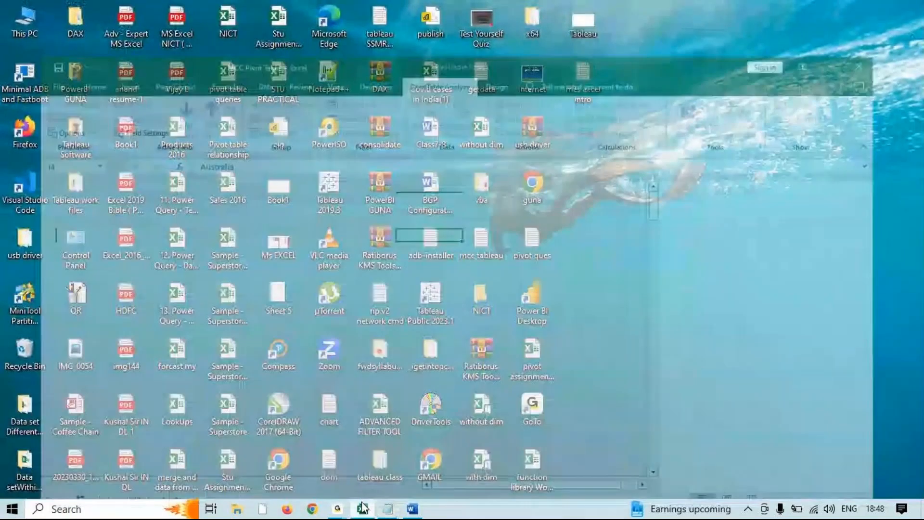
click(908, 154)
scroll(120, 211, down, 3)
click(120, 211)
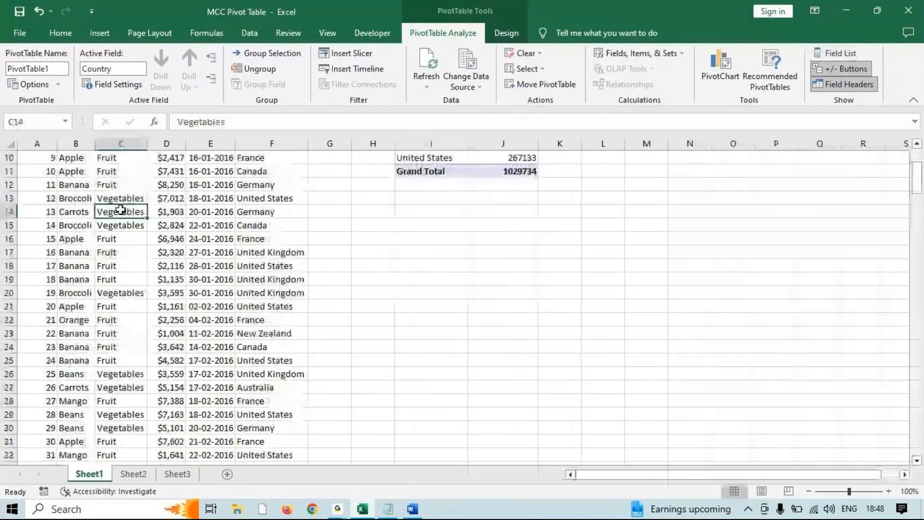
click(100, 32)
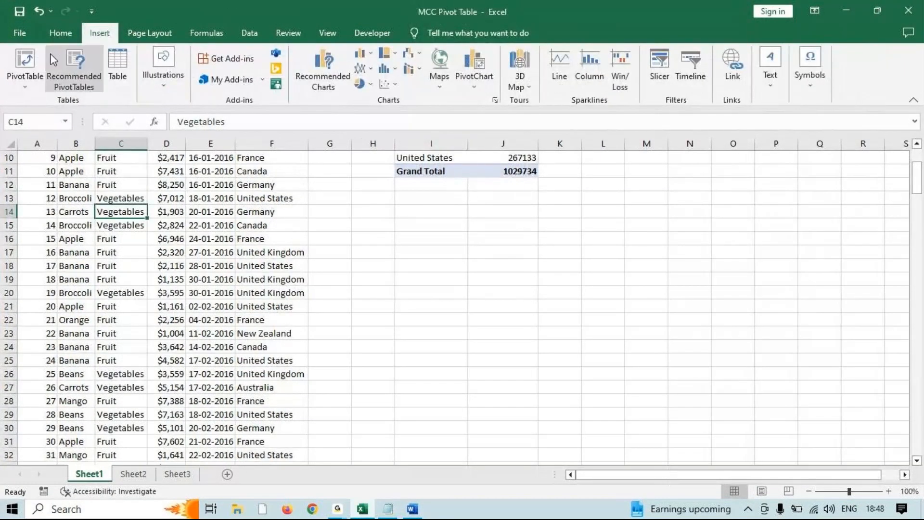
click(25, 60)
click(71, 337)
click(141, 351)
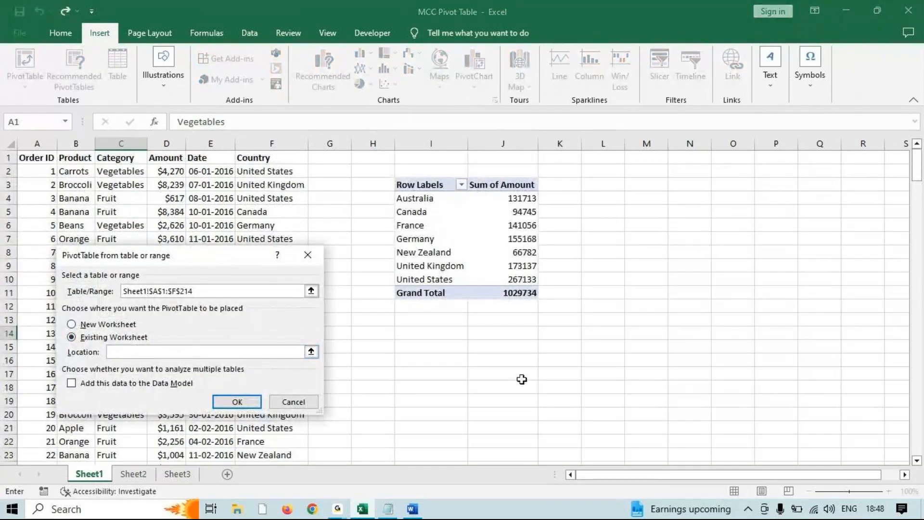
scroll(404, 369, down, 2)
click(416, 284)
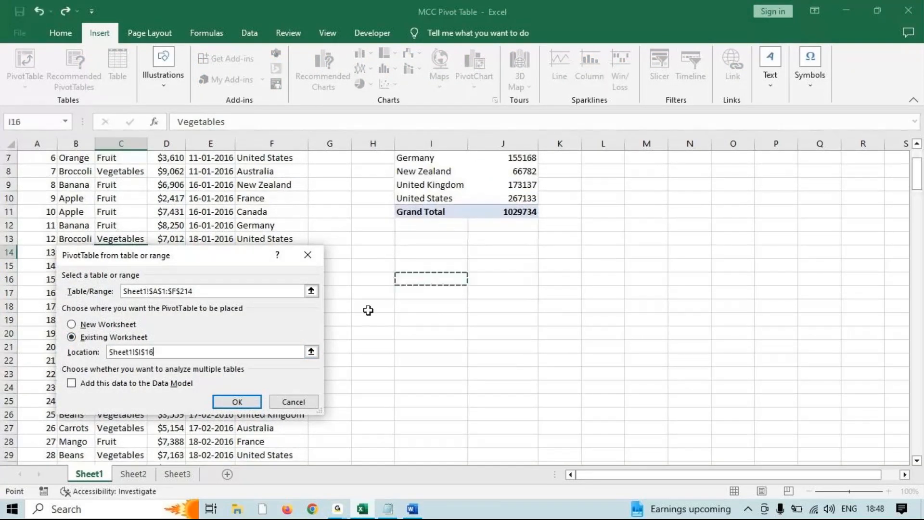
click(237, 401)
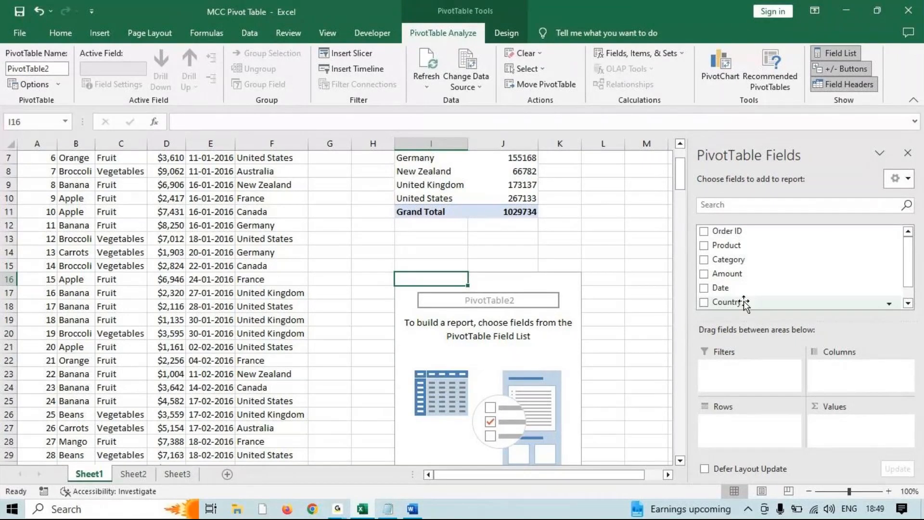
Add Country to the rows and Amount to the values of the pivot table at I16
click(727, 302)
drag(732, 271, 859, 423)
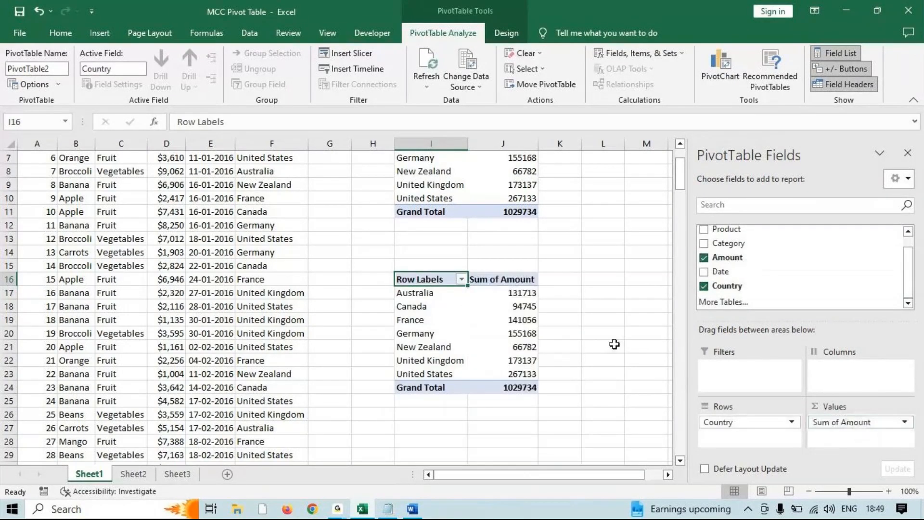
click(501, 285)
click(501, 331)
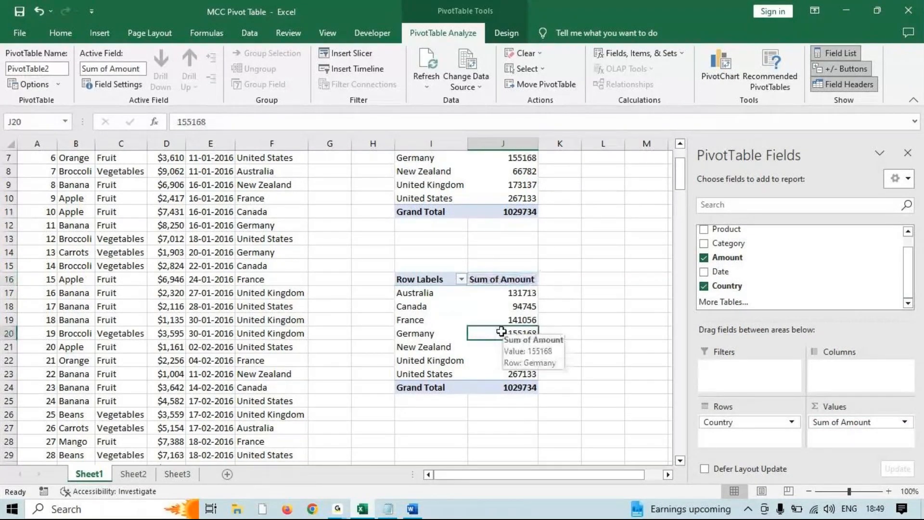
Summarize the Amount values of the second pivot table by Count
click(511, 292)
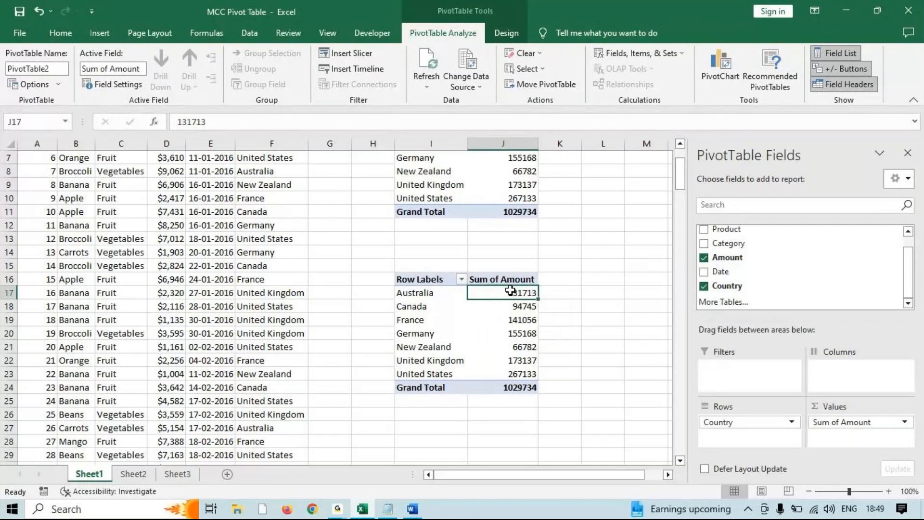
right_click(513, 293)
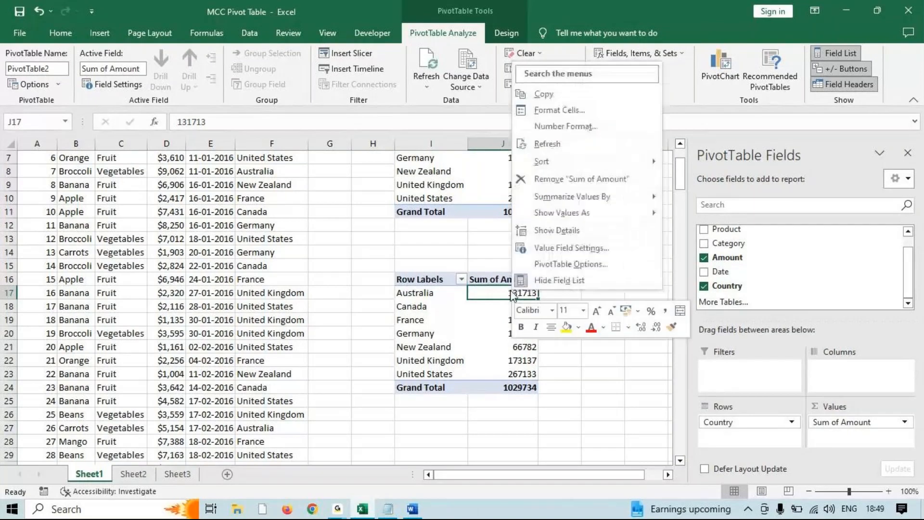
right_click(481, 310)
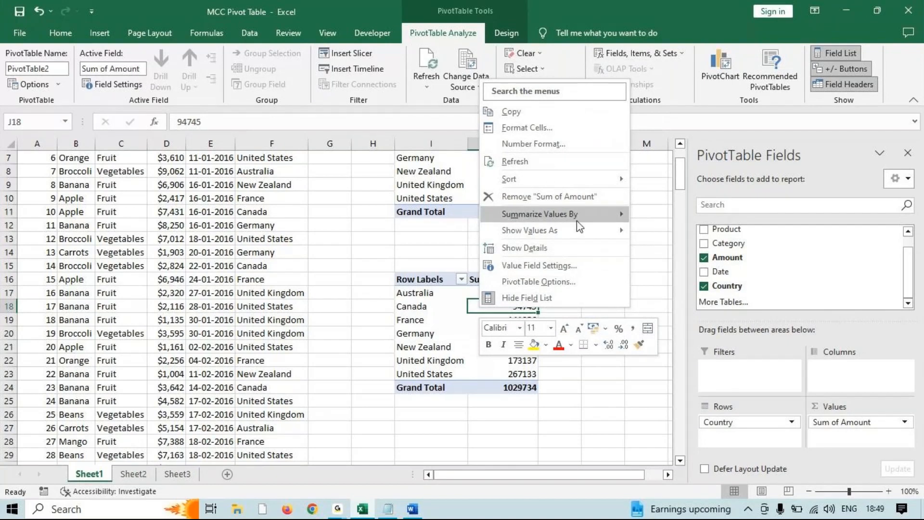
mouse_move(574, 217)
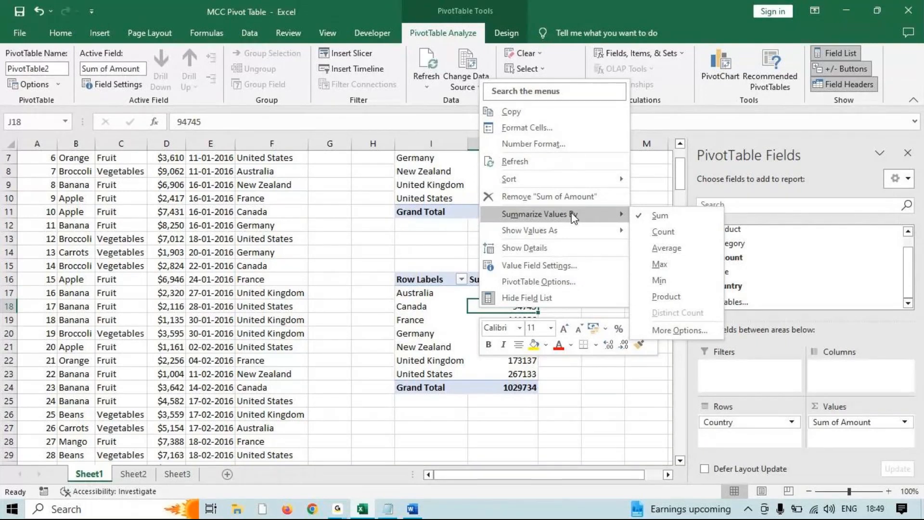
click(663, 232)
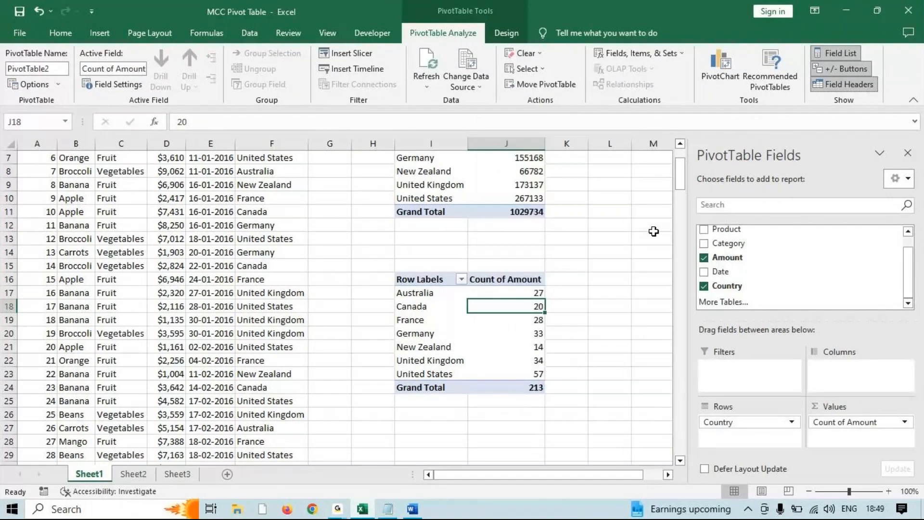
Examine the count of each country and the available options for summarizing the values
click(515, 291)
drag(515, 291, 503, 359)
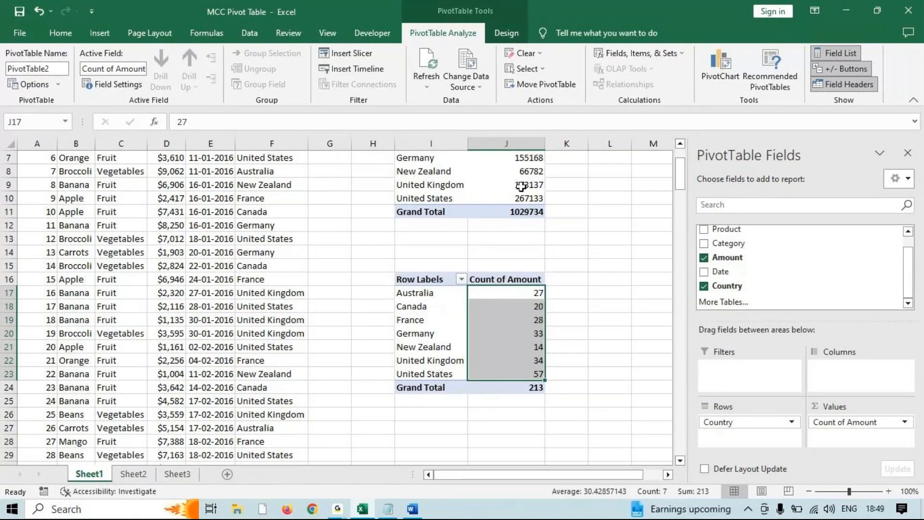
right_click(502, 288)
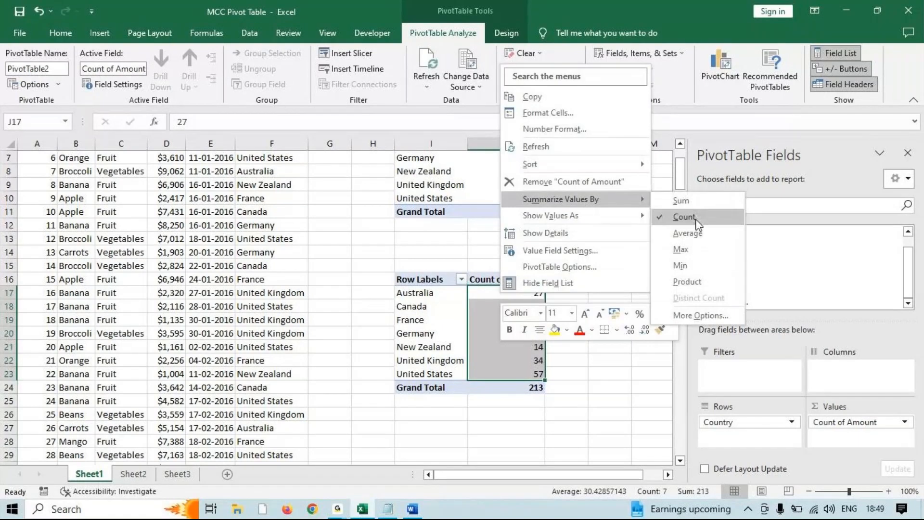
mouse_move(371, 506)
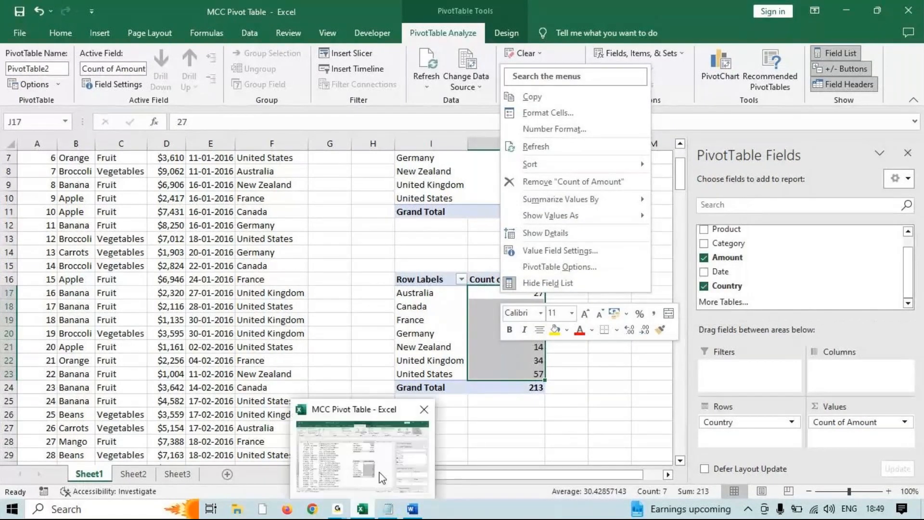
click(381, 477)
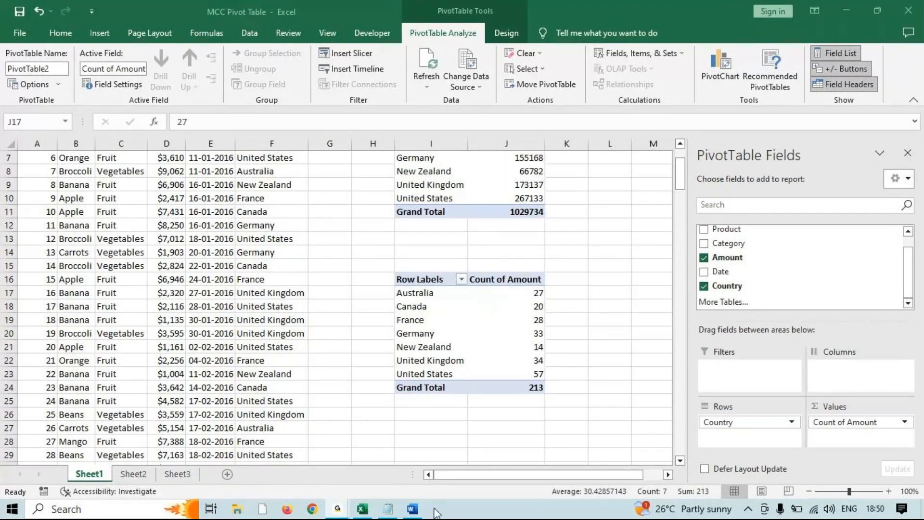
Reread question 2 in Notepad and compare it with the first pivot table's summed amounts in Excel
key(alt+Tab)
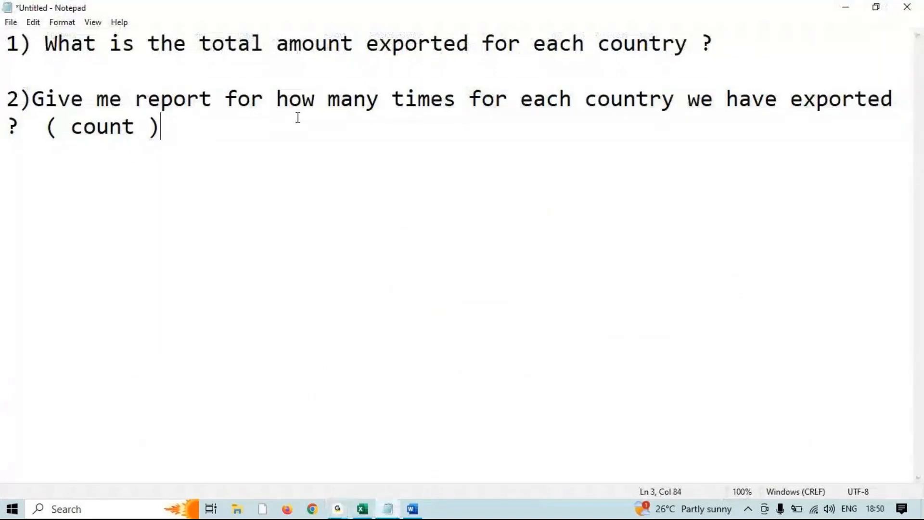
drag(264, 100, 443, 101)
click(495, 116)
click(847, 8)
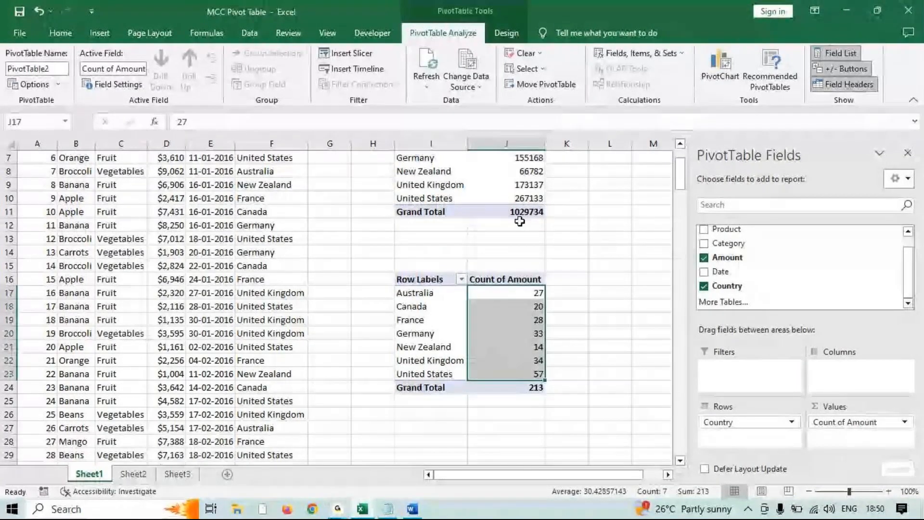
scroll(532, 211, up, 2)
drag(530, 198, 524, 225)
drag(429, 198, 510, 195)
Delete the whole count pivot table in I16:J24
drag(417, 350, 495, 448)
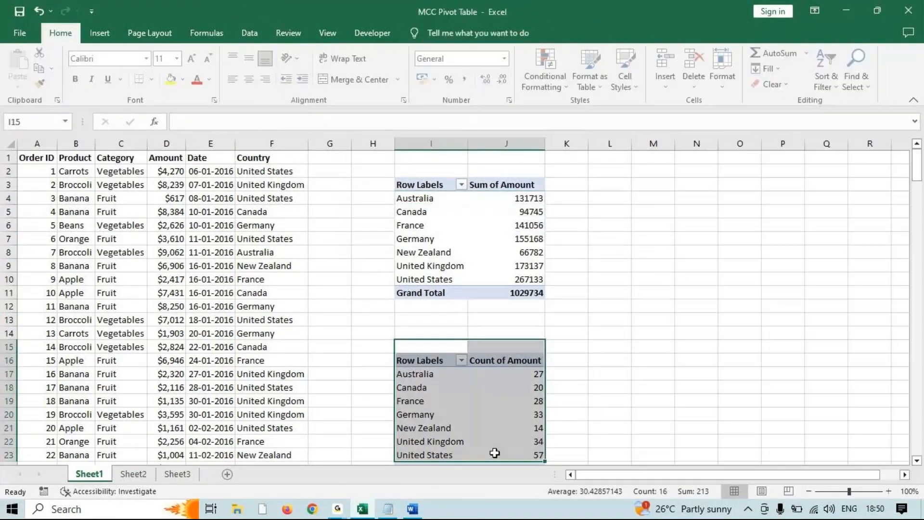
key(Delete)
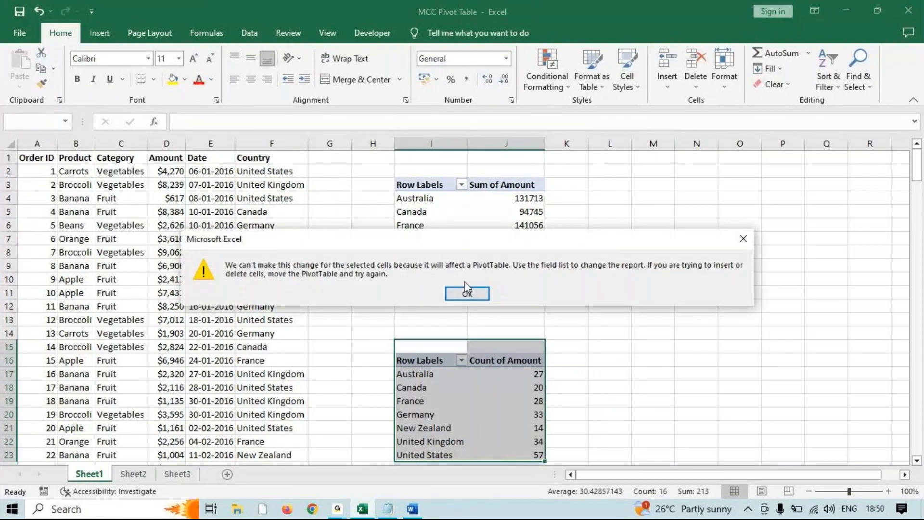
click(467, 293)
scroll(465, 289, down, 4)
drag(422, 198, 524, 301)
key(Delete)
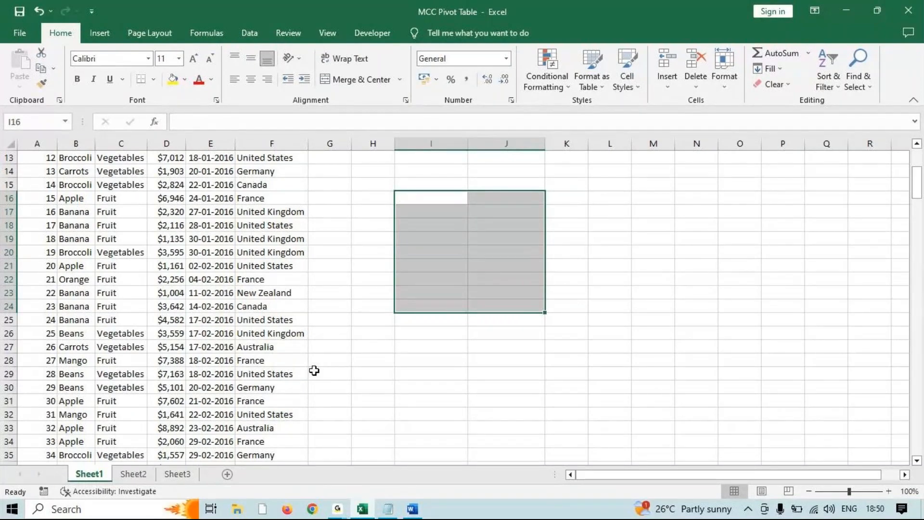
Switch to Notepad and reread question 2, examining its wording about times, each country and count
scroll(315, 370, up, 4)
click(193, 263)
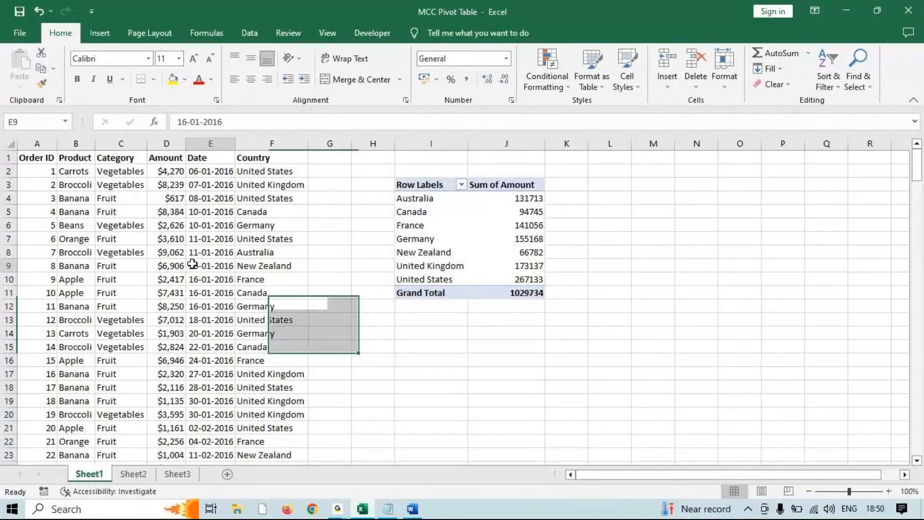
click(102, 35)
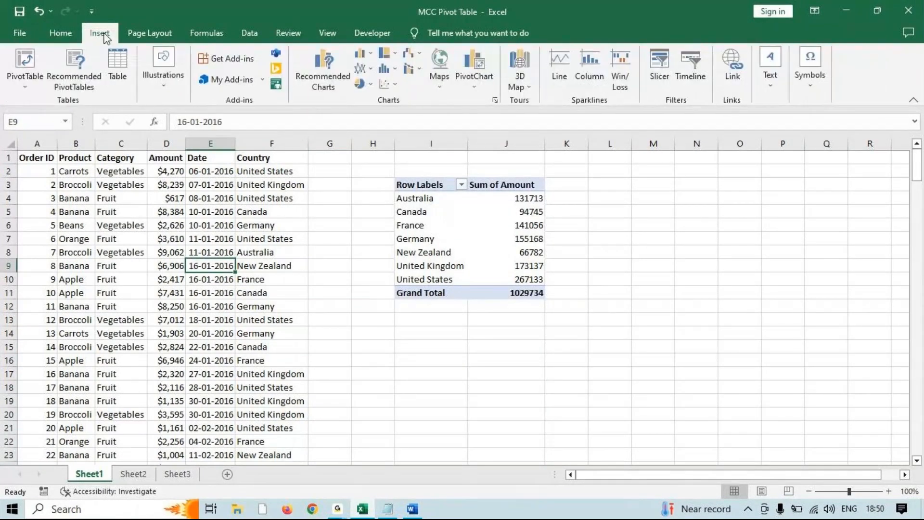
click(388, 509)
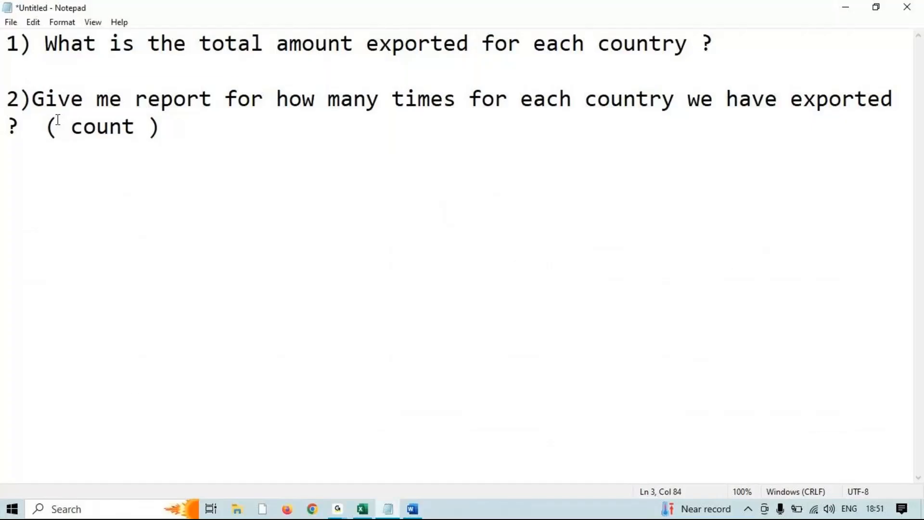
drag(32, 99, 264, 99)
click(283, 98)
drag(521, 99, 7, 70)
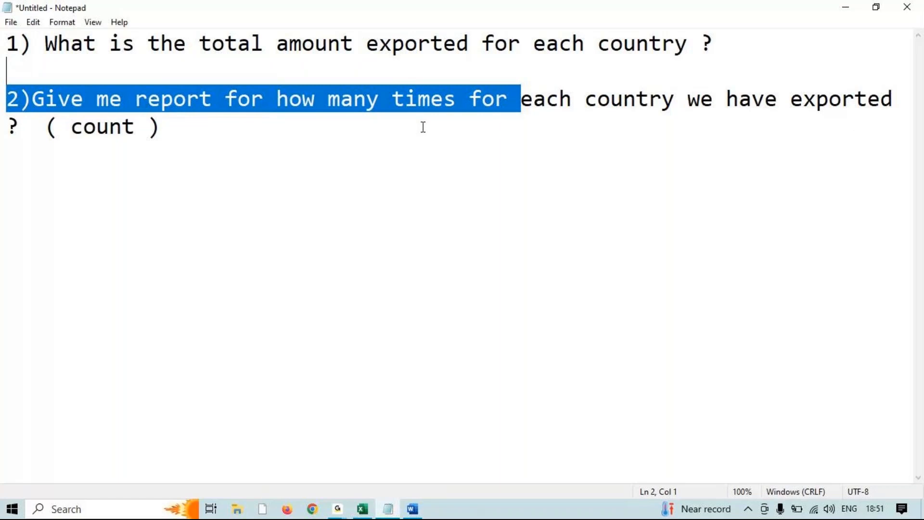
click(613, 102)
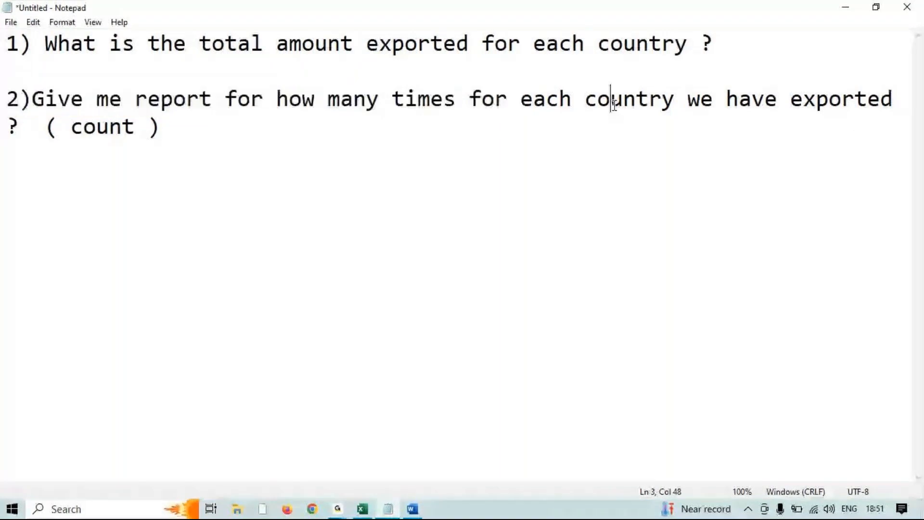
drag(614, 102, 650, 102)
drag(162, 128, 66, 129)
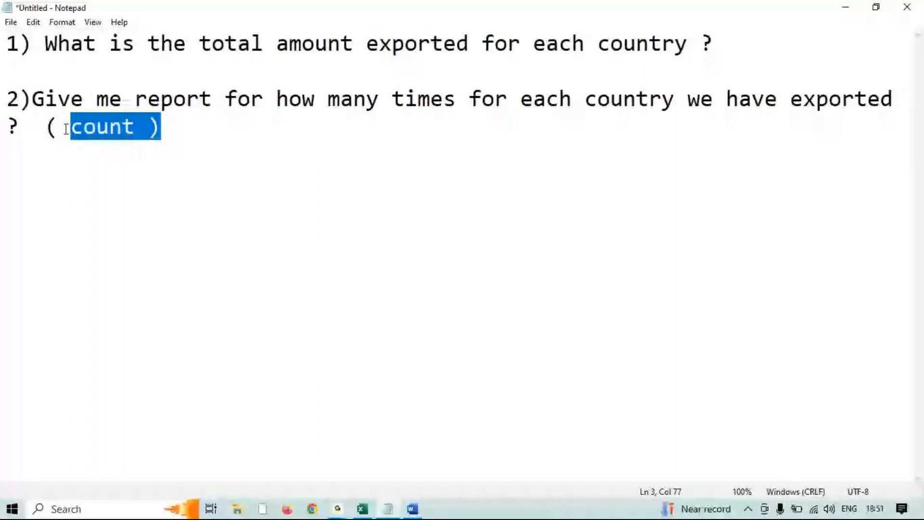
Return to the Excel workbook and insert a pivot table at cell I16 of Sheet1 with Country in its rows
key(alt+Tab)
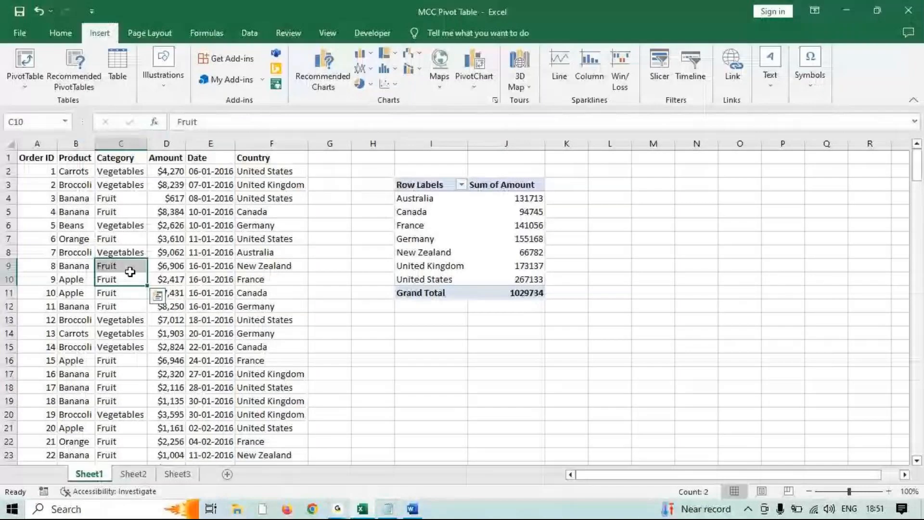
click(130, 271)
click(25, 60)
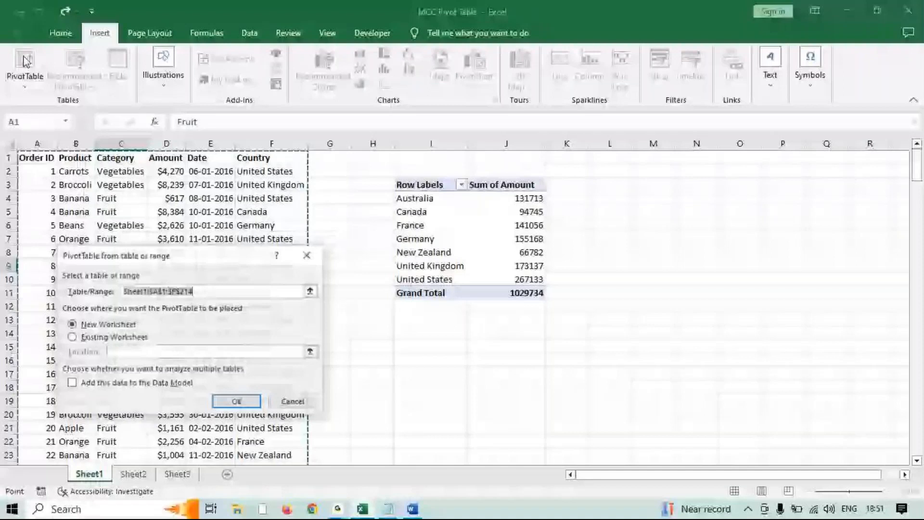
click(114, 337)
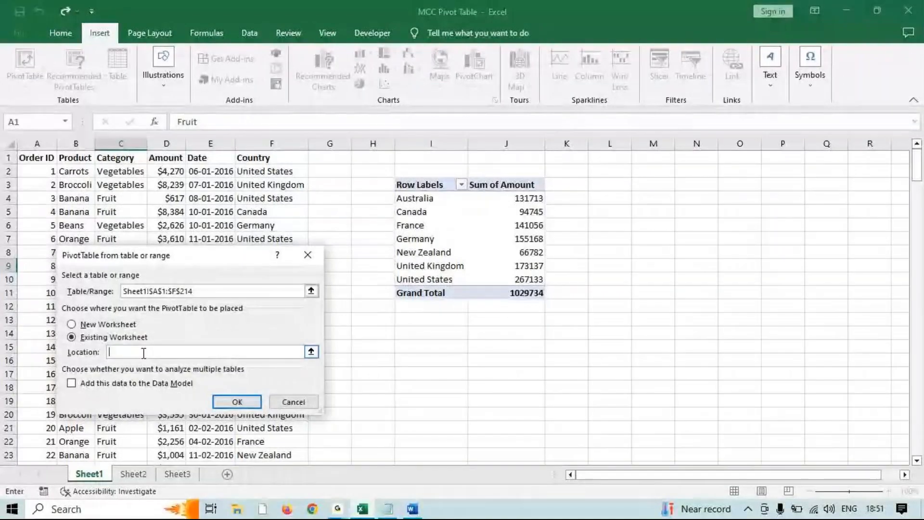
click(414, 361)
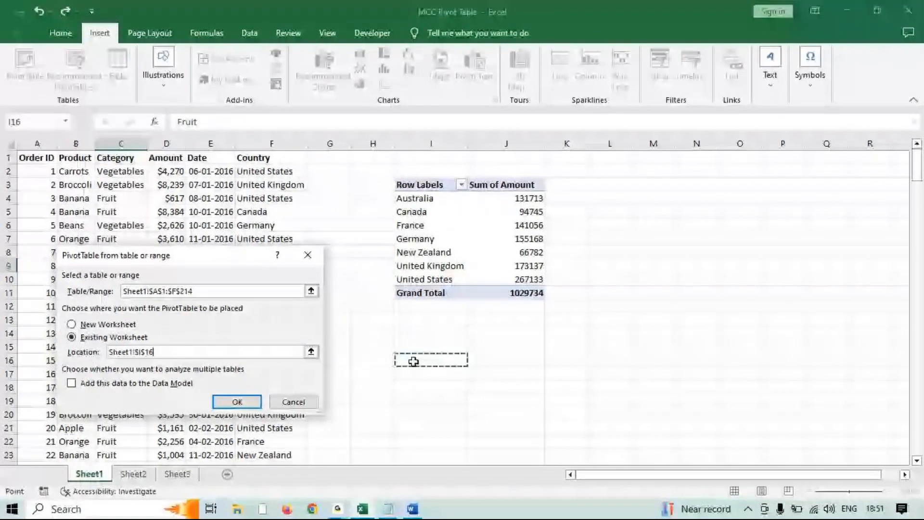
key(Return)
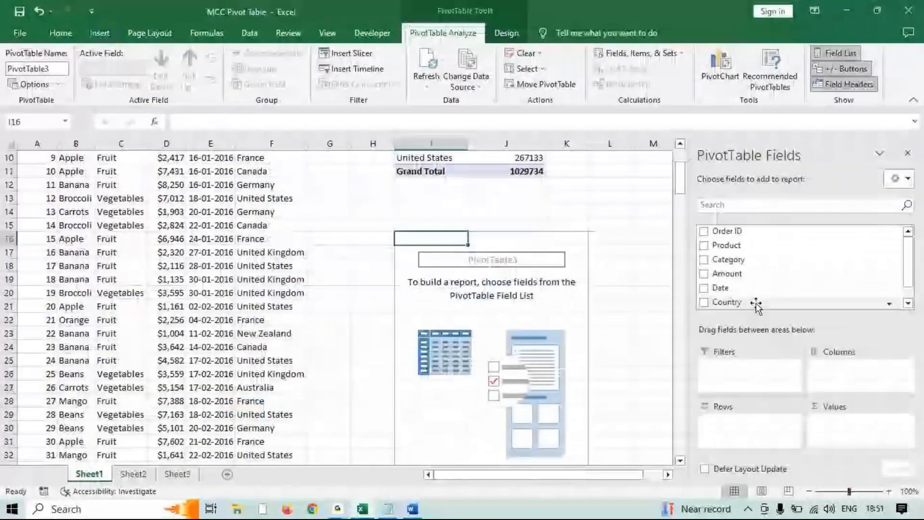
click(755, 303)
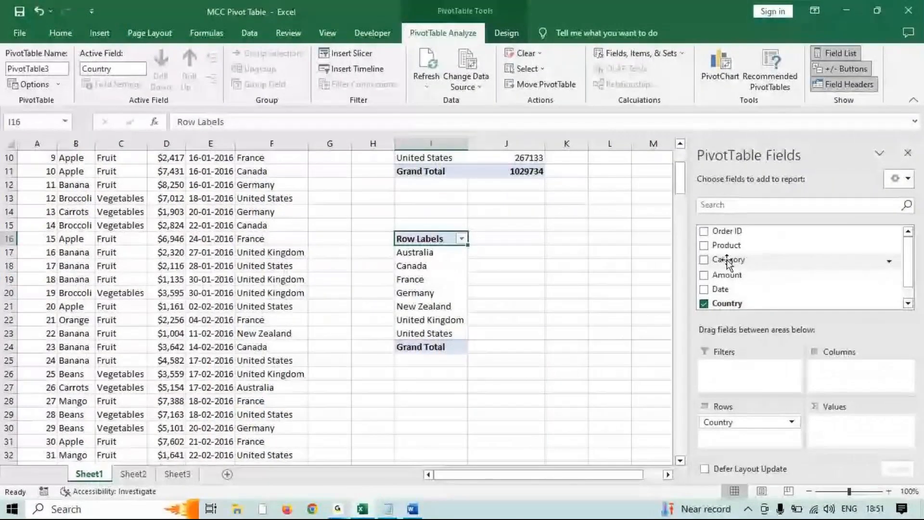
Add the Amount field to the values of the pivot table at I16
click(727, 275)
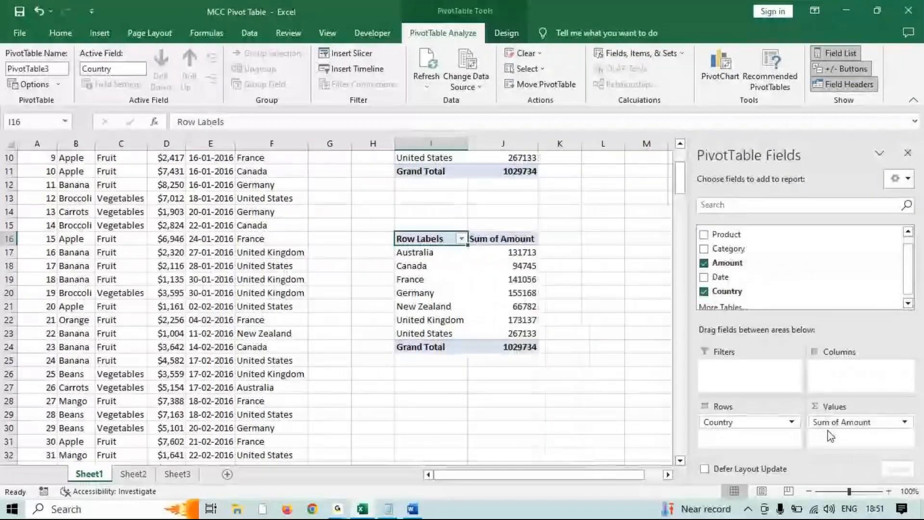
drag(501, 240, 492, 343)
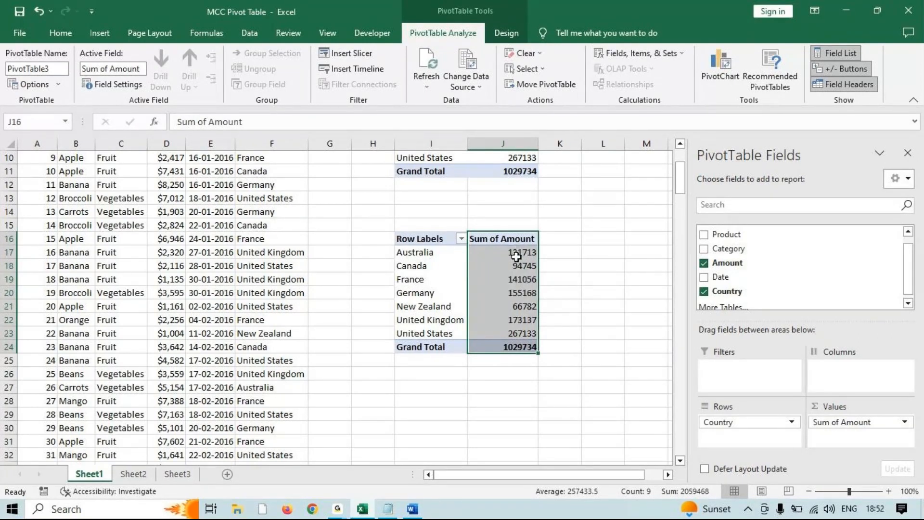
click(516, 255)
right_click(514, 256)
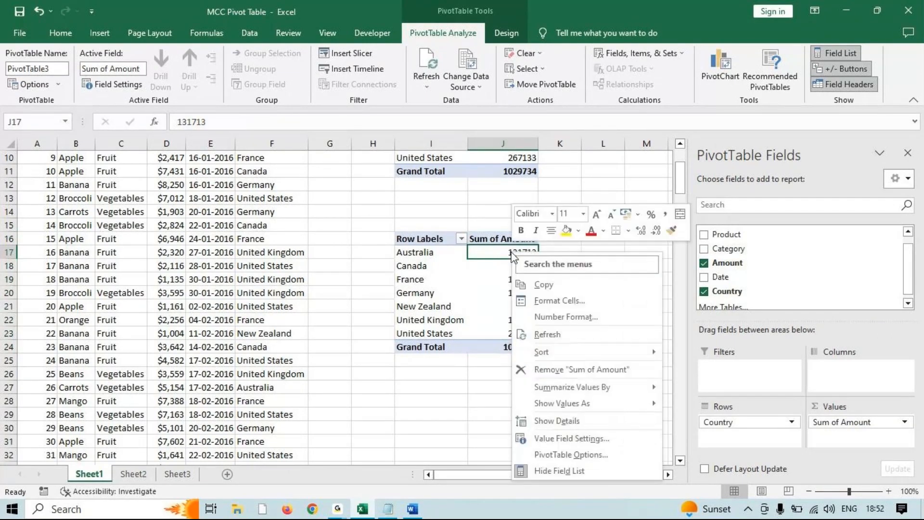
key(Escape)
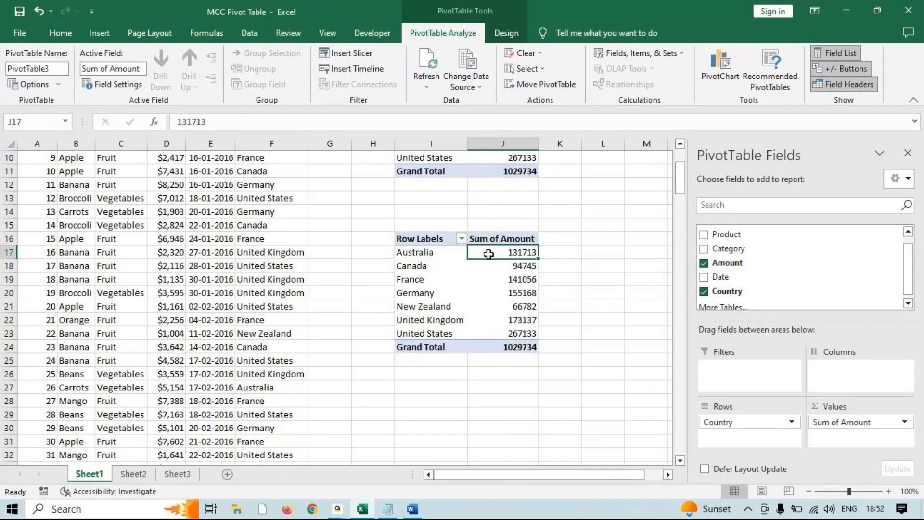
click(495, 266)
click(486, 235)
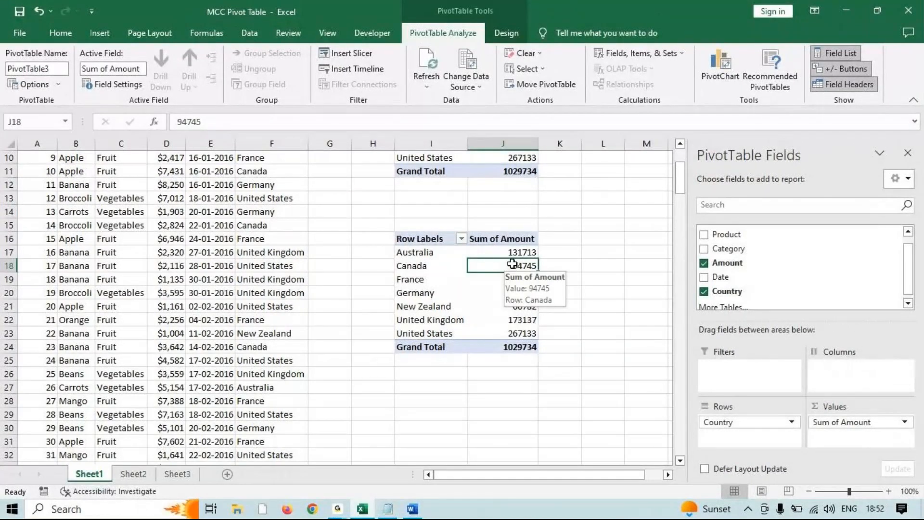
Summarize the Amount values in the pivot table at I16 by Count
right_click(512, 264)
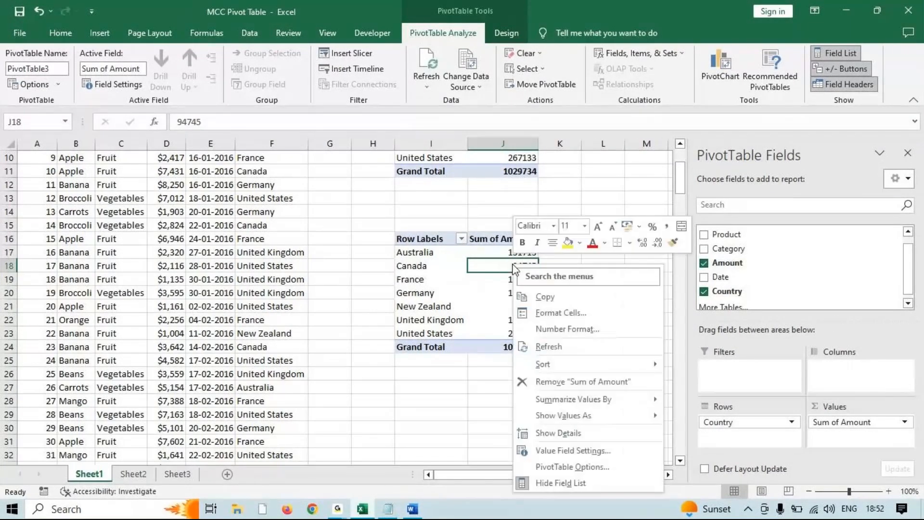
mouse_move(634, 400)
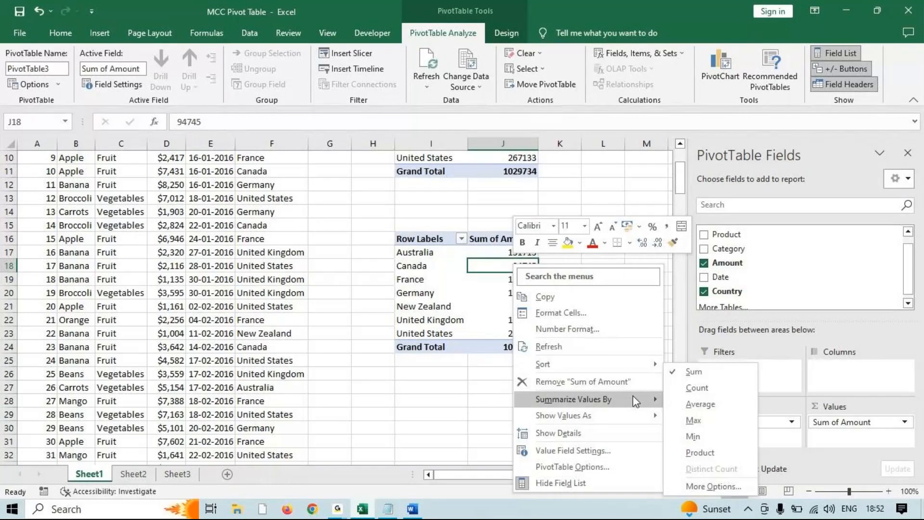
click(703, 383)
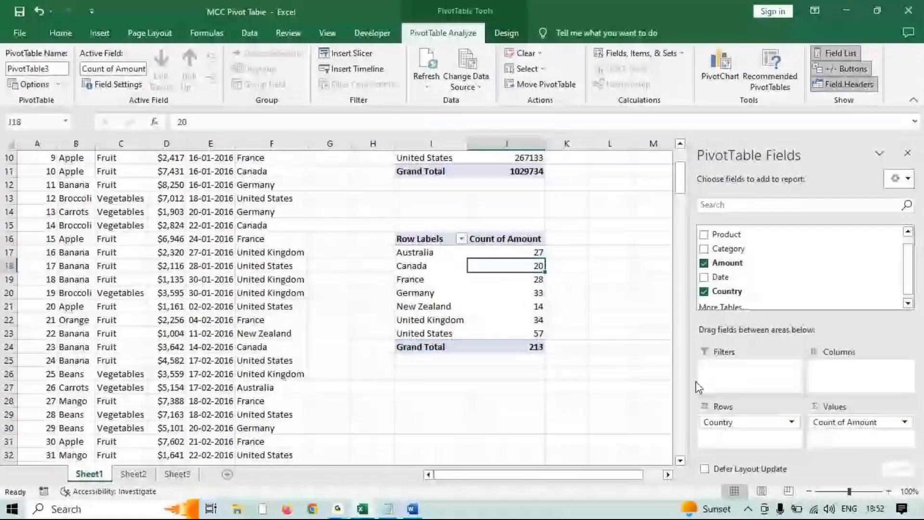
Summarize the Amount values by Average and show the country figures in J17:J23 without decimals
right_click(531, 272)
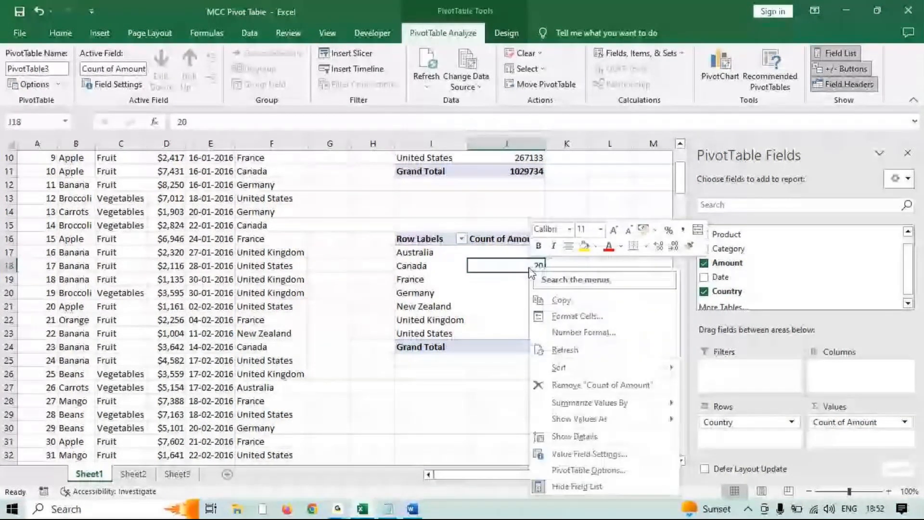
mouse_move(590, 403)
click(713, 415)
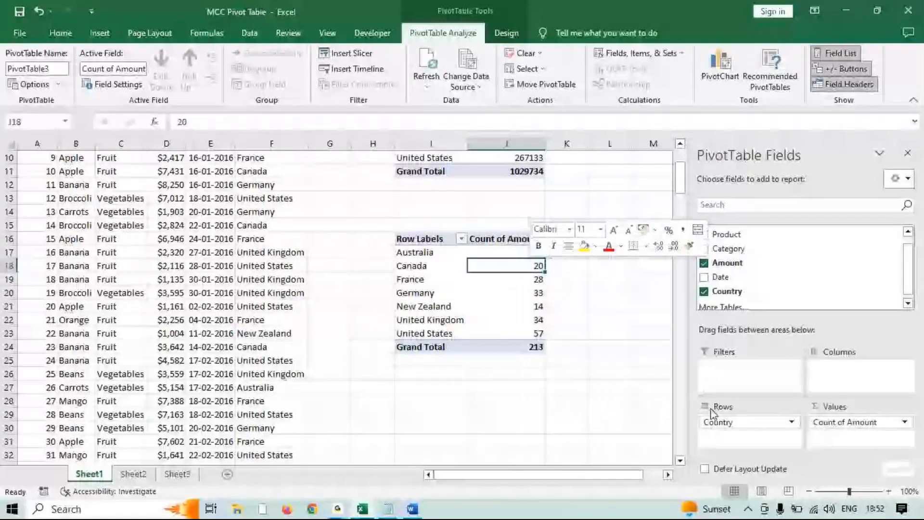
drag(532, 252, 533, 333)
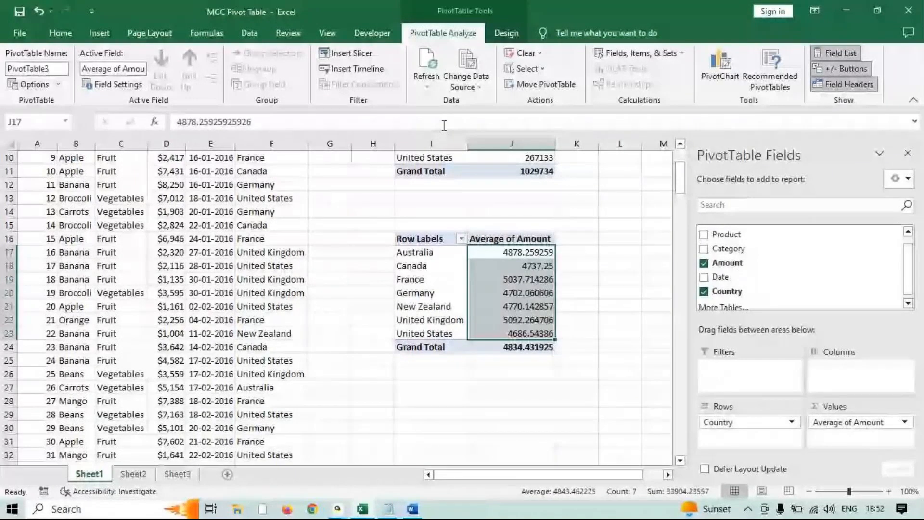
click(60, 33)
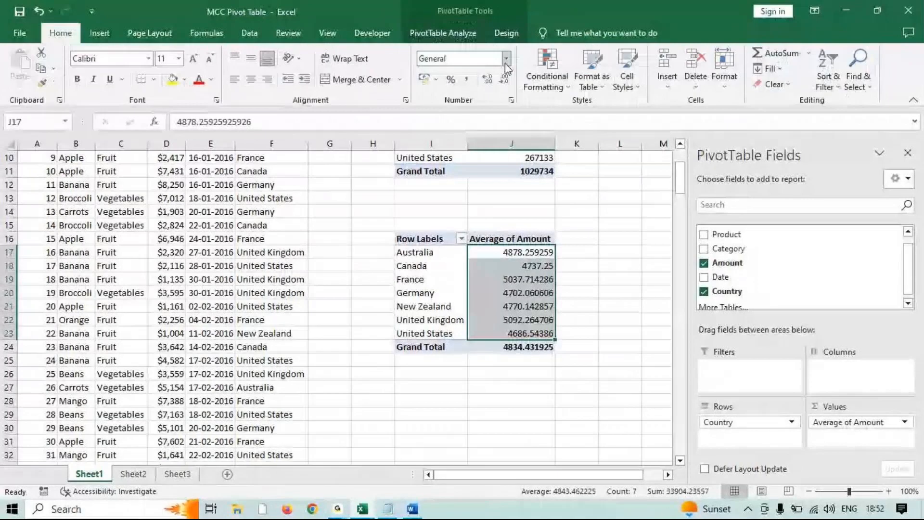
click(504, 80)
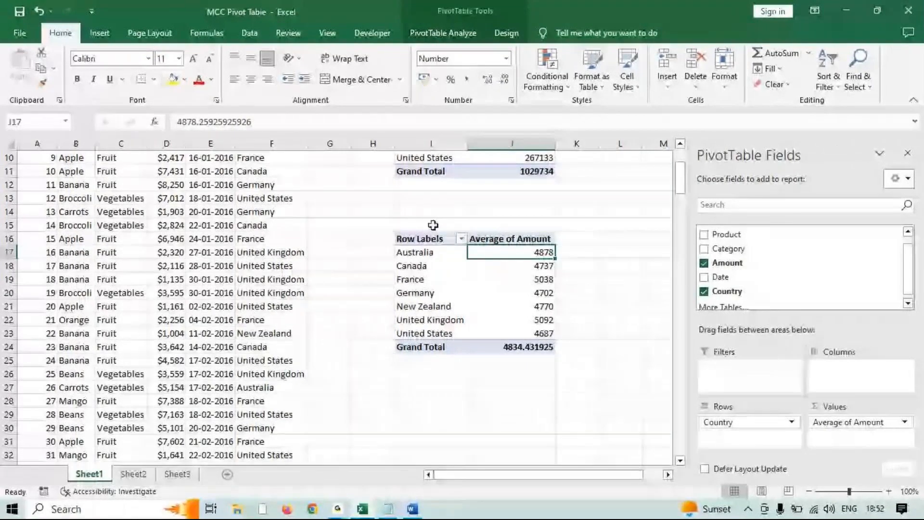
Summarize the country amounts in the pivot table at I16 by Max, followed by Min
right_click(496, 258)
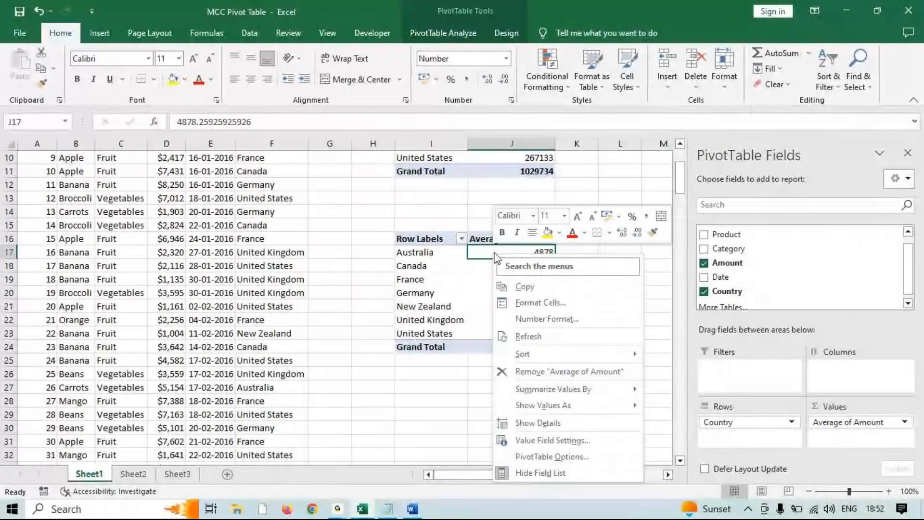
mouse_move(577, 389)
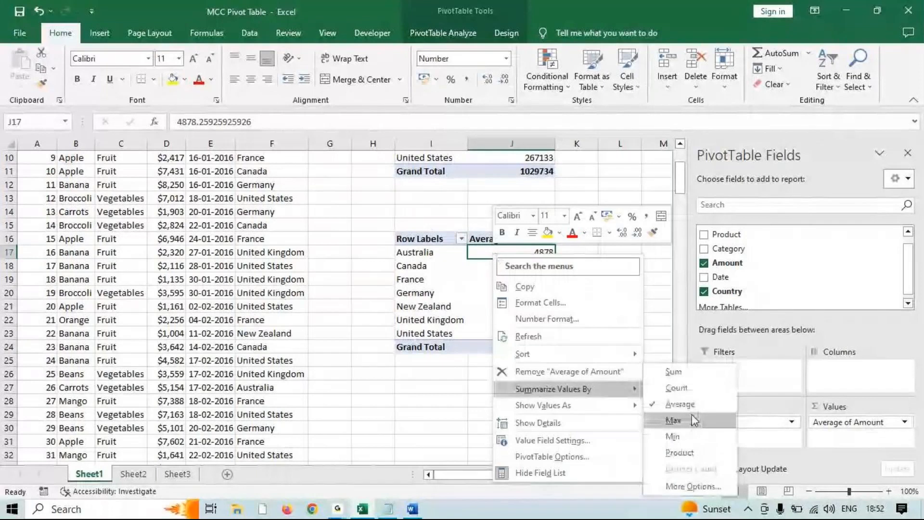
click(691, 415)
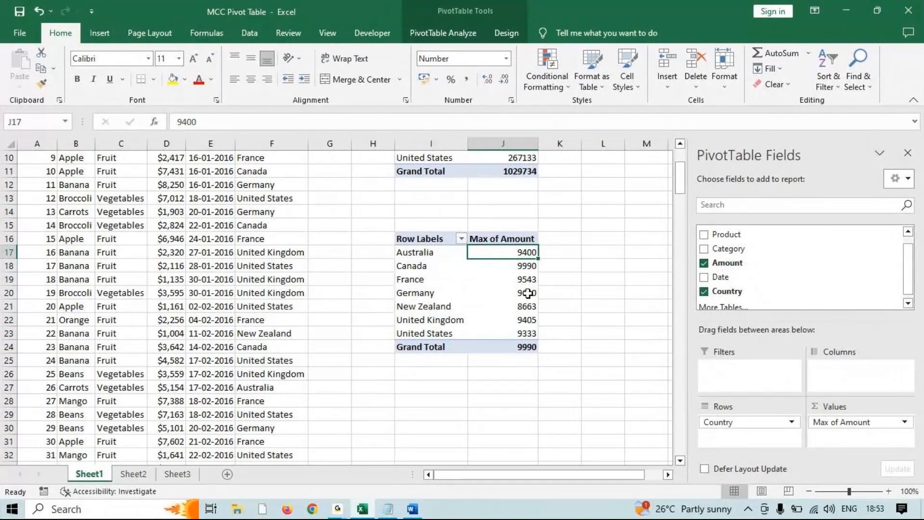
right_click(517, 253)
mouse_move(587, 393)
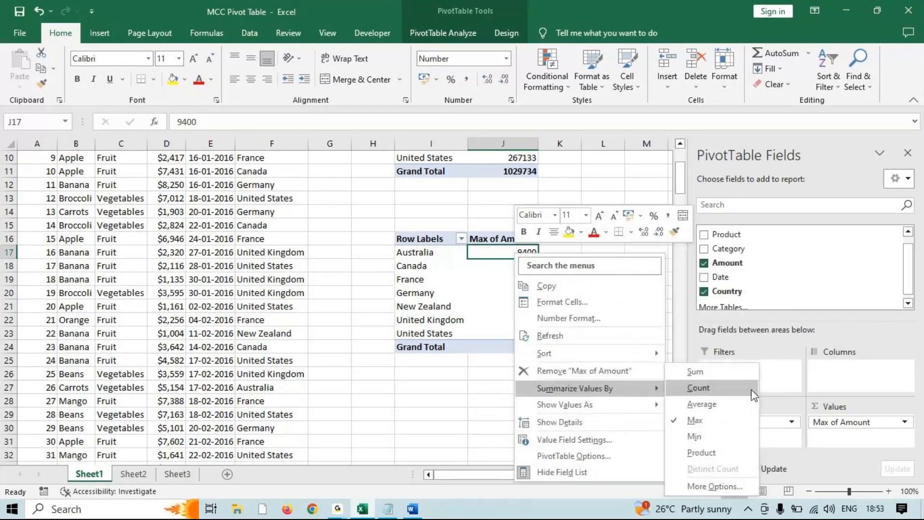
click(692, 437)
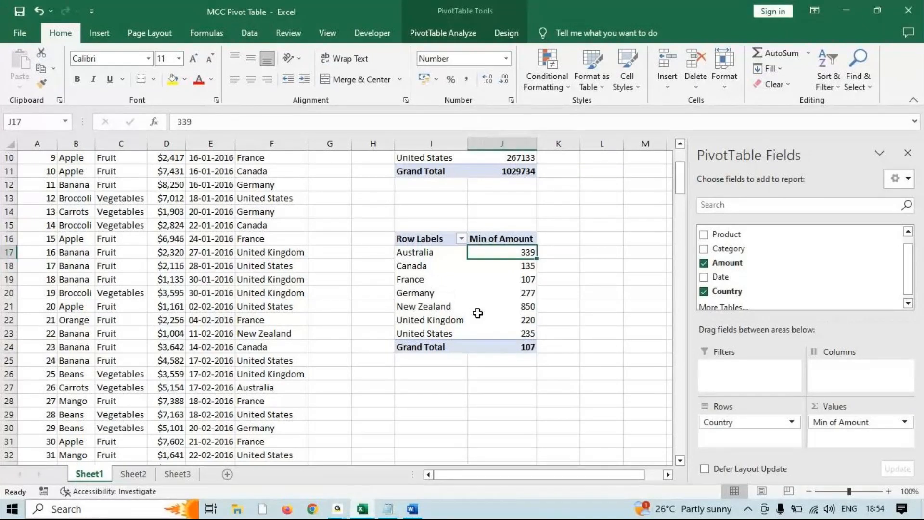
Switch the amount summary back to Average and look over the figures for each country
right_click(508, 253)
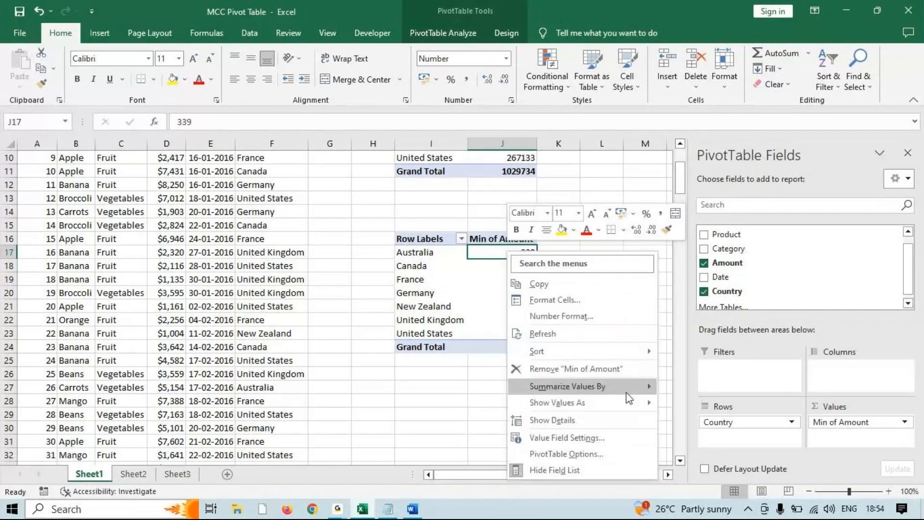
mouse_move(626, 392)
click(679, 404)
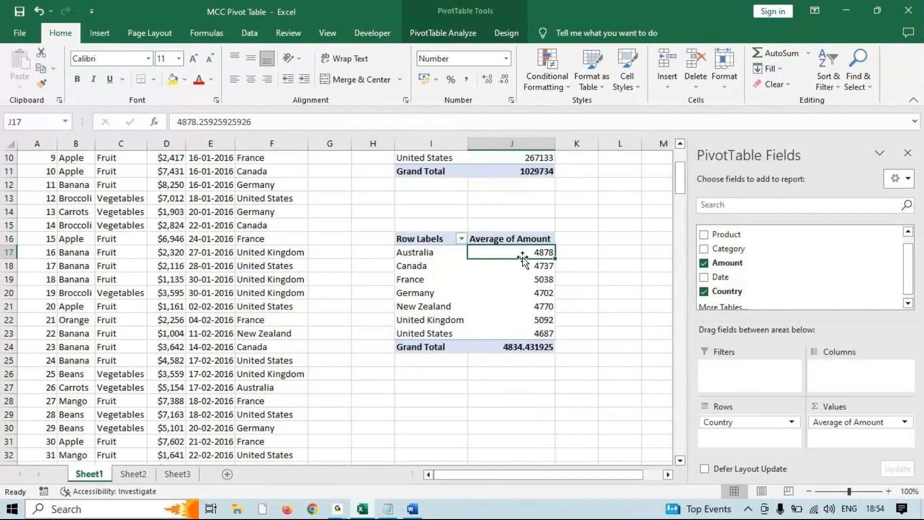
mouse_move(495, 325)
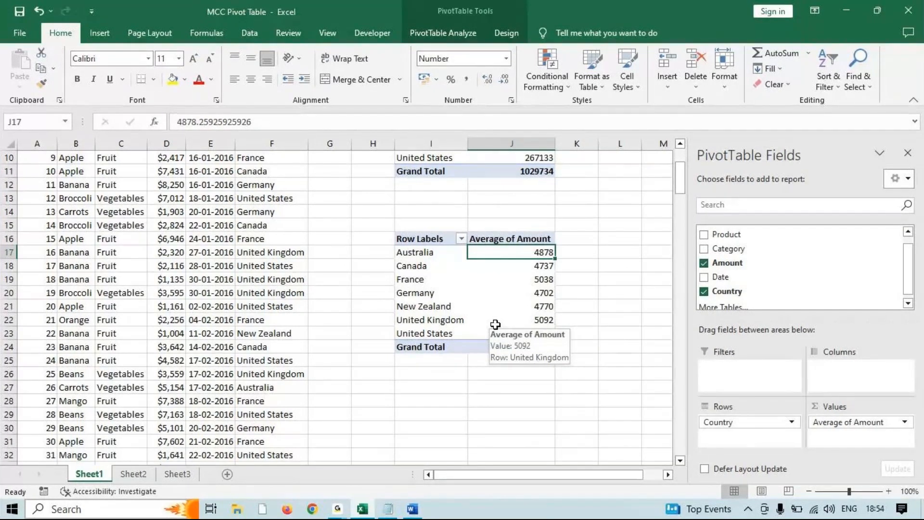
drag(414, 252, 412, 334)
click(507, 290)
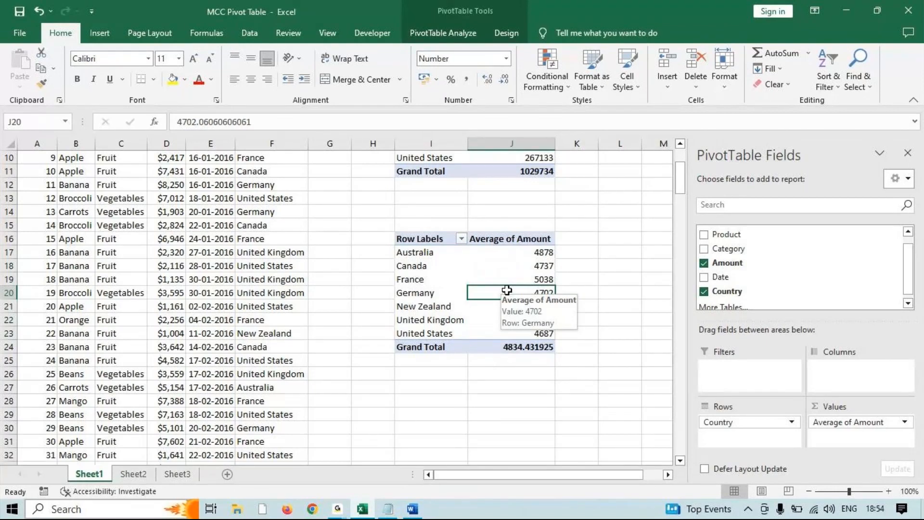
Summarize the Amount values in the pivot table at I16 by Max
right_click(507, 290)
mouse_move(633, 214)
mouse_move(625, 197)
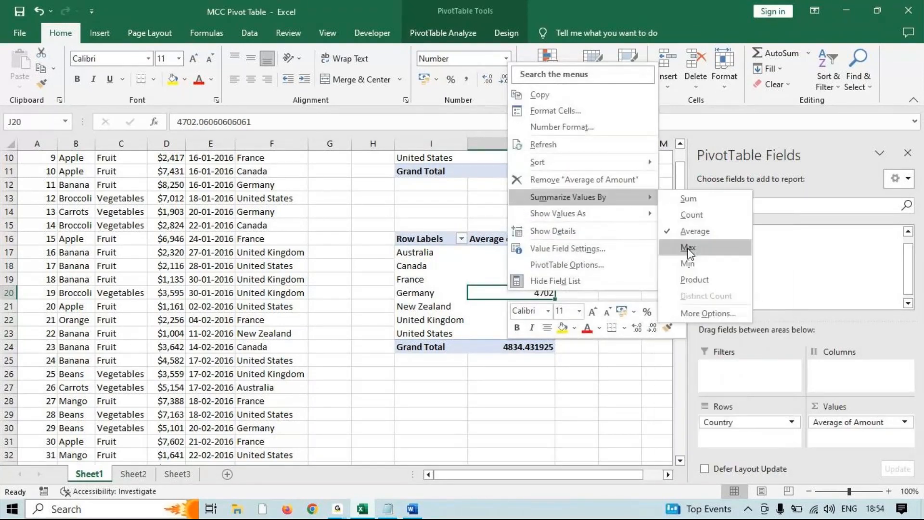
click(693, 245)
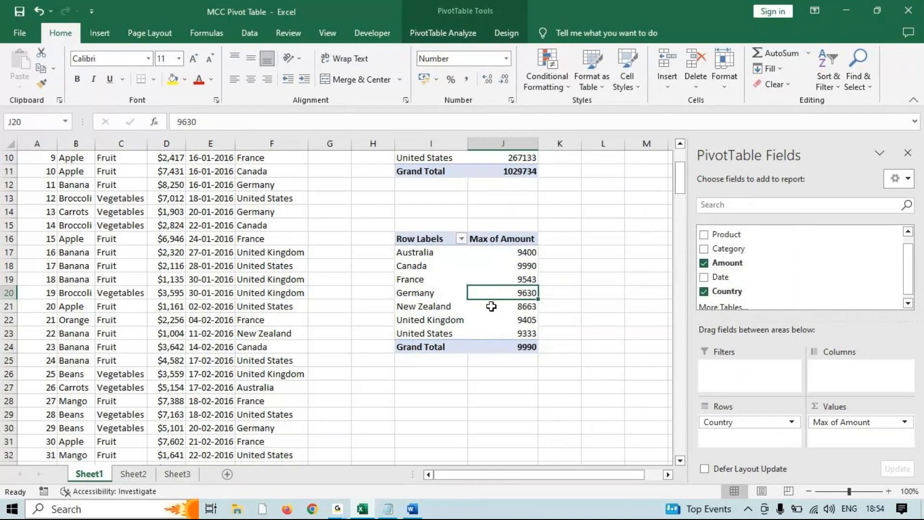
Sort the countries in the pivot table at I16 by maximum amount from largest to smallest
mouse_move(508, 316)
mouse_move(529, 304)
right_click(519, 288)
mouse_move(595, 204)
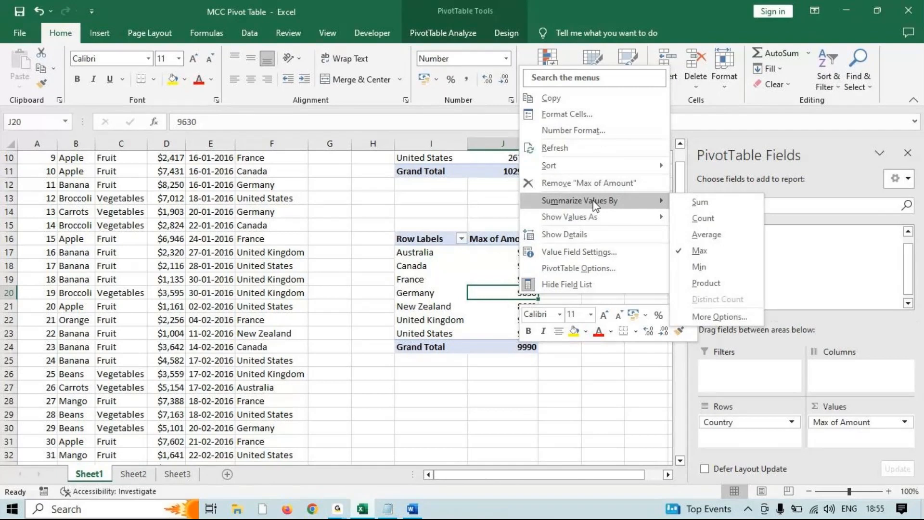
mouse_move(583, 166)
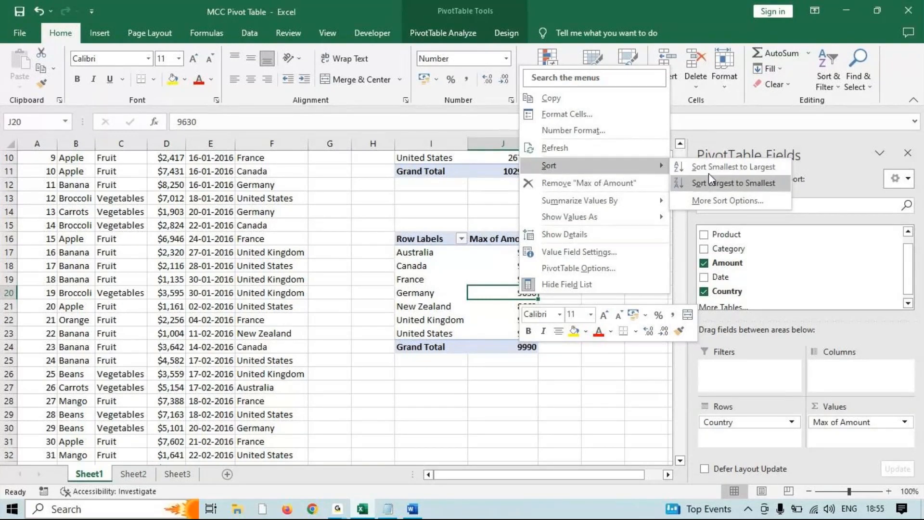
click(709, 187)
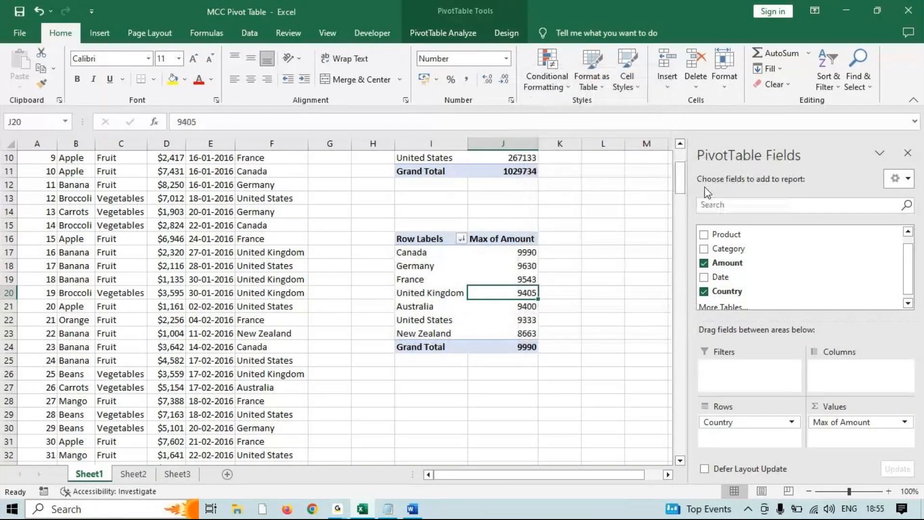
Examine the sorted maximum amounts per country in J17:J23 and select the Germany row I18:J18
drag(506, 253, 508, 329)
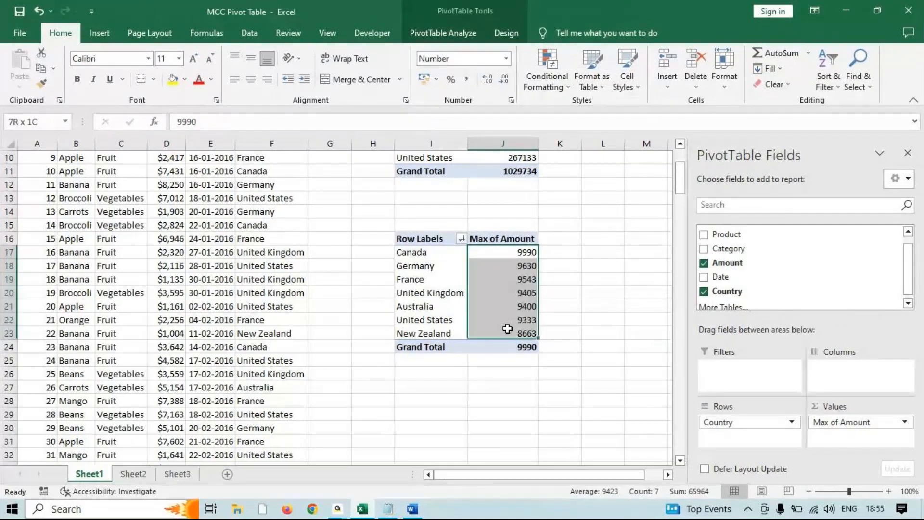
click(520, 251)
click(509, 267)
click(511, 303)
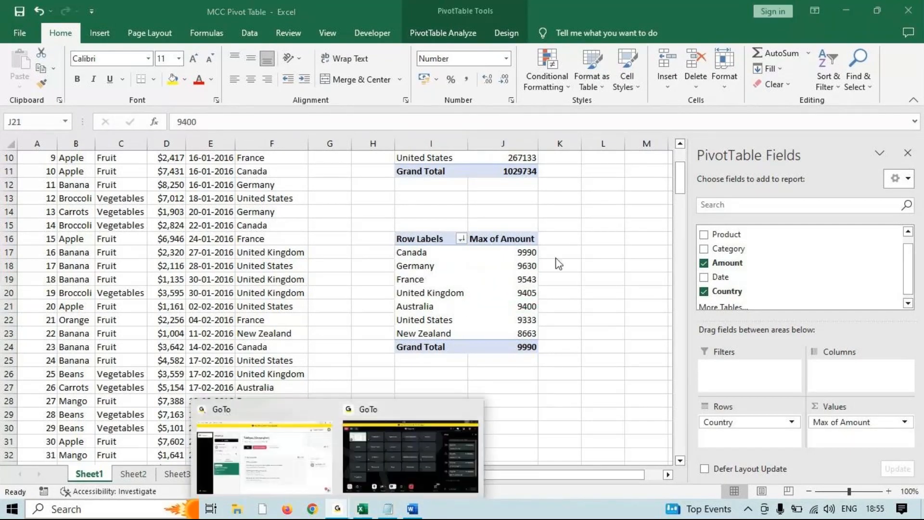
click(516, 263)
right_click(516, 262)
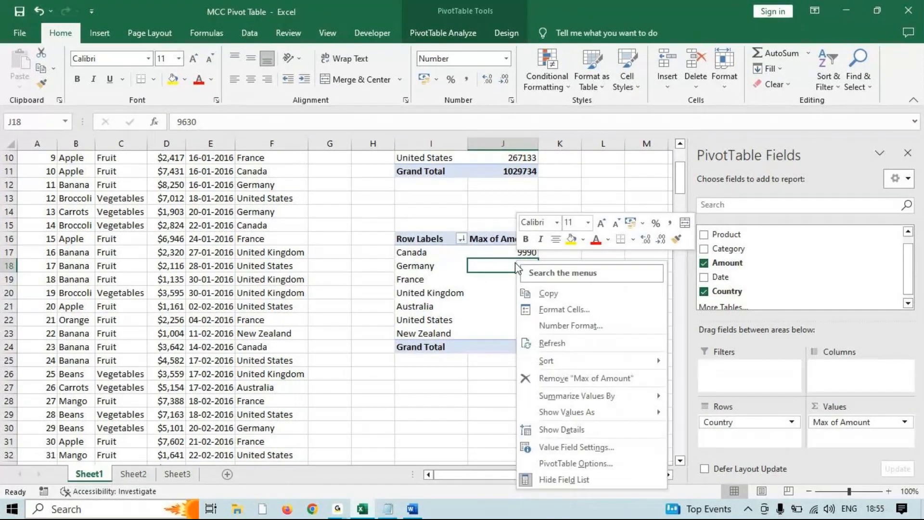
mouse_move(575, 366)
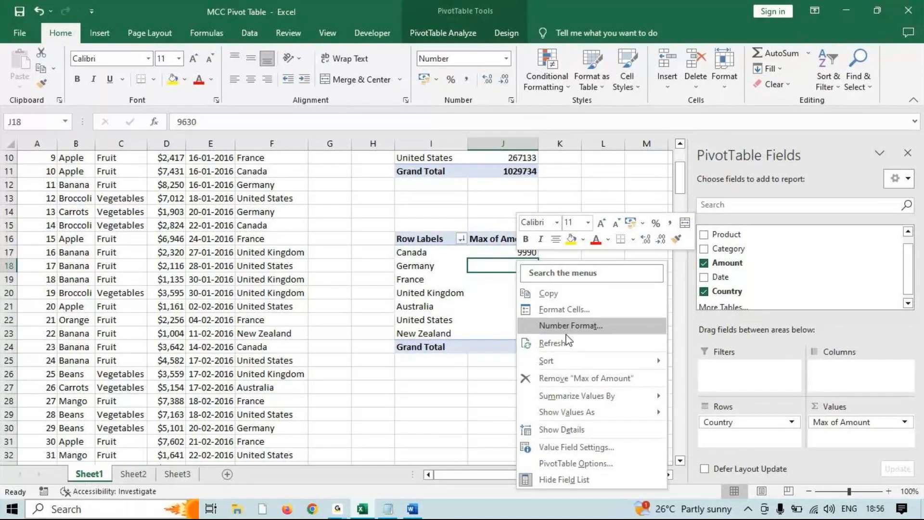
click(429, 264)
click(429, 266)
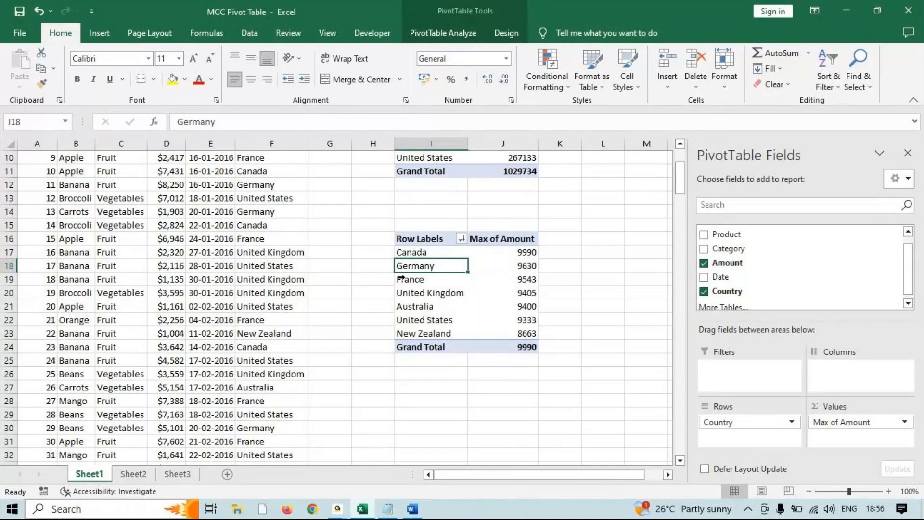
key(shift+Right)
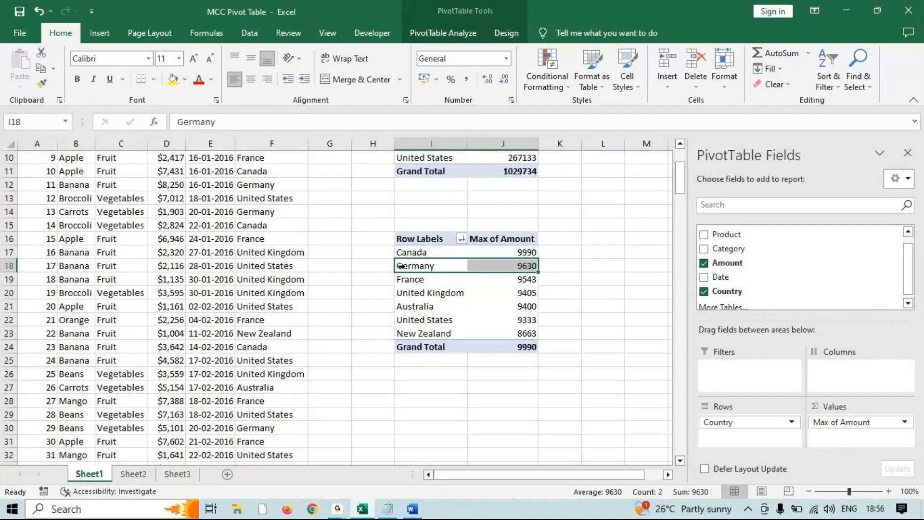
click(337, 510)
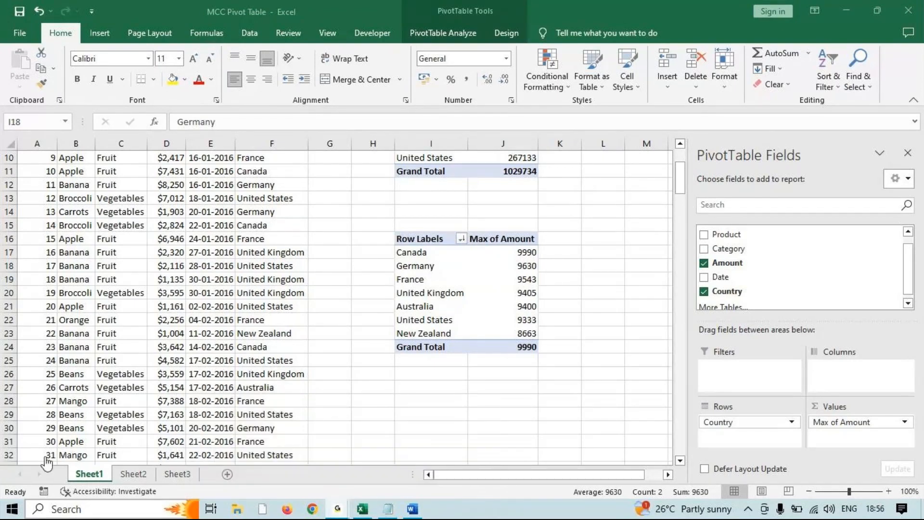
click(834, 6)
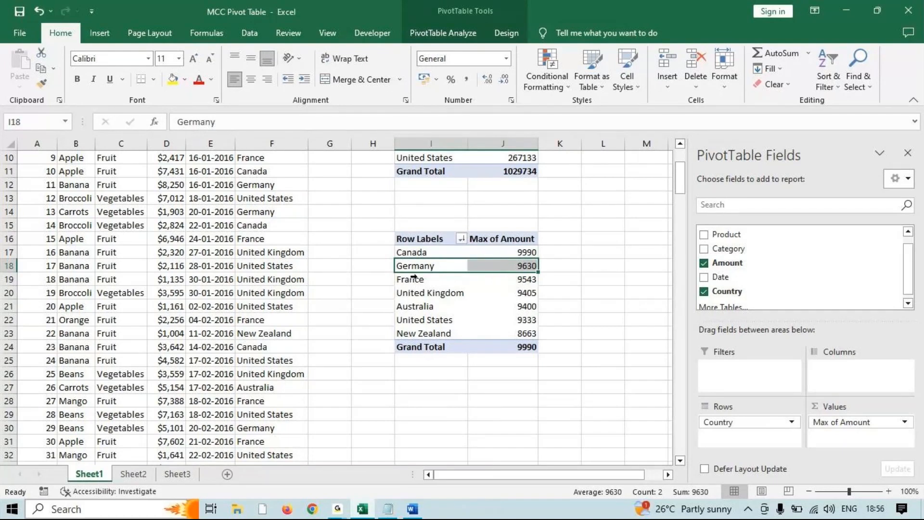
Sort the country labels in the pivot table at I16 from A to Z, followed by a sort from Z to A
click(430, 267)
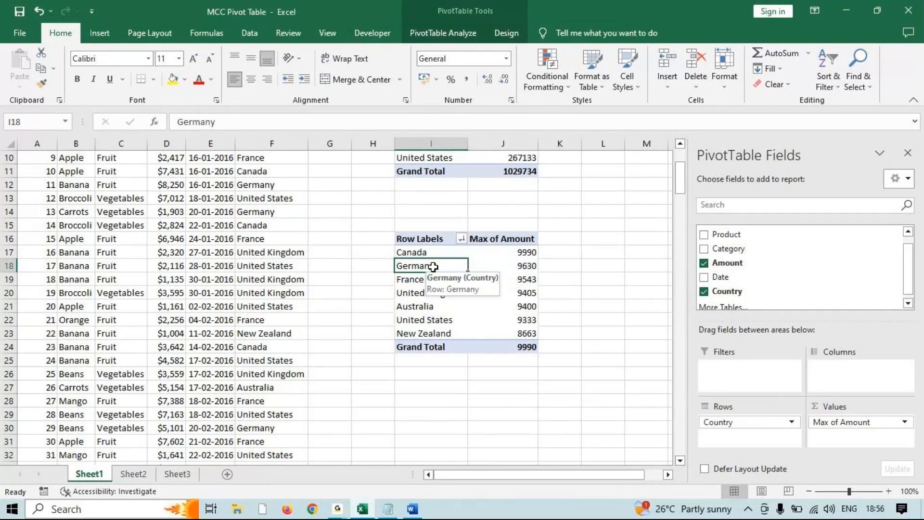
right_click(433, 267)
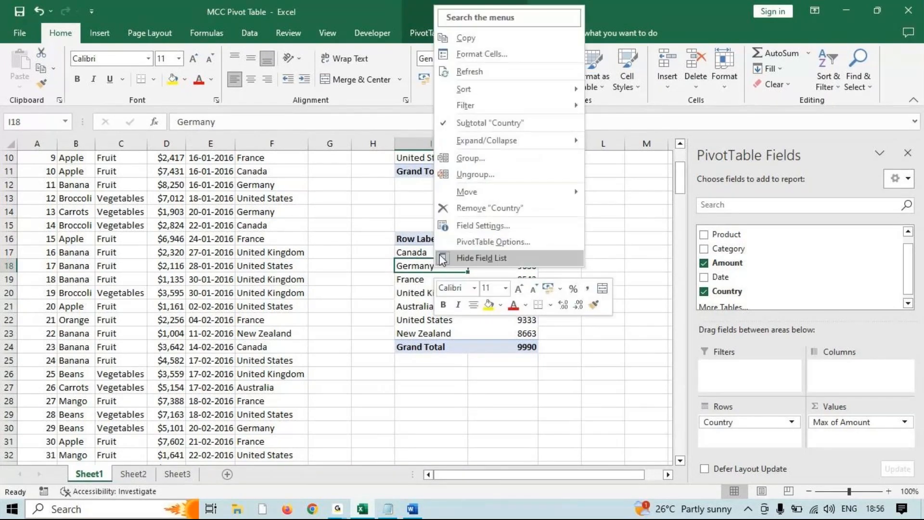
mouse_move(498, 88)
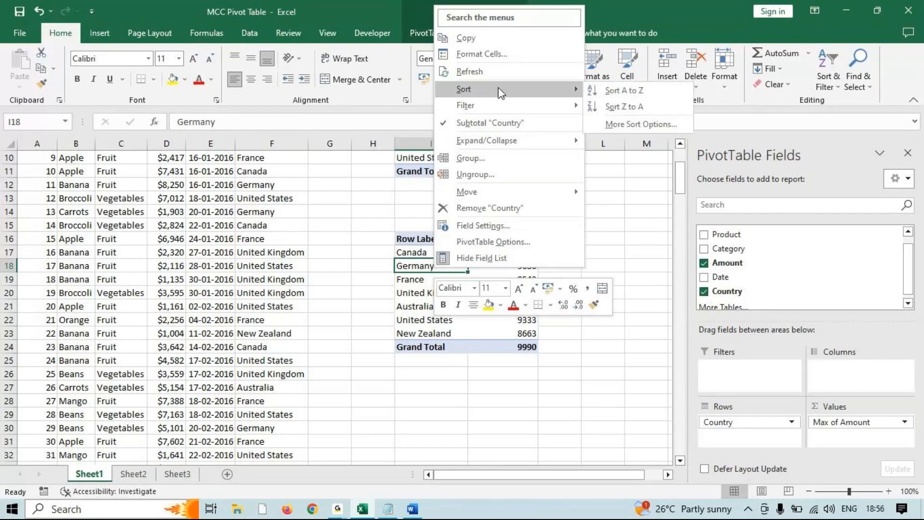
click(602, 91)
right_click(445, 268)
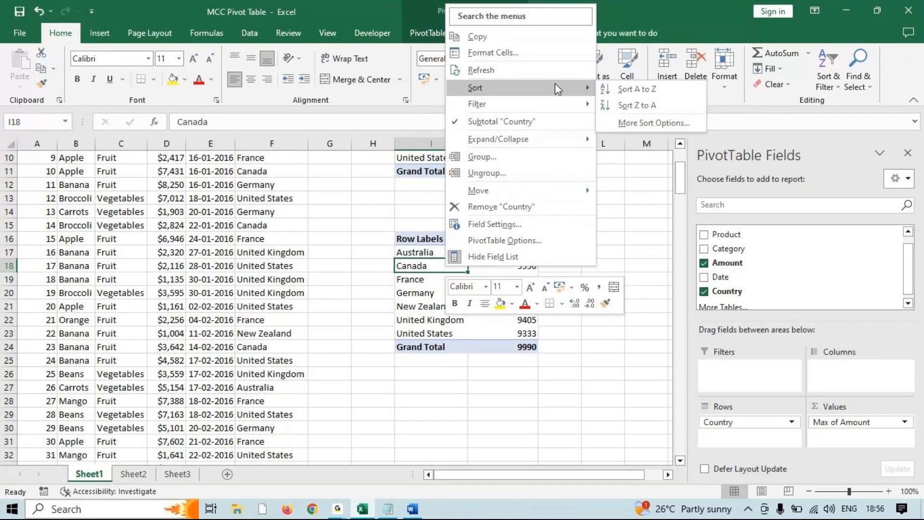
click(616, 104)
Switch to the Word topic list and color the items Summarize value as, Pivot table and Sort ( Value , Text) red
click(413, 508)
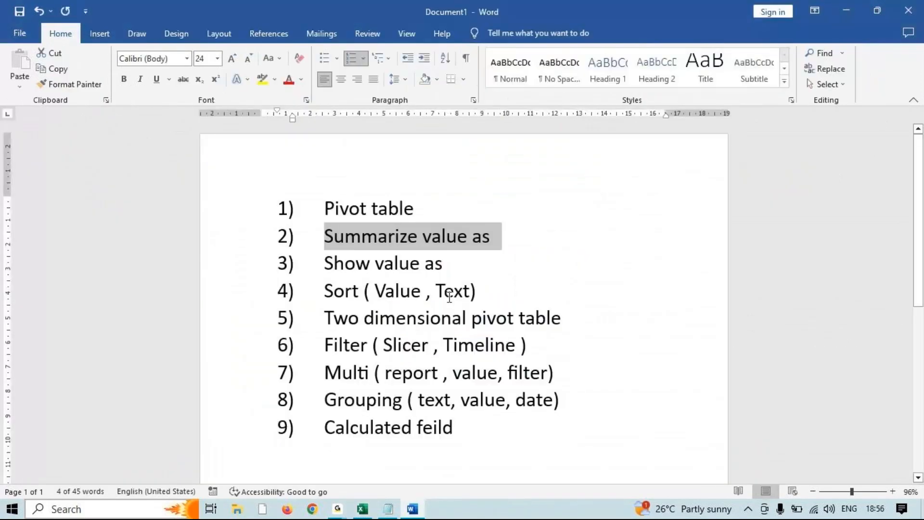
double_click(383, 291)
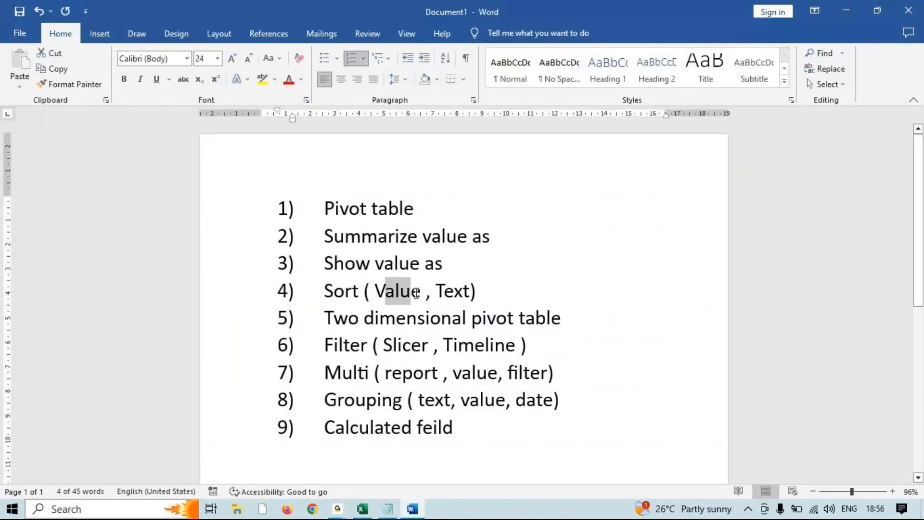
double_click(456, 294)
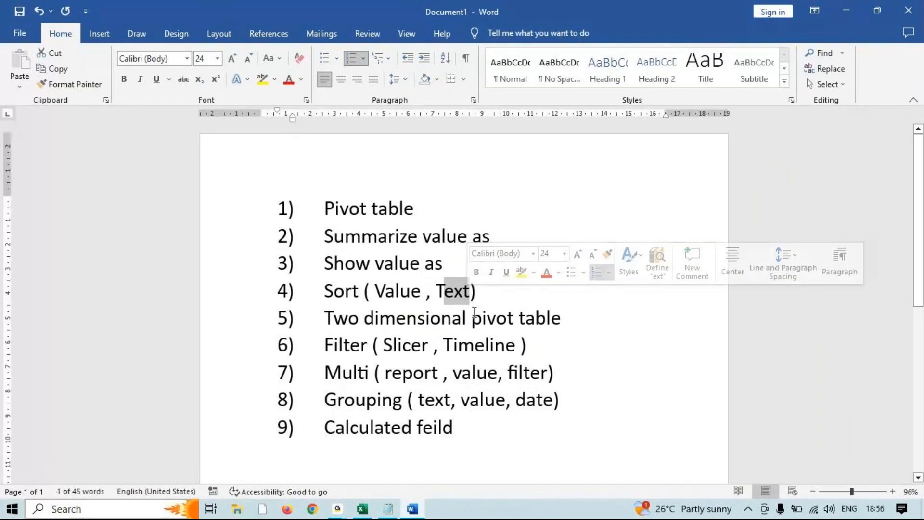
drag(491, 236, 299, 223)
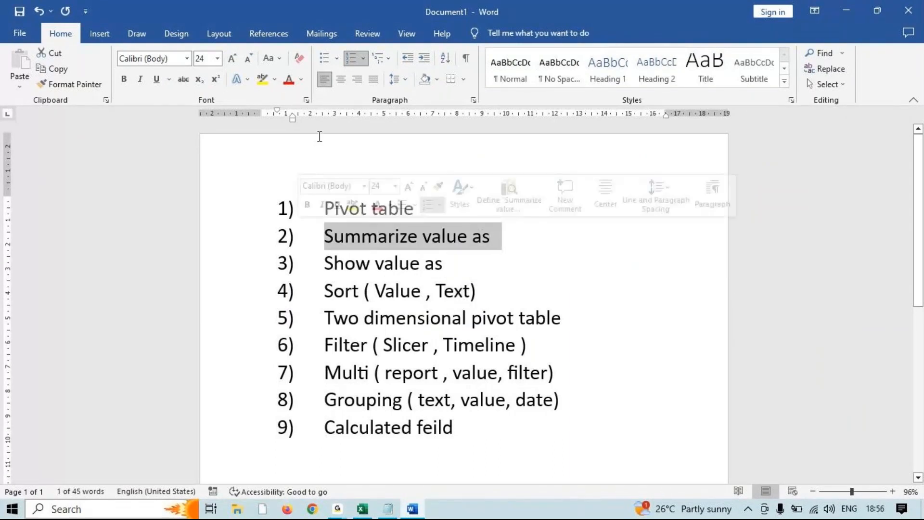
click(290, 79)
drag(424, 208, 310, 215)
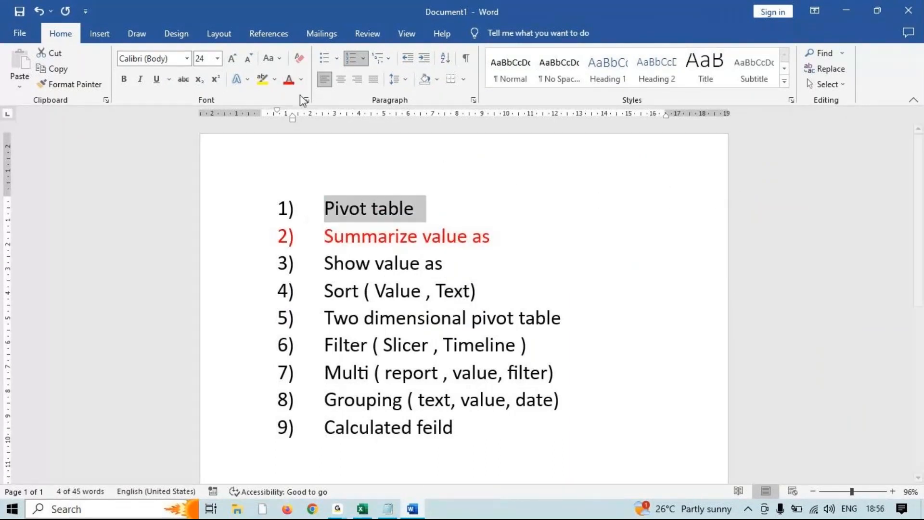
click(291, 80)
drag(479, 290, 289, 302)
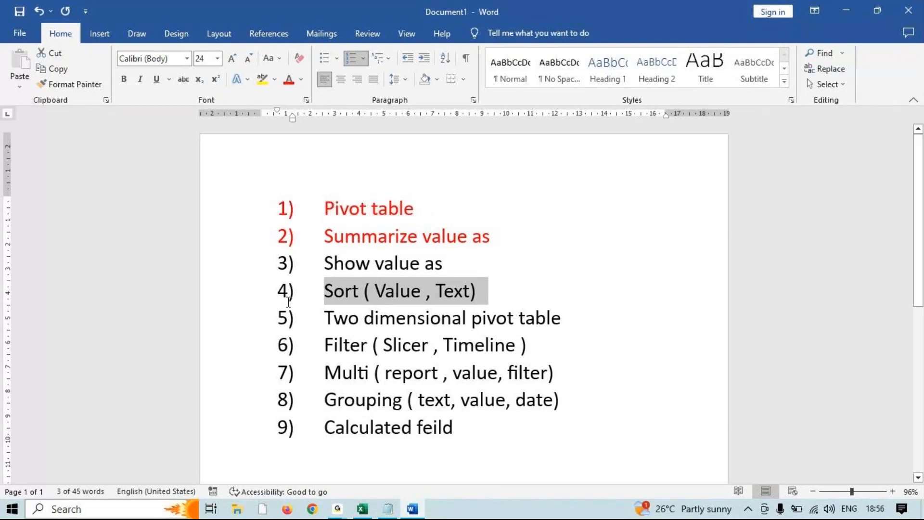
click(289, 81)
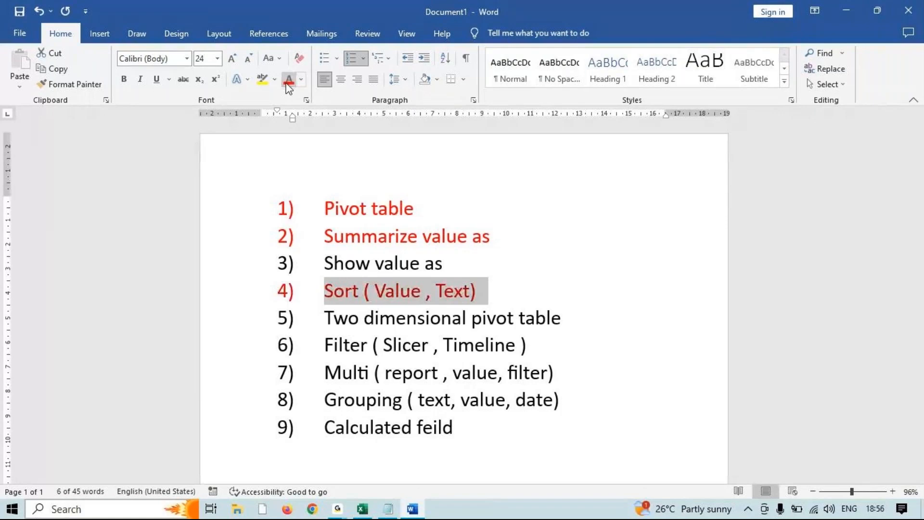
click(337, 508)
click(430, 464)
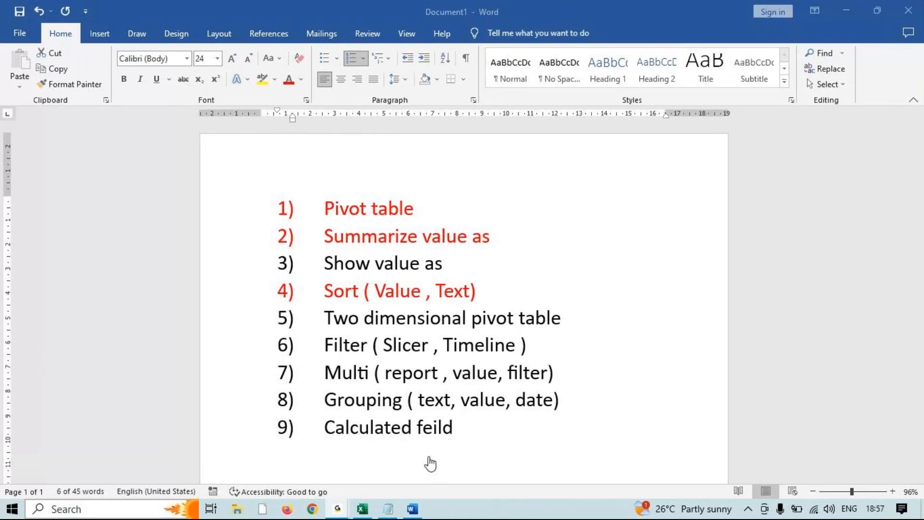
click(865, 4)
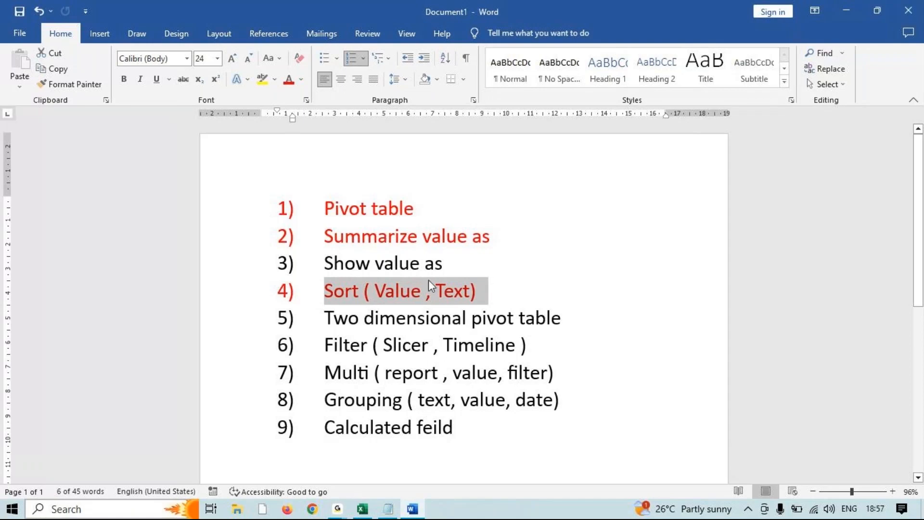
Select the topic Show value as, return to Excel and summarize the Amount values of the pivot table at I16 by Sum
triple_click(397, 265)
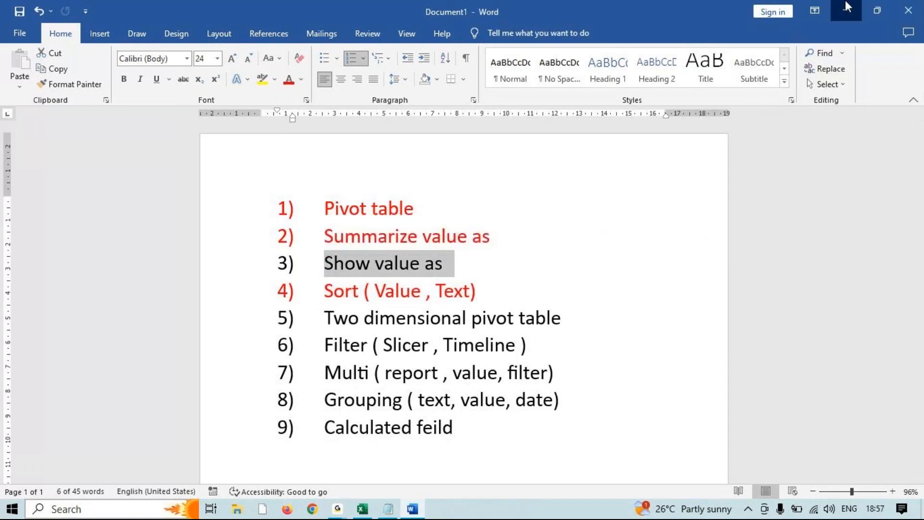
click(848, 6)
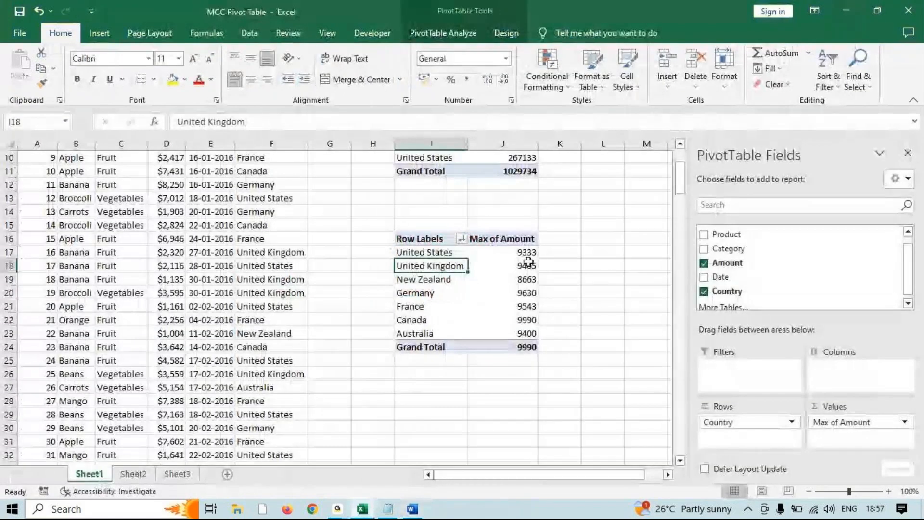
click(517, 254)
right_click(516, 253)
key(Escape)
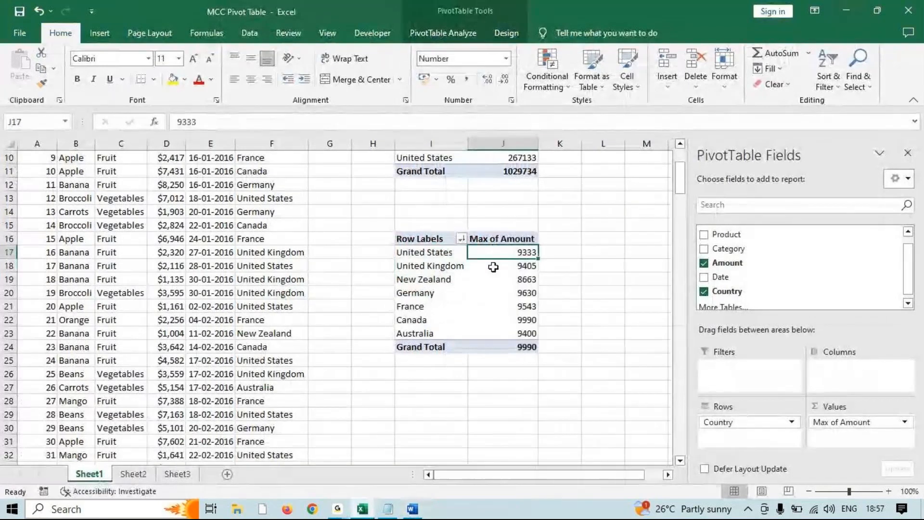
right_click(502, 254)
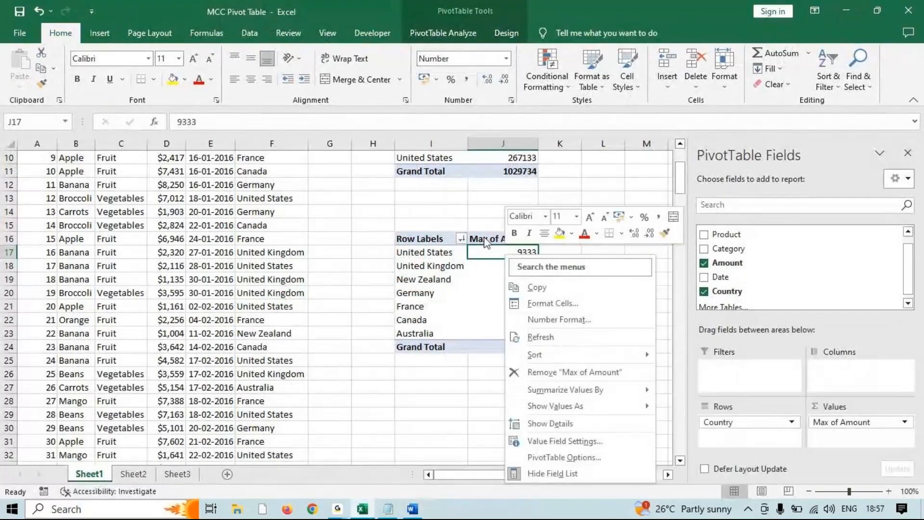
mouse_move(558, 390)
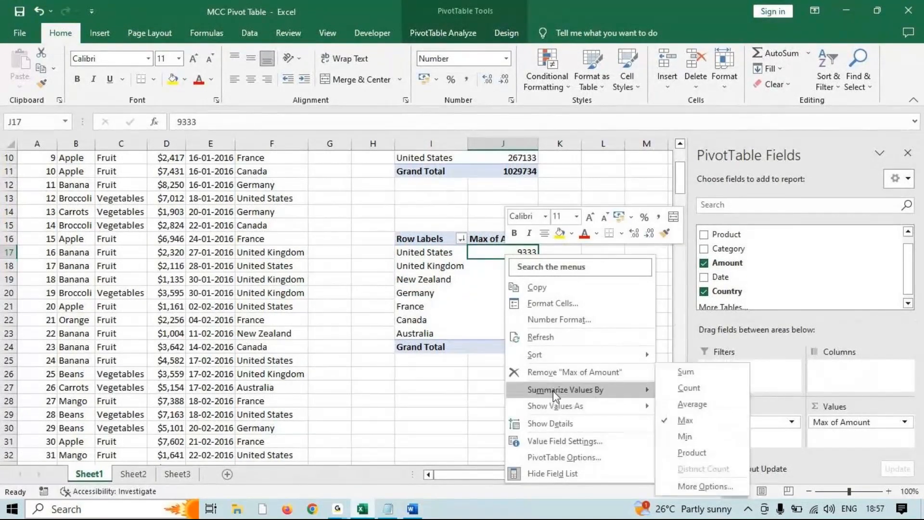
click(681, 378)
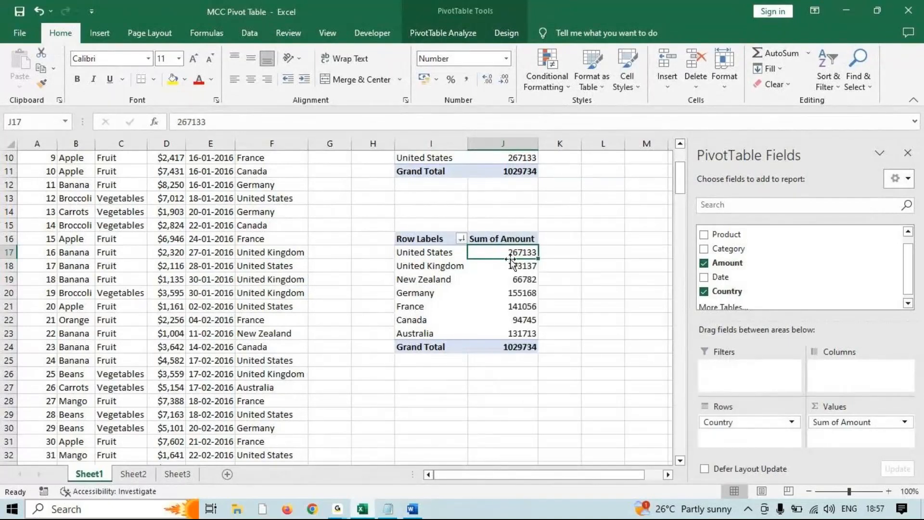
Show the summed amounts in J17:J23 of the pivot table at I16 as % of Grand Total
drag(504, 254, 524, 333)
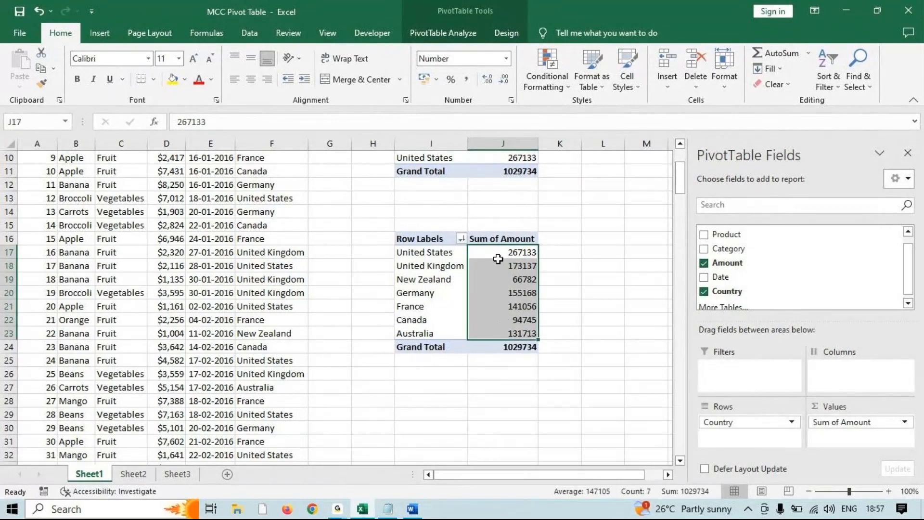
click(499, 253)
mouse_move(499, 253)
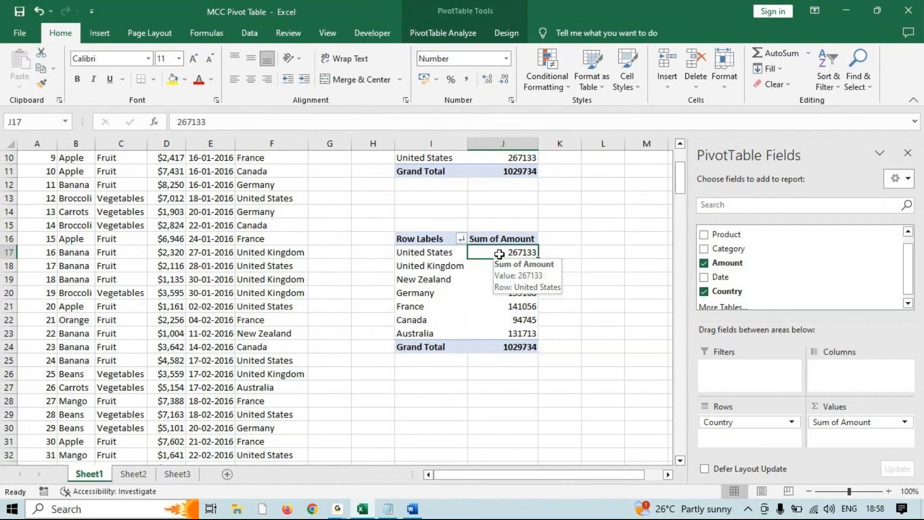
right_click(491, 257)
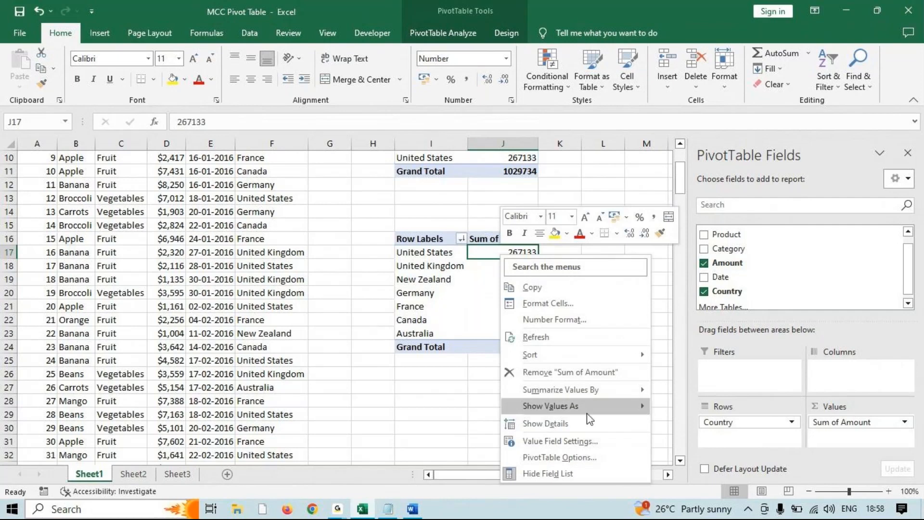
mouse_move(568, 410)
mouse_move(620, 401)
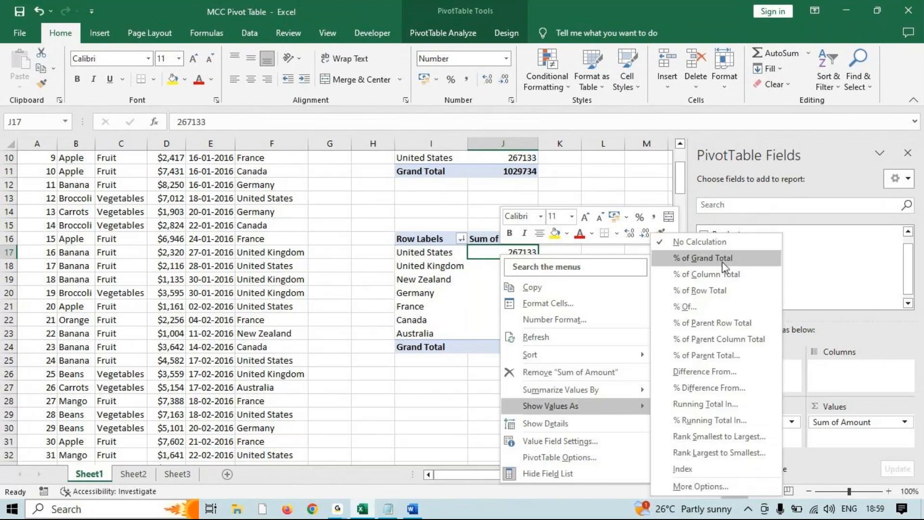
click(722, 261)
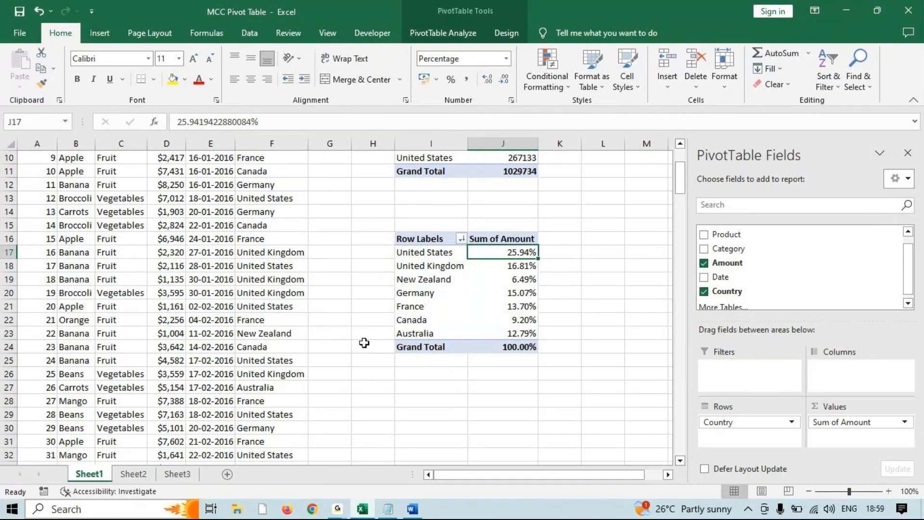
Switch to the Word topic list and look at the item Two dimensional pivot table by selecting its text
click(339, 509)
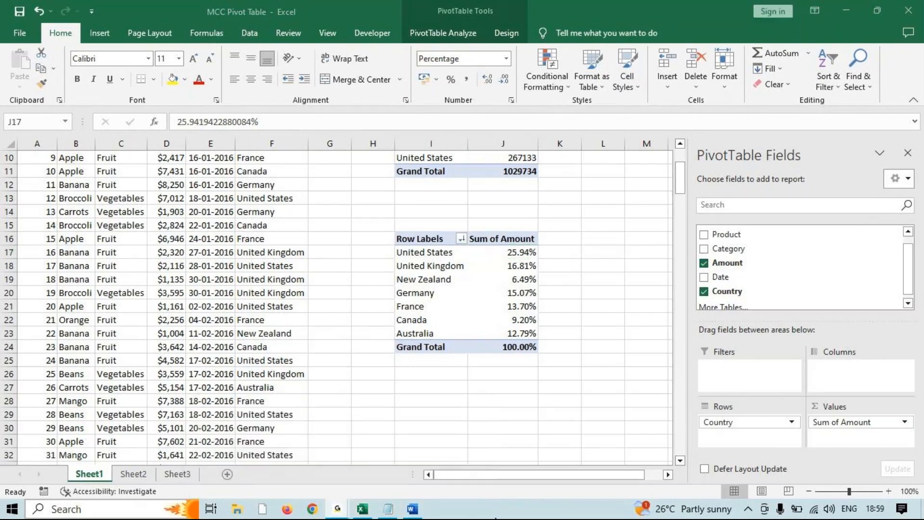
click(414, 509)
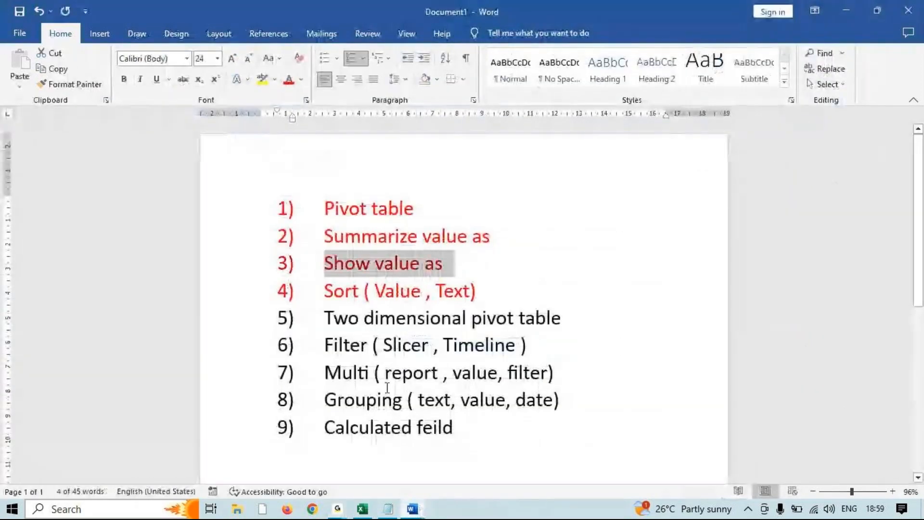
drag(325, 317, 561, 316)
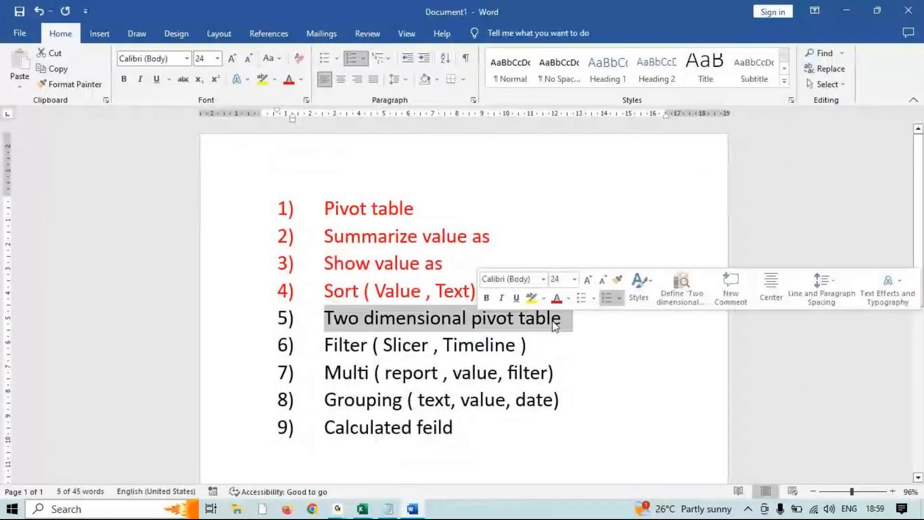
click(615, 333)
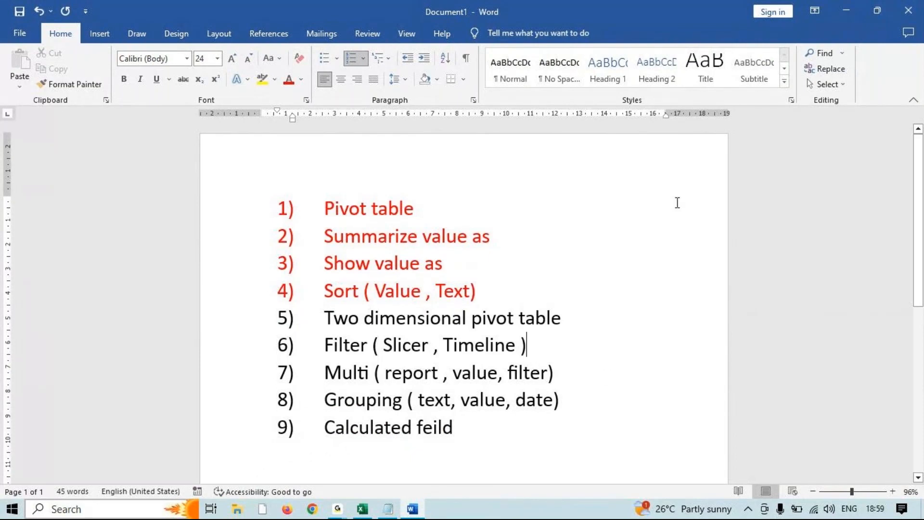
Switch to the Notepad report questions and start a new line numbered 3) below question 2
click(847, 10)
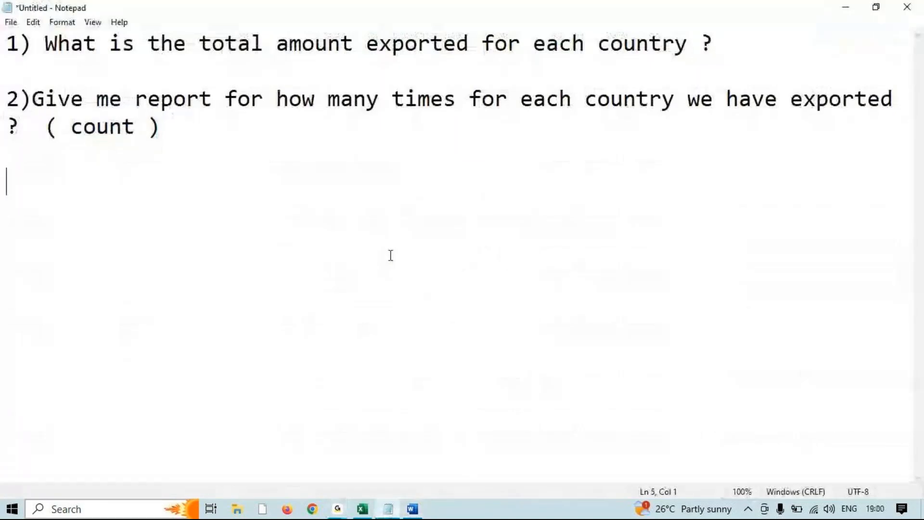
key(Return)
text(3))
Write "what is total amount exported for each co" as the text of question 3
text(t is thot)
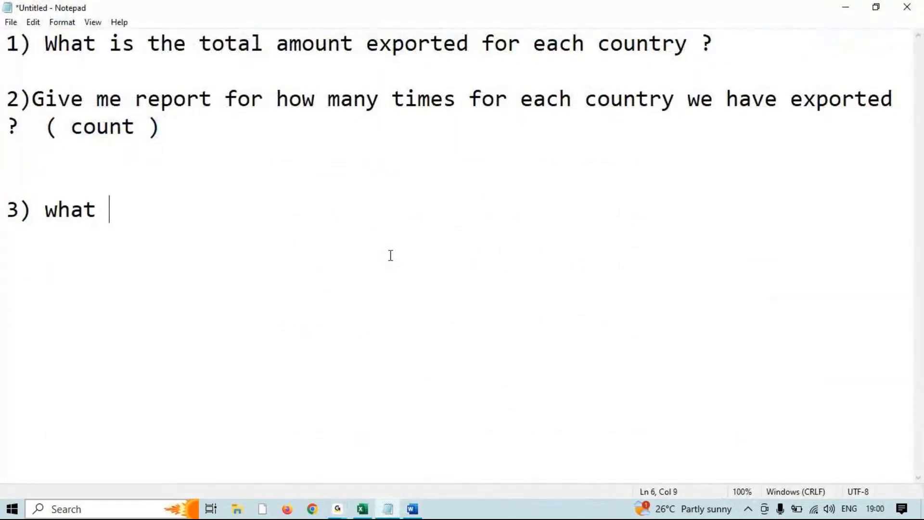
key(BackSpace)
key(BackSpace)
key(BackSpace)
text(otal amou)
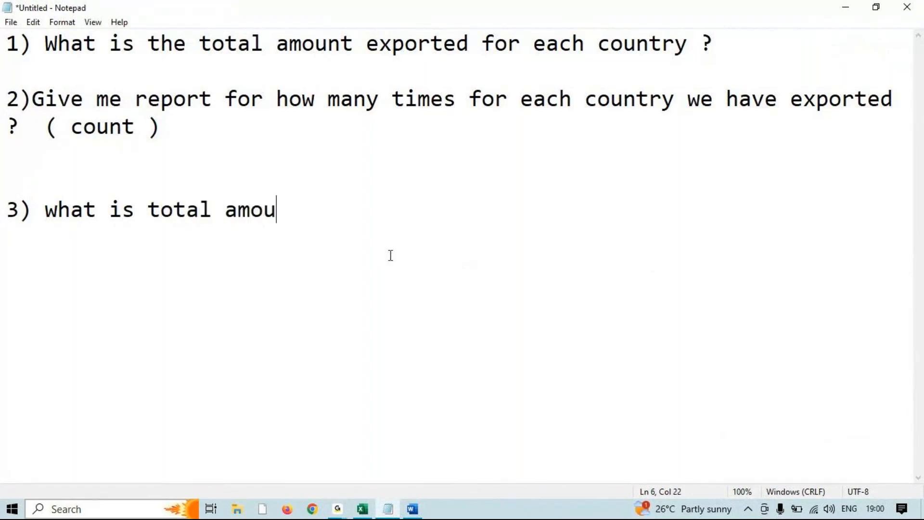
text(nt exporte)
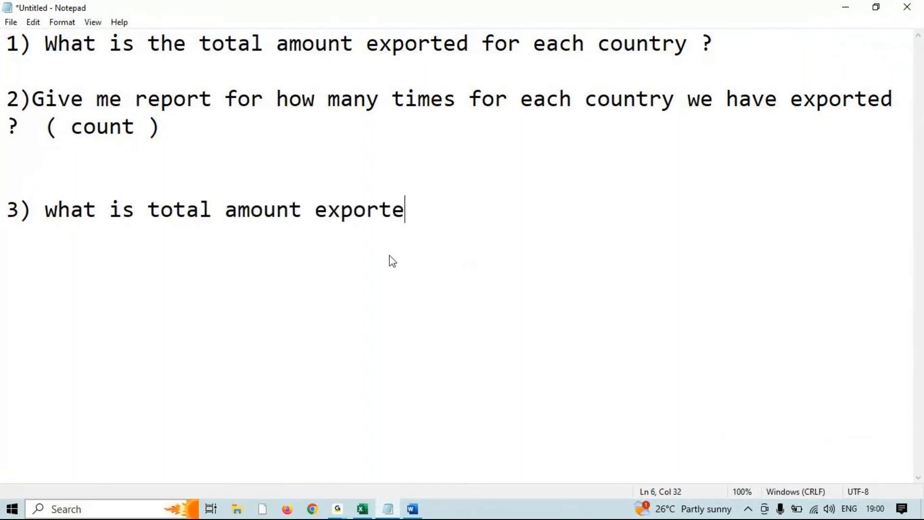
text(d for each )
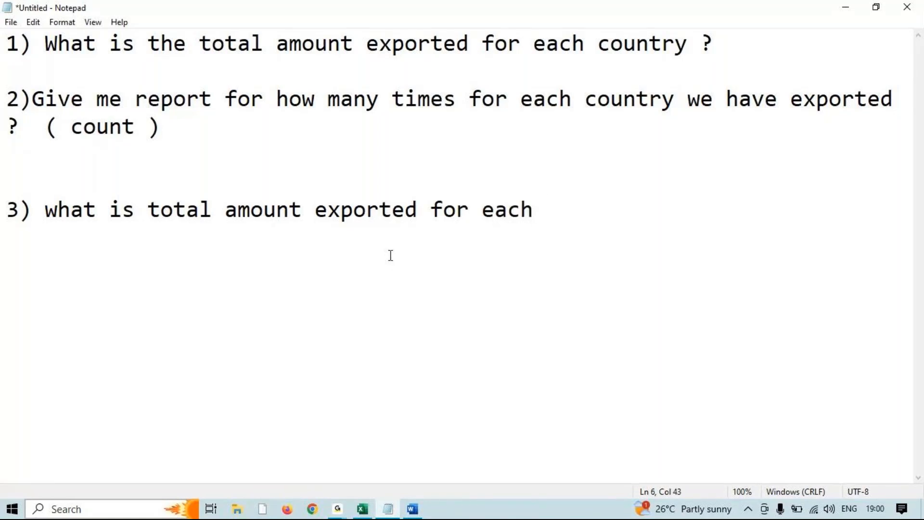
text(co)
Replace the text of question 3 with "show me the report for total amount exported for each country product wise ?" and start a new line
drag(46, 209, 802, 243)
text(show)
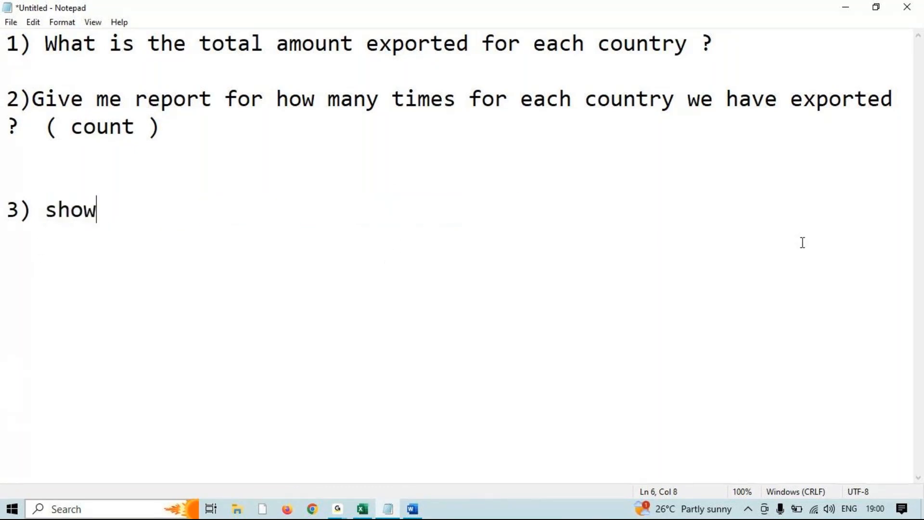
text( me the report t)
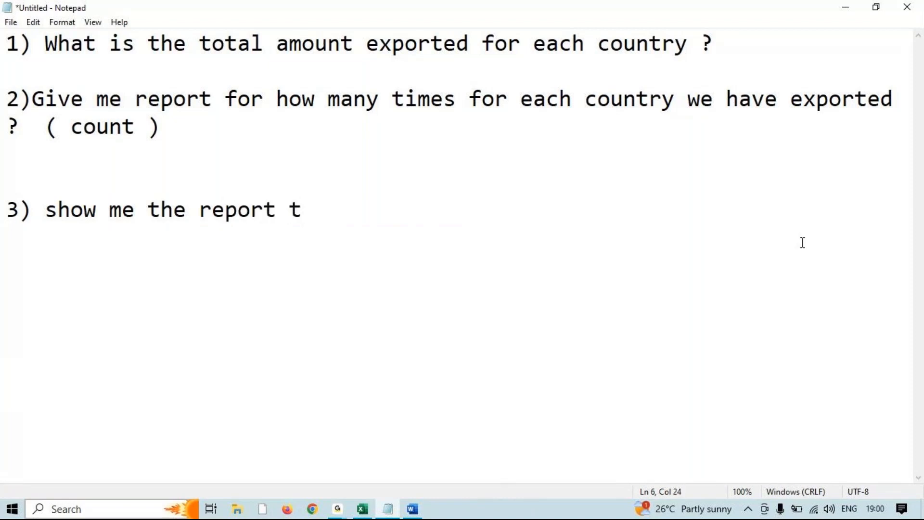
key(BackSpace)
text(for total)
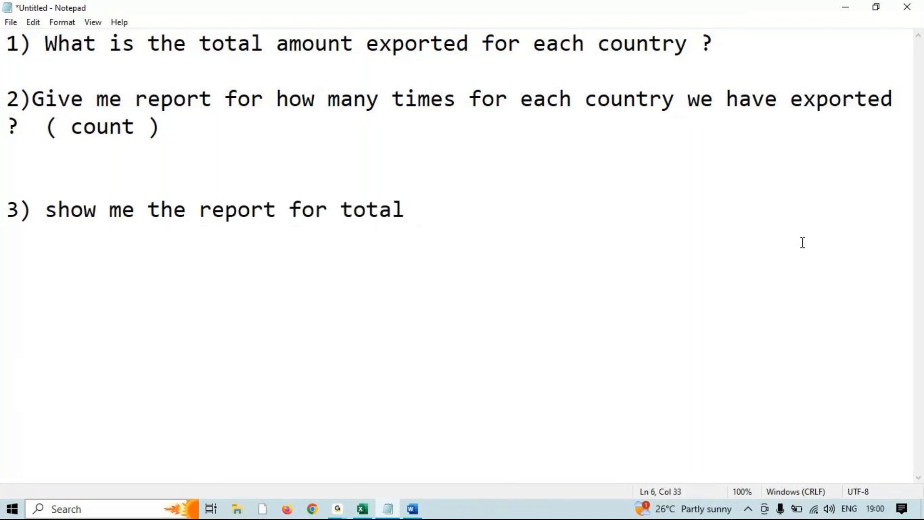
text( amount expor)
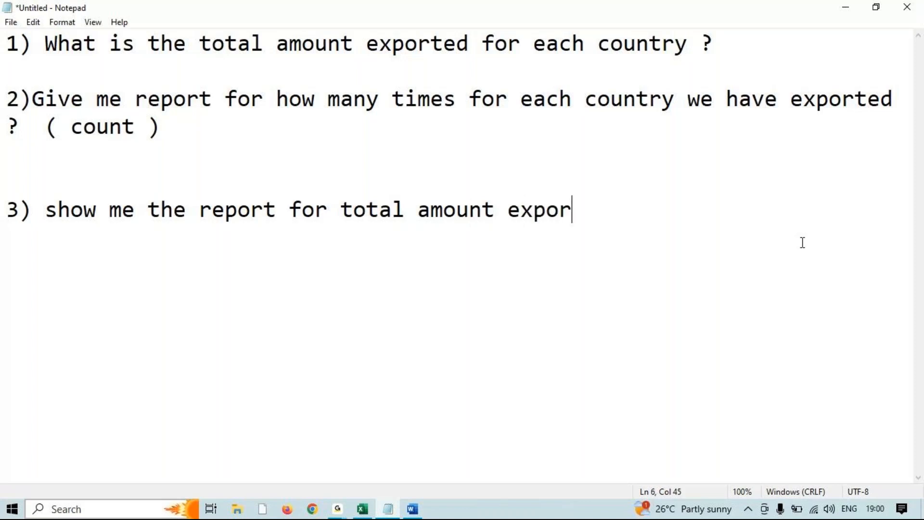
text(ted for each country product wise ?)
key(Return)
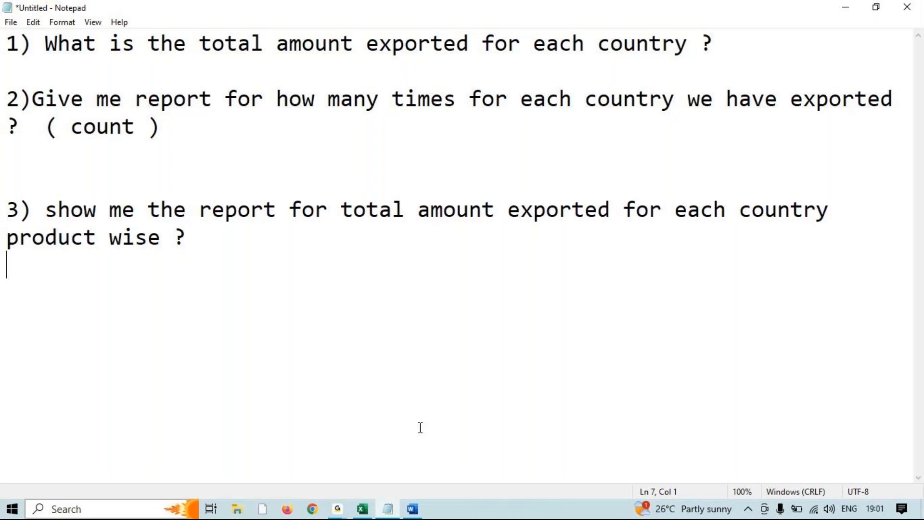
Switch to Excel and insert a pivot table from Sheet1!$A$1:$F$214 on the existing worksheet at cell I28
click(362, 508)
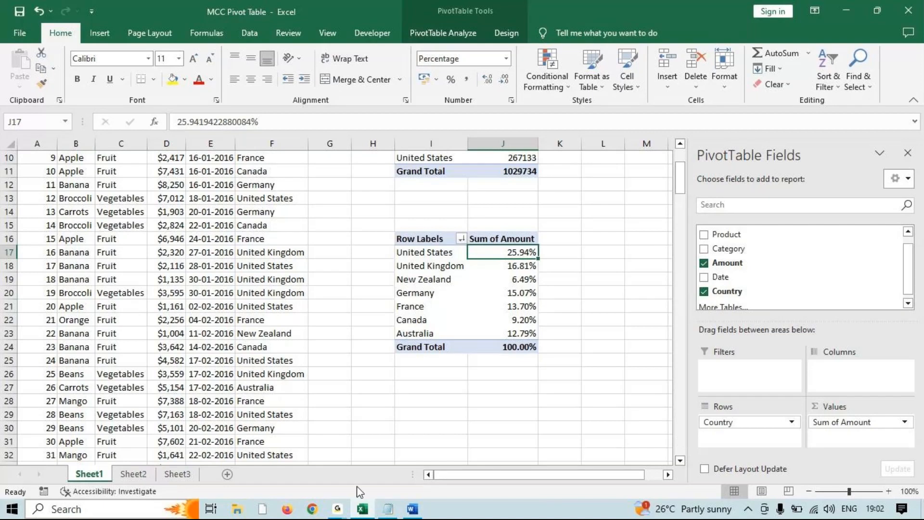
click(329, 513)
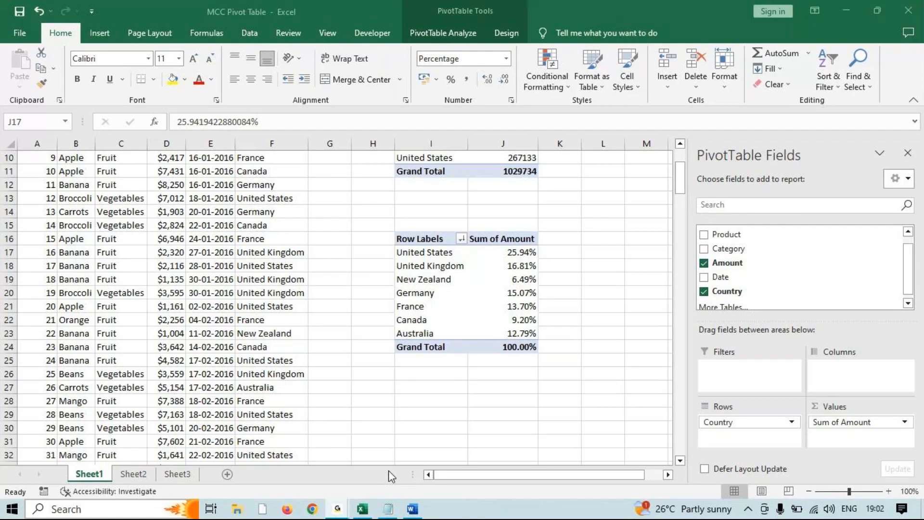
click(849, 6)
scroll(355, 278, down, 4)
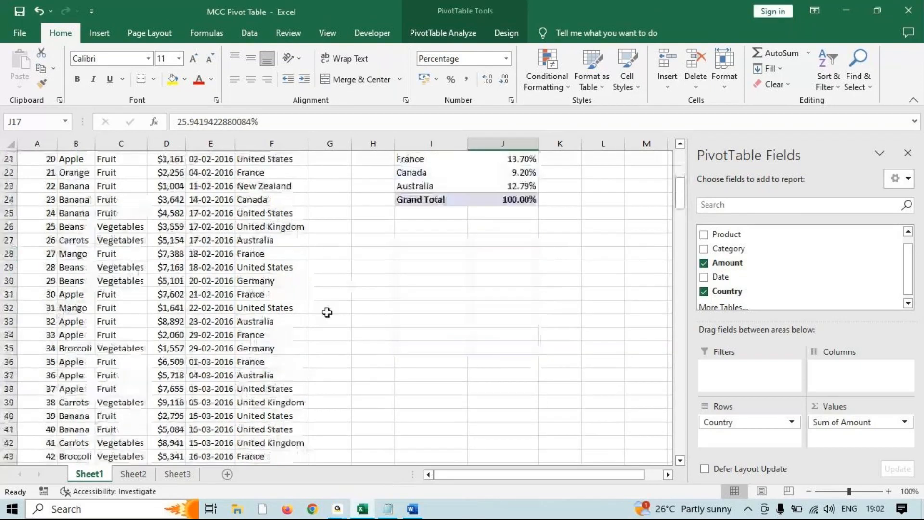
scroll(326, 314, up, 7)
click(166, 252)
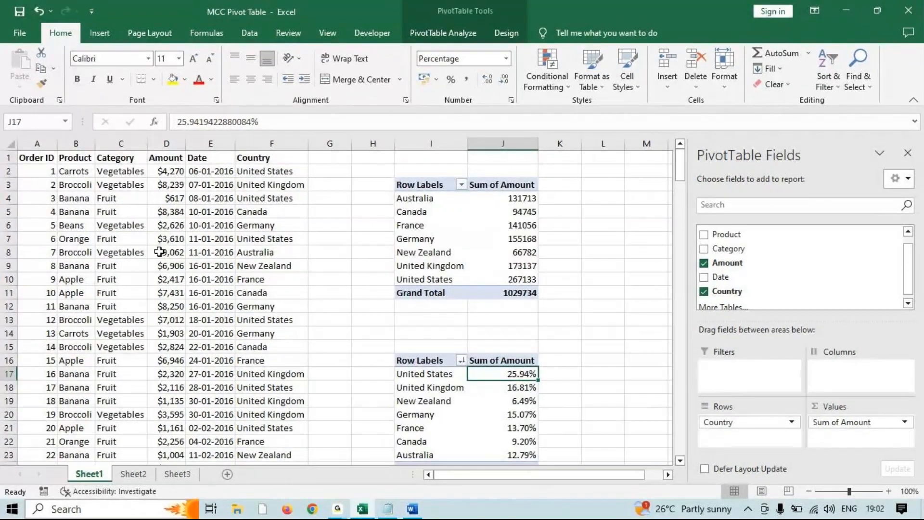
click(100, 33)
click(41, 60)
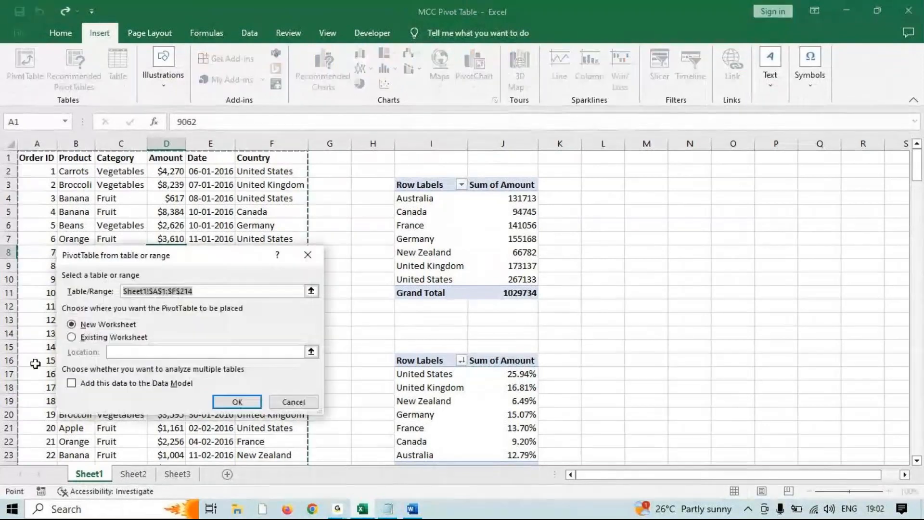
click(71, 337)
scroll(420, 191, down, 8)
click(418, 192)
click(251, 401)
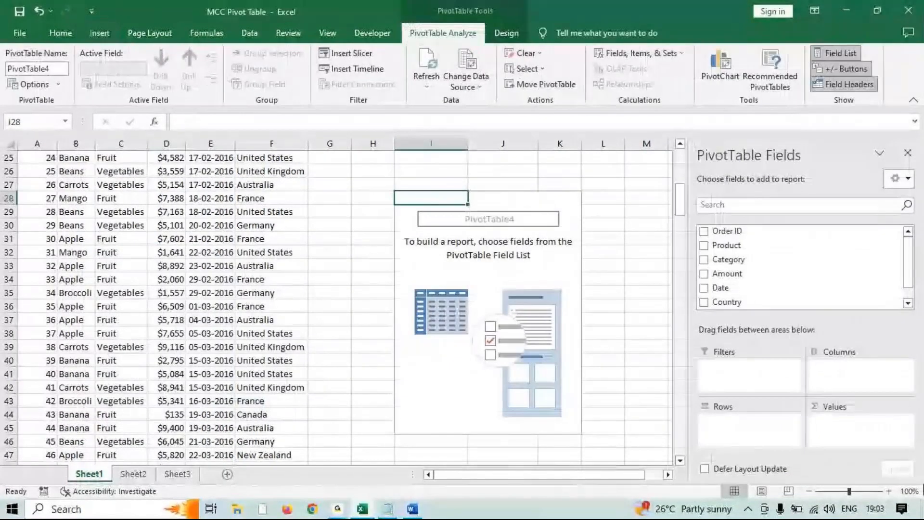
Check question 3 in Notepad and build the pivot table at I28 with Amount in Values and Country and Product in Rows
click(388, 508)
click(46, 209)
drag(45, 210, 739, 210)
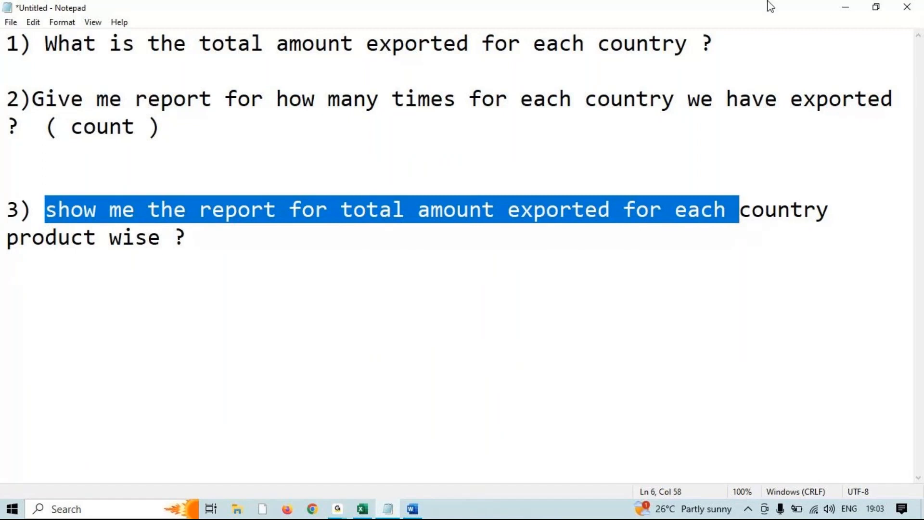
click(840, 9)
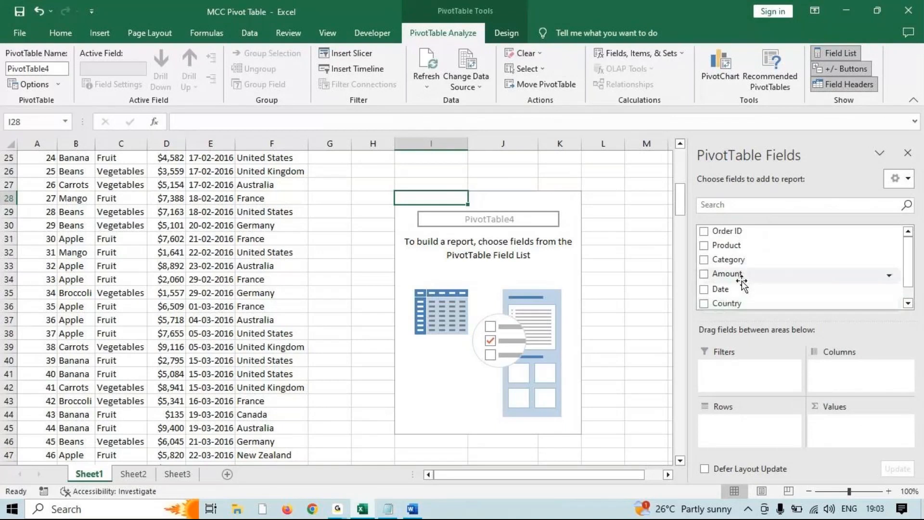
drag(712, 273, 851, 428)
drag(726, 291, 731, 433)
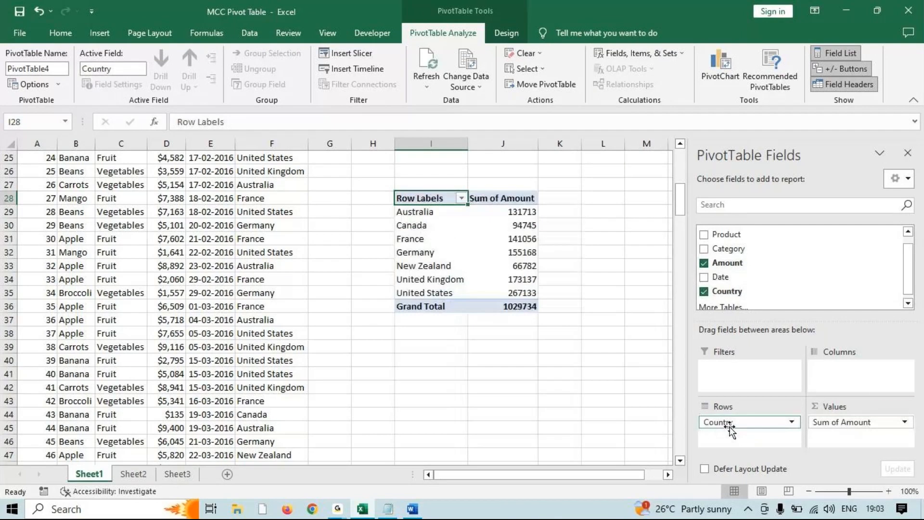
click(735, 235)
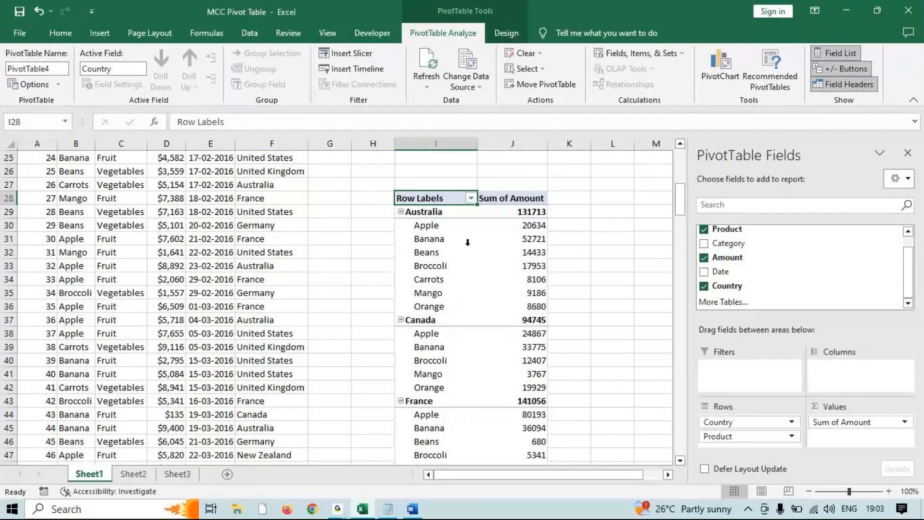
Review the country and product rows of the pivot table, question 3 in Notepad, and "report" under Multi in the Word topic list
scroll(468, 242, down, 7)
scroll(461, 267, up, 6)
scroll(461, 266, up, 4)
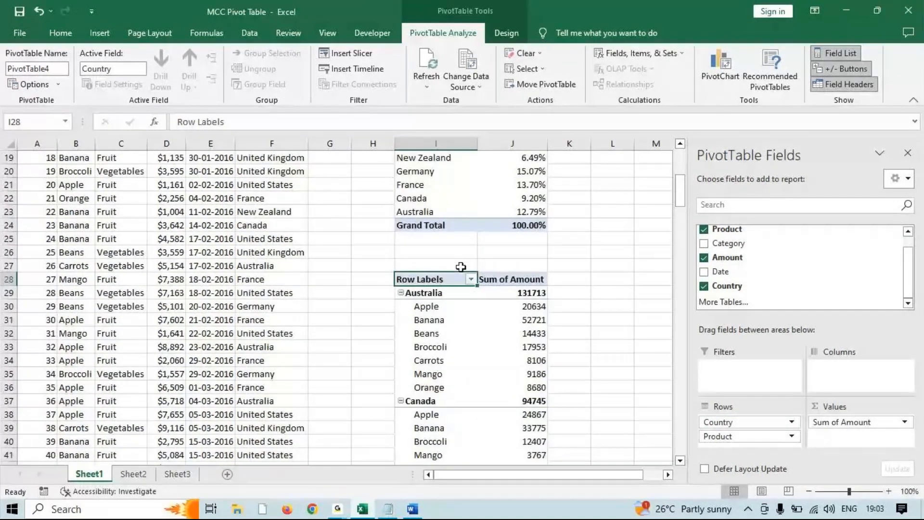
scroll(461, 267, down, 2)
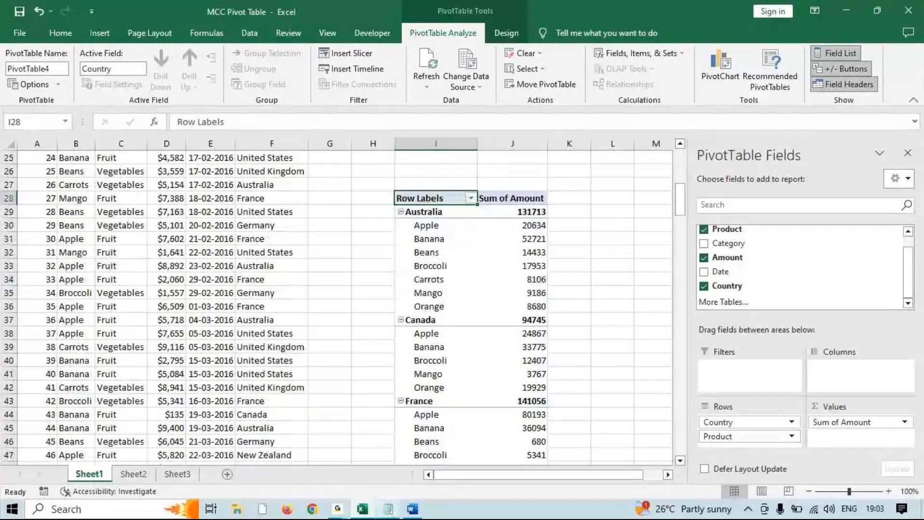
click(388, 509)
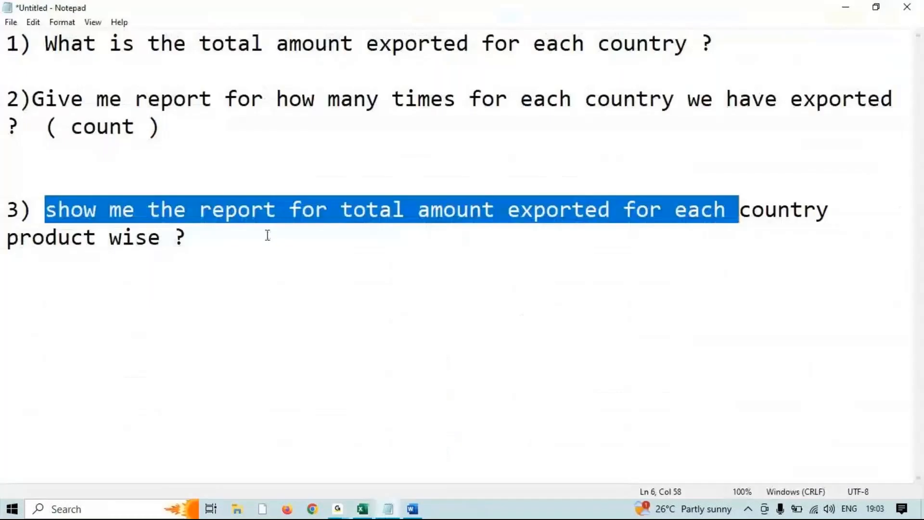
click(412, 509)
drag(438, 374, 387, 374)
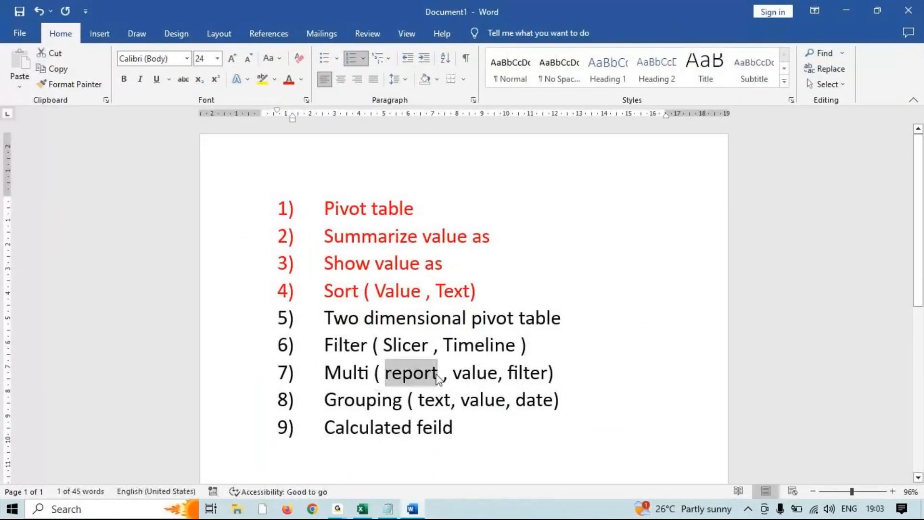
click(846, 9)
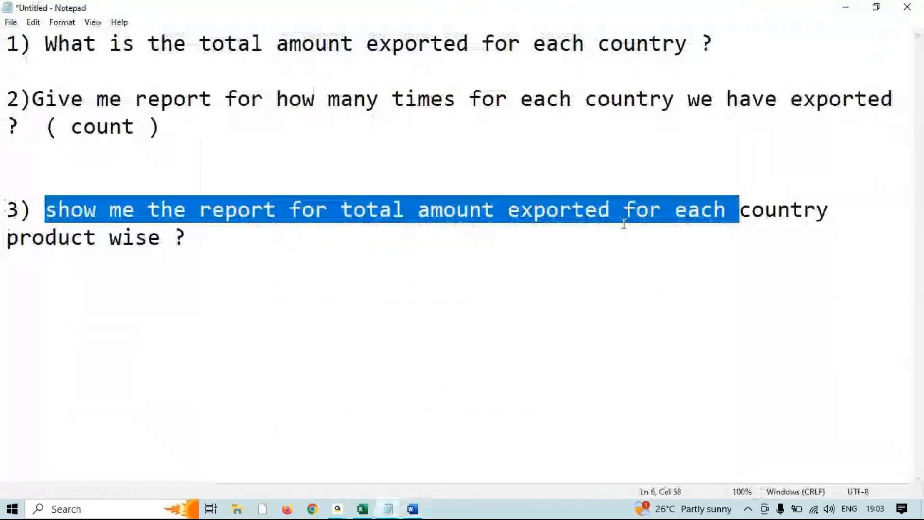
click(368, 510)
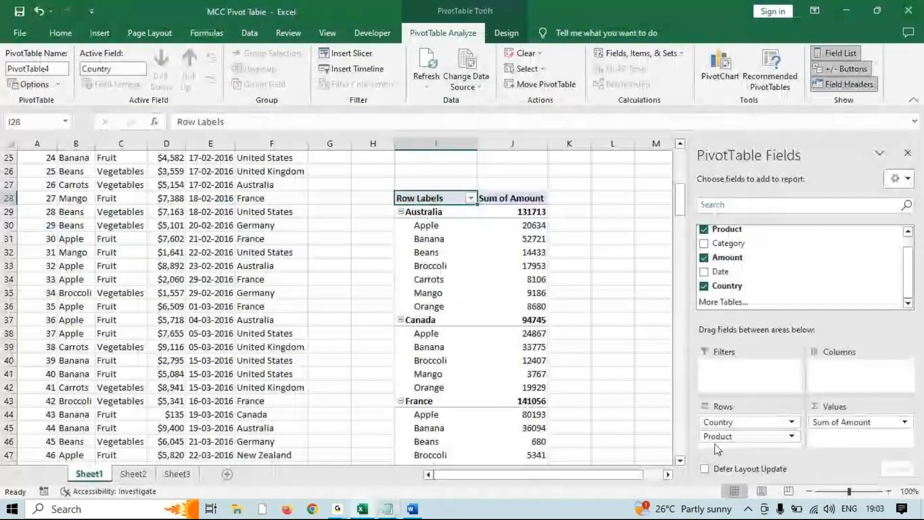
Move the Product field from Rows to Columns in the pivot table at I28 and examine the countries and the Beans column
drag(813, 403, 856, 389)
drag(534, 476, 603, 489)
drag(242, 226, 248, 293)
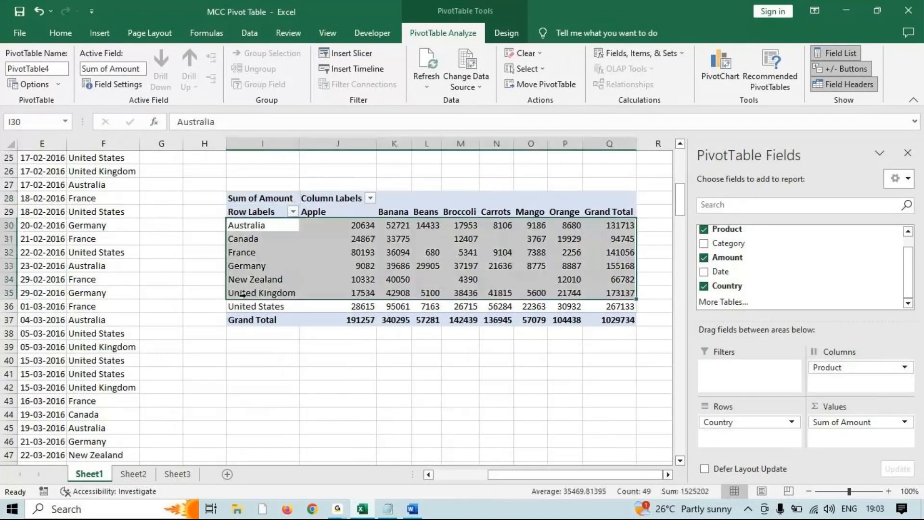
click(419, 211)
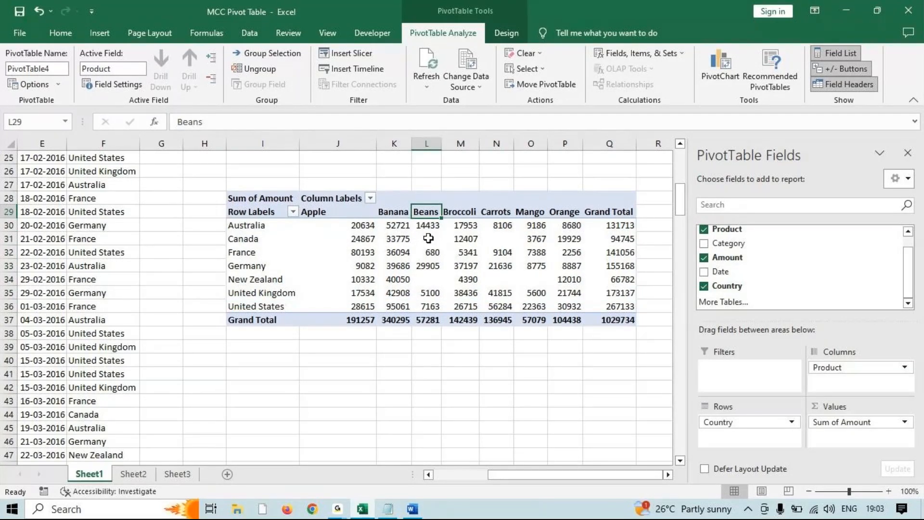
mouse_move(428, 238)
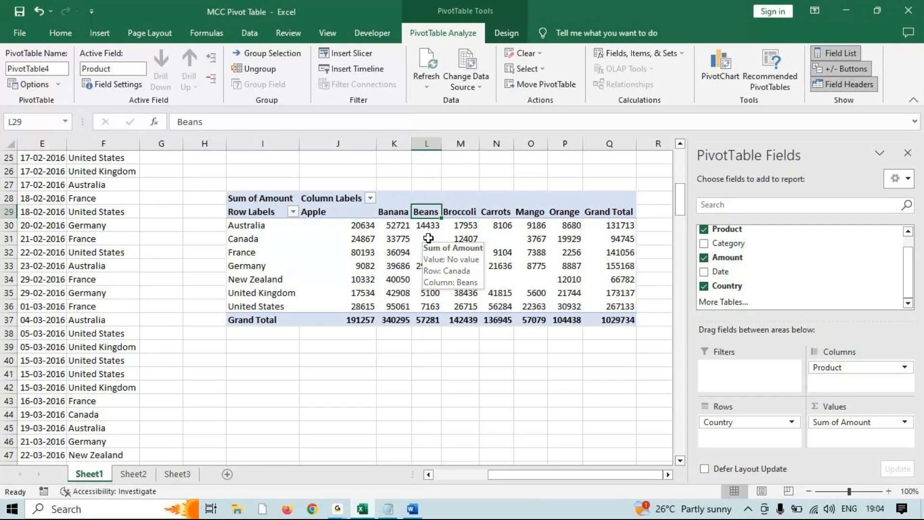
drag(825, 367, 857, 378)
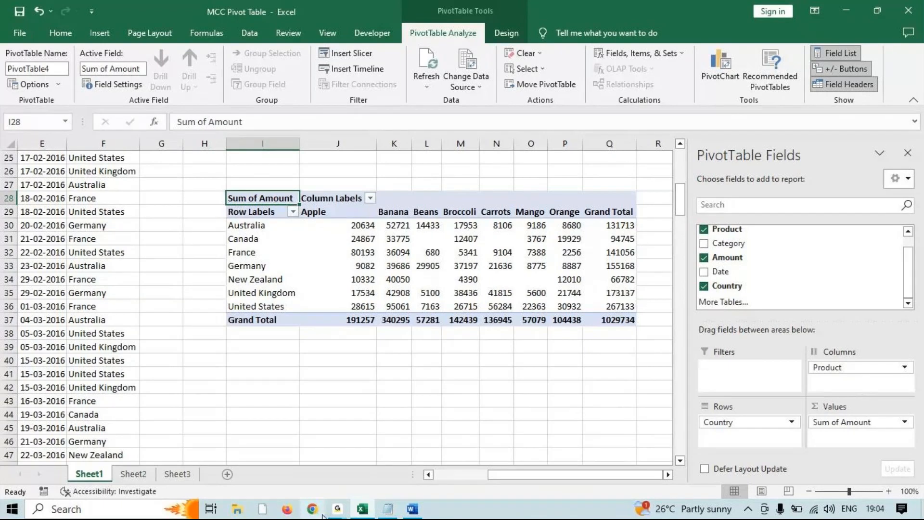
mouse_move(337, 509)
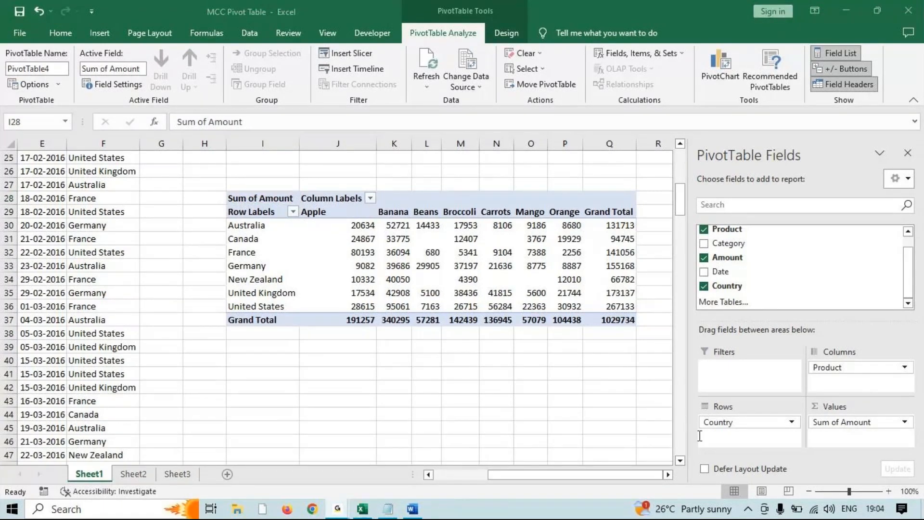
click(855, 13)
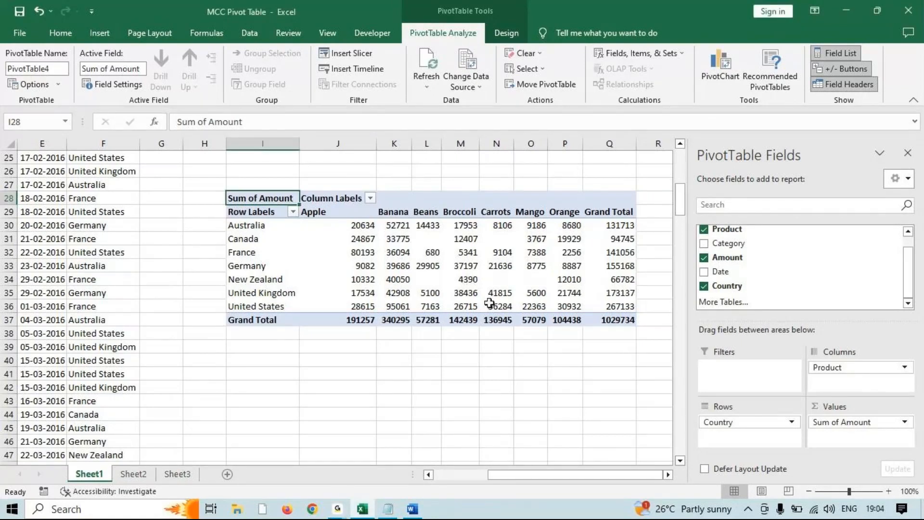
Switch to the Word topic list, colour item 5, Two dimensional pivot table, red and select the text of item 6, Filter
click(413, 509)
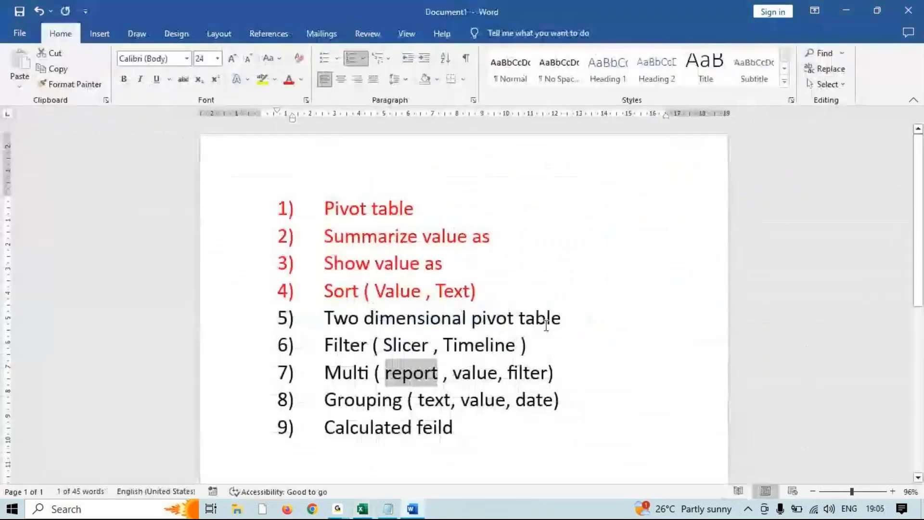
drag(584, 324, 323, 319)
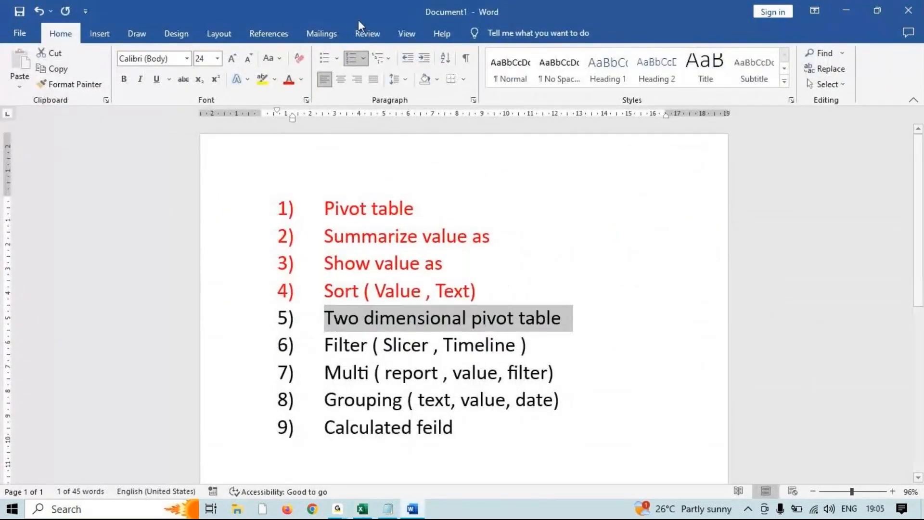
click(289, 80)
drag(553, 350, 324, 342)
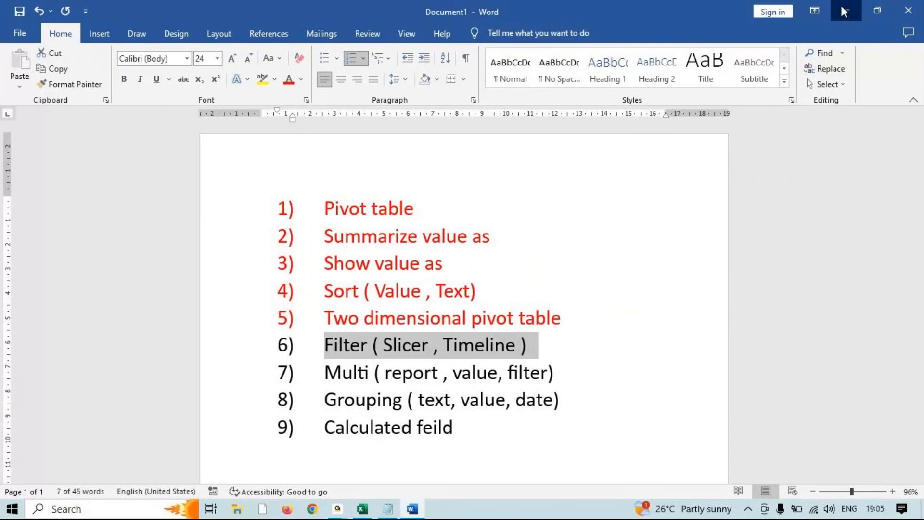
click(846, 10)
Switch to the Notepad report questions and start a new line numbered 4) below question 3
click(388, 509)
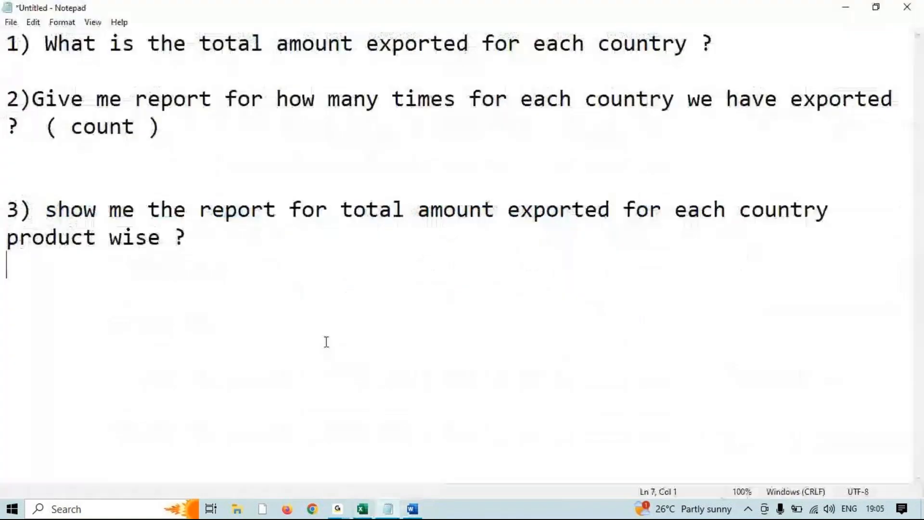
text(4) )
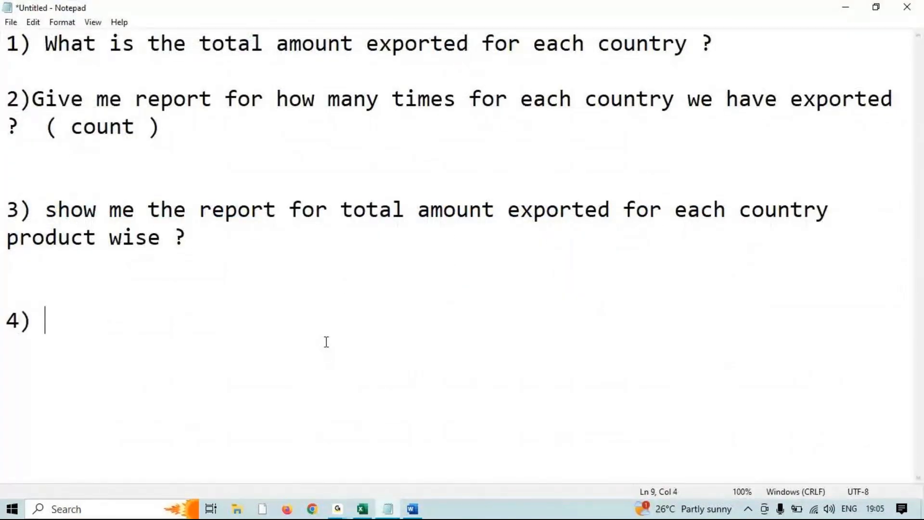
text(what is)
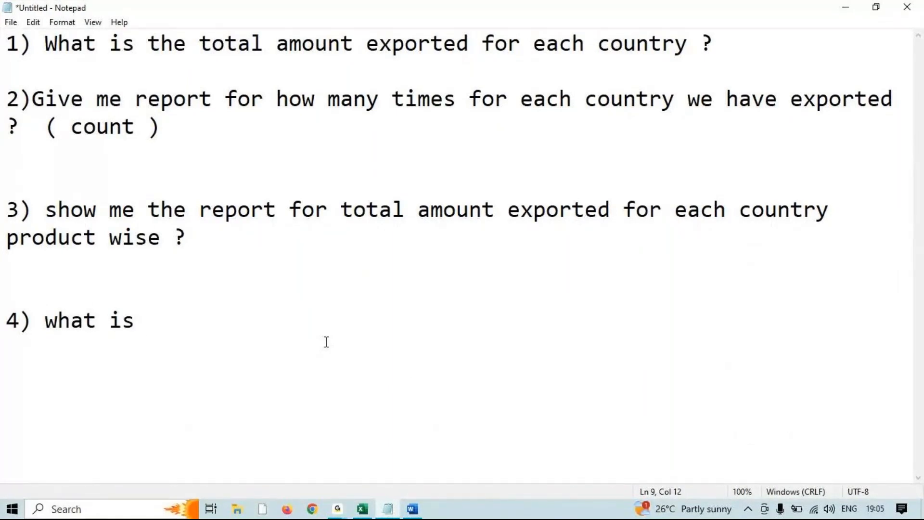
key(BackSpace)
key(BackSpace)
key(BackSpace)
key(BackSpace)
key(BackSpace)
key(BackSpace)
key(BackSpace)
key(BackSpace)
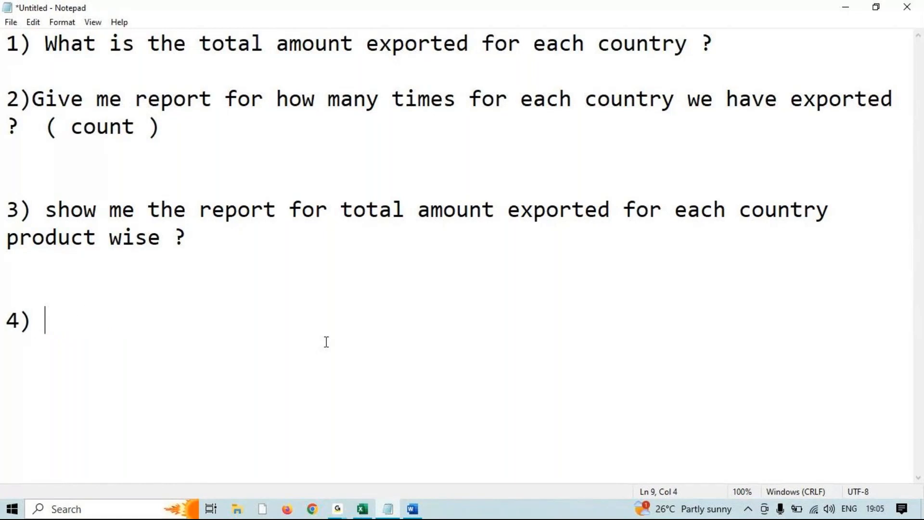
Complete question 4 as "show me the report for total amount exported for each product only to france country ?", reusing question 3's wording
drag(45, 210, 728, 219)
key(ctrl+c)
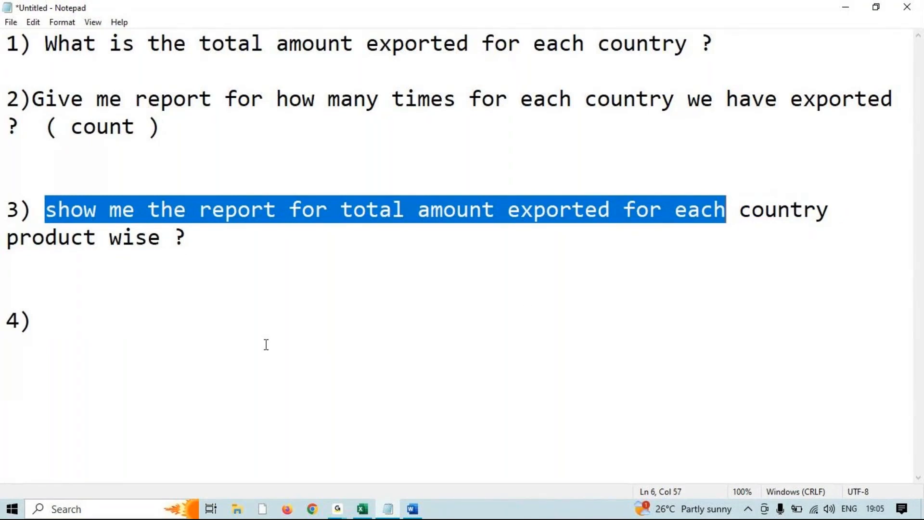
click(211, 336)
key(ctrl+v)
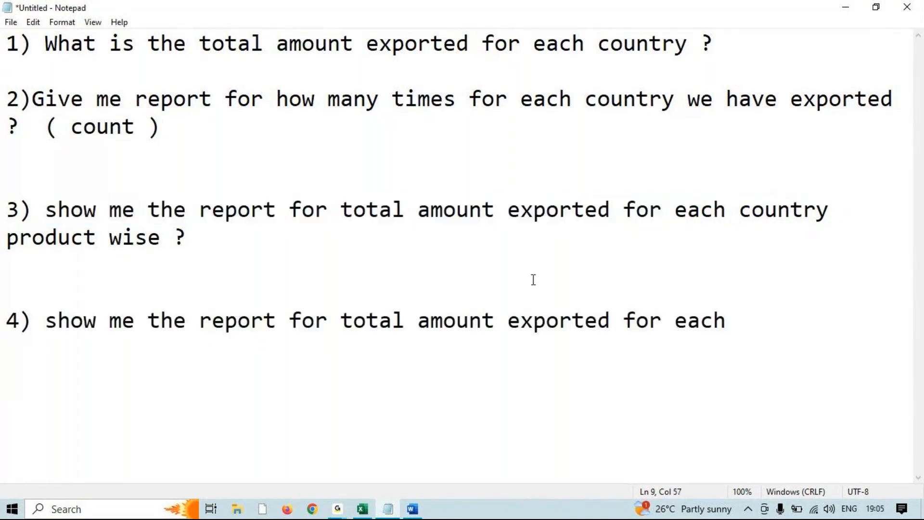
text(product )
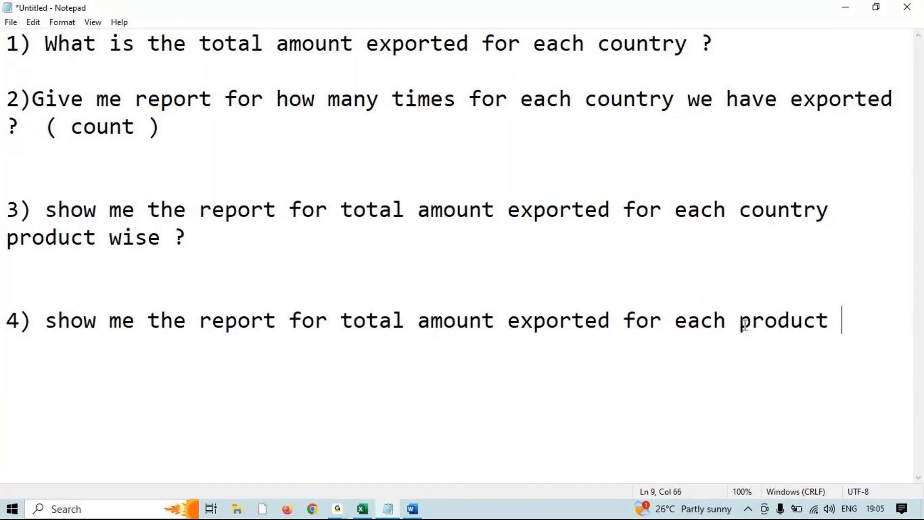
text(onl;y)
key(BackSpace)
key(BackSpace)
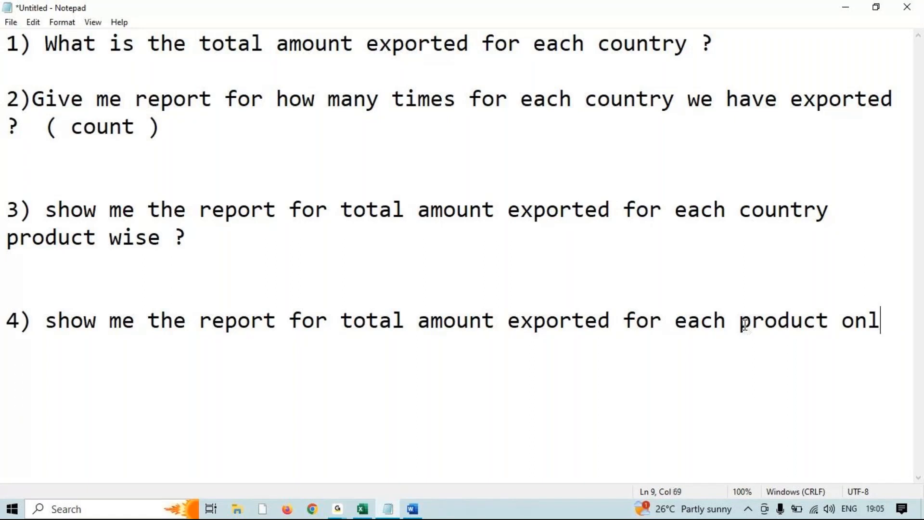
text(y to fra)
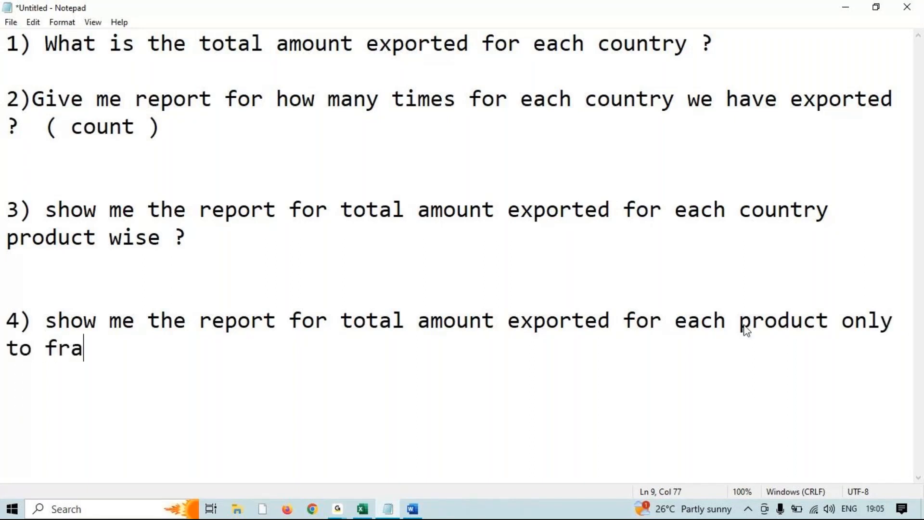
text(nce country ?)
key(Return)
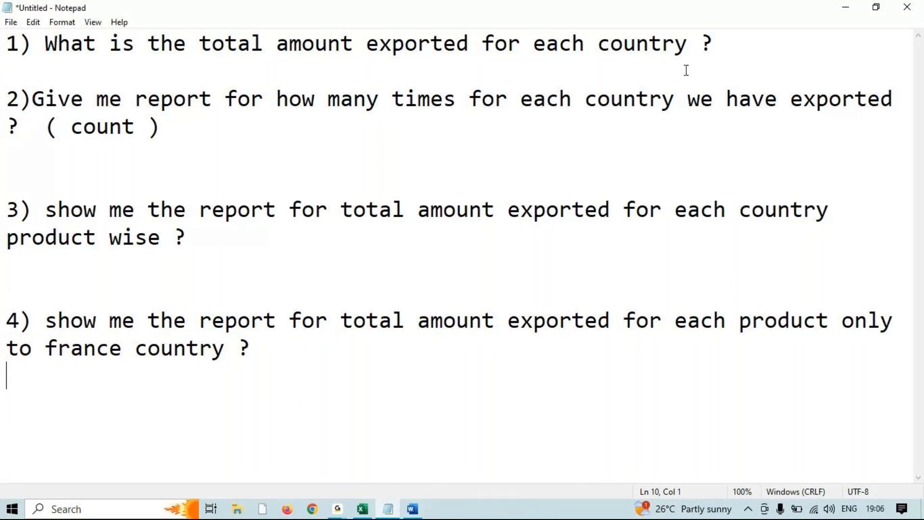
Switch to Excel and insert a pivot table from Sheet1!$A$1:$F$214 on the existing worksheet at I45
click(856, 6)
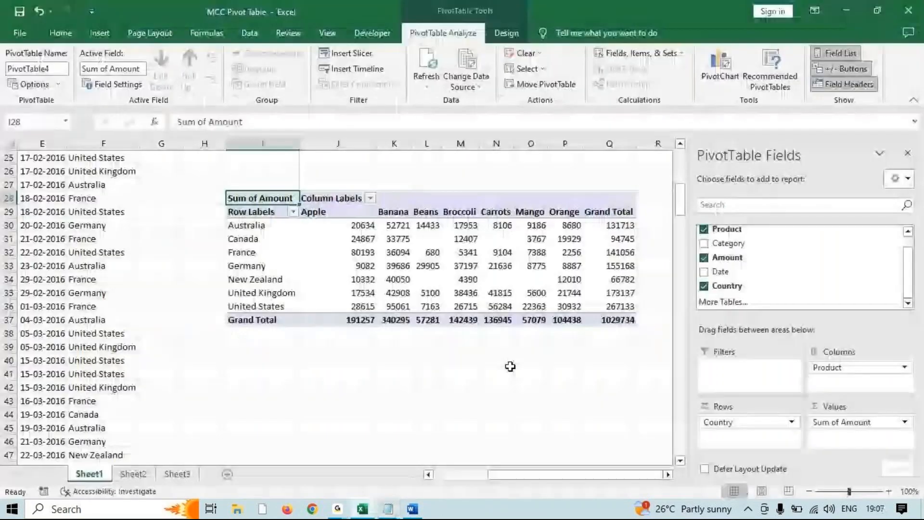
scroll(530, 383, down, 3)
scroll(192, 360, up, 2)
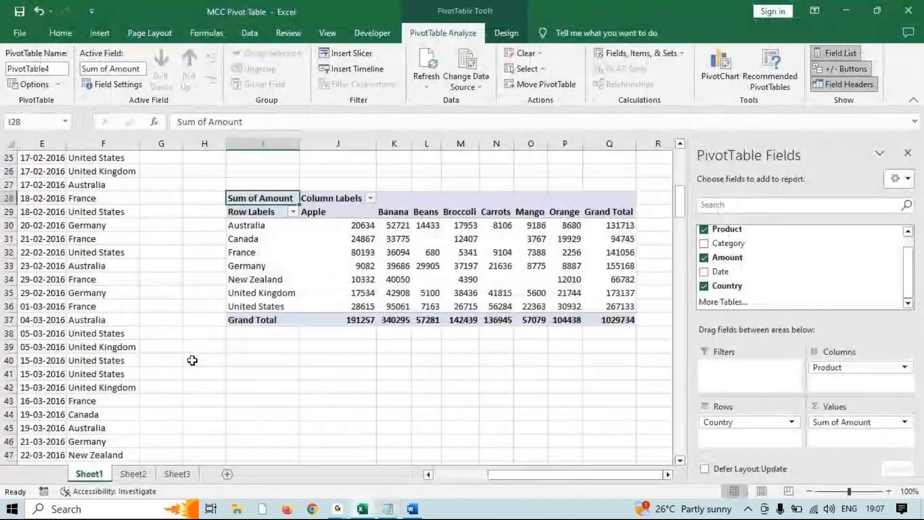
click(48, 361)
scroll(191, 363, down, 3)
drag(636, 476, 579, 477)
click(99, 33)
click(26, 65)
click(72, 337)
scroll(472, 408, down, 10)
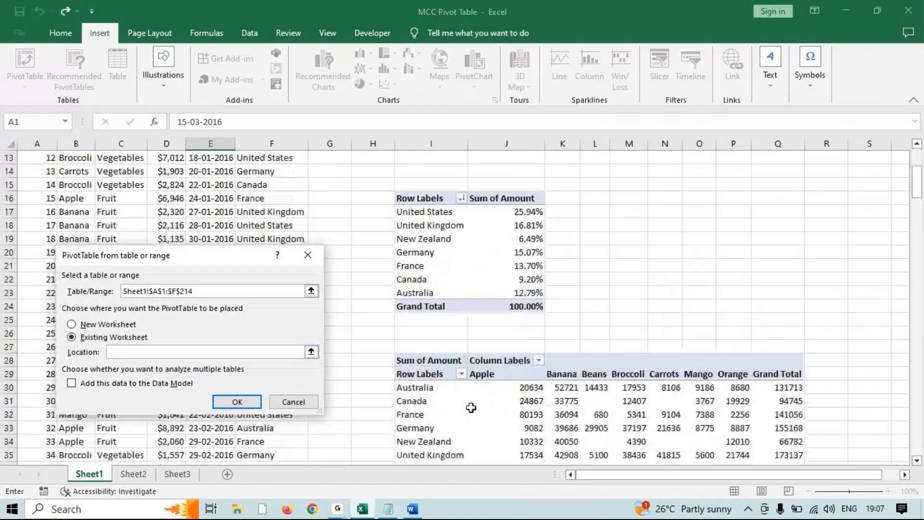
click(400, 353)
click(235, 402)
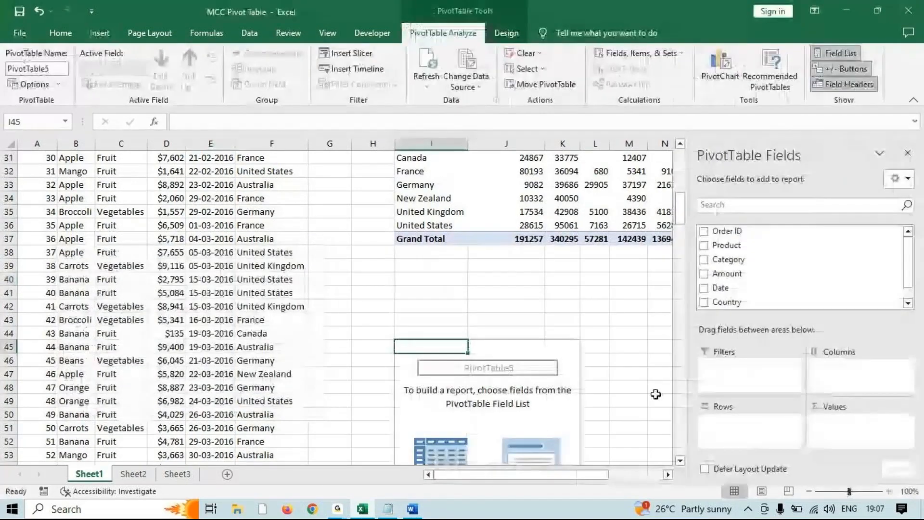
scroll(655, 385, down, 2)
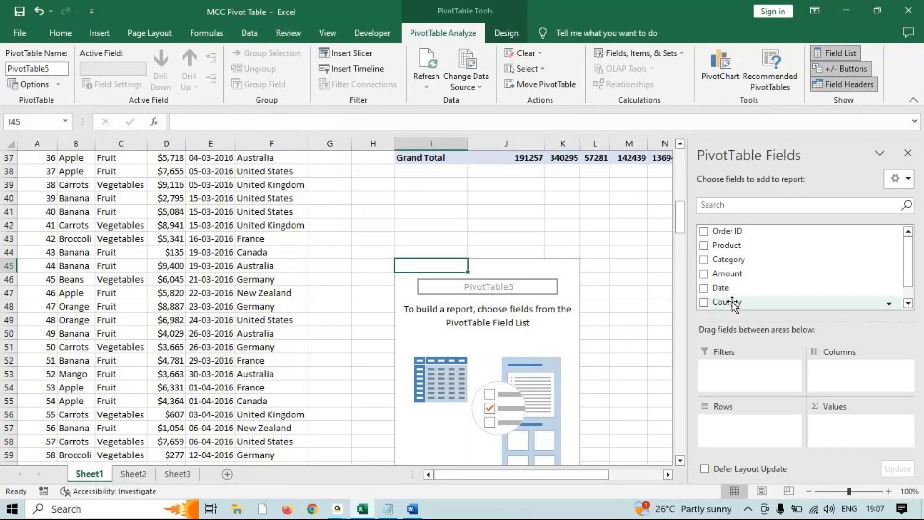
Build the new pivot table with Product in Rows, the sum of Amount in Values and Country in Filters
scroll(732, 302, down, 1)
drag(752, 238, 752, 410)
drag(726, 258, 845, 424)
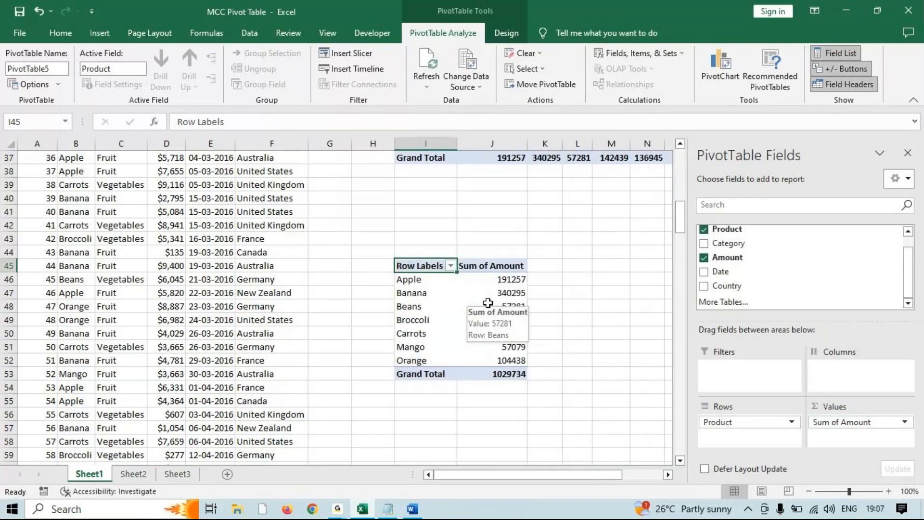
mouse_move(517, 319)
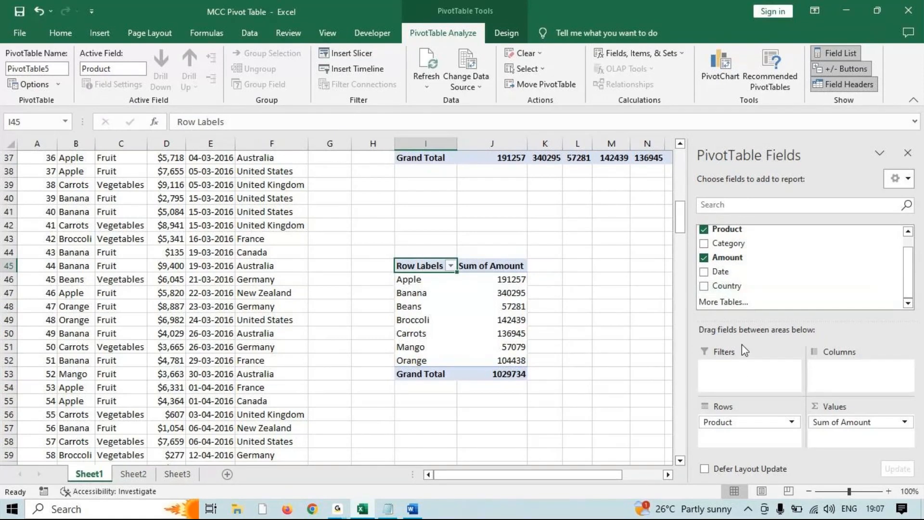
drag(737, 287, 730, 374)
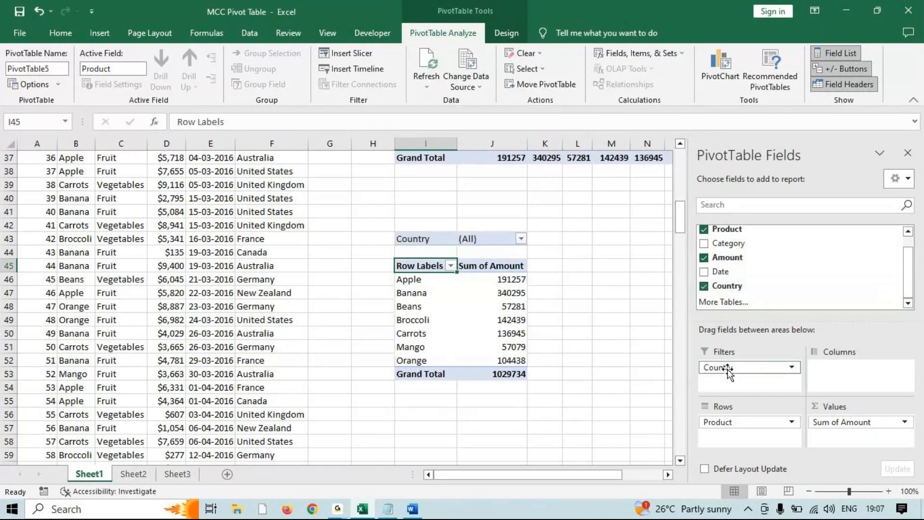
Filter the product pivot table's Country field to France
click(421, 236)
click(521, 238)
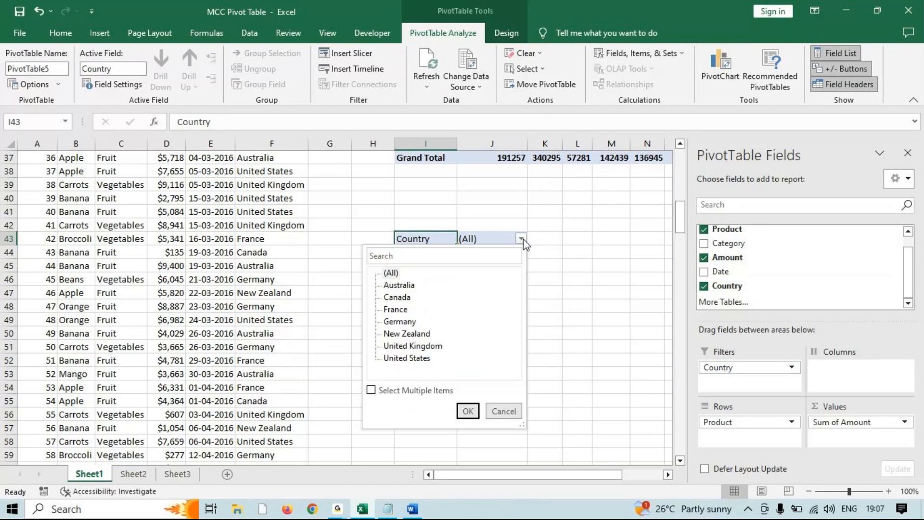
click(521, 239)
click(521, 238)
click(403, 311)
click(468, 411)
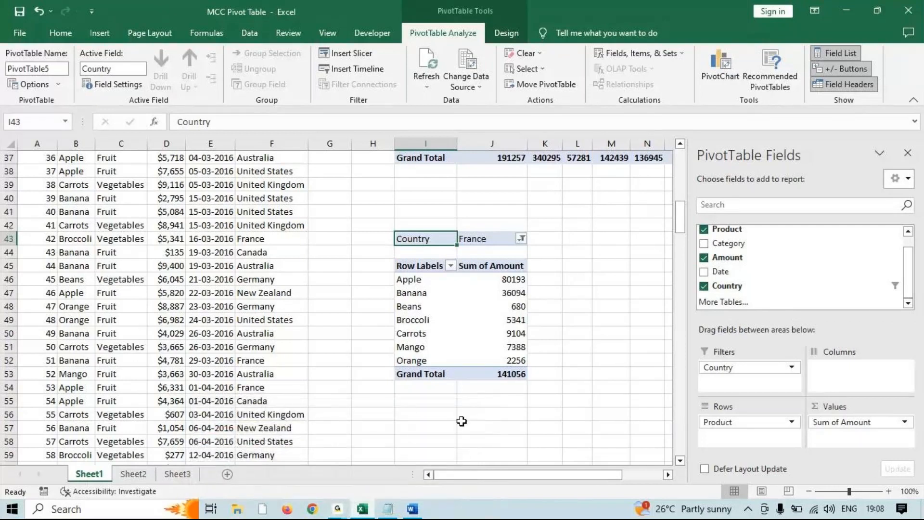
Remove the Country, Sum of Amount and Product fields from the pivot table at I45
click(341, 513)
drag(759, 372, 800, 292)
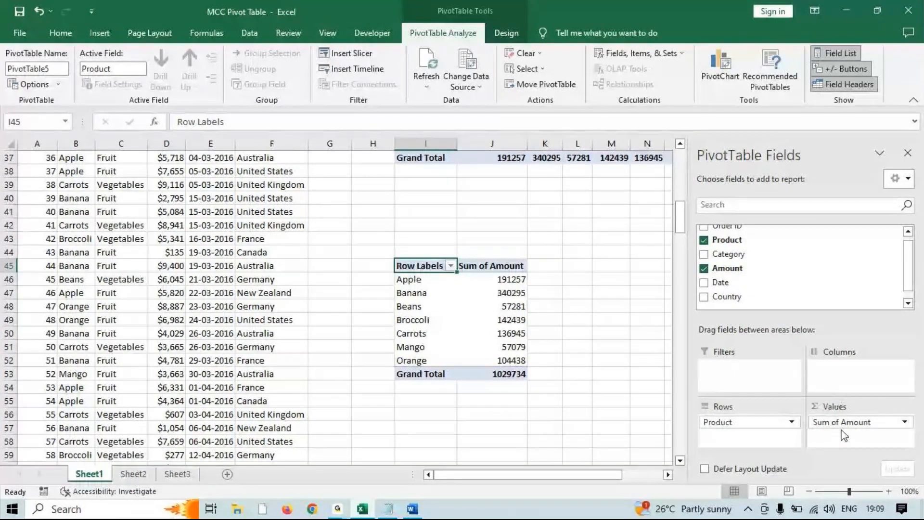
drag(842, 423, 797, 294)
drag(738, 423, 778, 299)
Review question 4 in Notepad, then add Amount to Values and Product to Rows of the empty pivot table in Excel
key(alt+Tab)
drag(340, 320, 829, 332)
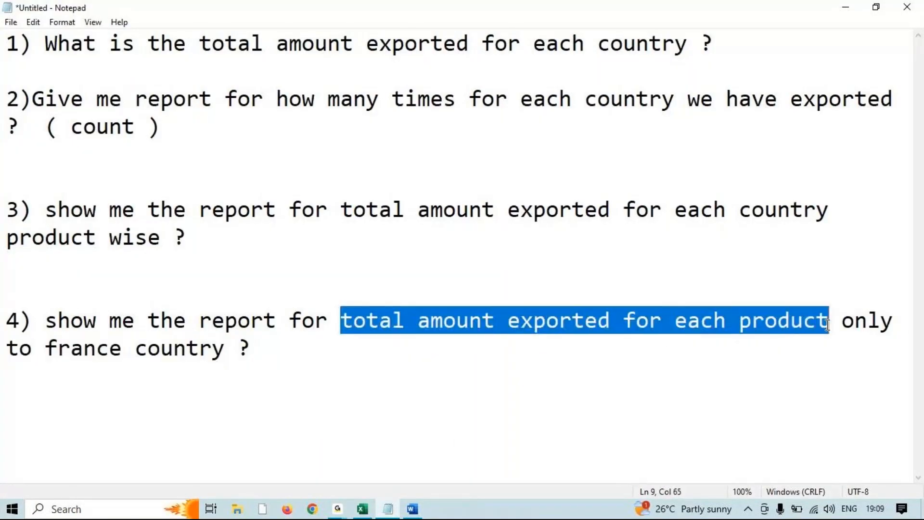
click(859, 7)
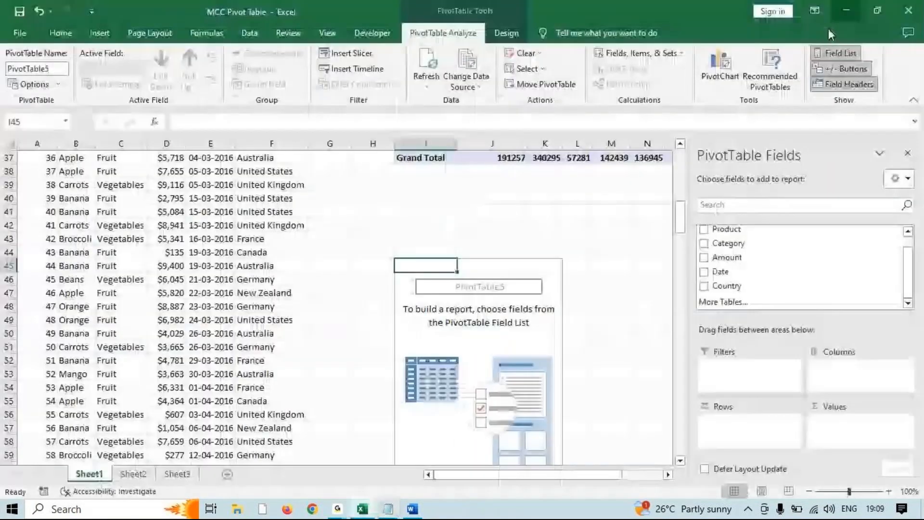
drag(741, 262, 834, 440)
drag(748, 231, 749, 423)
Switch to Notepad, highlight "only to france country" in question 4 and delete the word "country" after "france"
key(alt+Tab)
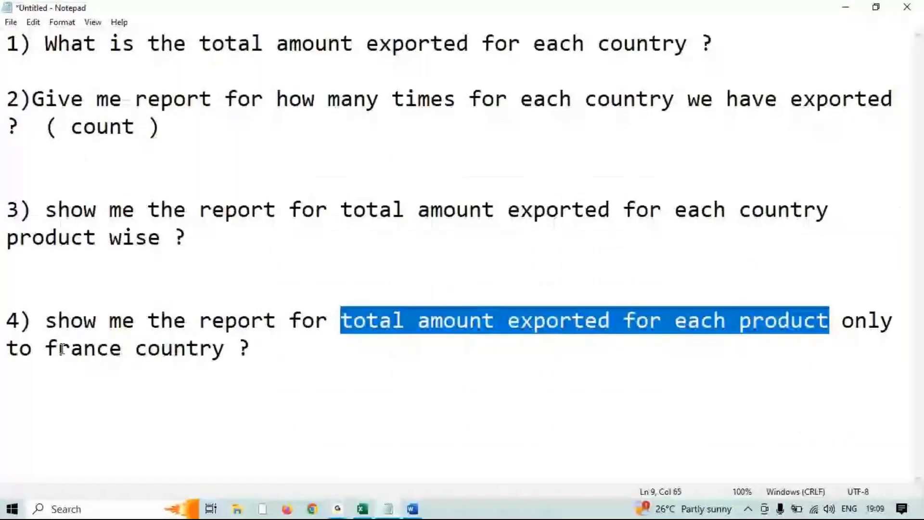
drag(841, 321, 241, 349)
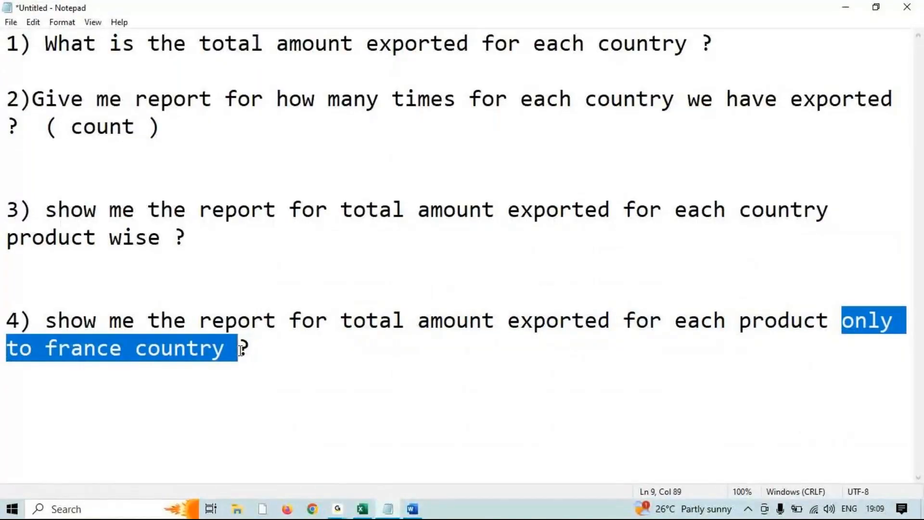
drag(135, 349, 226, 345)
key(BackSpace)
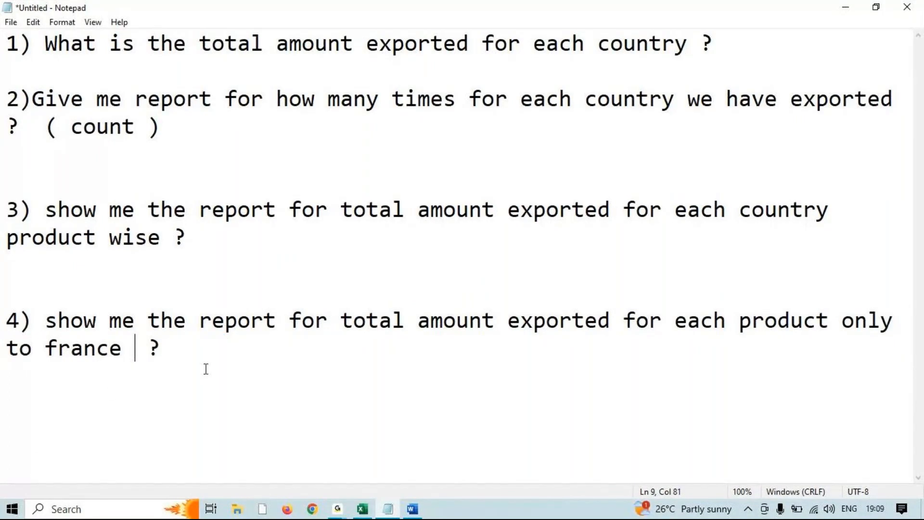
drag(38, 346, 124, 355)
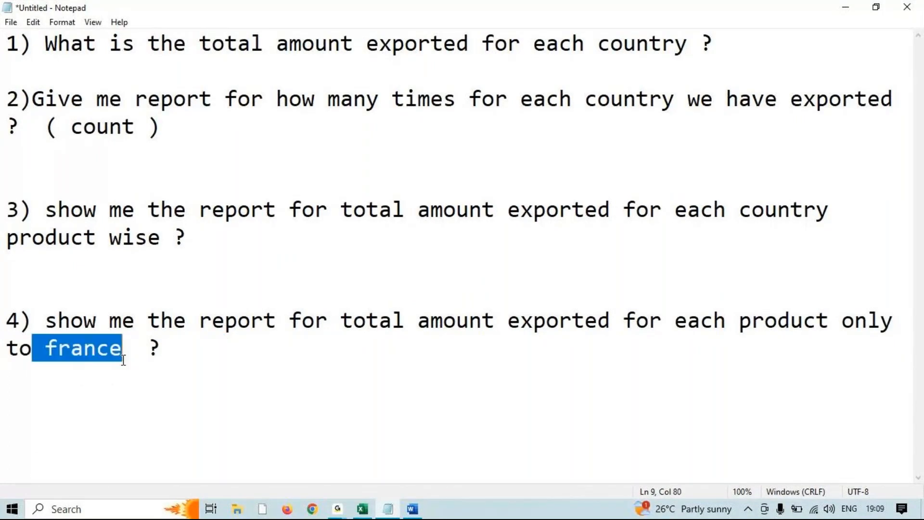
click(98, 349)
Switch to Excel, add Country to the pivot table's Filters and limit the report to France
click(362, 509)
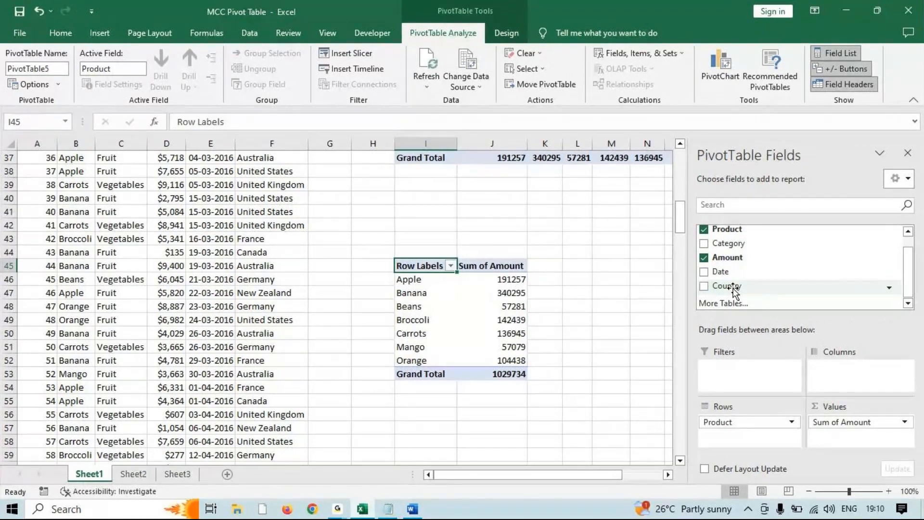
drag(733, 288, 781, 366)
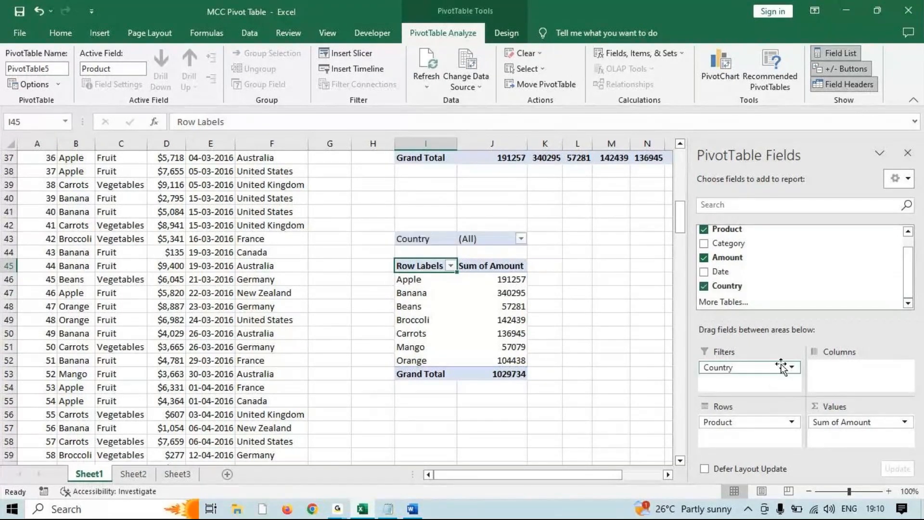
click(408, 240)
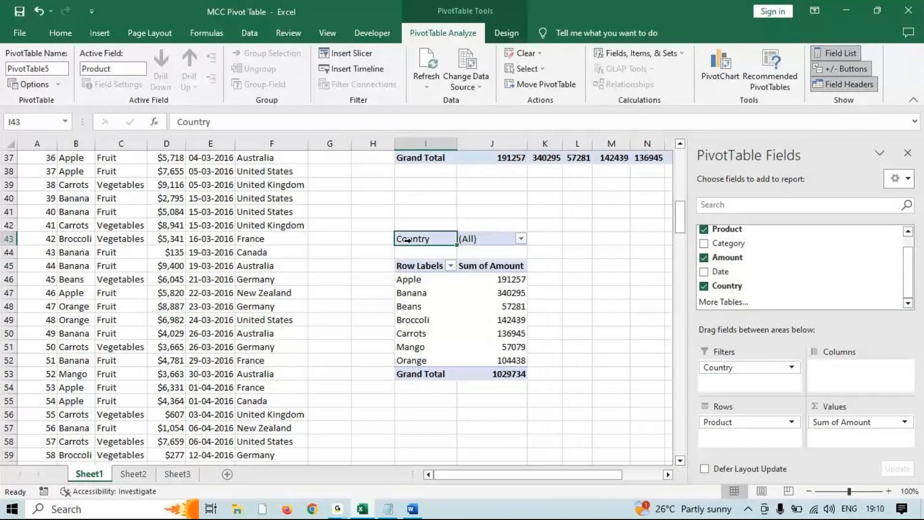
click(476, 238)
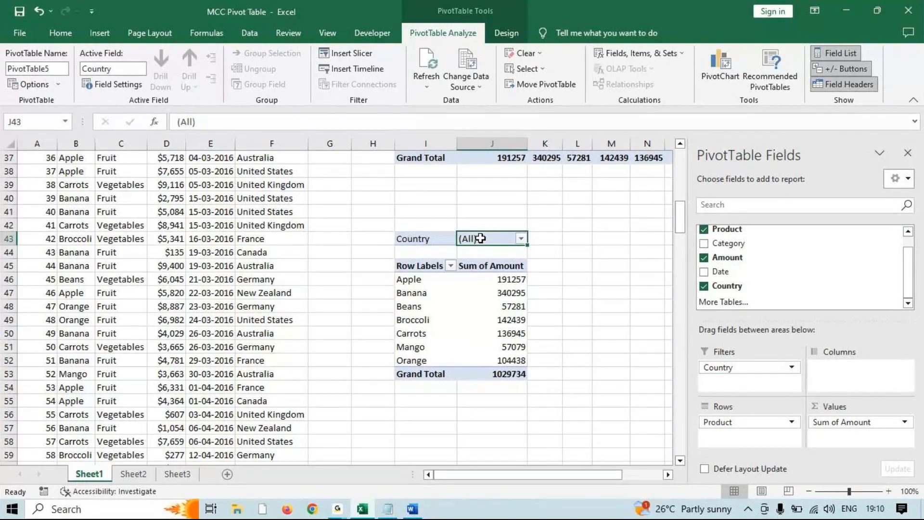
click(521, 238)
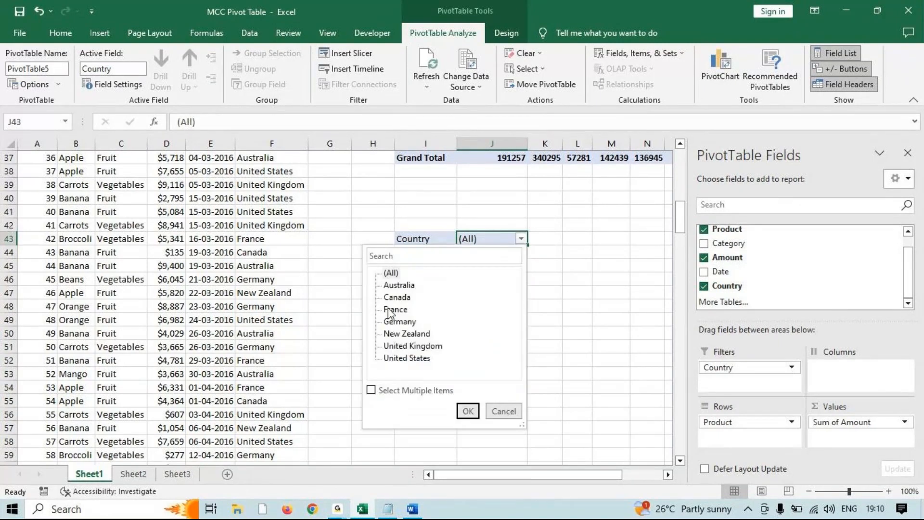
click(394, 309)
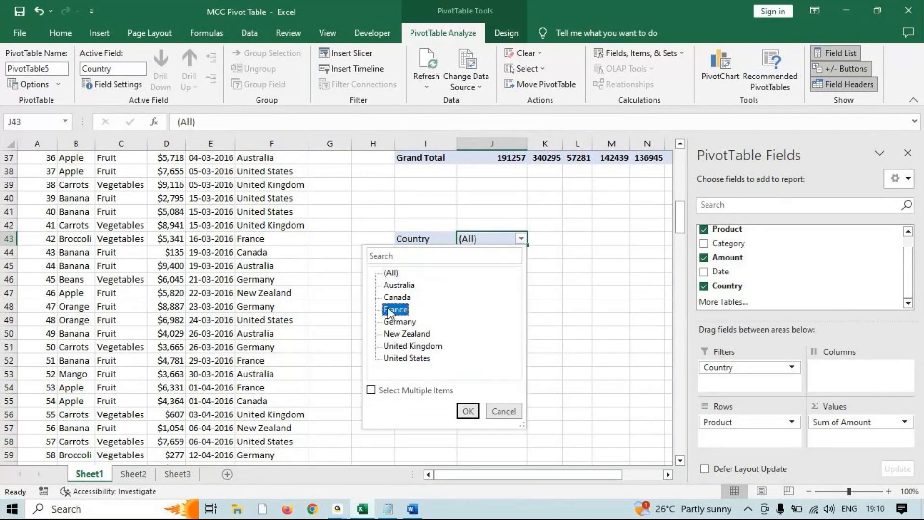
click(467, 411)
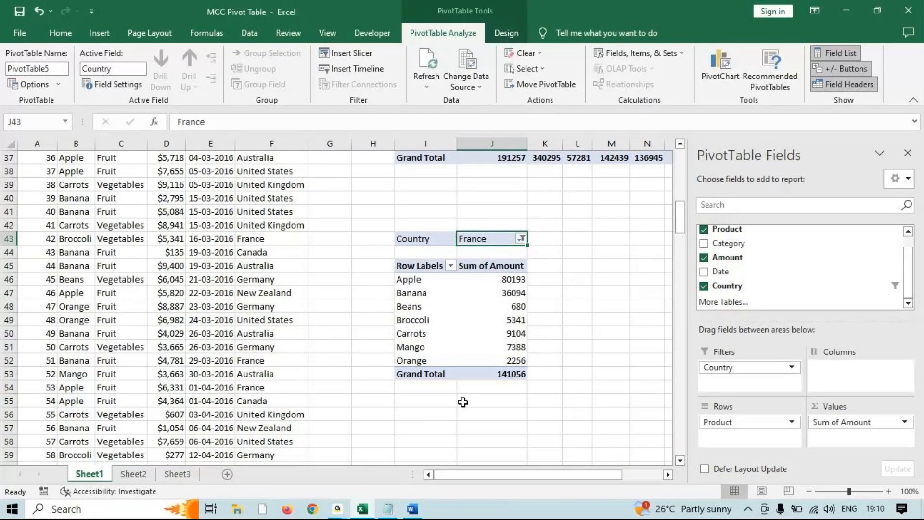
Delete the whole product pivot table with its Country filter and select a cell in the source data
click(337, 509)
click(394, 470)
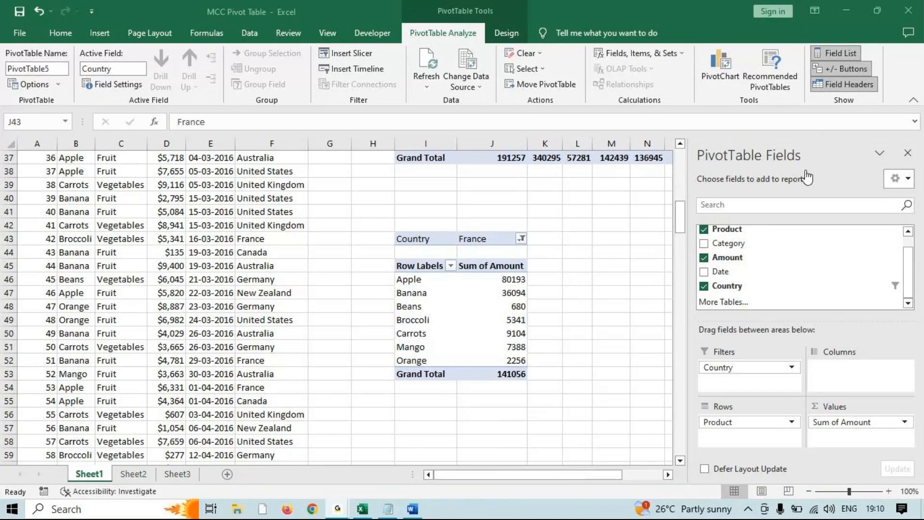
click(833, 32)
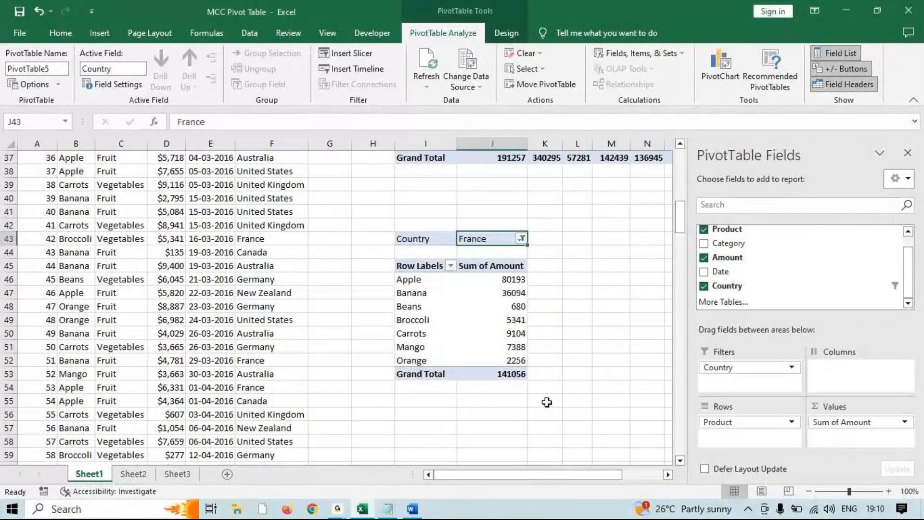
drag(548, 402, 418, 236)
key(Delete)
click(75, 333)
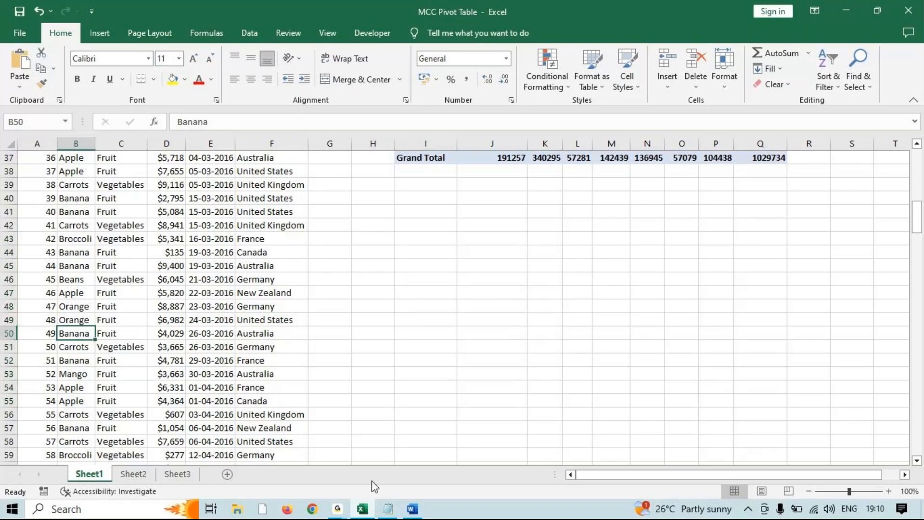
Switch to Notepad and highlight "total amount exported for each product" in question 4
key(alt+Tab)
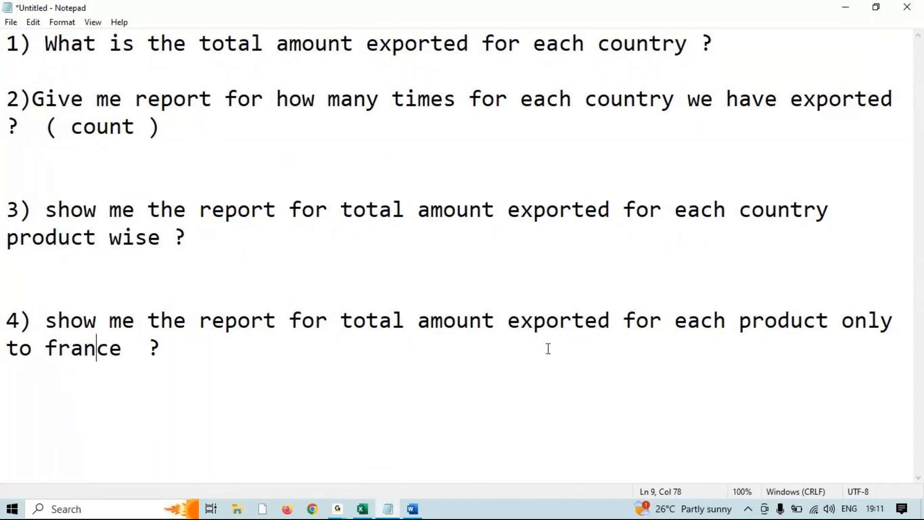
click(340, 320)
drag(341, 319, 824, 321)
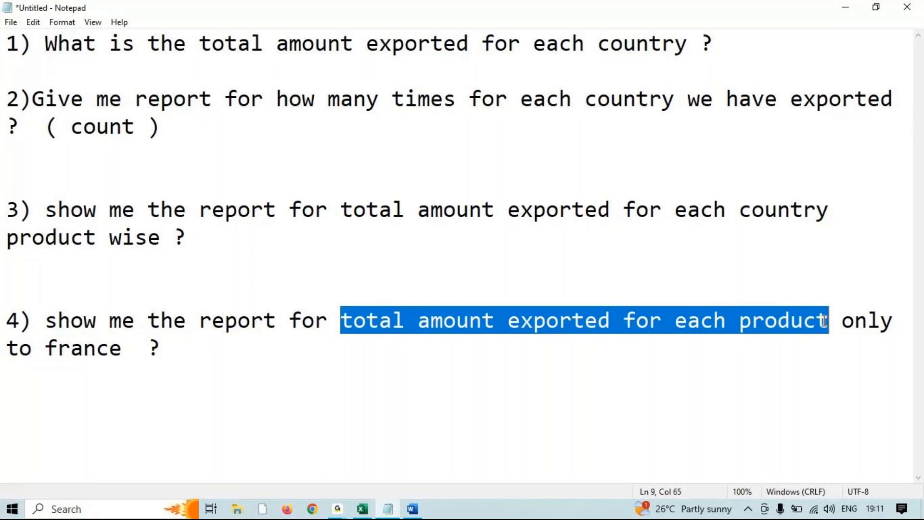
Switch to Excel and insert a pivot table from the Sheet1 data on the existing worksheet at cell I42
click(845, 8)
click(121, 332)
click(99, 33)
click(20, 62)
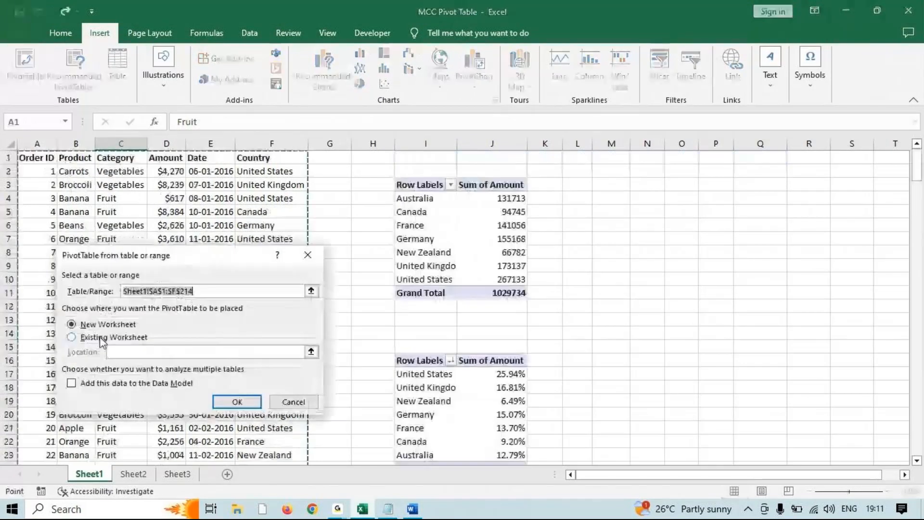
scroll(412, 432, down, 11)
click(425, 264)
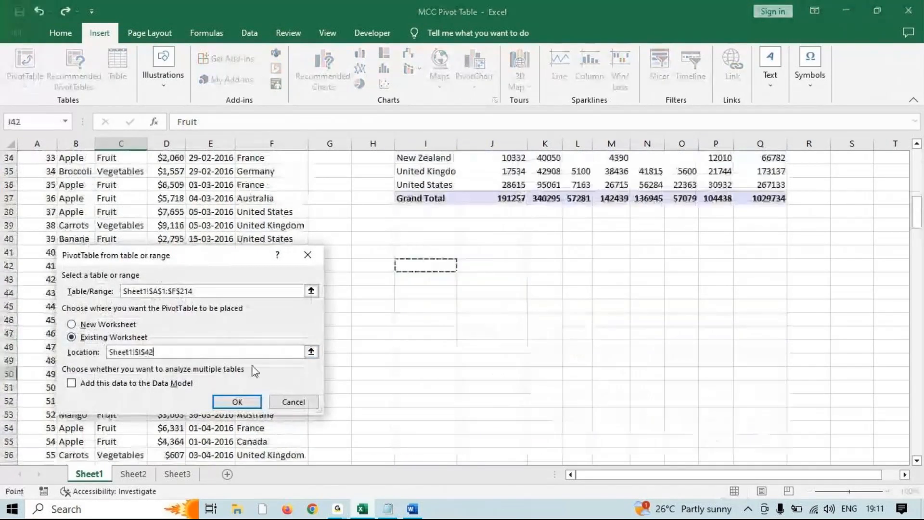
click(235, 406)
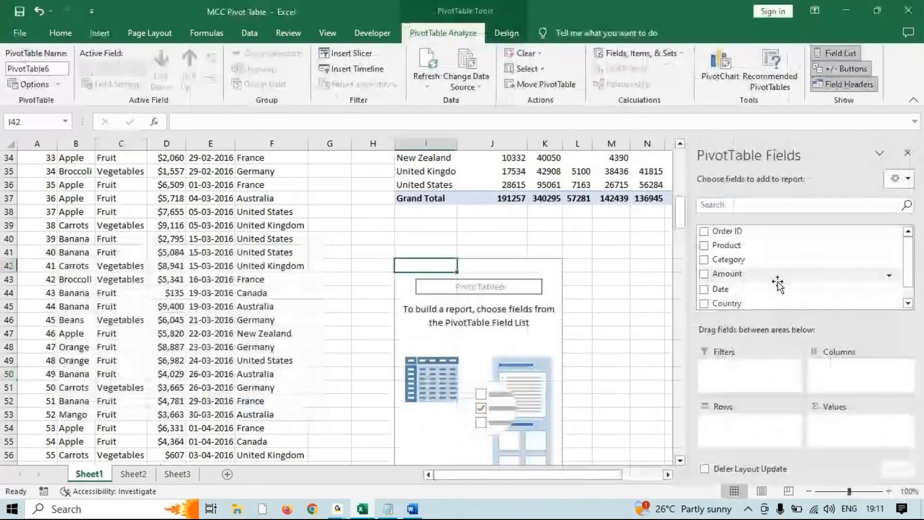
Set up the new pivot table with Product in Rows, the sum of Amount in Values and Country in Filters
drag(741, 246, 764, 422)
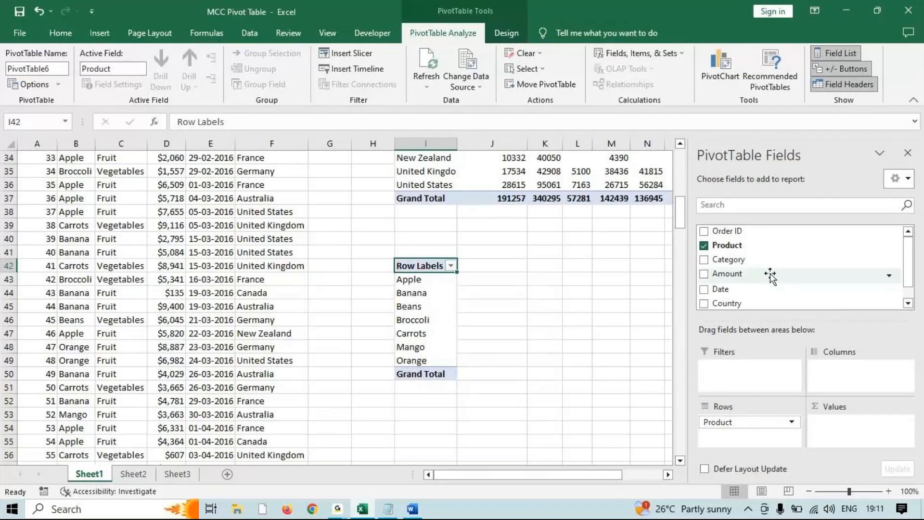
drag(763, 283, 881, 442)
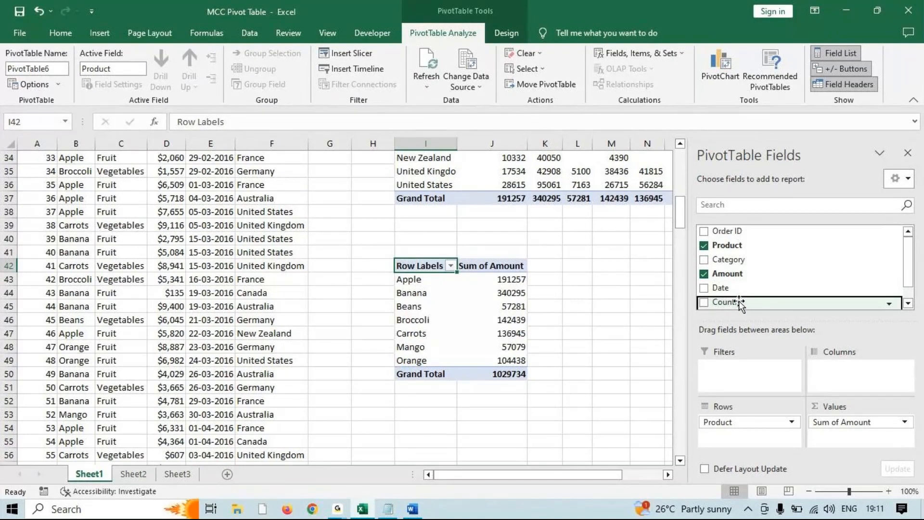
drag(738, 301, 738, 373)
Filter the product report's Country to France with multiple-item selection enabled
click(477, 243)
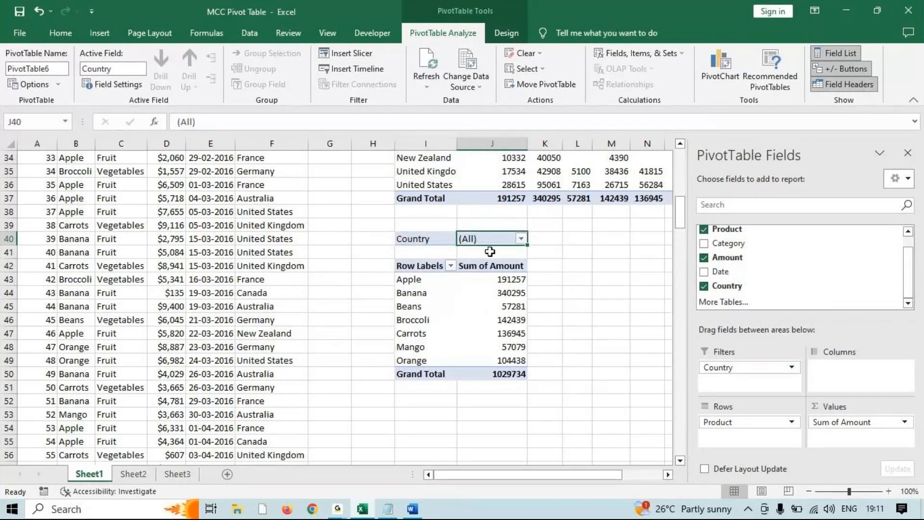
click(521, 238)
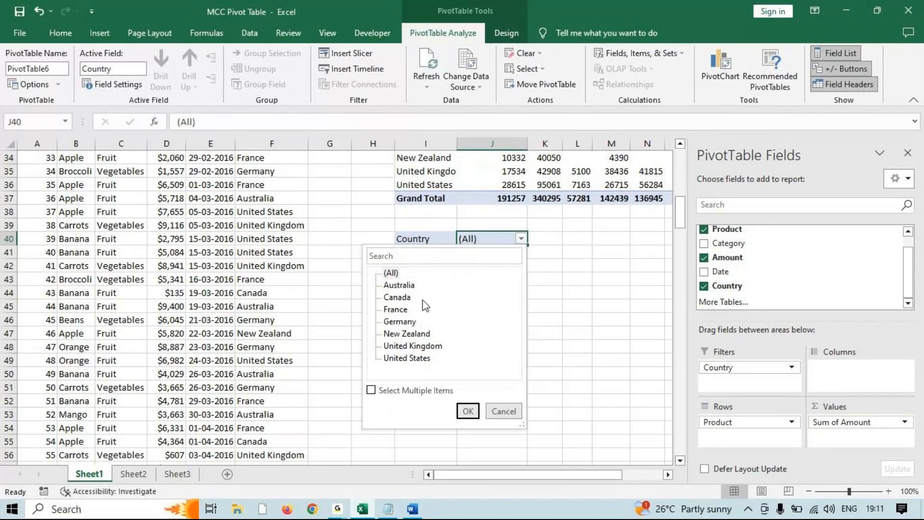
click(396, 310)
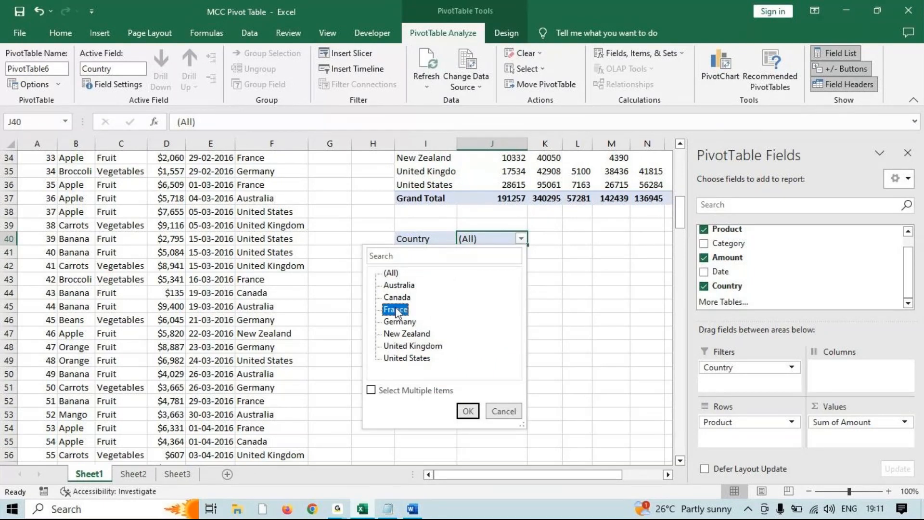
click(373, 392)
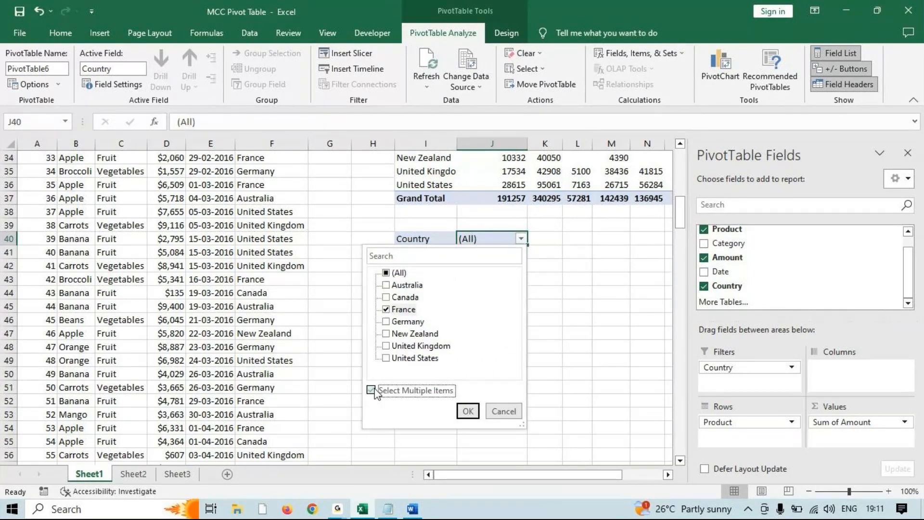
click(387, 322)
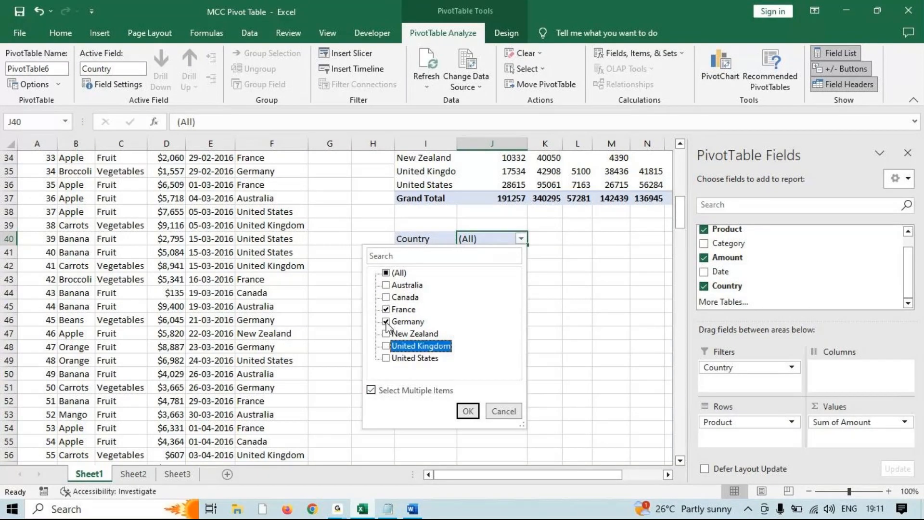
click(386, 322)
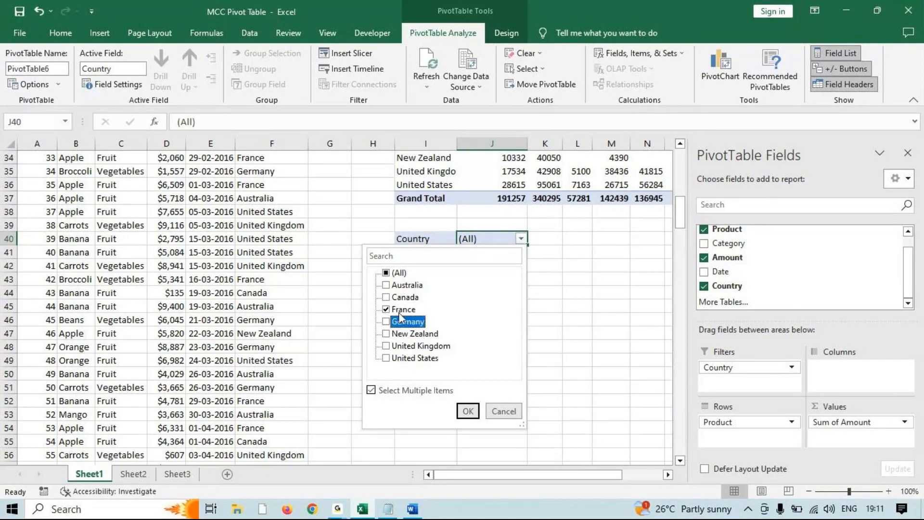
click(468, 411)
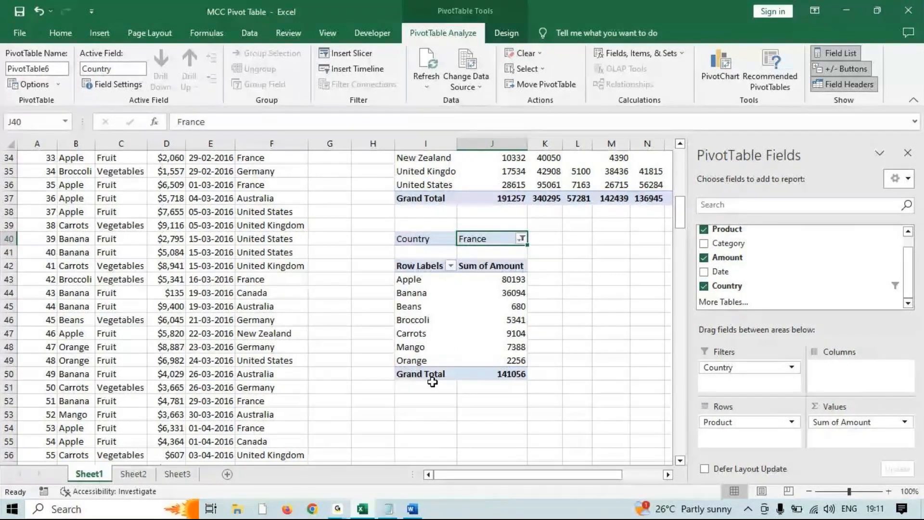
mouse_move(490, 331)
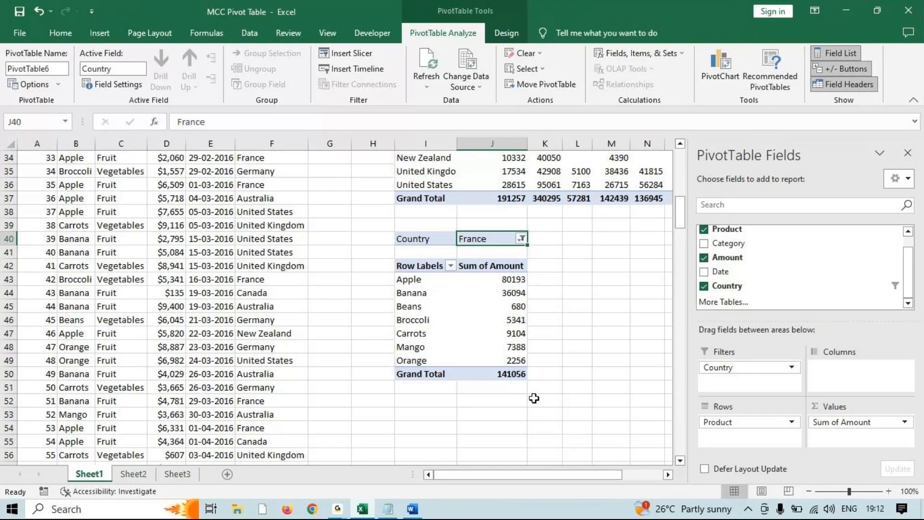
click(851, 16)
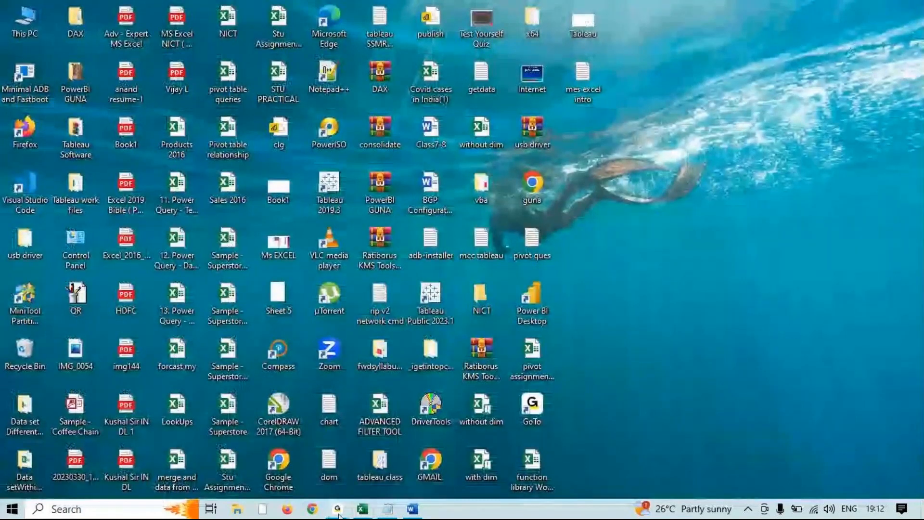
click(373, 511)
mouse_move(341, 515)
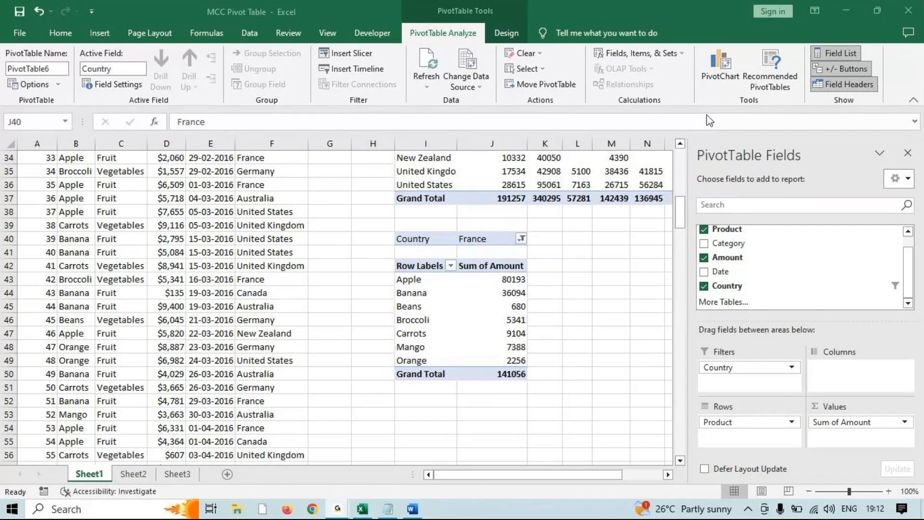
Switch to the Word topic list and highlight the slicer and timeline entry in item 6
click(851, 13)
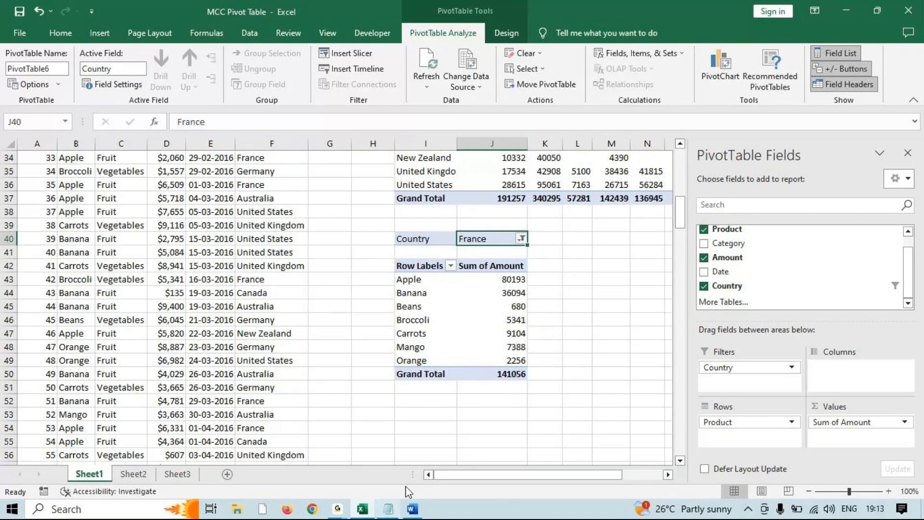
click(392, 514)
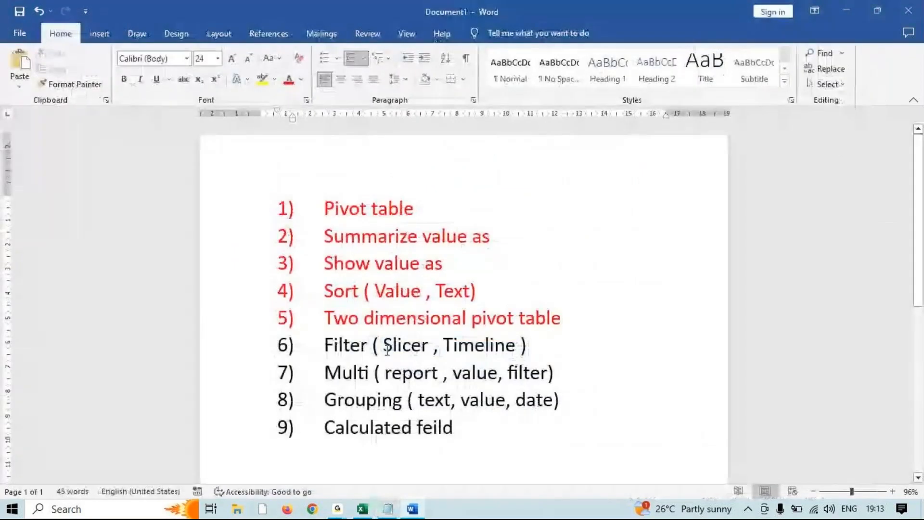
drag(325, 346, 515, 348)
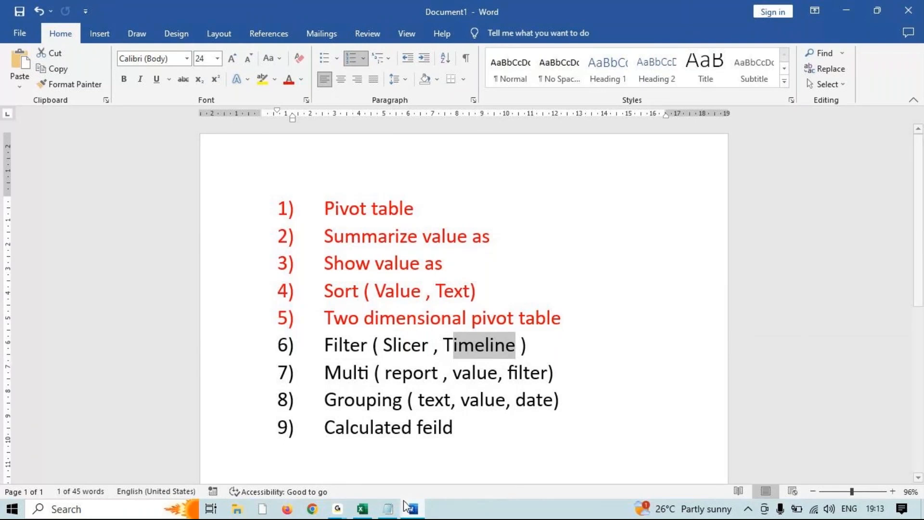
Switch to Notepad and add the line "Slicer is advanced filter of excel" below question 4
click(388, 509)
click(268, 377)
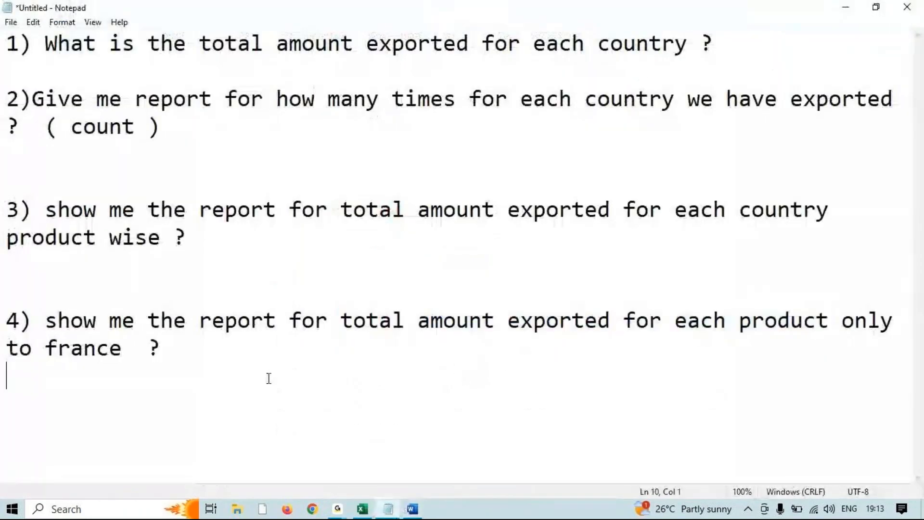
key(Return)
text(Slicer )
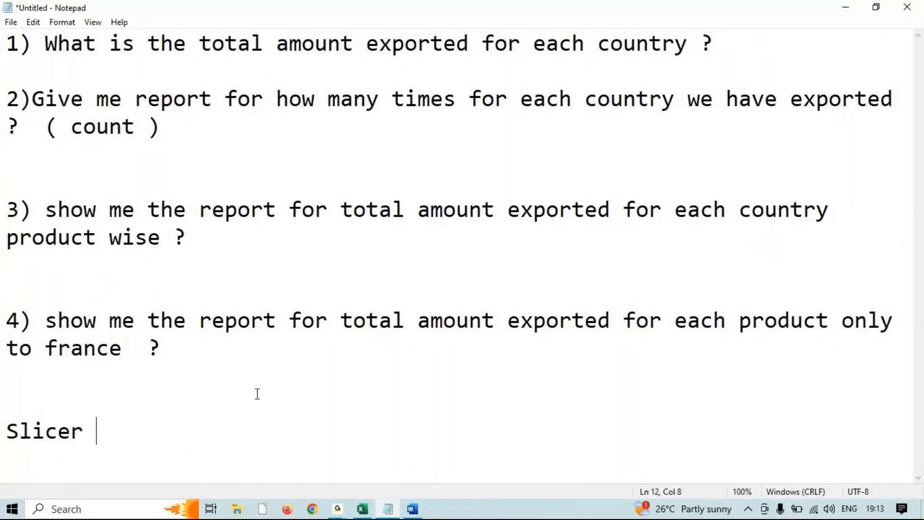
text(is)
text(ad)
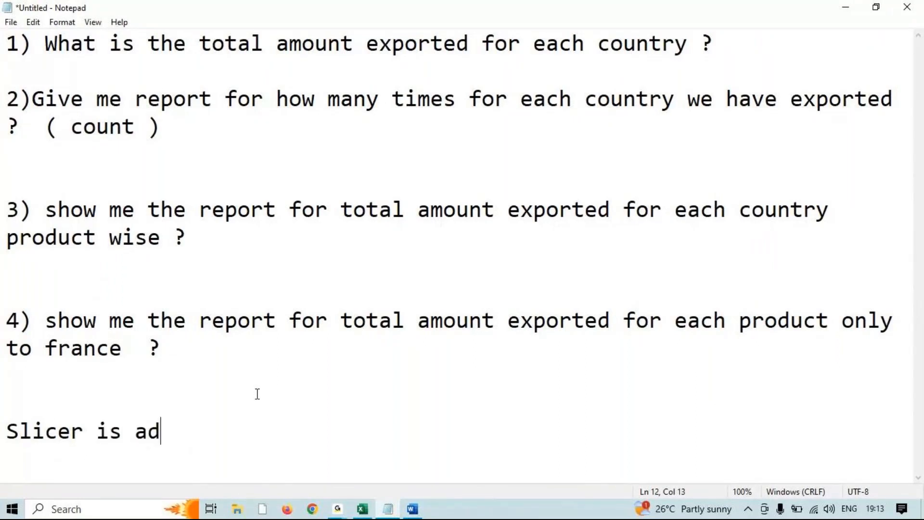
text(vanced filt)
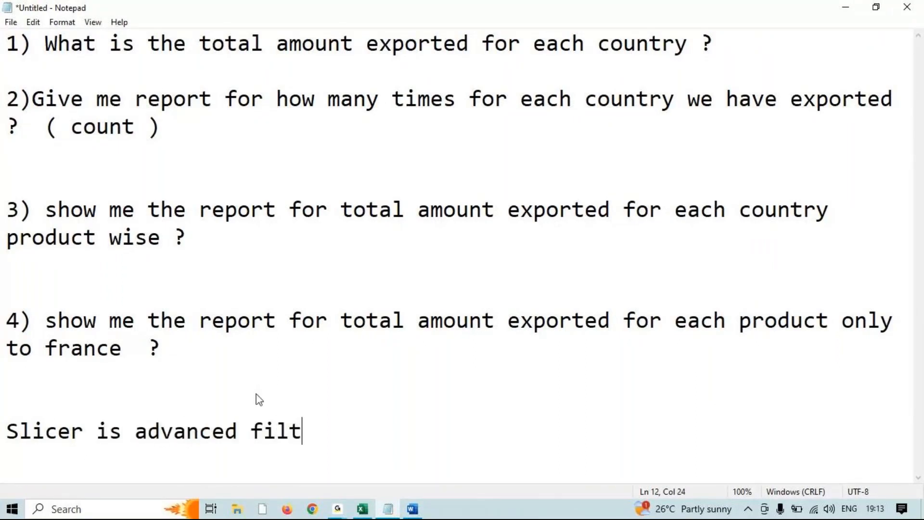
text(er of excel)
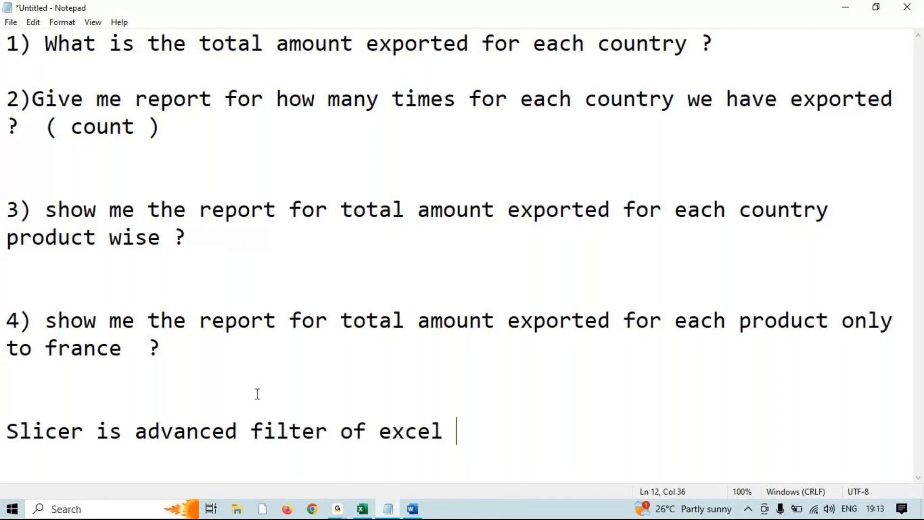
Switch to Excel and review the country choices in the product report's Country filter, closing the list without applying changes
key(alt+Tab)
key(alt+Tab)
key(alt+Tab)
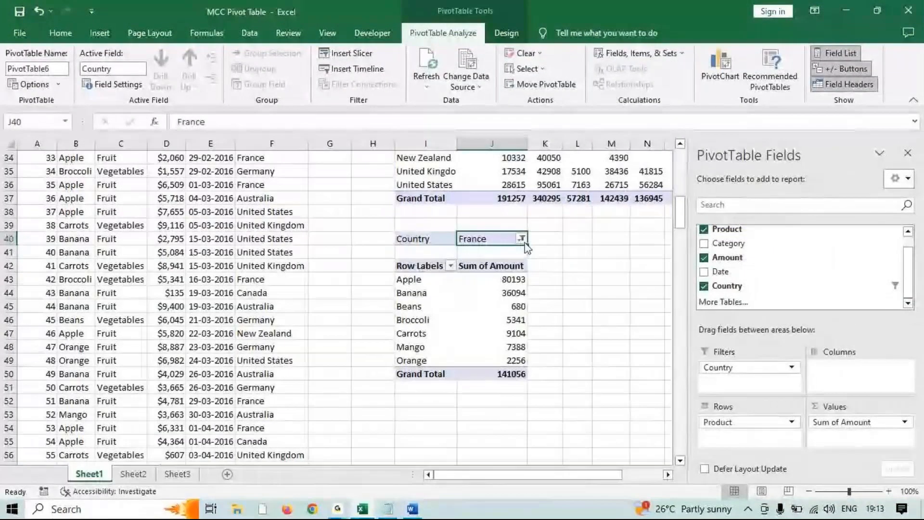
click(521, 238)
click(386, 284)
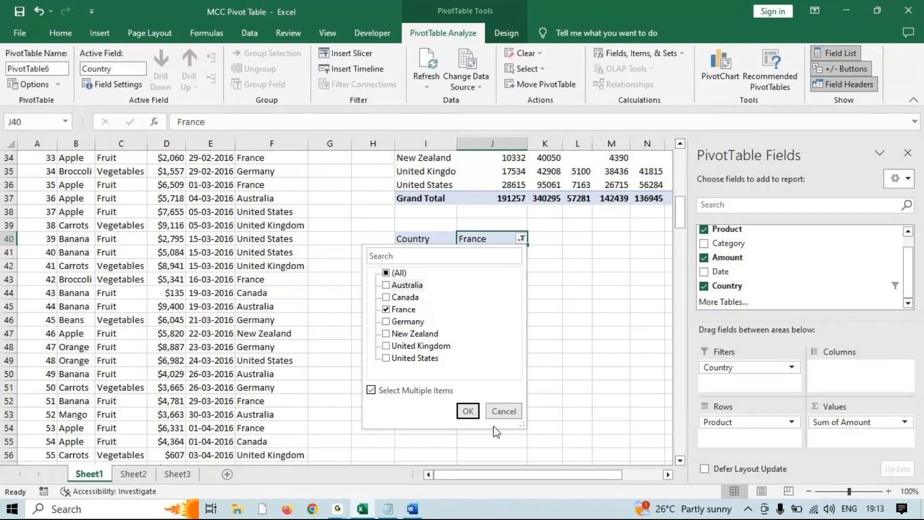
click(499, 414)
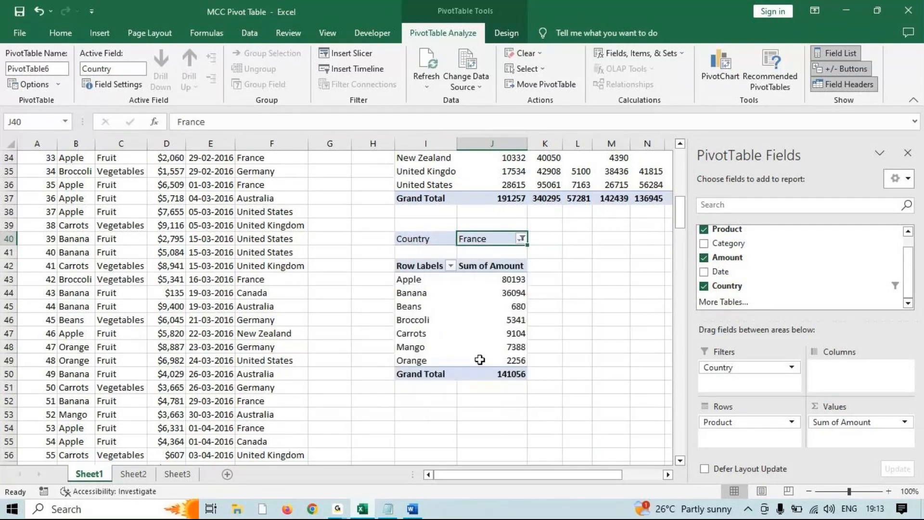
Insert another pivot table from the Sheet1 data on the existing worksheet at cell I63, below the France report
scroll(515, 308, down, 5)
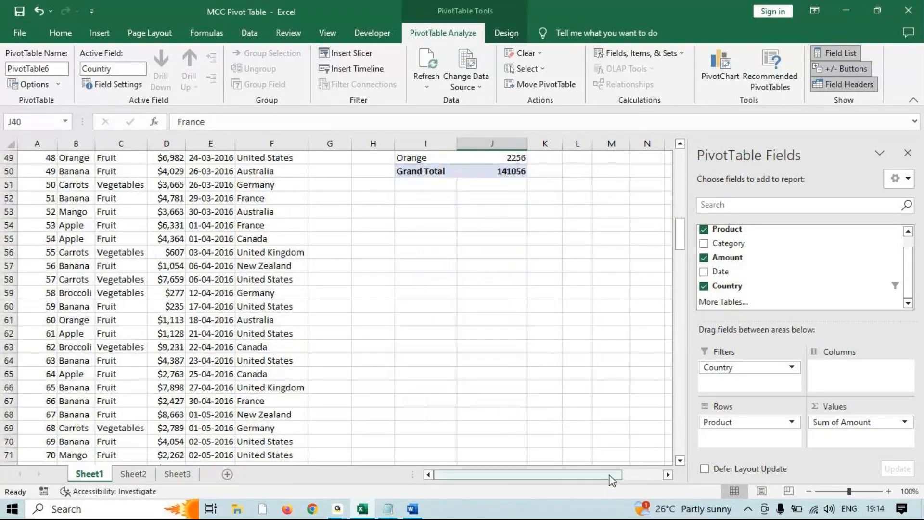
scroll(612, 479, right, 3)
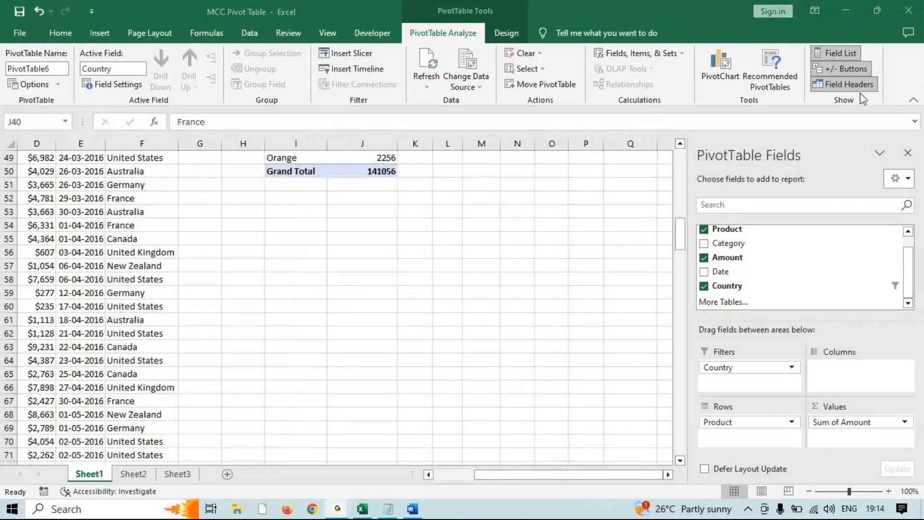
drag(496, 475, 456, 475)
click(120, 306)
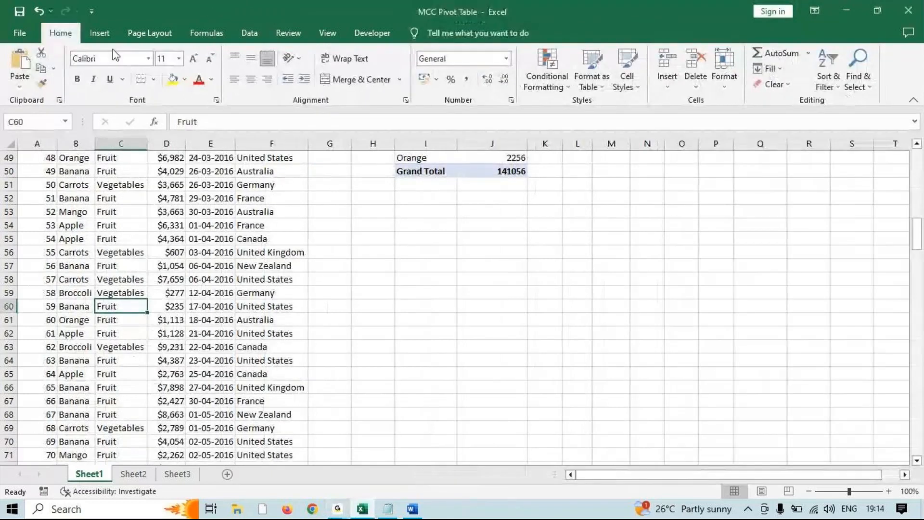
click(100, 33)
click(25, 60)
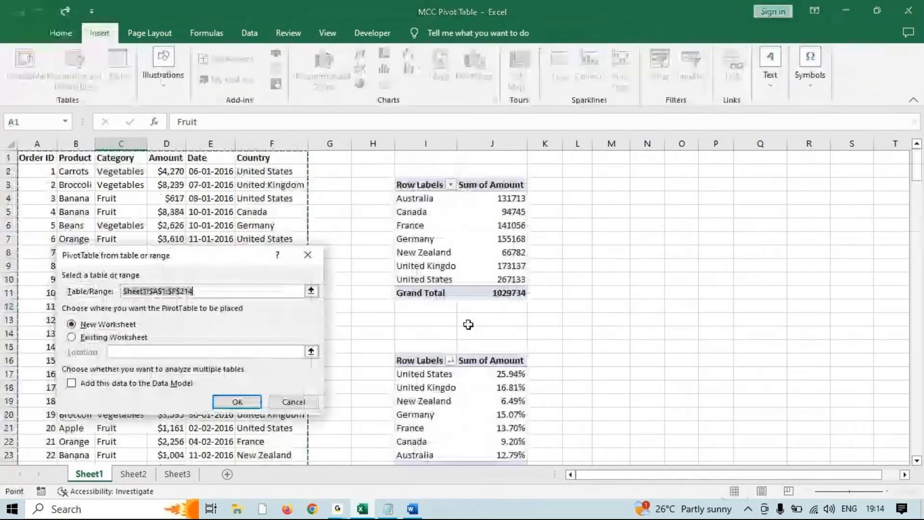
scroll(468, 323, down, 8)
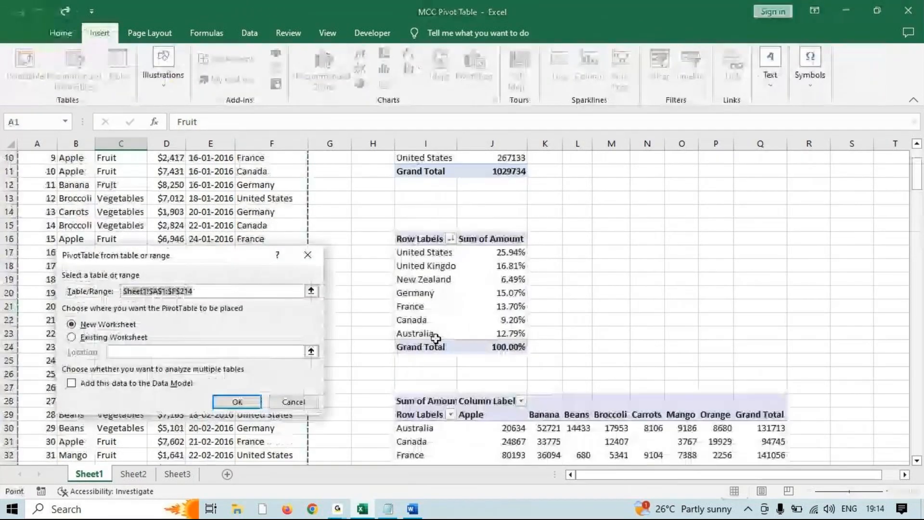
scroll(355, 324, down, 12)
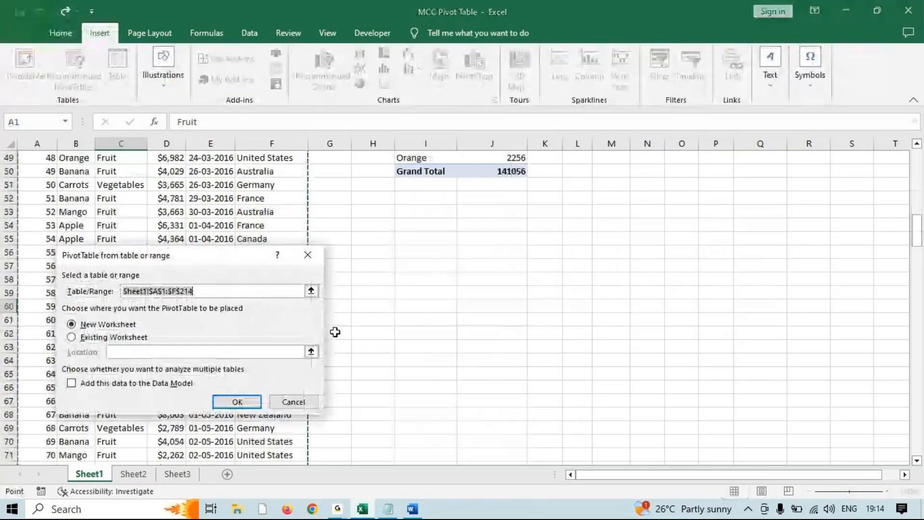
click(86, 338)
click(425, 185)
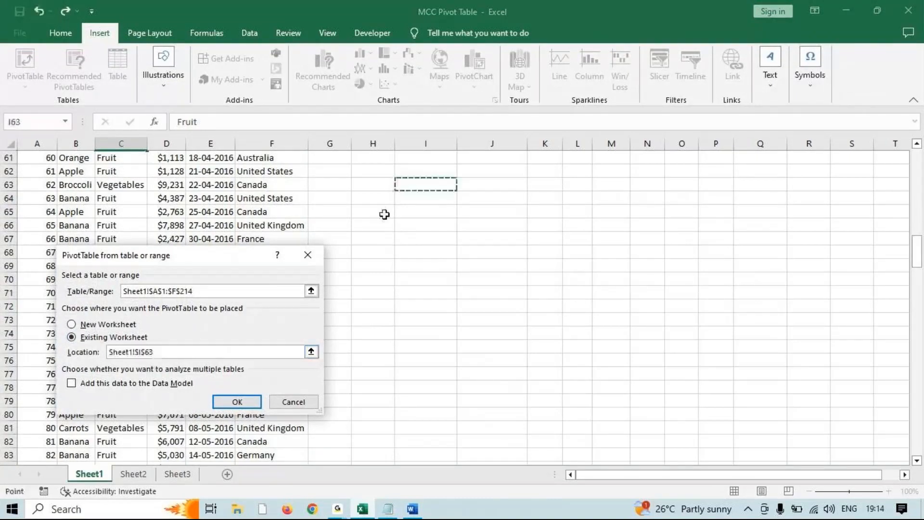
click(242, 403)
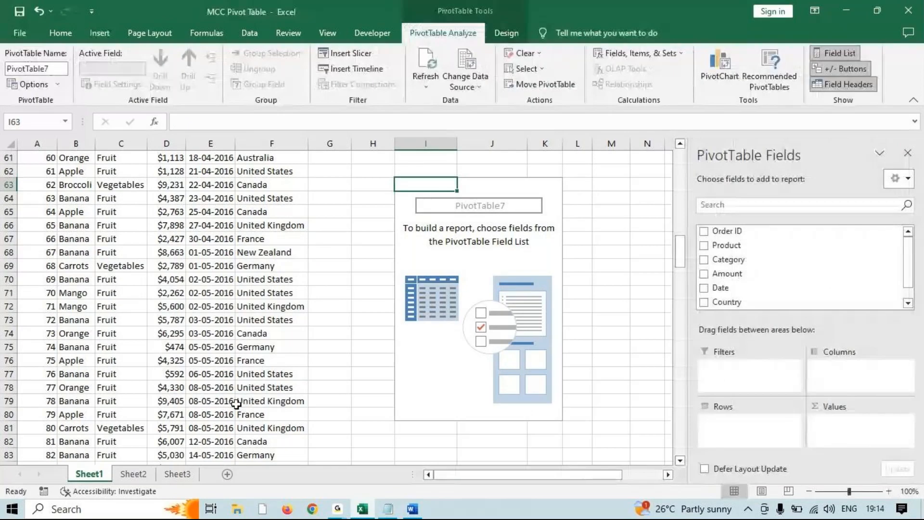
Build the pivot table at I63 with Country in Rows, Product in Columns and the sum of Amount in Values
click(726, 302)
drag(727, 245, 861, 370)
drag(727, 274, 876, 435)
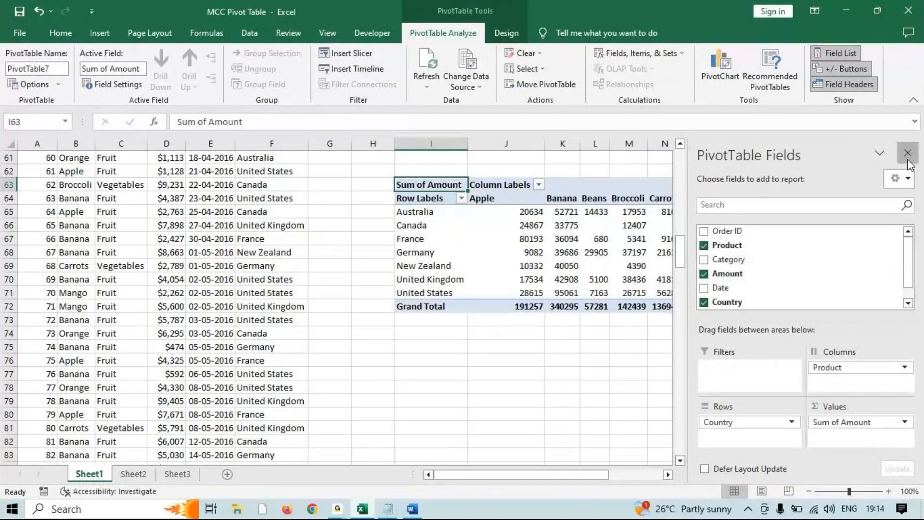
Hide the PivotTable field list so the country-by-product table fits on screen up to its Grand Total column
click(908, 153)
scroll(800, 273, down, 1)
click(904, 474)
click(905, 475)
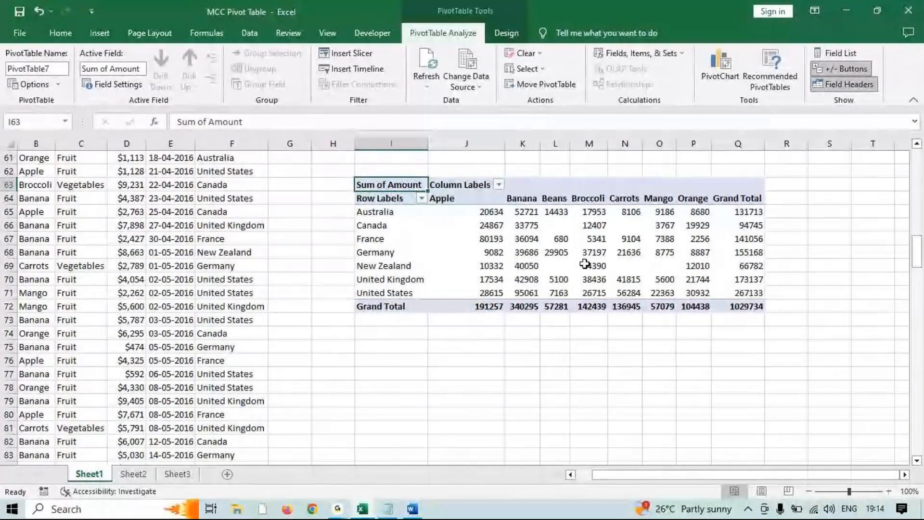
Choose Product, Category and Country as the fields to insert slicers for in the country-by-product pivot table
click(516, 240)
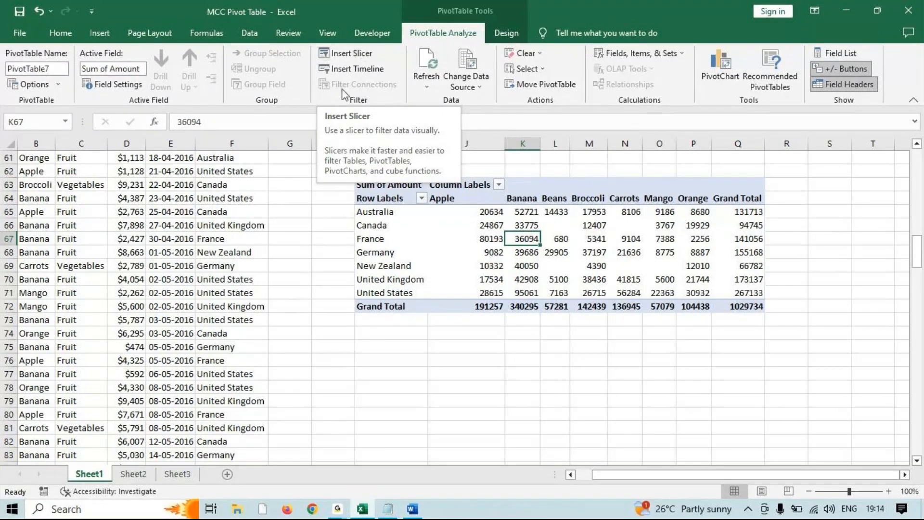
mouse_move(343, 514)
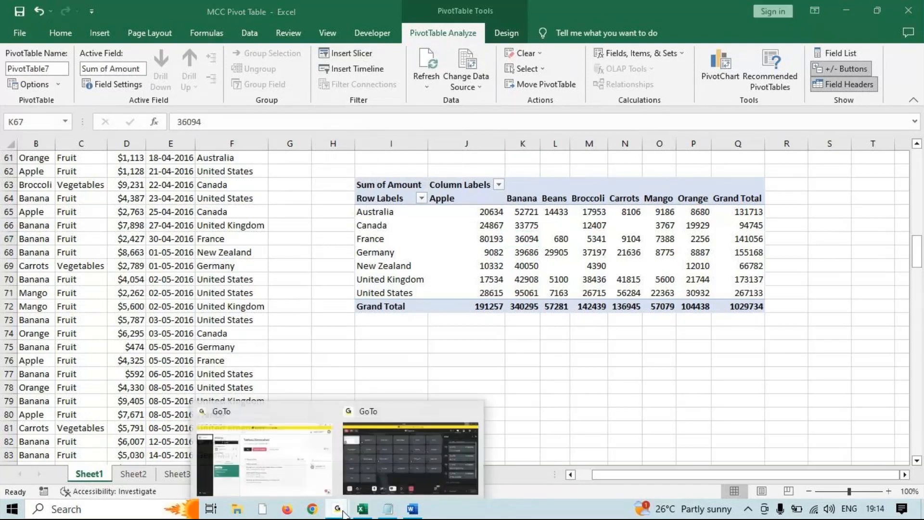
mouse_move(407, 462)
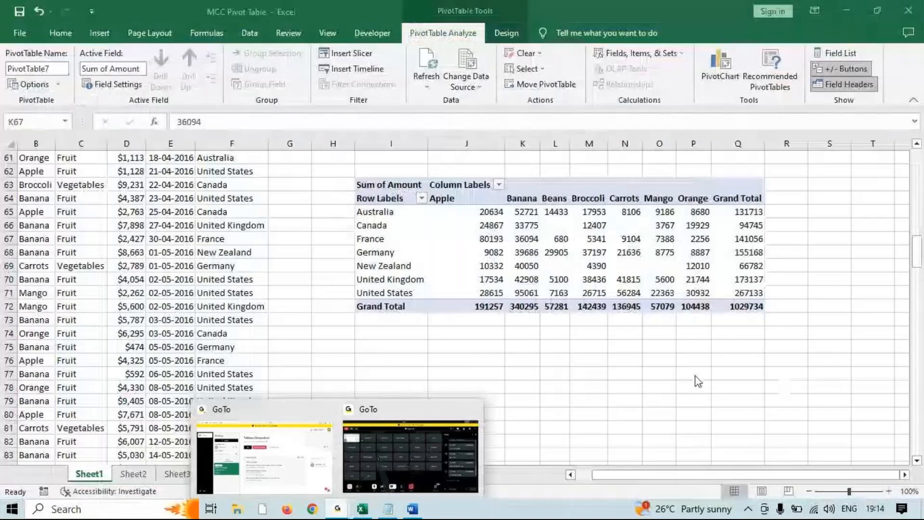
click(595, 239)
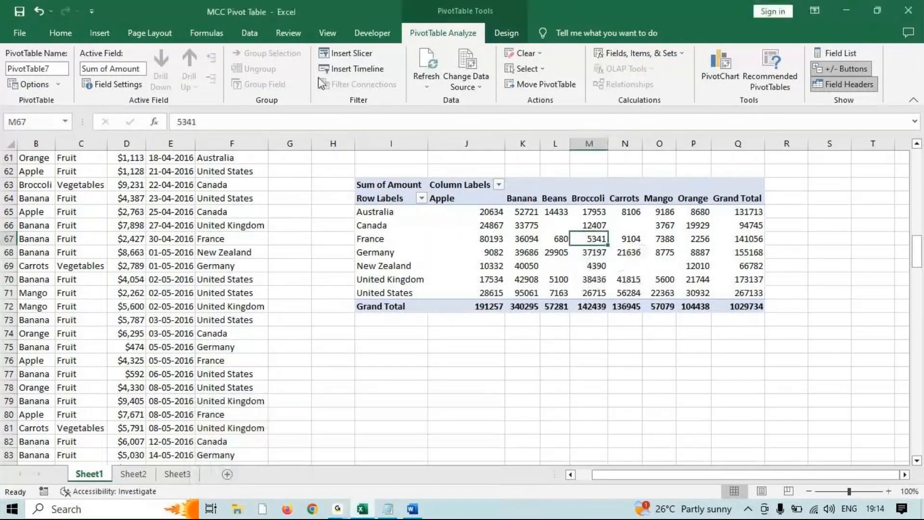
click(340, 52)
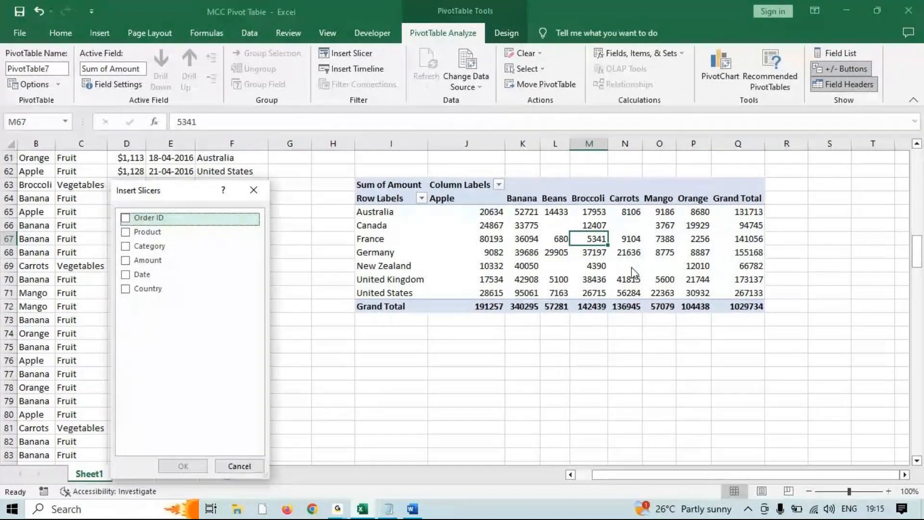
click(134, 234)
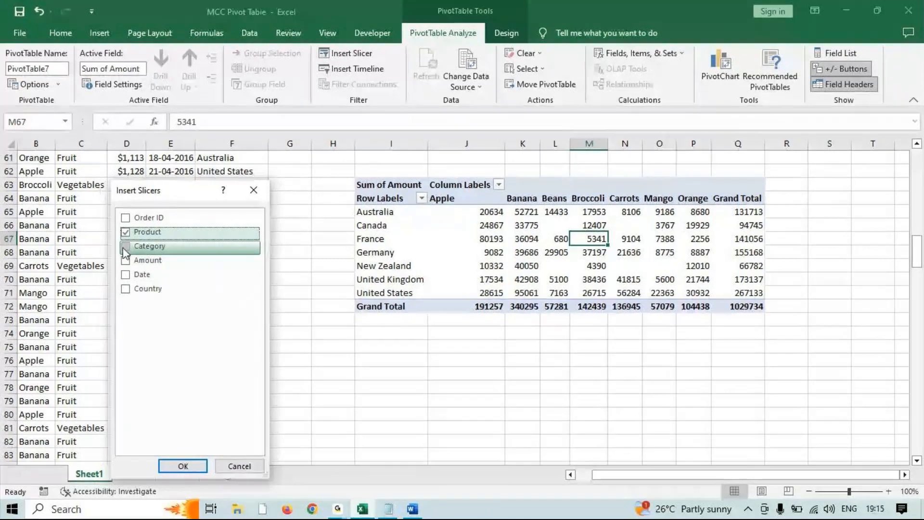
click(126, 247)
click(126, 291)
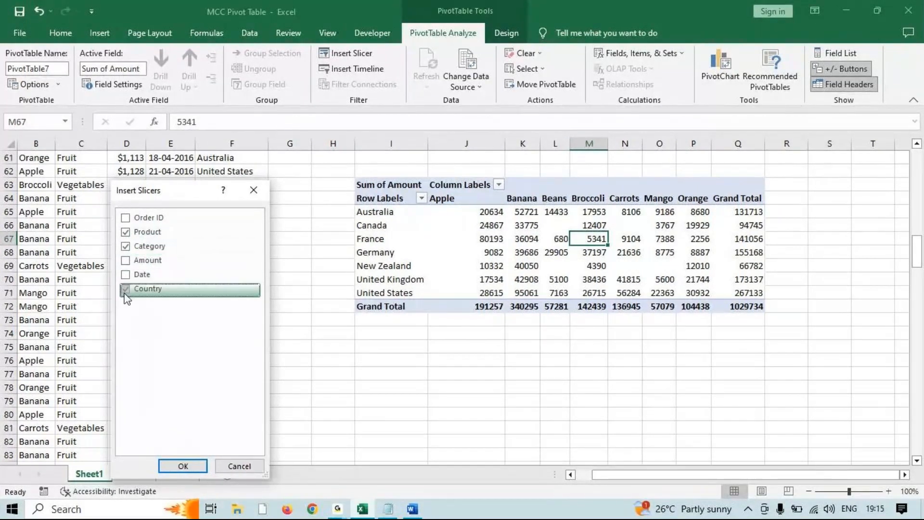
Insert the Product, Category and Country slicers and arrange them side by side just below the pivot table
key(Return)
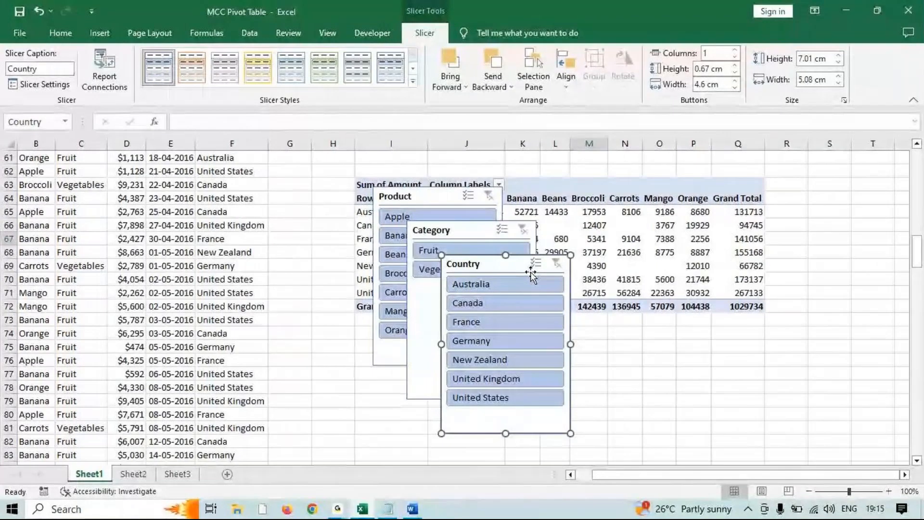
drag(530, 271, 744, 333)
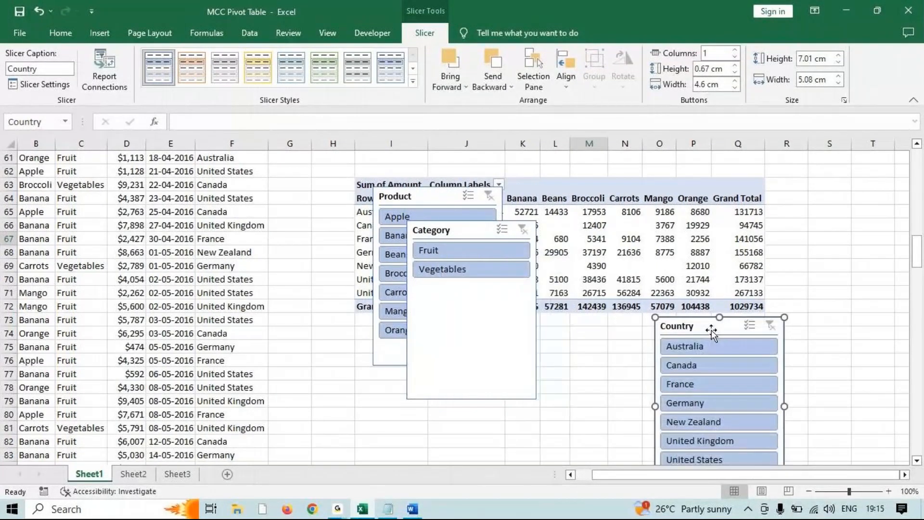
drag(479, 236, 577, 333)
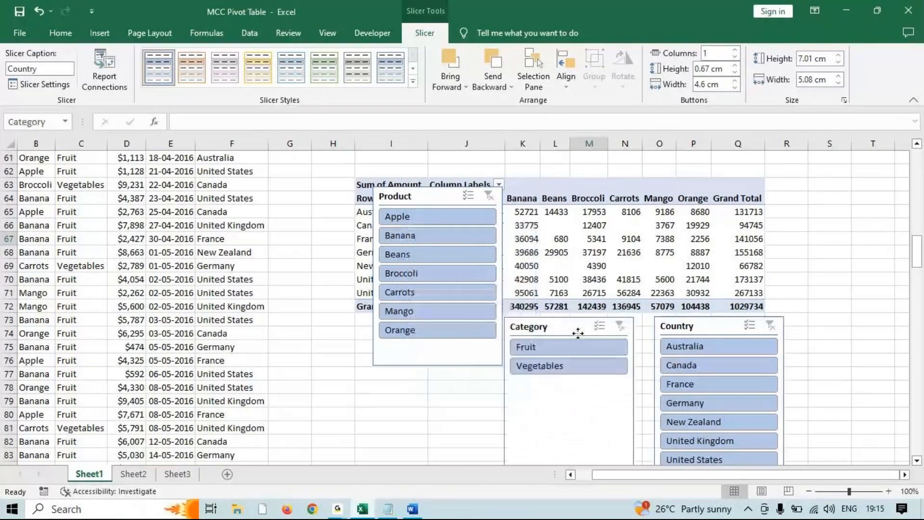
drag(432, 201, 418, 333)
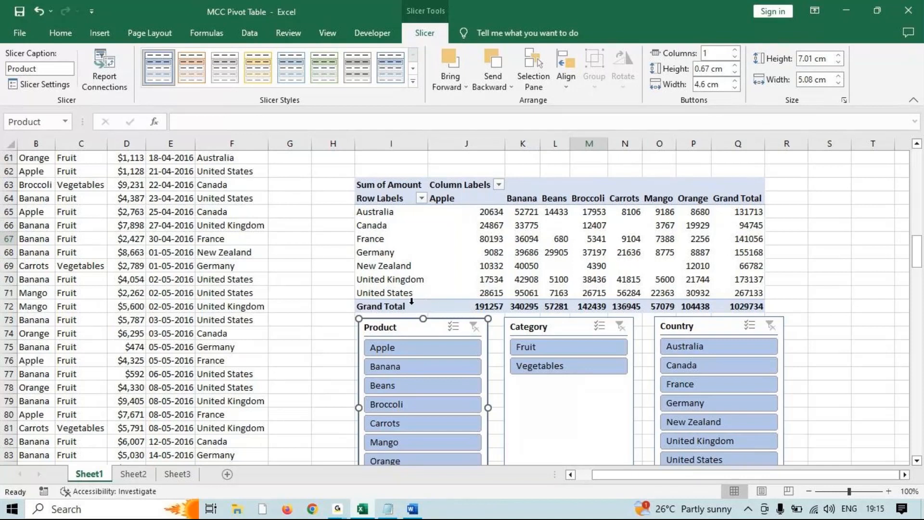
Filter the pivot table by Beans and by Carrots in turn with the Product slicer, and clear its filter
click(422, 386)
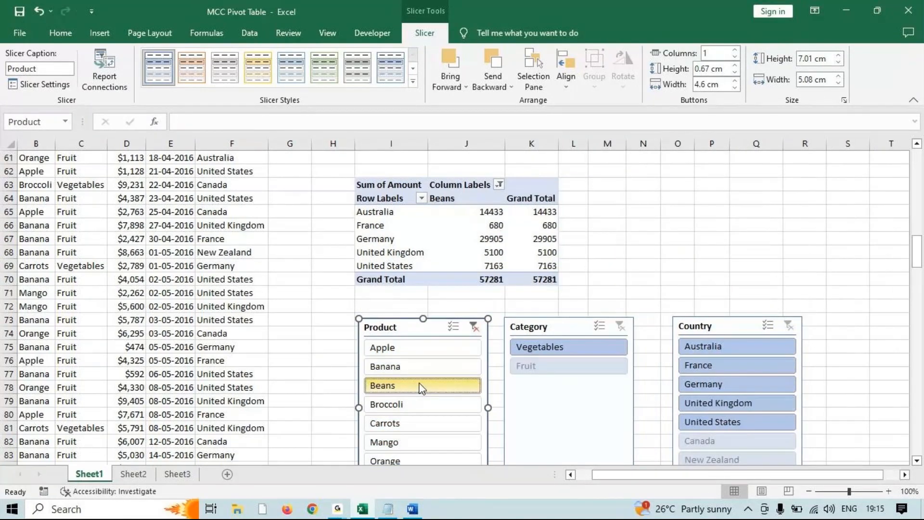
click(406, 424)
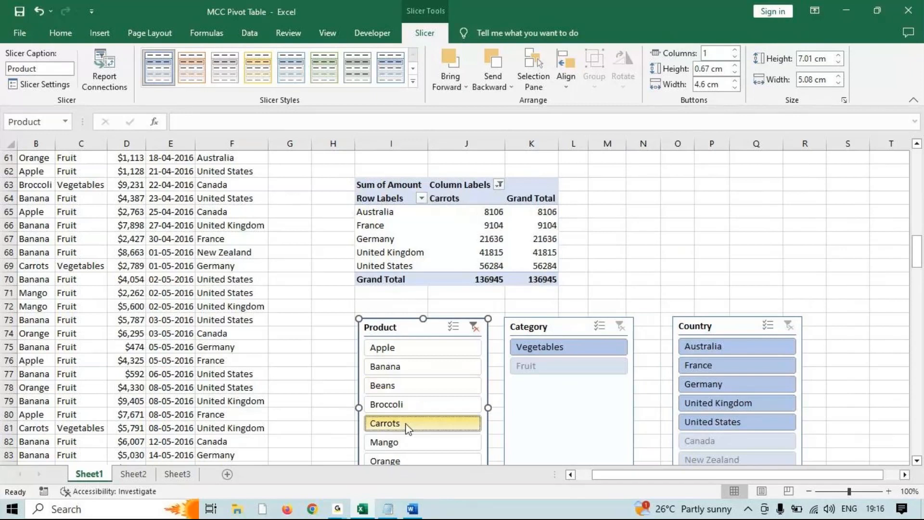
click(474, 328)
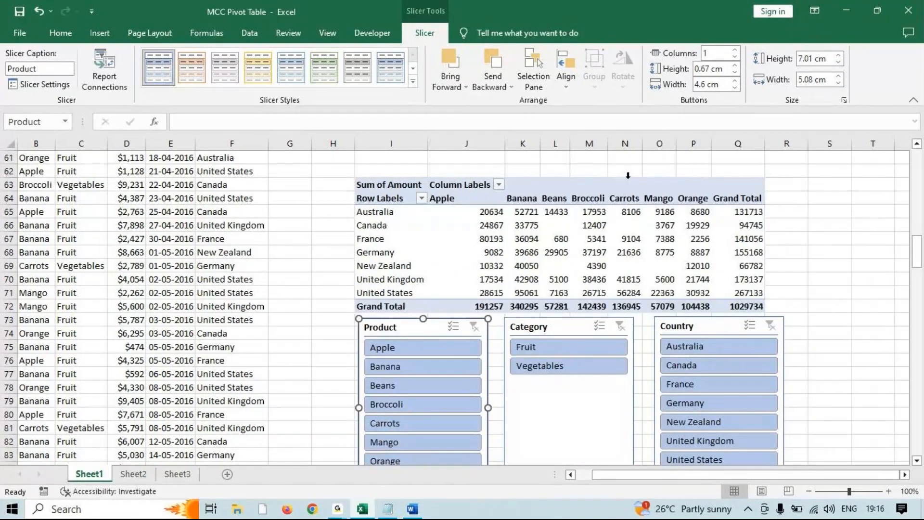
Filter the pivot table by Fruit and by Vegetables in turn with the Category slicer, and clear its filter
click(534, 348)
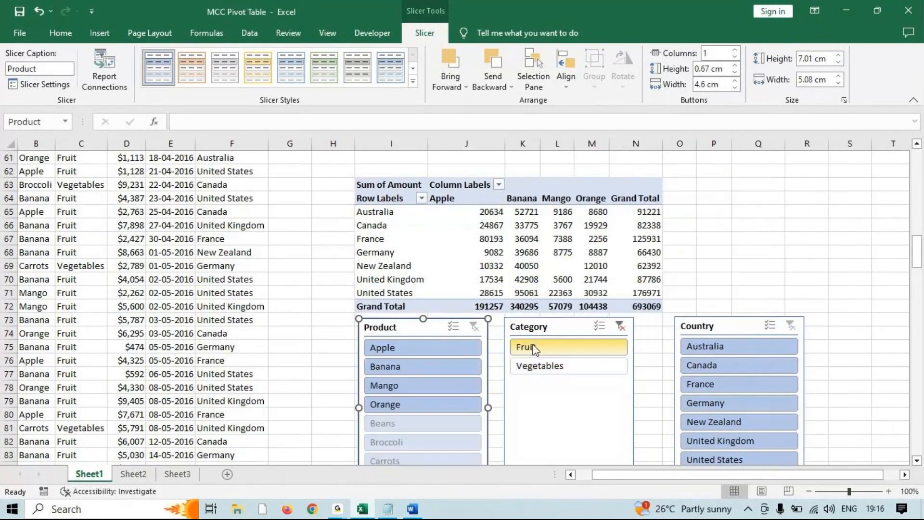
click(535, 367)
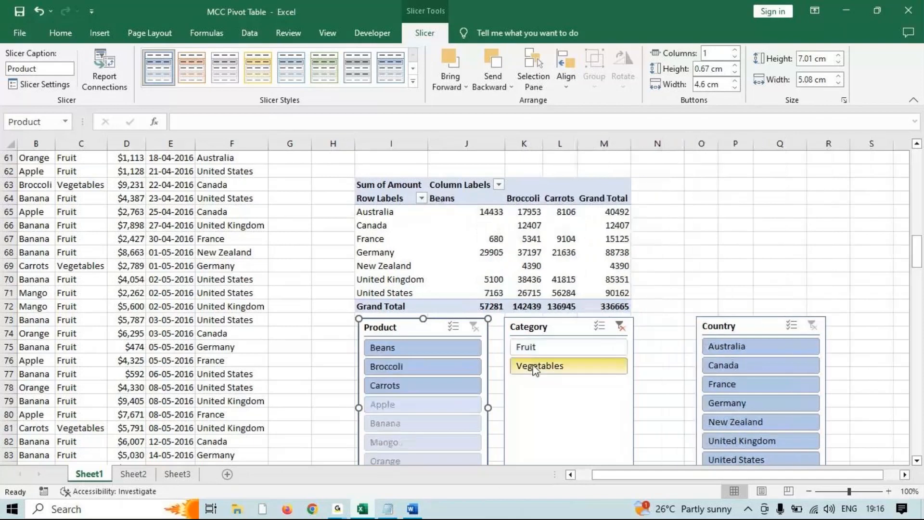
click(620, 326)
Filter the pivot table with the Country slicer to show Australia, France, New Zealand and United Kingdom together
click(696, 346)
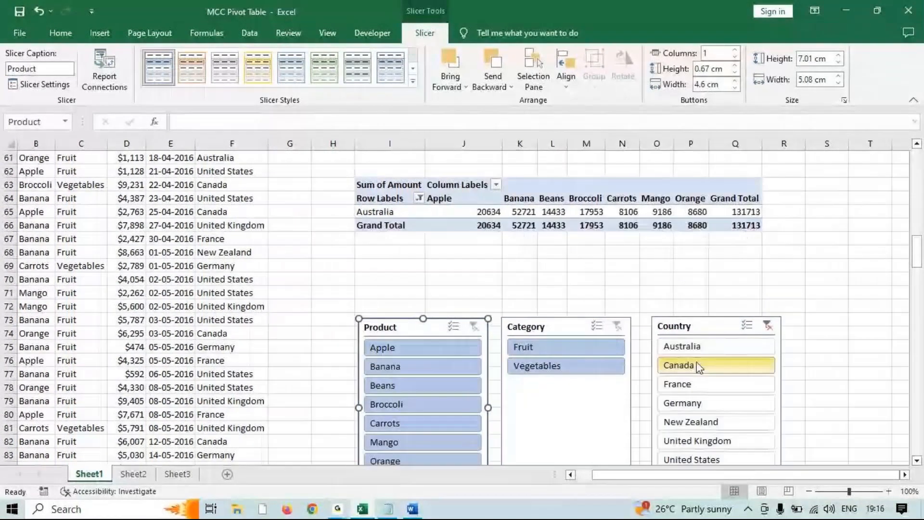
click(697, 383)
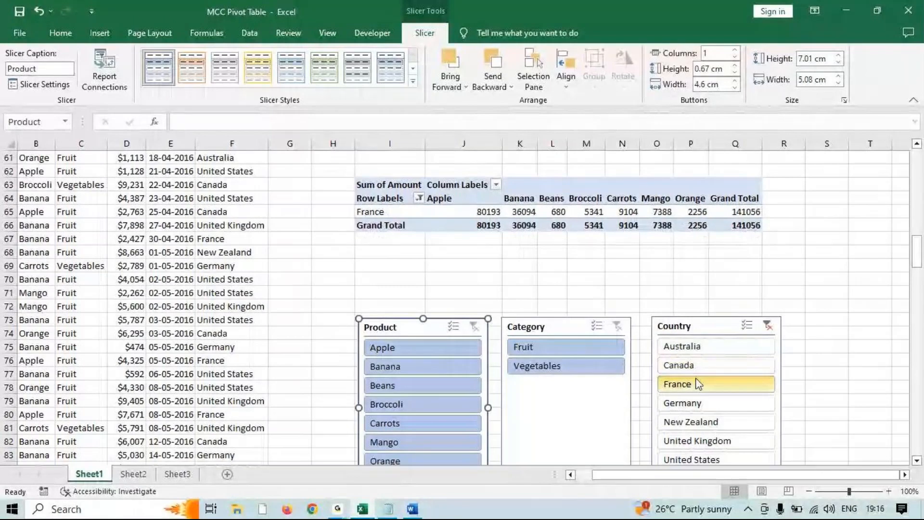
ctrl+click(709, 354)
ctrl+click(707, 421)
ctrl+click(708, 440)
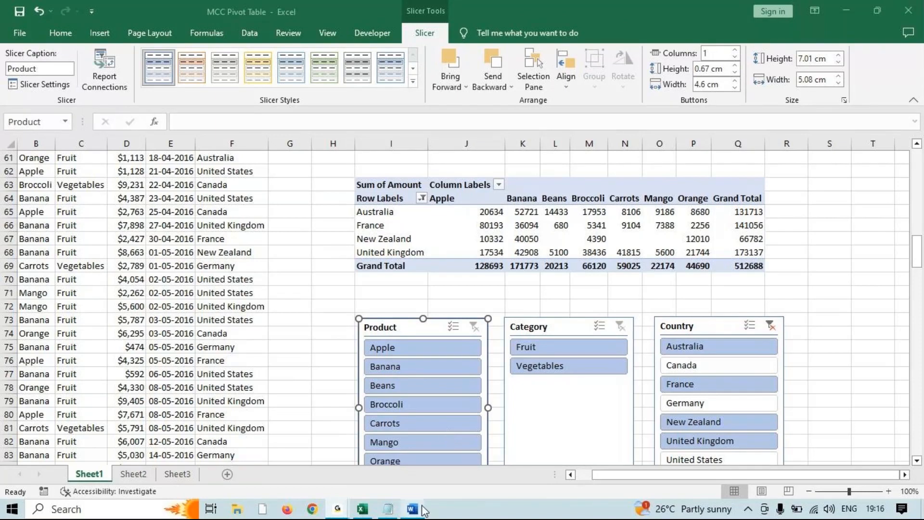
Switch to the Notepad notes and add the line "Slicer supports for table and pivot table .." below the slicer definition
mouse_move(425, 510)
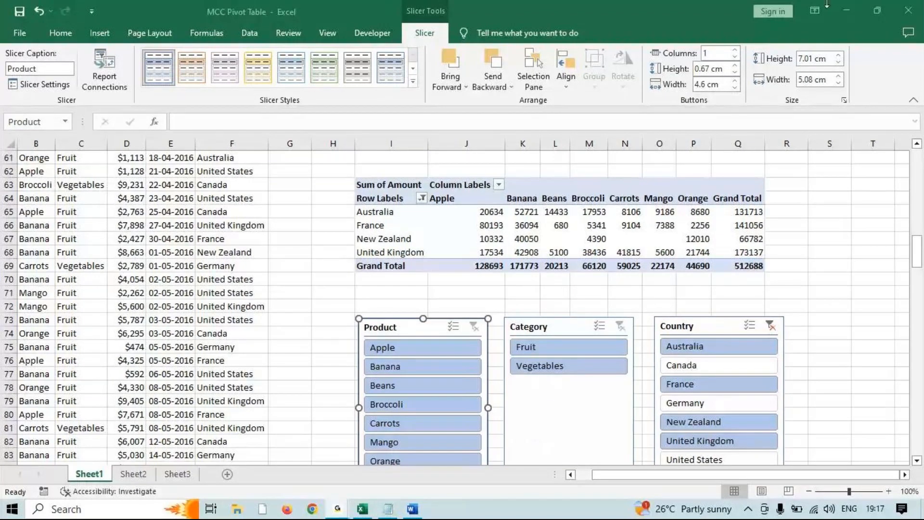
click(847, 11)
key(Return)
key(Return)
text(Sli)
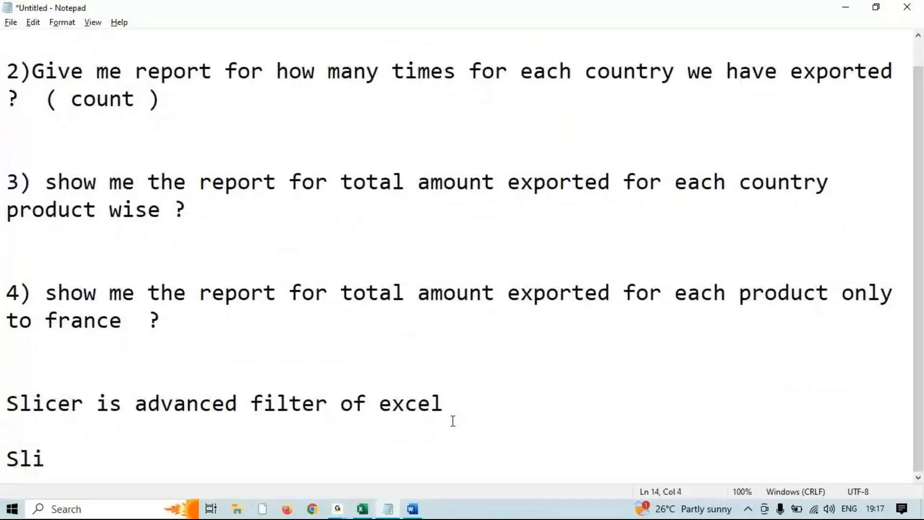
text(cer su)
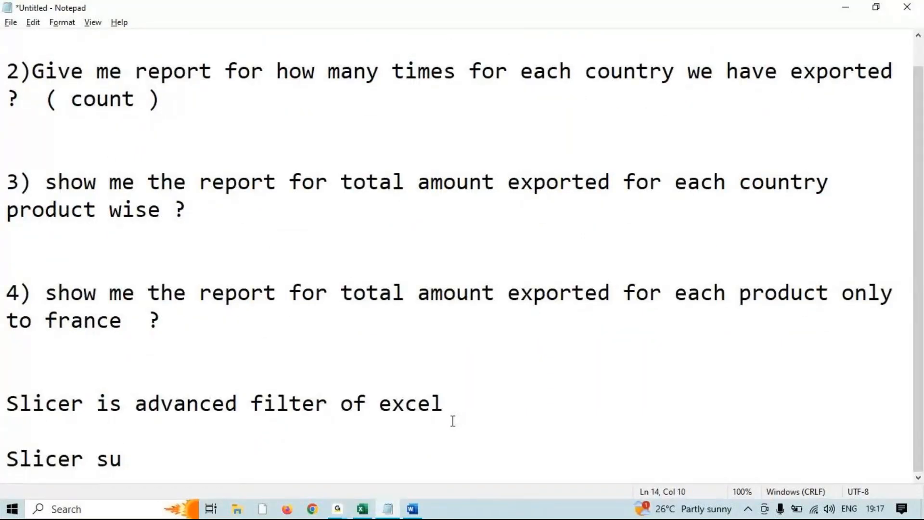
text(pports )
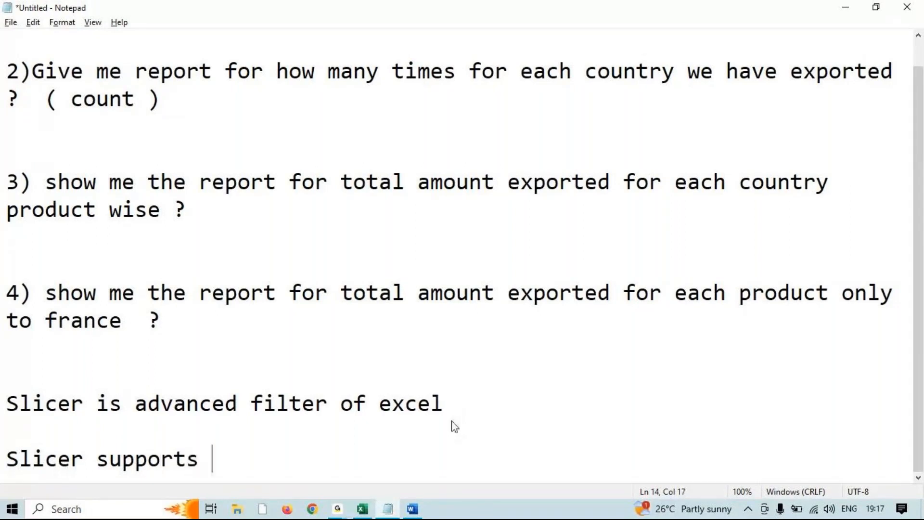
text(for ta)
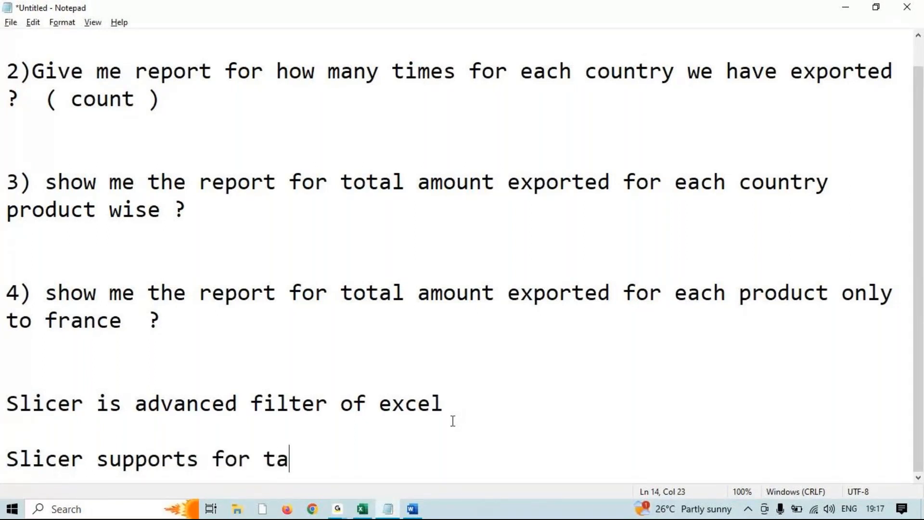
text(ble and )
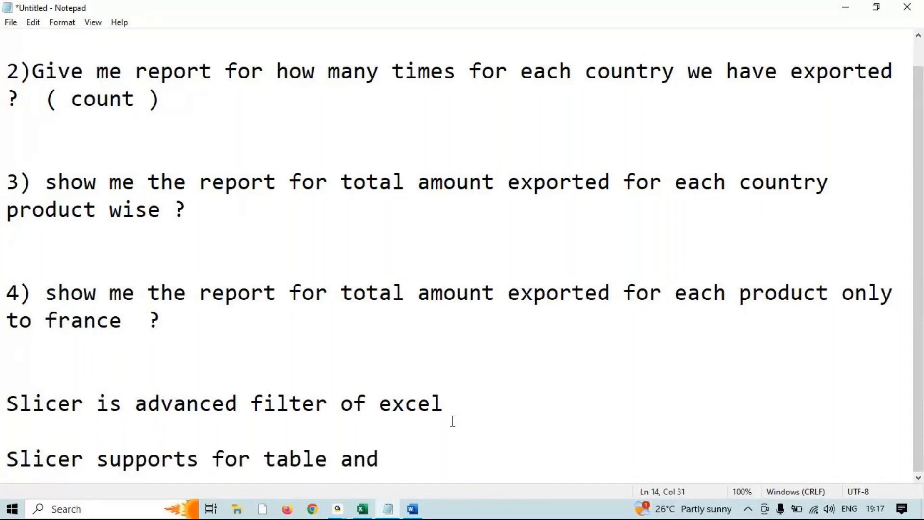
text(pivot table ..)
Add the line "but not for range" after a blank line at the end of the notes
key(Return)
key(Return)
text(bu)
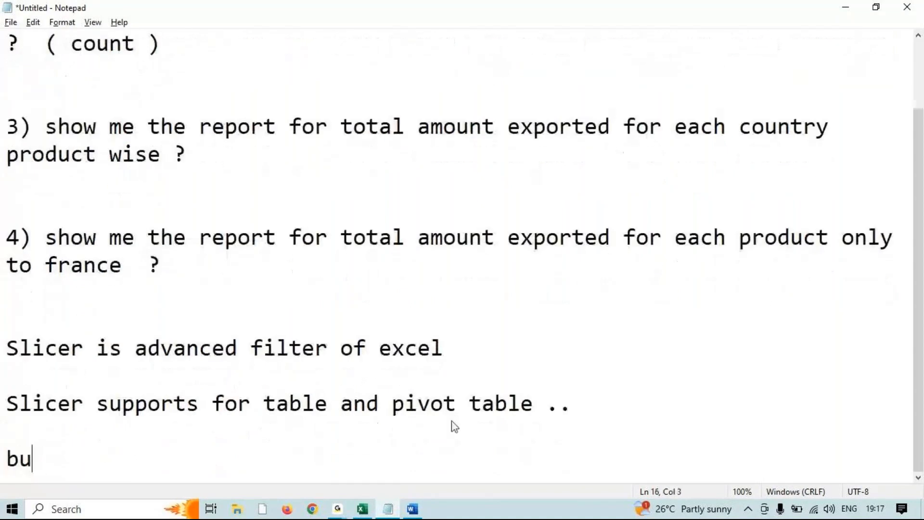
text(t not )
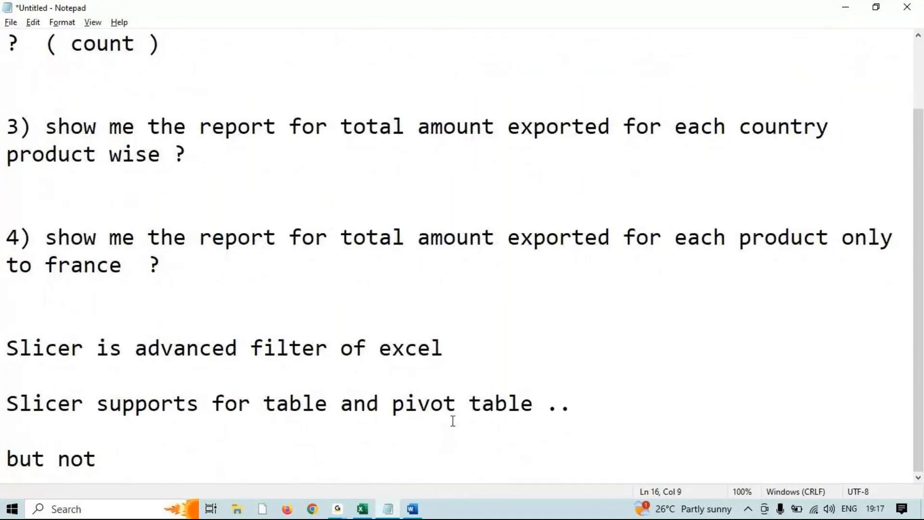
text(for range)
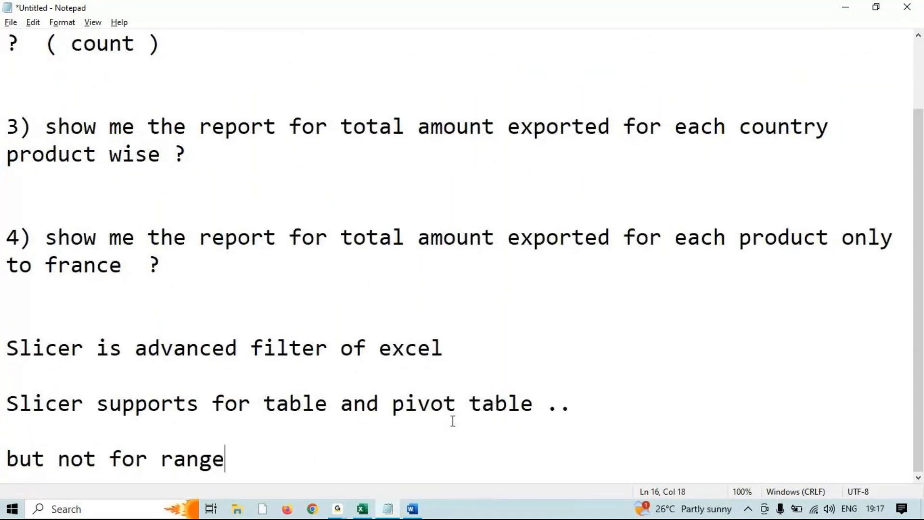
Switch to Excel, try to insert a slicer for the plain data range on Sheet1, and dismiss the connections dialog
click(361, 507)
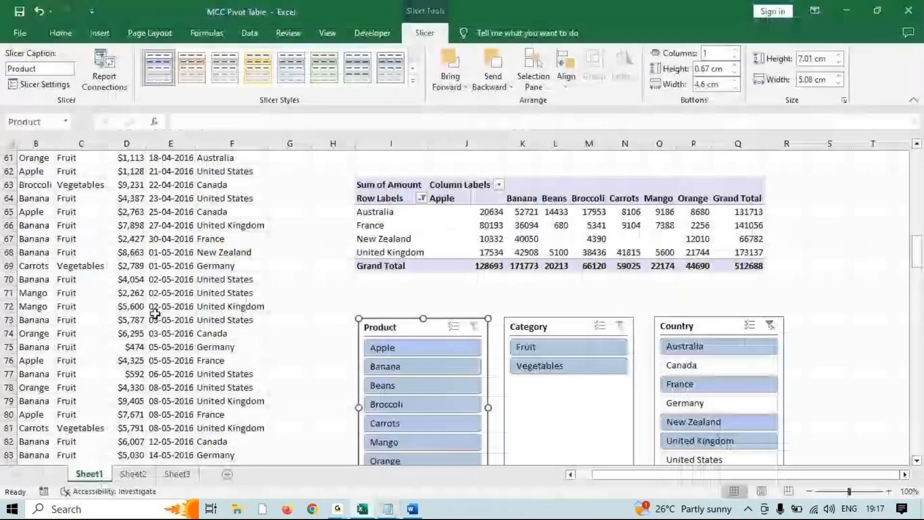
click(126, 253)
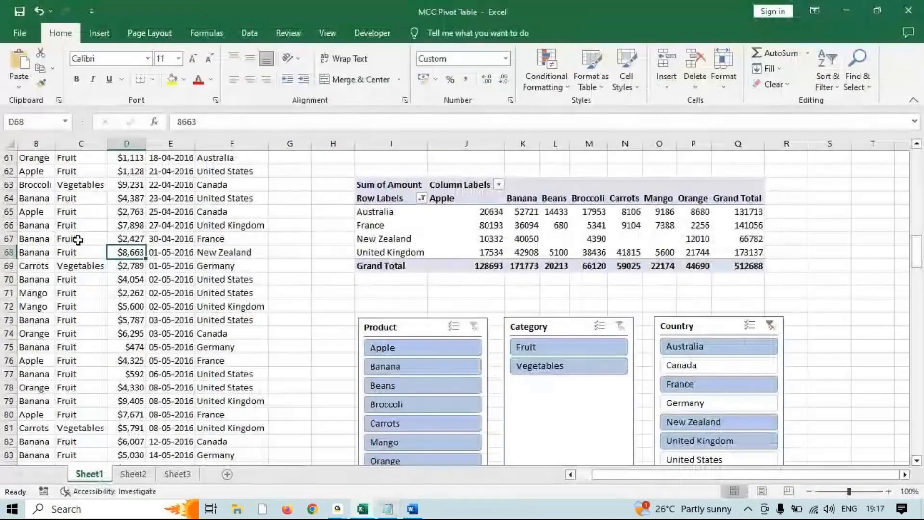
scroll(79, 245, up, 14)
drag(89, 261, 50, 209)
scroll(50, 209, up, 6)
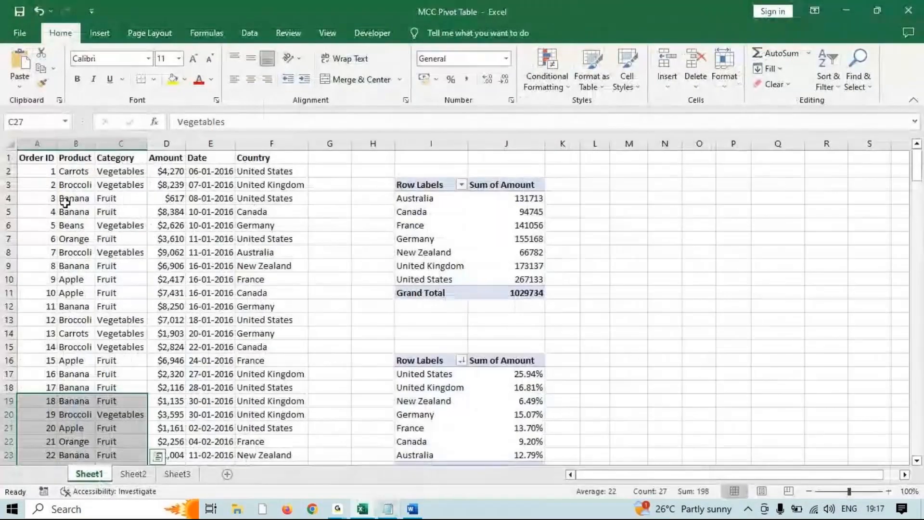
click(73, 200)
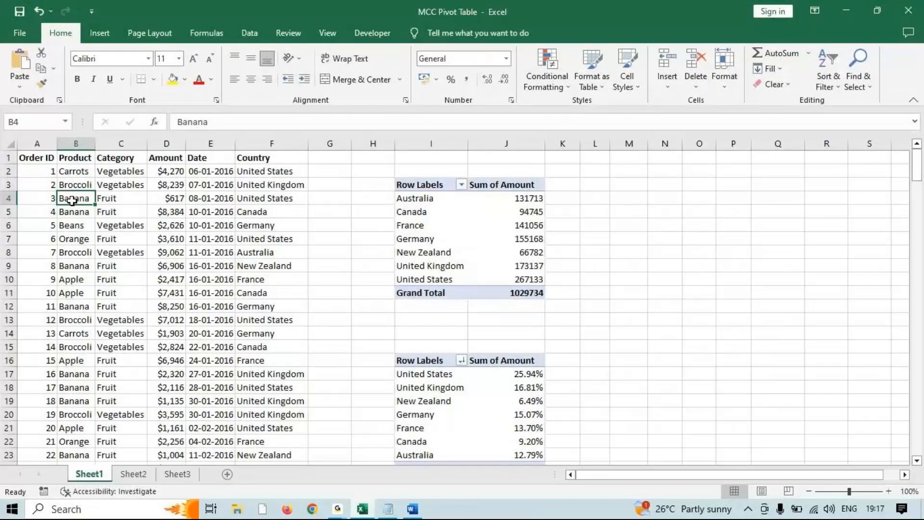
click(100, 32)
click(670, 71)
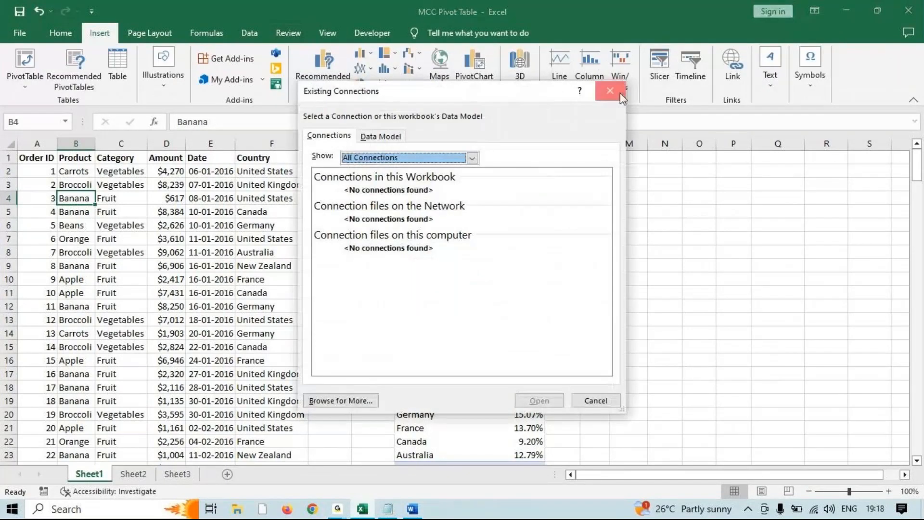
click(619, 91)
Convert the data range A1:F214 into a table with headers and open its slicer field choices
click(201, 226)
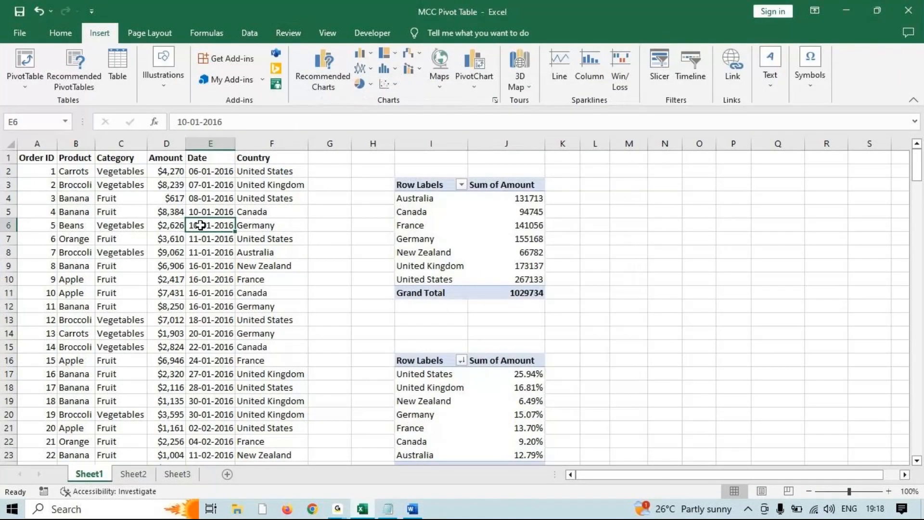
key(ctrl+t)
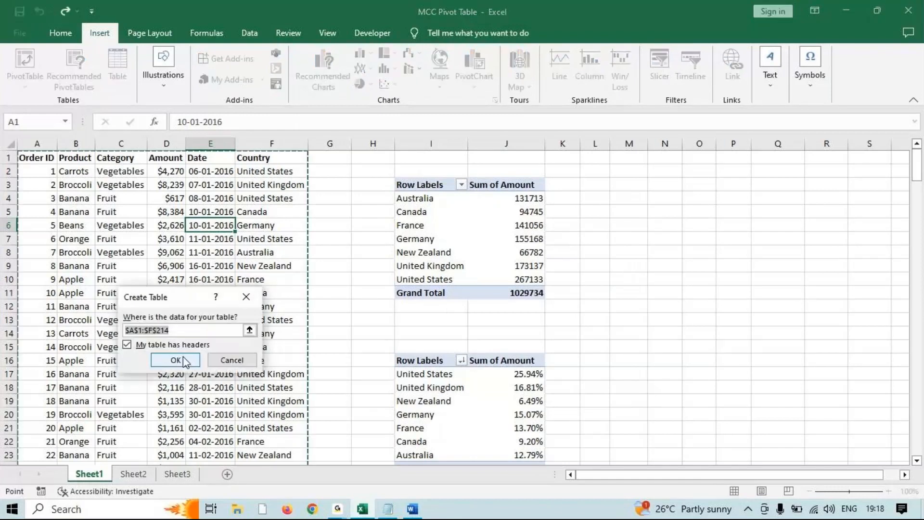
click(180, 359)
click(189, 276)
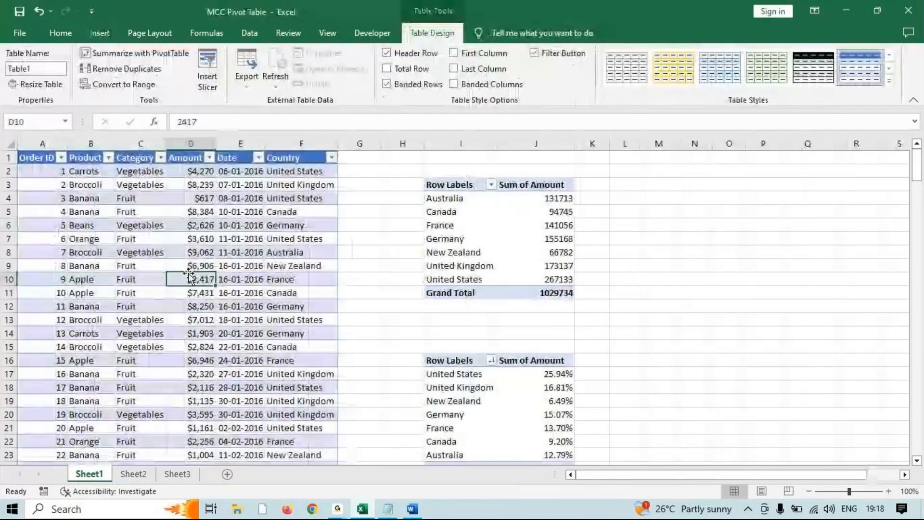
click(208, 68)
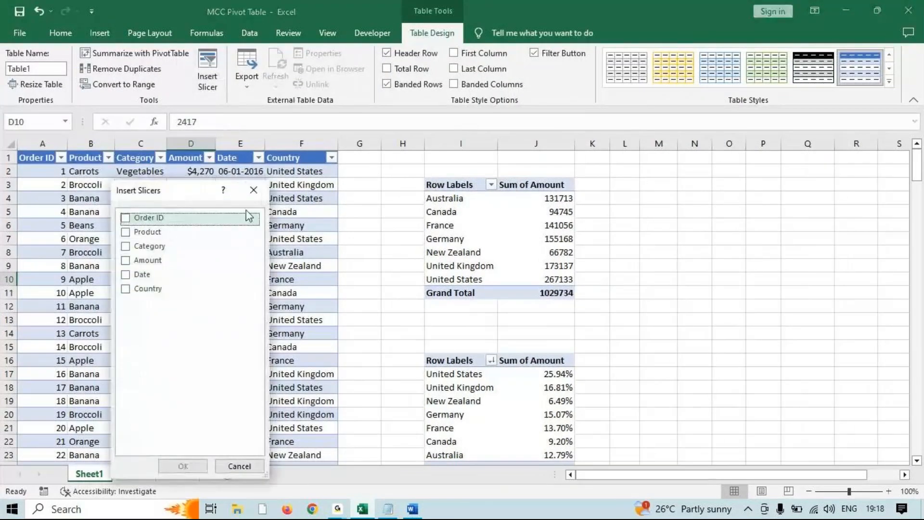
Dismiss the slicer choices and undo the table conversion so the data is a plain range again
click(254, 190)
key(ctrl+z)
scroll(216, 206, down, 2)
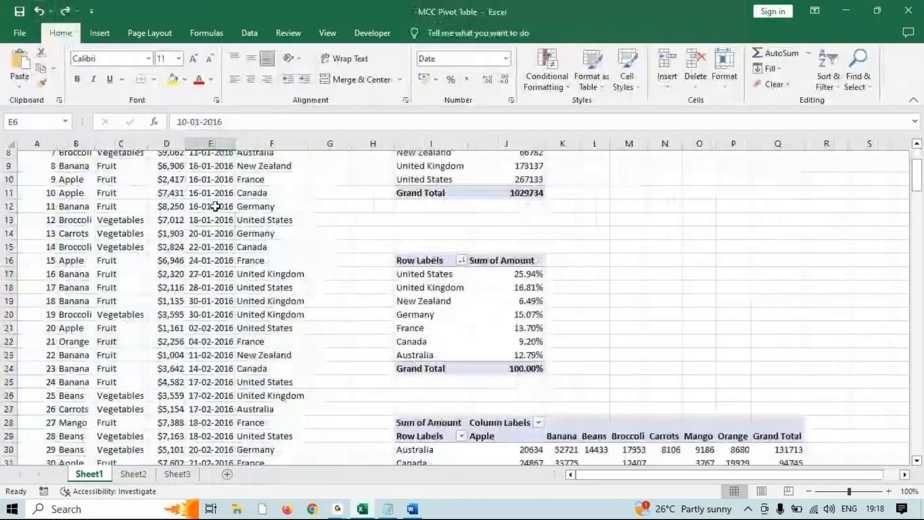
scroll(215, 206, down, 1)
Switch to Notepad and add the line "Filtering the report based on date and time is called timeline ..." at the end, after blank lines
click(388, 509)
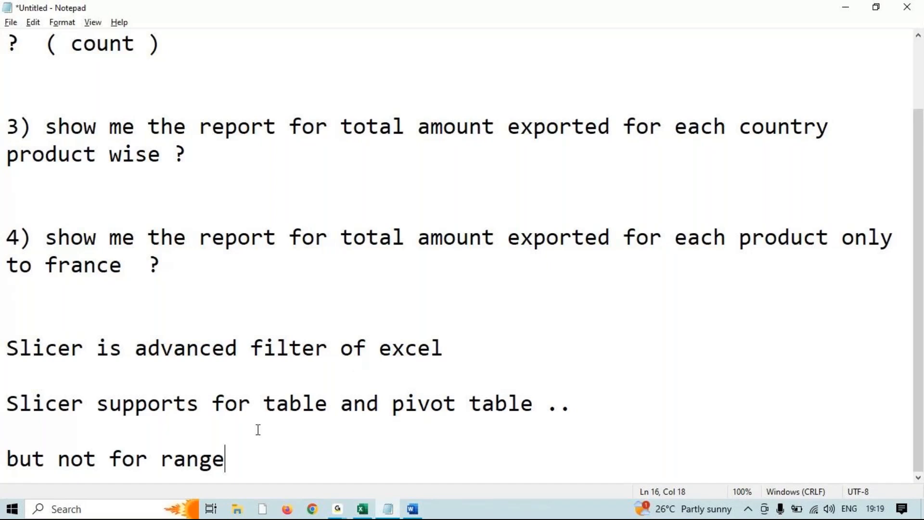
key(Return)
key(Return)
key(Return)
key(Return)
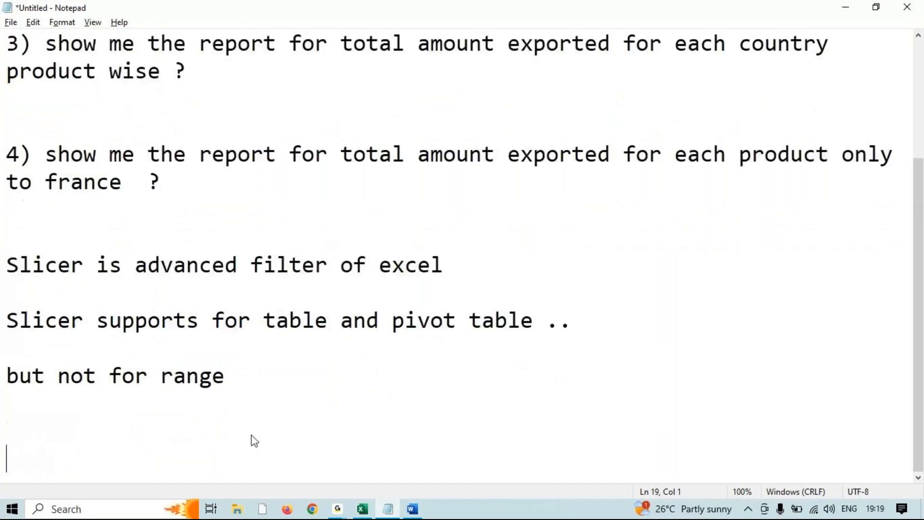
text(Filter the)
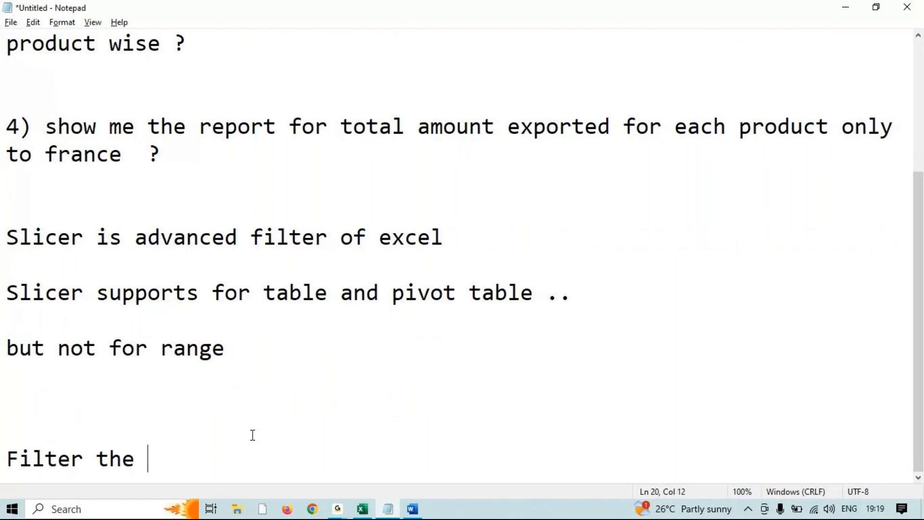
key(BackSpace)
key(BackSpace)
key(BackSpace)
key(BackSpace)
key(BackSpace)
key(BackSpace)
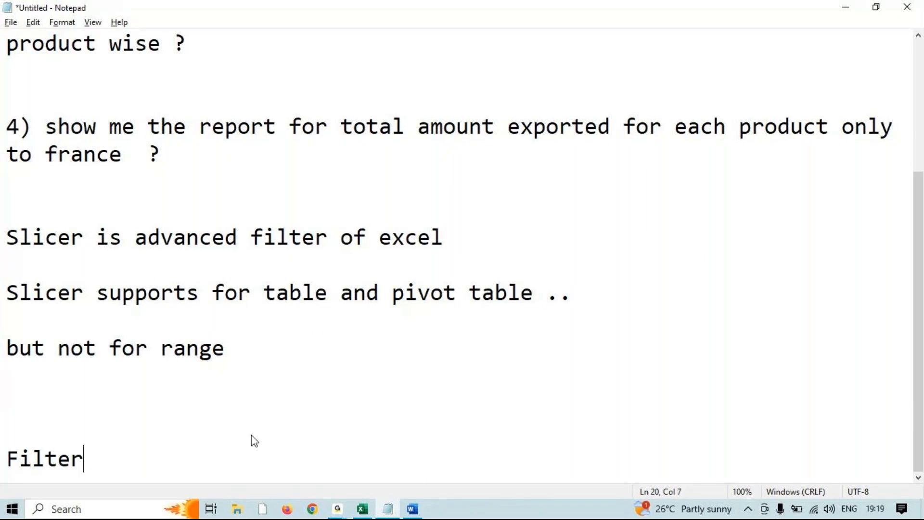
text(ring the repo)
text(rt b)
text(a)
key(BackSpace)
text(based on )
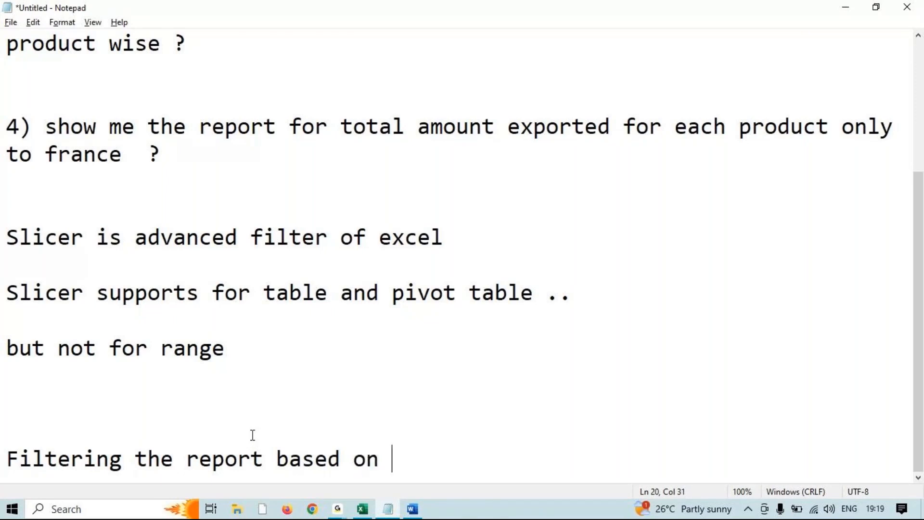
text(data a)
key(BackSpace)
key(BackSpace)
key(BackSpace)
text(e and )
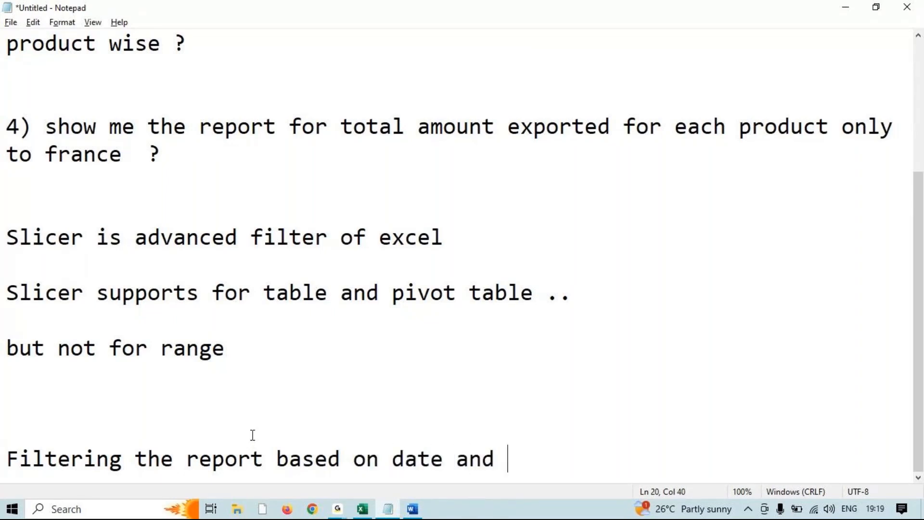
text(time is calle)
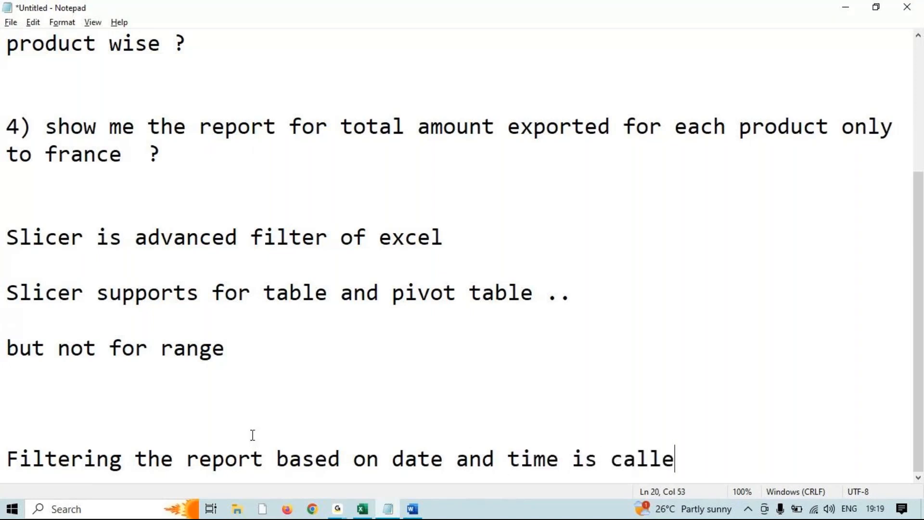
text(d timeline ...)
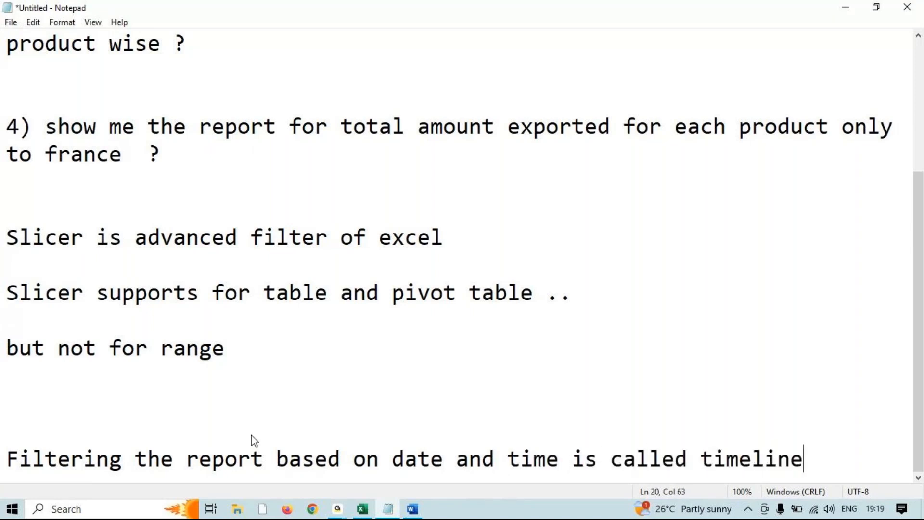
Below a blank line, add the text "if u have to timeline ur data should be as pivot table"
key(Return)
key(Return)
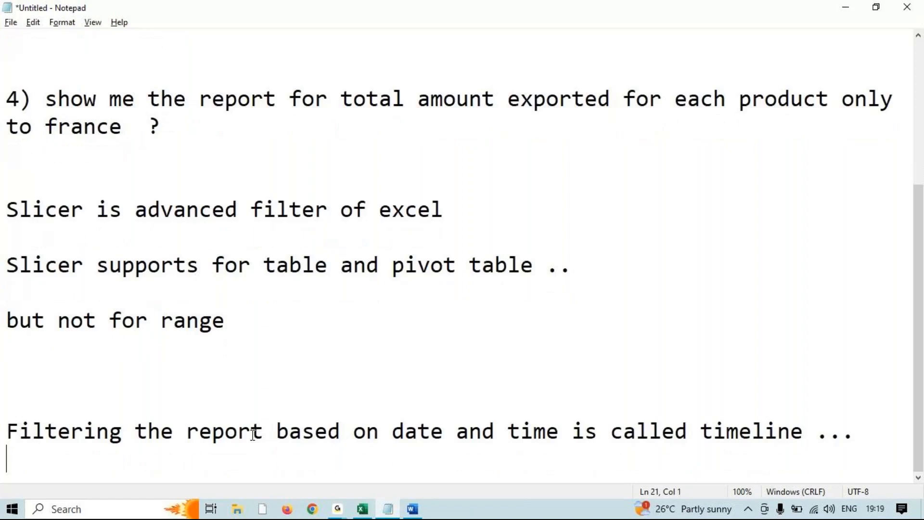
text(if u have )
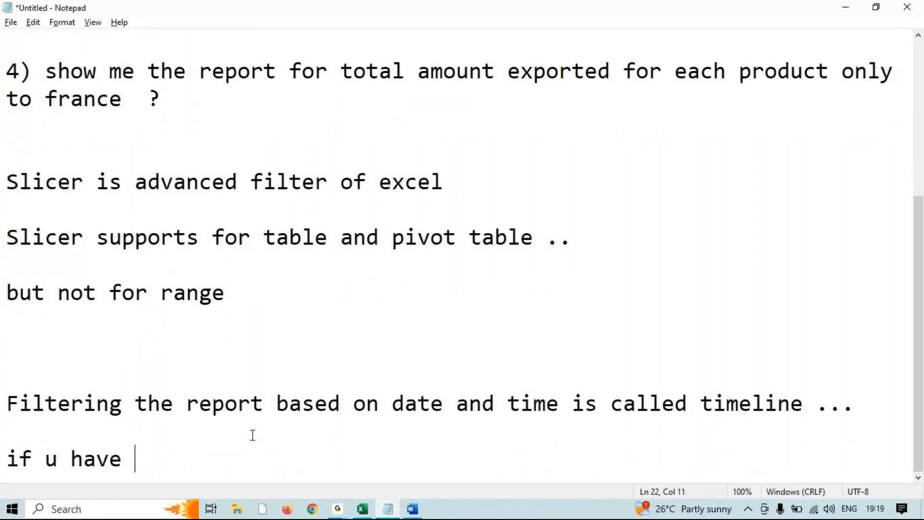
text(to time)
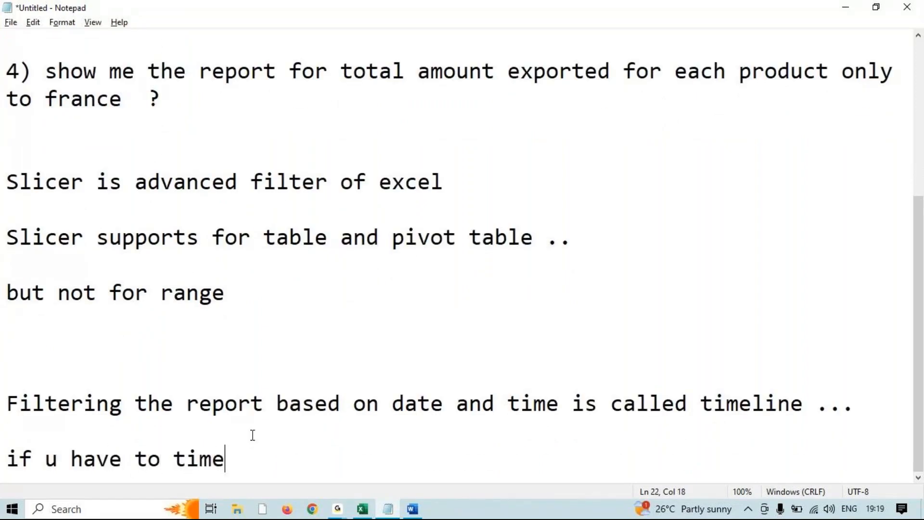
key(BackSpace)
text(eline ur)
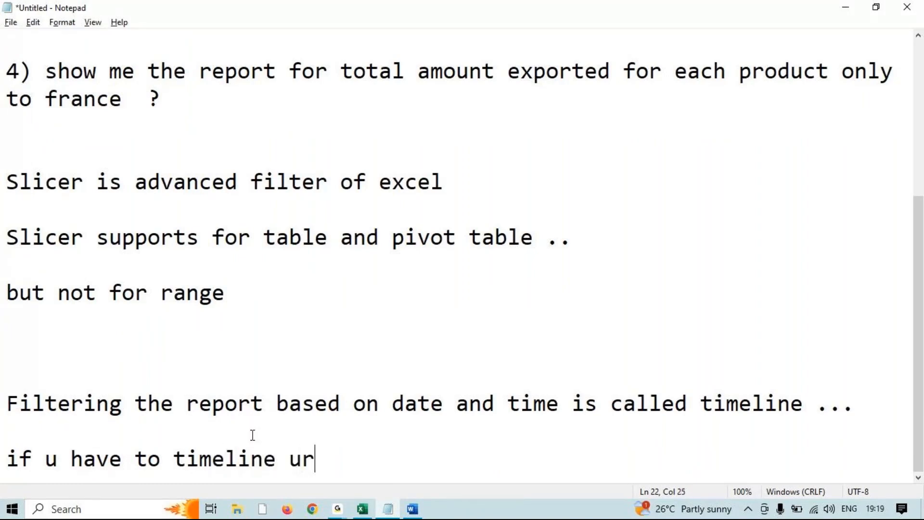
text( date)
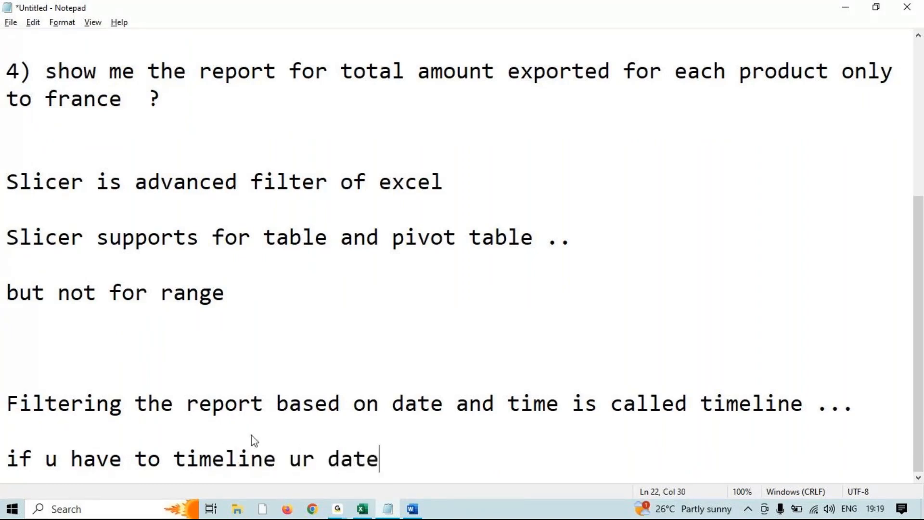
key(BackSpace)
text(a shoud)
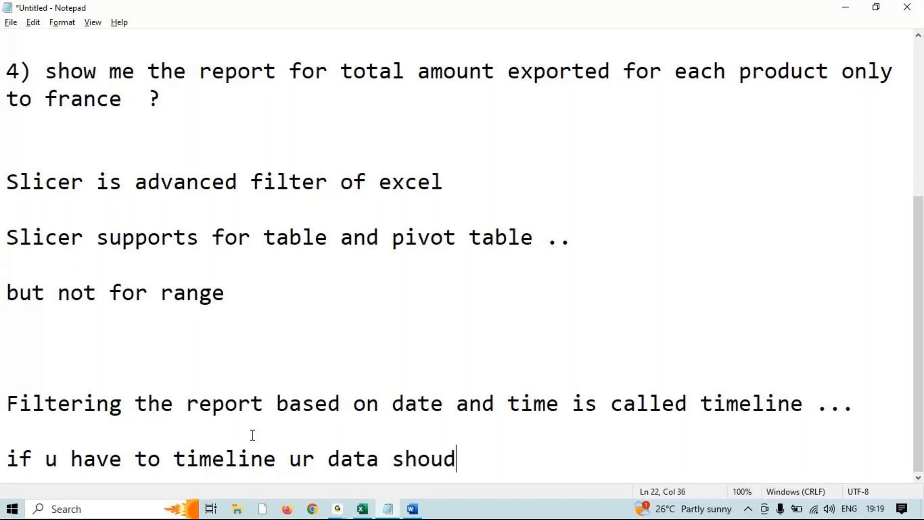
key(BackSpace)
text(ld be as )
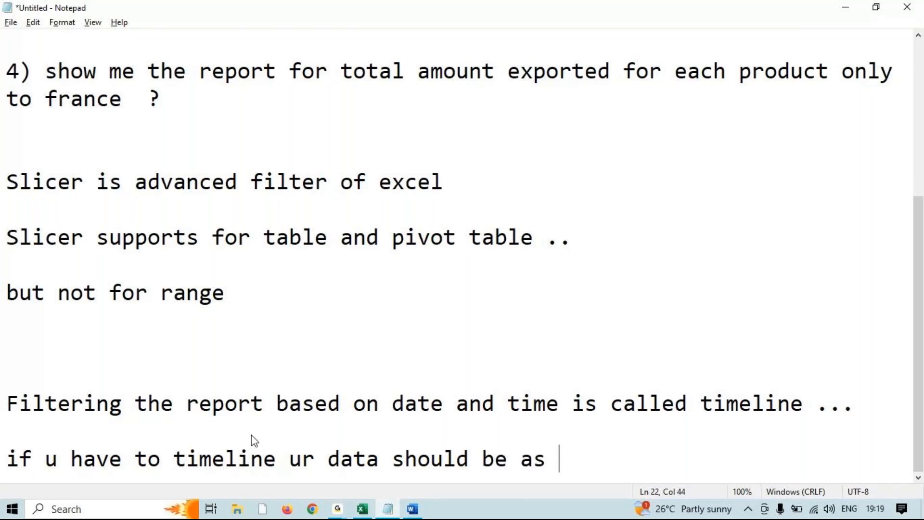
text(pivot table)
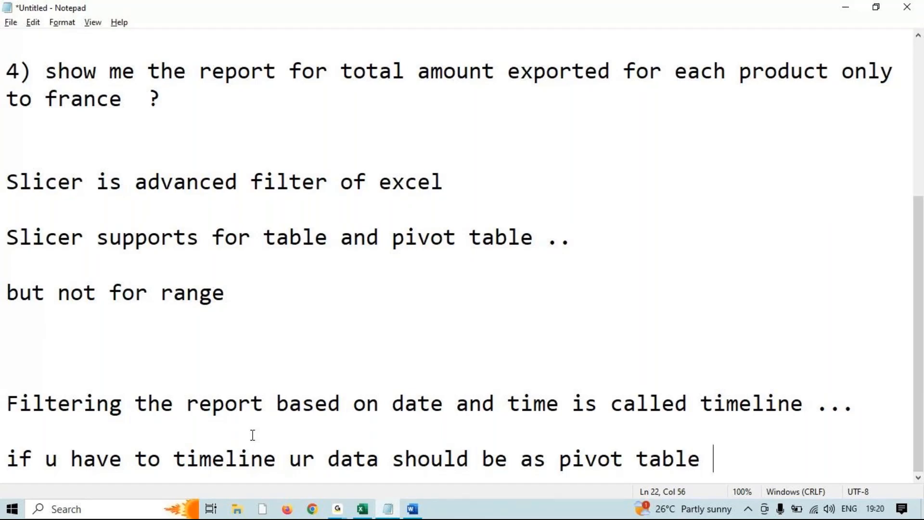
Extend the timeline requirement with "and ur data should have a column with date/time ."
text(and )
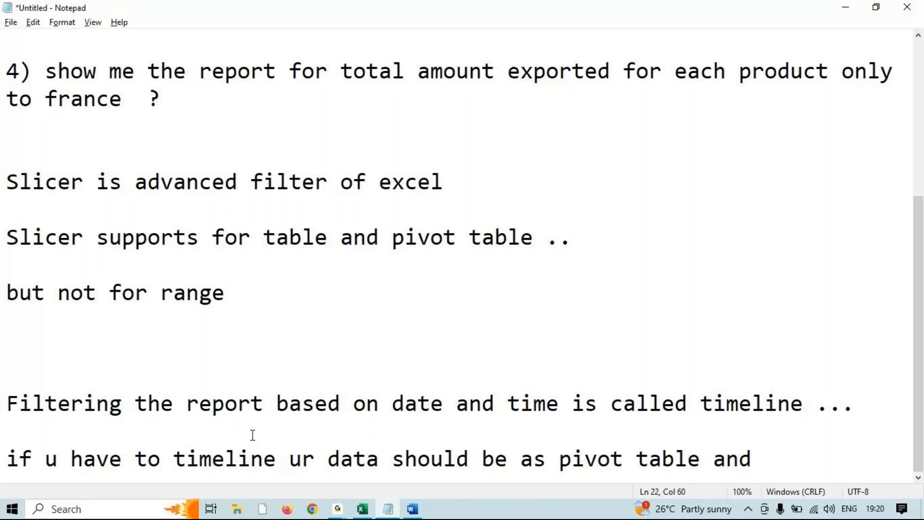
text(ur data should )
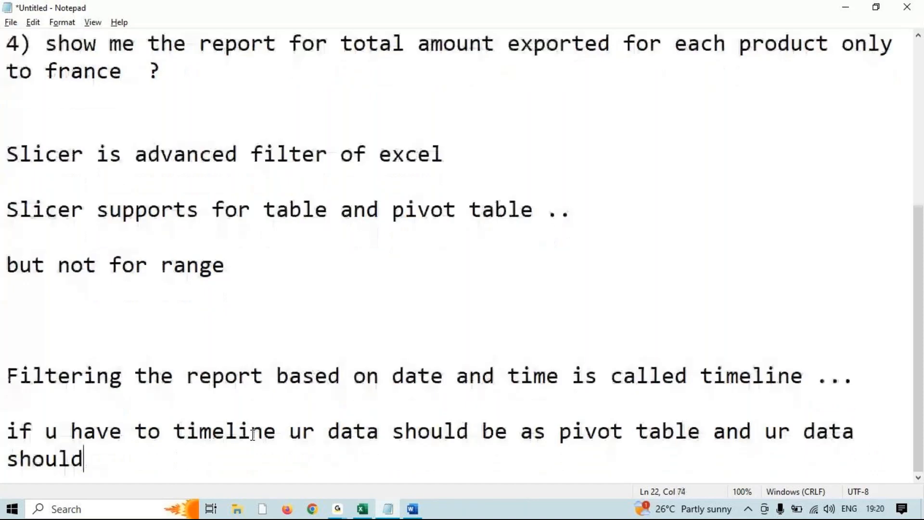
text(have )
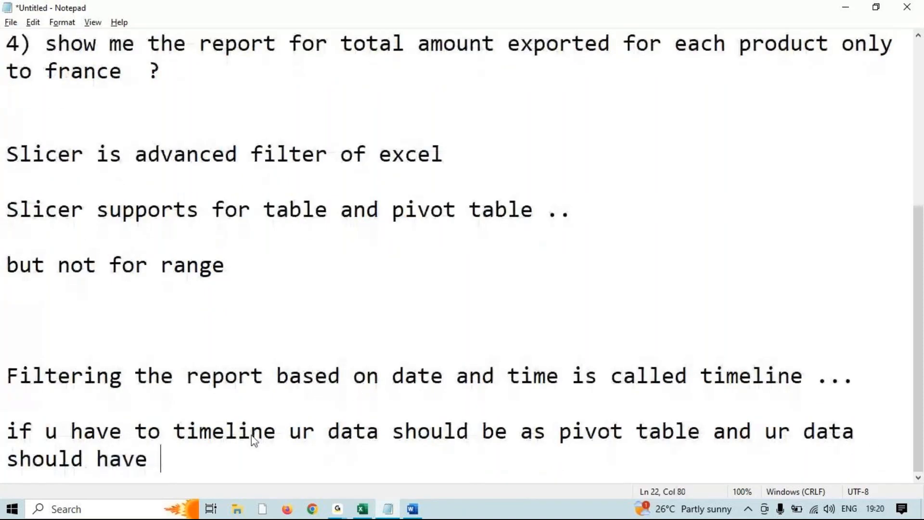
text(a colum)
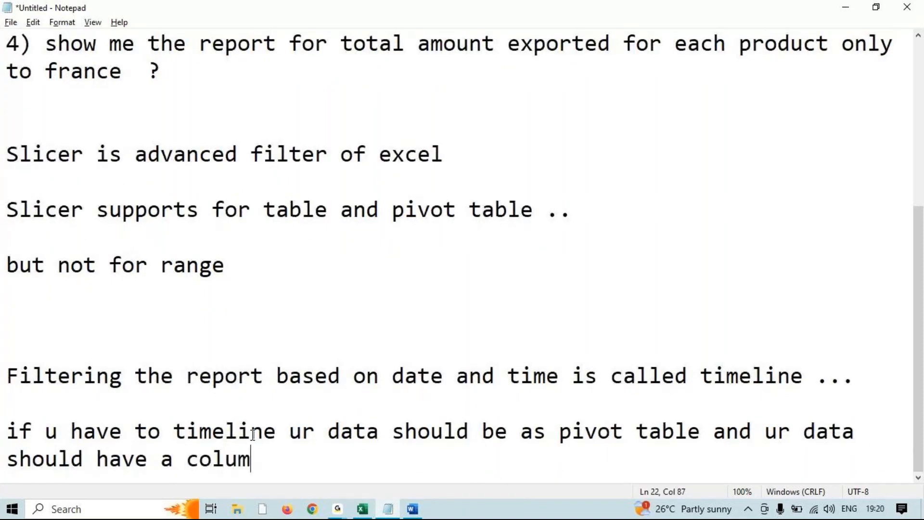
text(n with )
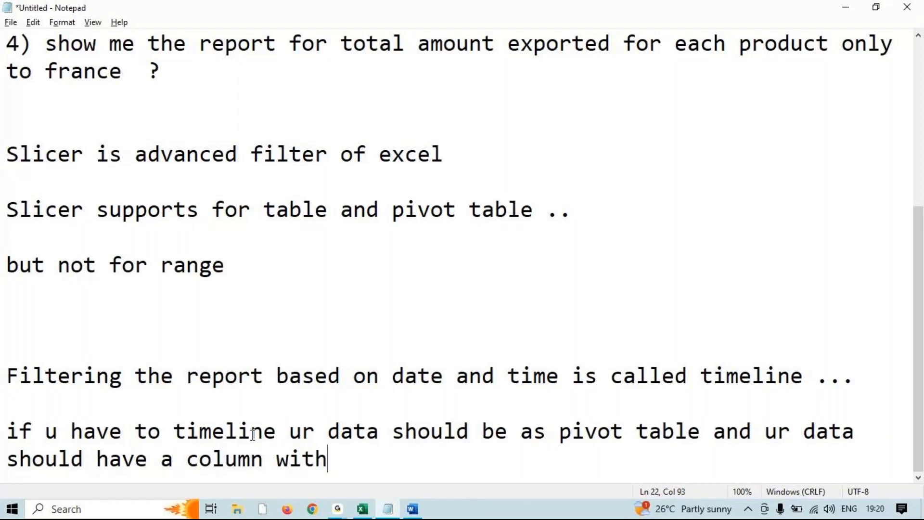
text(date )
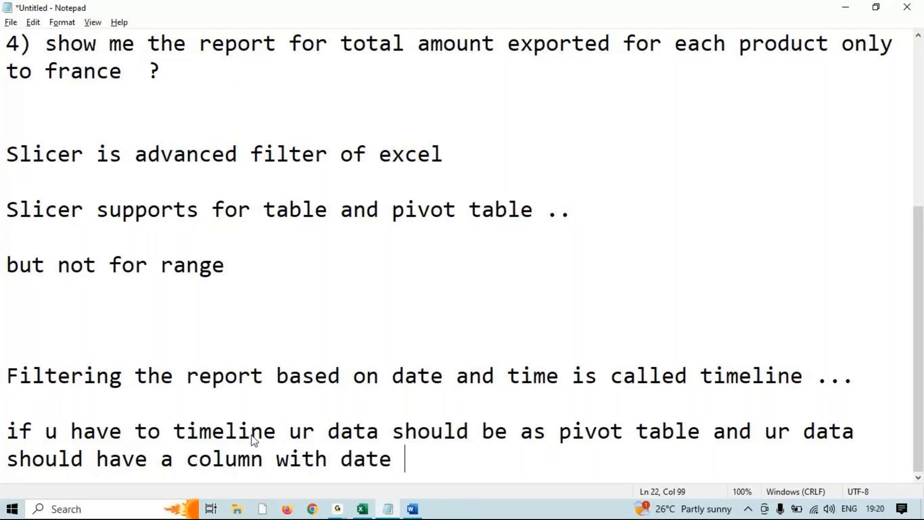
text(and )
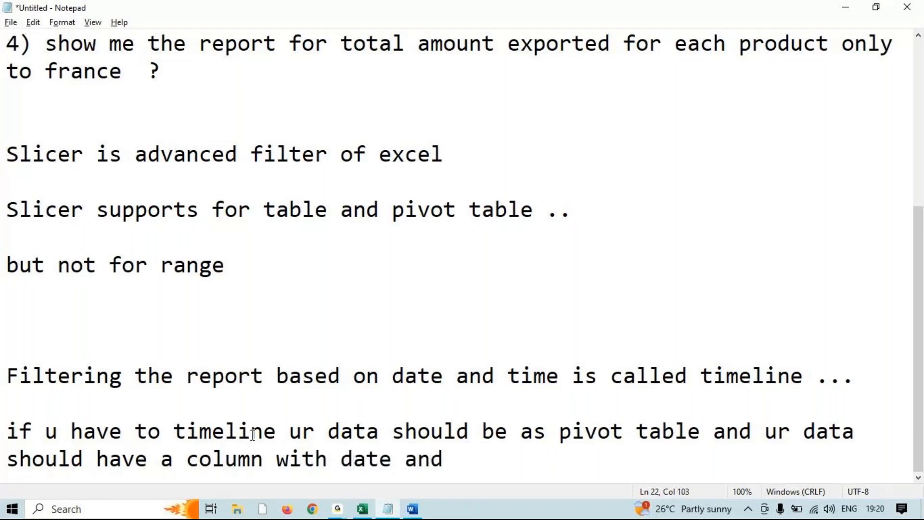
text(/time)
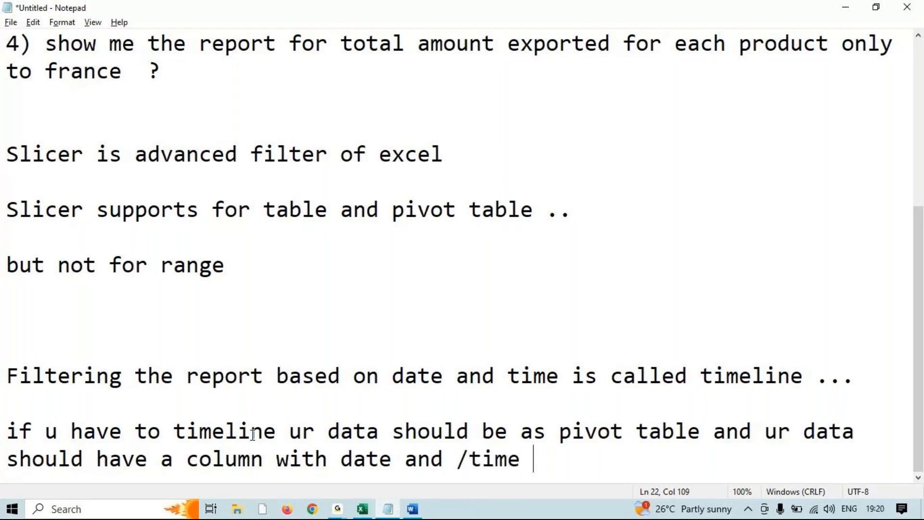
key(BackSpace)
key(BackSpace)
key(BackSpace)
key(BackSpace)
key(BackSpace)
key(BackSpace)
key(BackSpace)
key(BackSpace)
key(BackSpace)
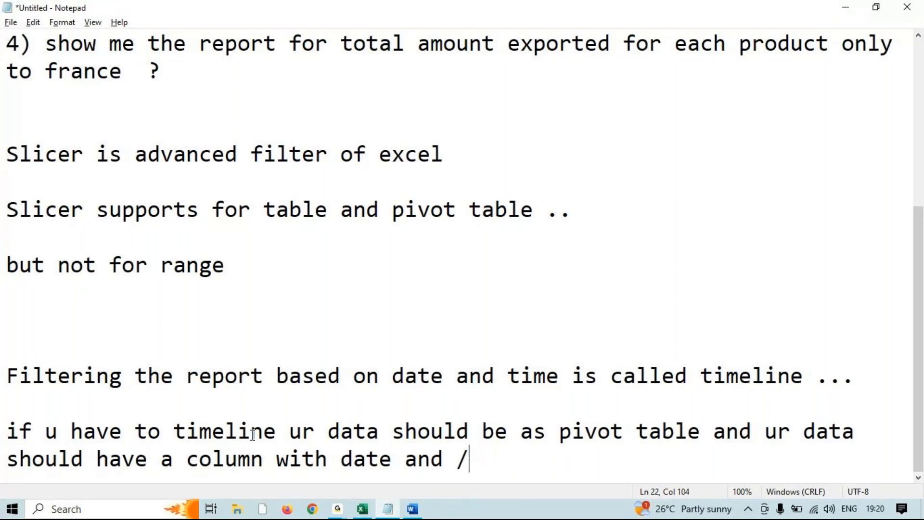
key(BackSpace)
key(BackSpace)
text(/tim)
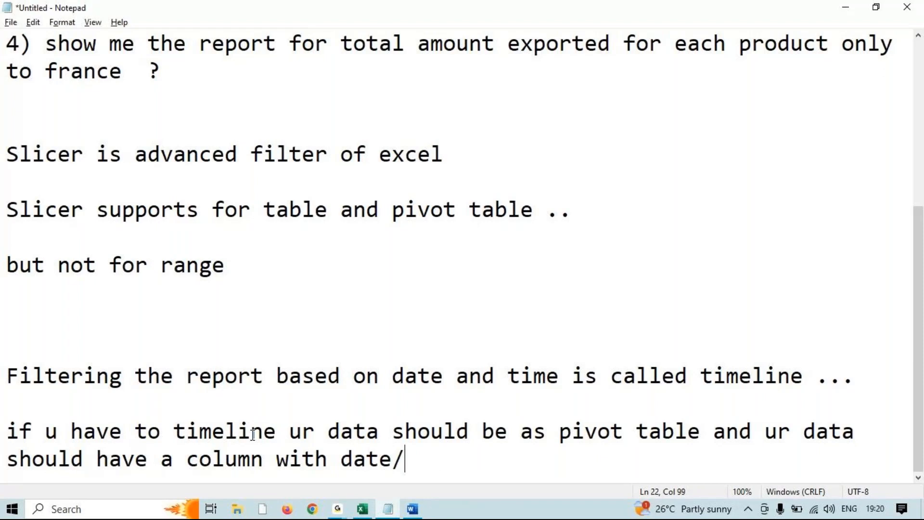
text(e)
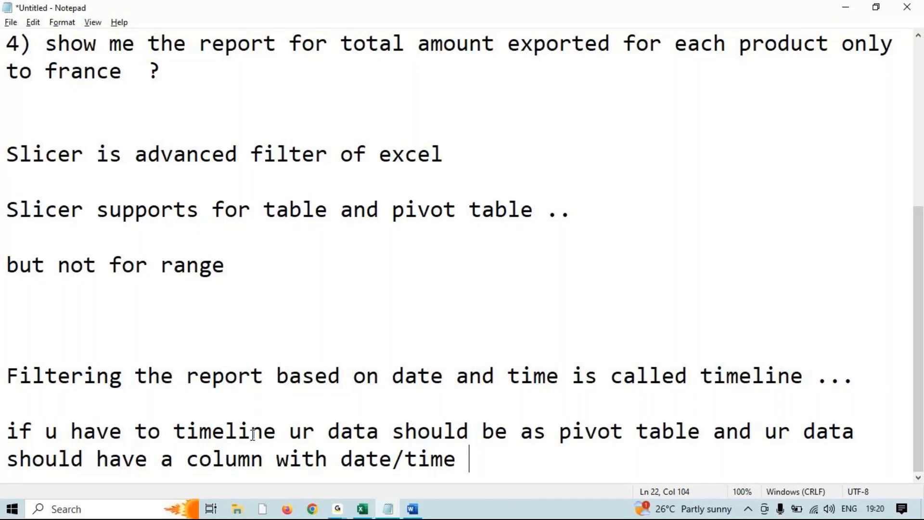
text(.)
Return to Excel and clear the Country slicer's filter on the lowest pivot table of Sheet1
mouse_move(364, 513)
click(845, 7)
scroll(481, 264, down, 4)
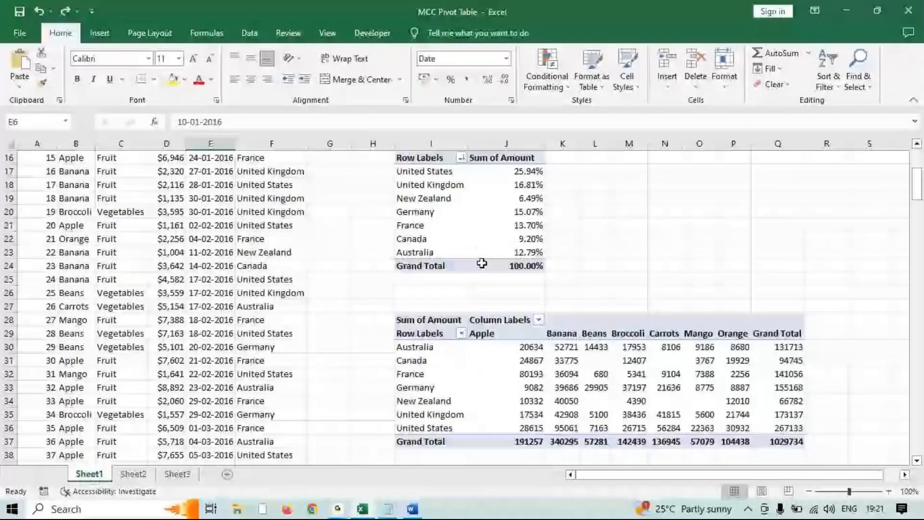
scroll(482, 271, down, 2)
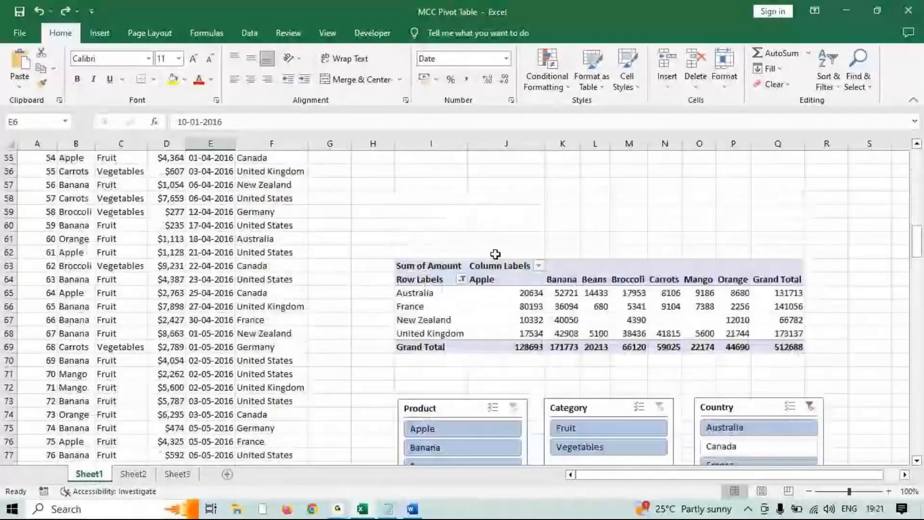
scroll(495, 256, down, 6)
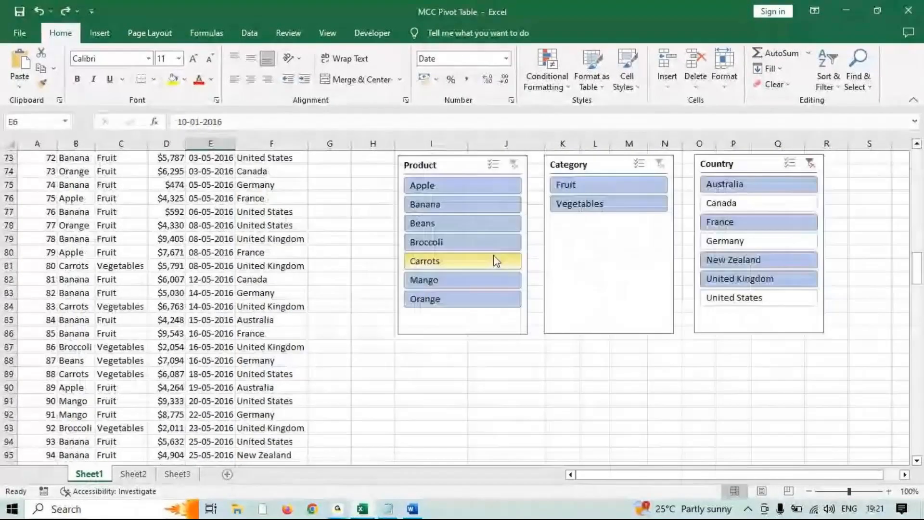
scroll(596, 328, up, 4)
key(ctrl+z)
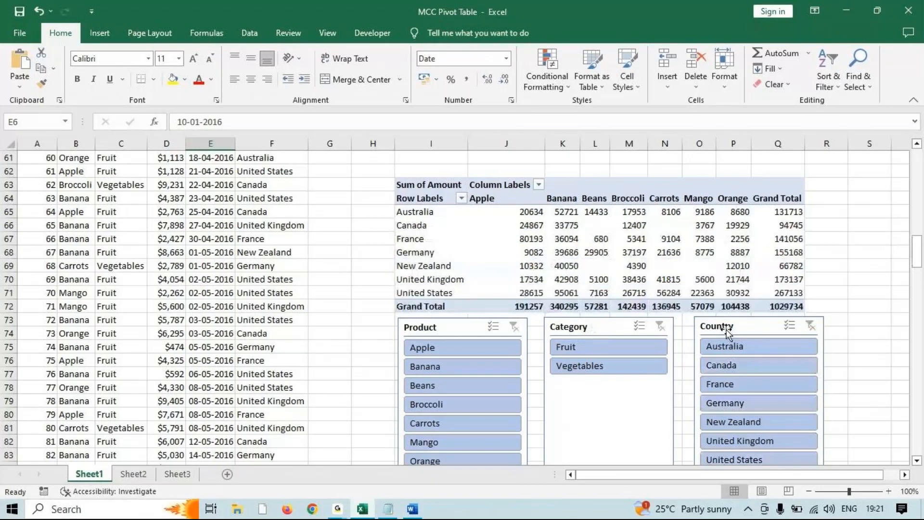
Delete the Country, Category and Product slicers below the lowest pivot table
click(726, 329)
key(Delete)
click(589, 331)
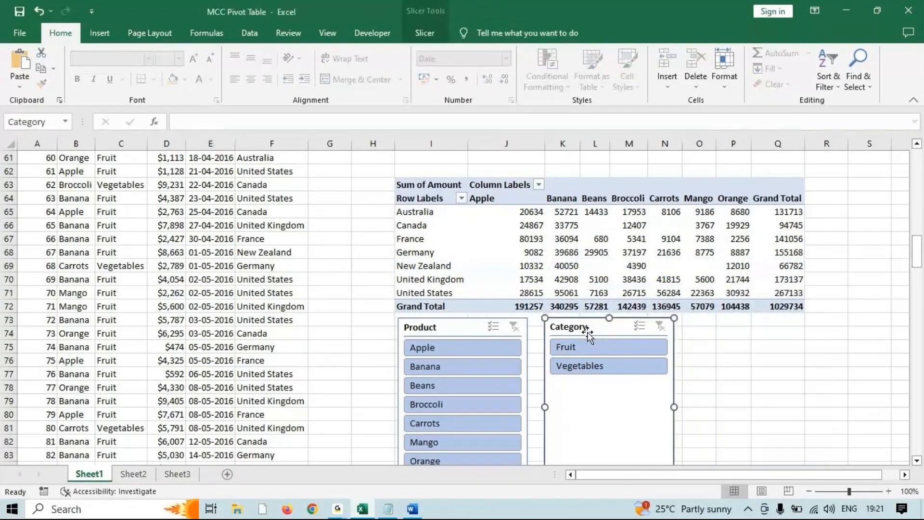
key(Delete)
click(446, 325)
key(Delete)
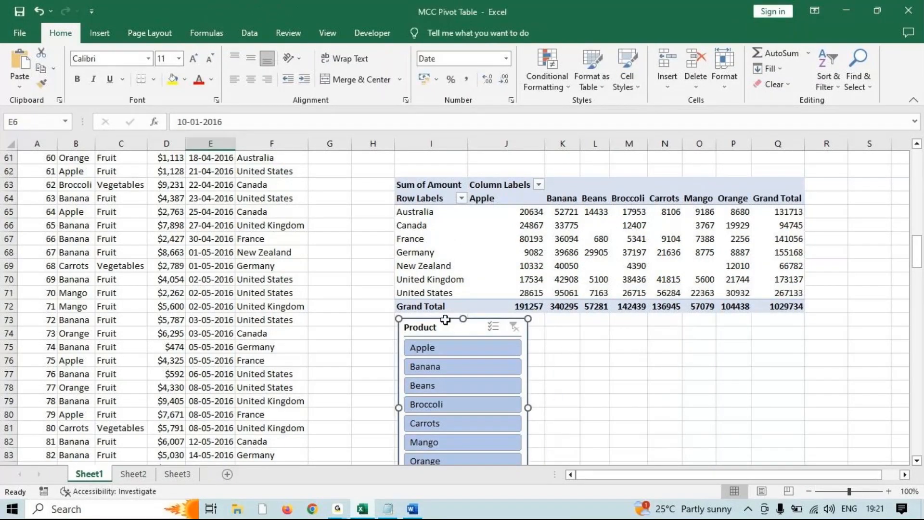
scroll(444, 320, up, 17)
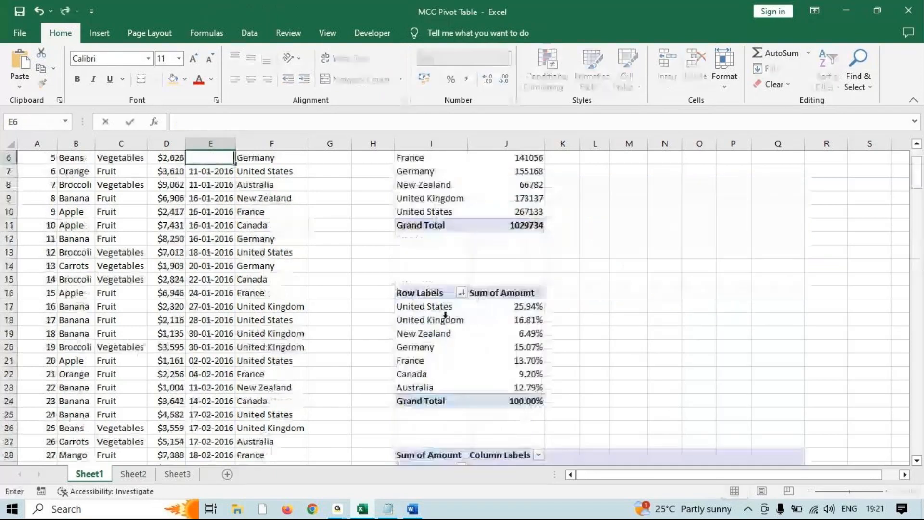
scroll(455, 311, down, 4)
scroll(456, 310, down, 11)
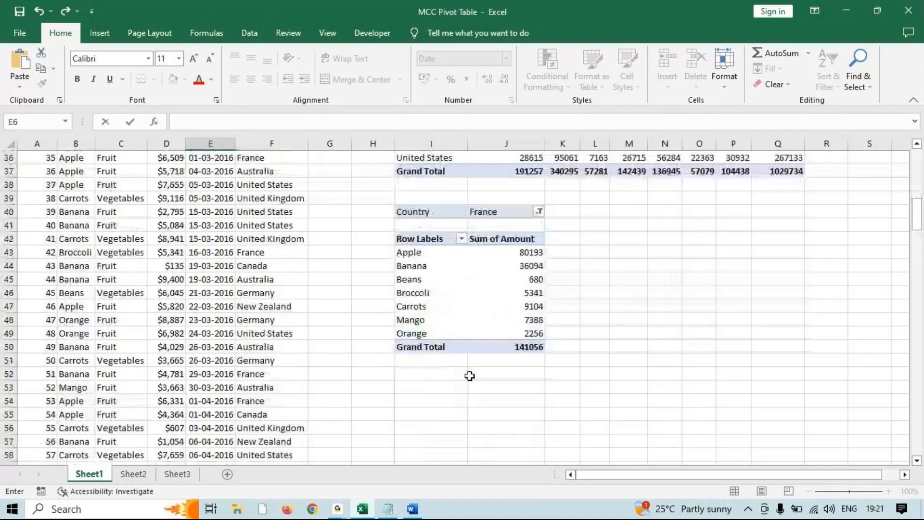
click(557, 330)
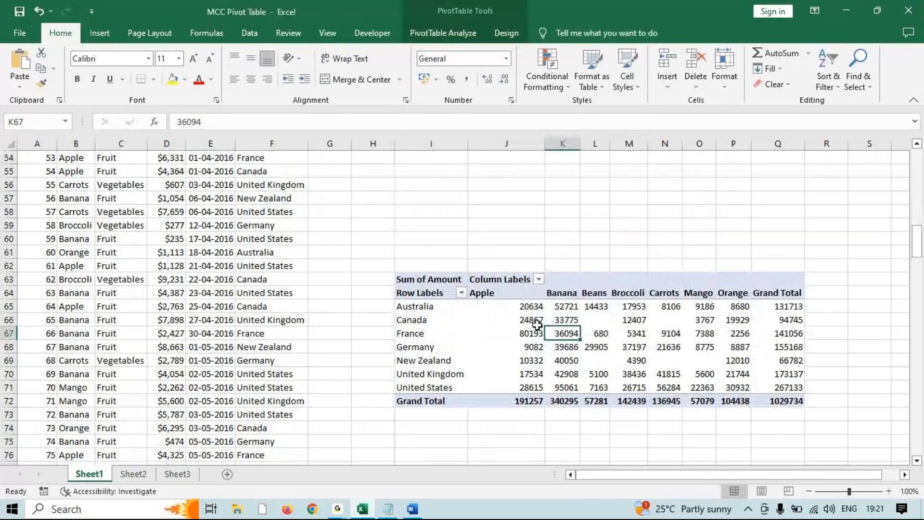
click(435, 33)
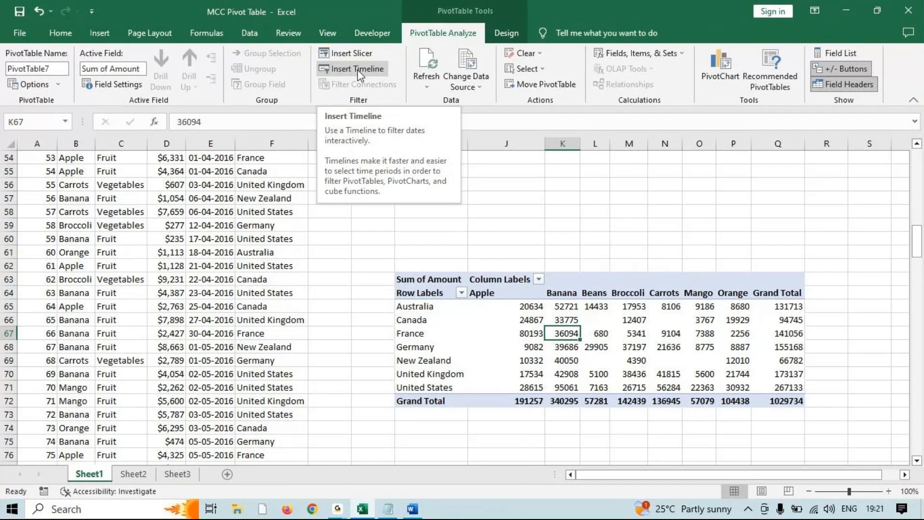
click(359, 70)
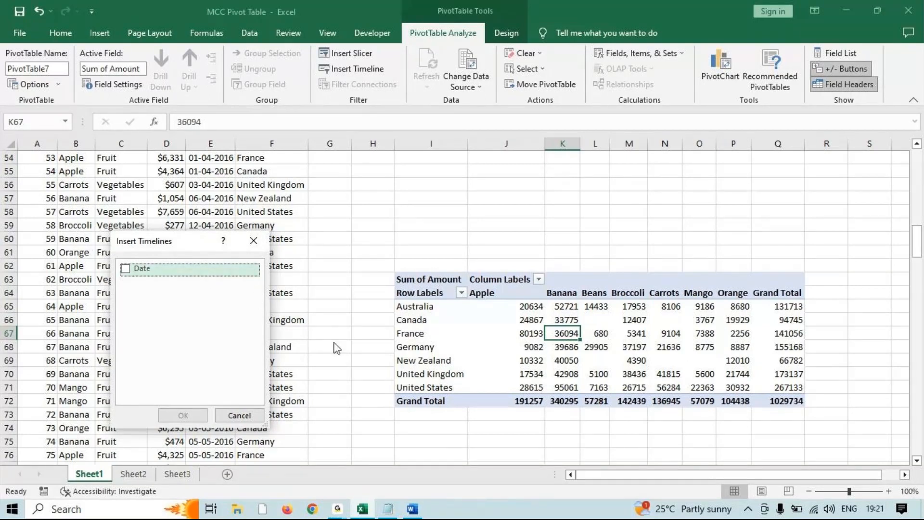
click(248, 244)
Restore the cleared date in cell E6 of the Date column by undoing its deletion
scroll(210, 154, up, 18)
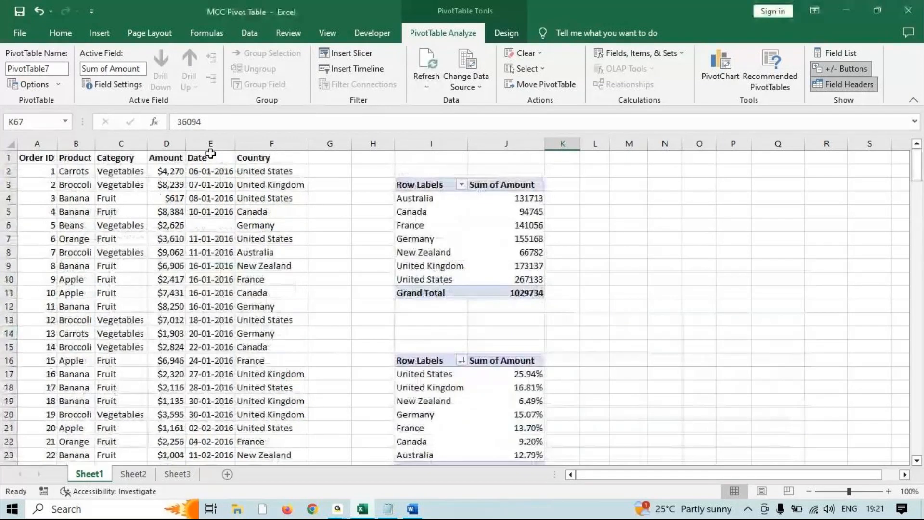
click(210, 143)
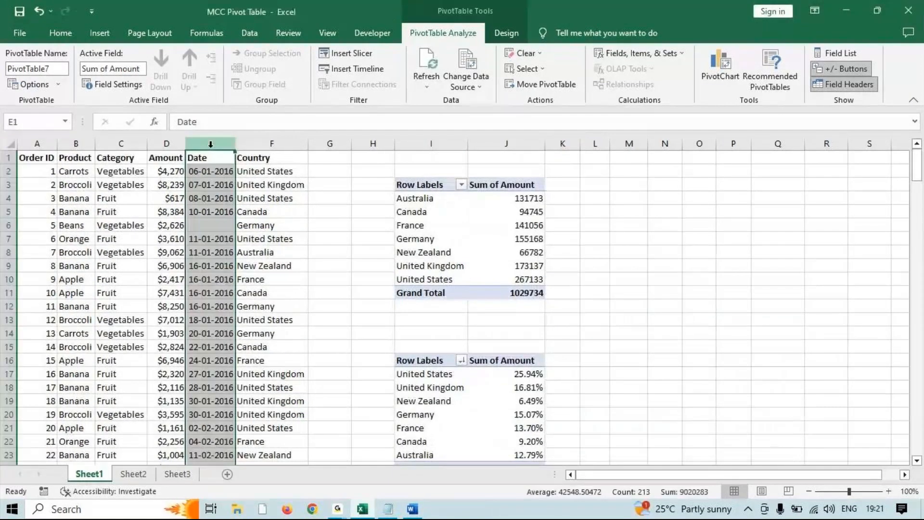
click(210, 226)
key(ctrl+z)
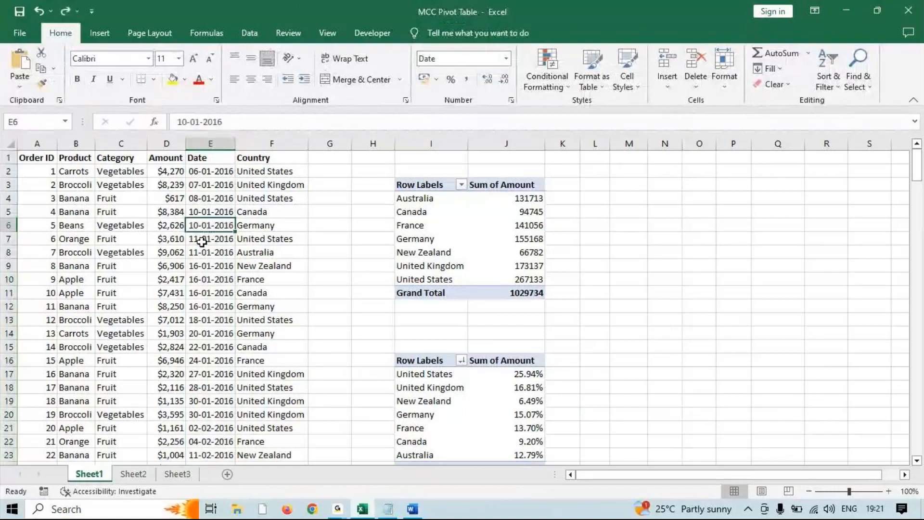
Insert a timeline based on the Date field for the lowest pivot table of Sheet1
scroll(201, 241, down, 19)
click(505, 293)
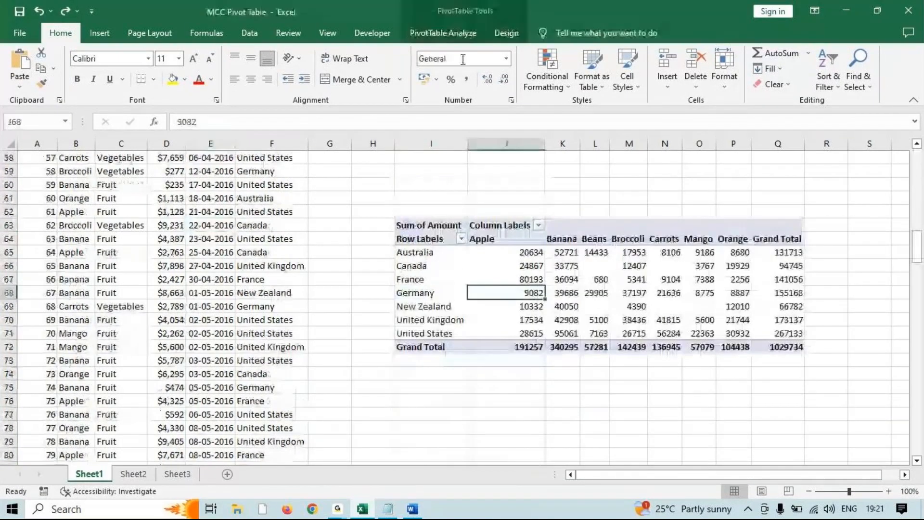
click(427, 34)
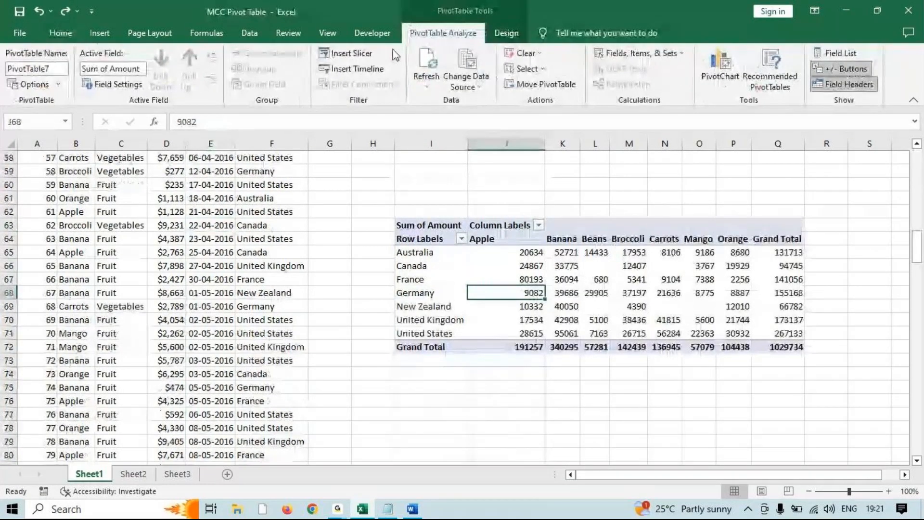
click(357, 69)
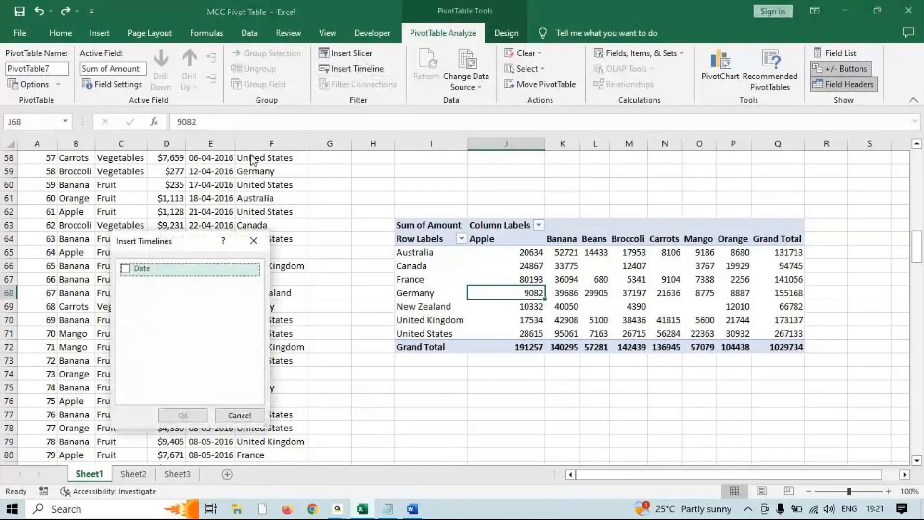
click(126, 268)
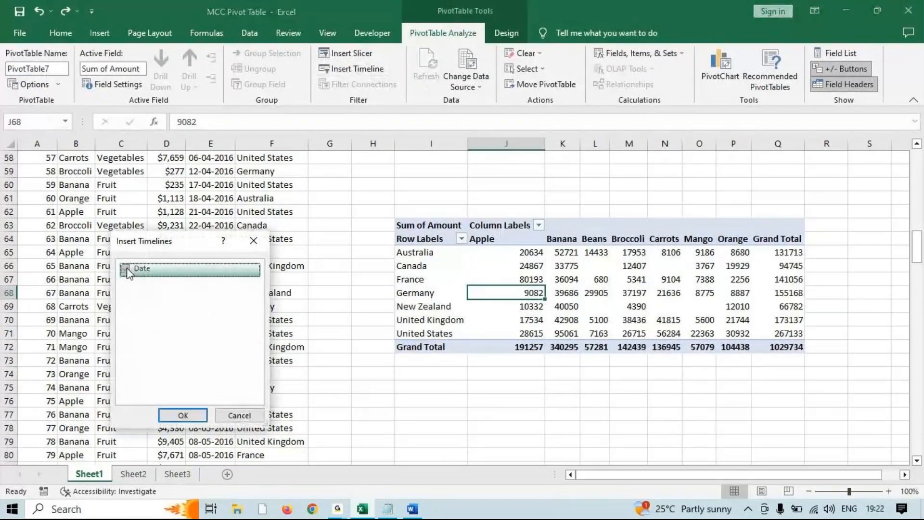
click(182, 414)
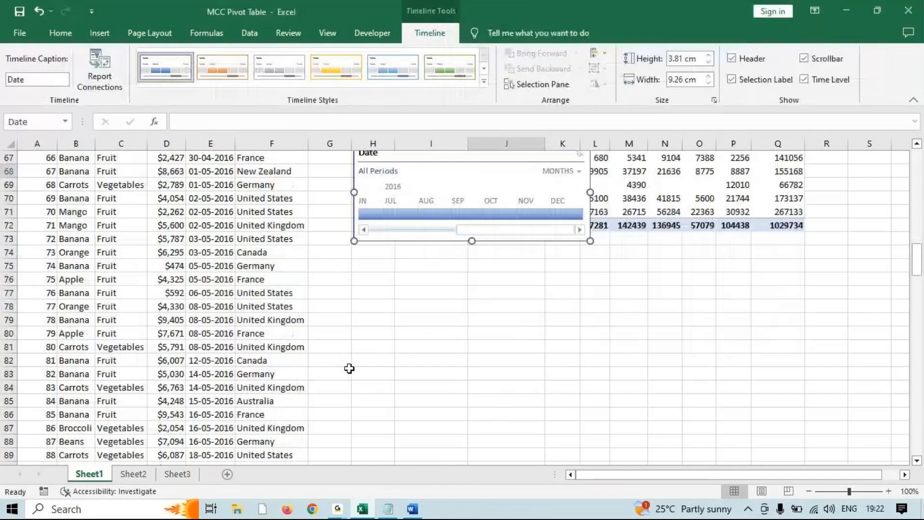
Place the Date timeline directly below the lowest pivot table and give it the dark orange timeline style
scroll(368, 355, up, 2)
drag(464, 234, 511, 329)
click(336, 67)
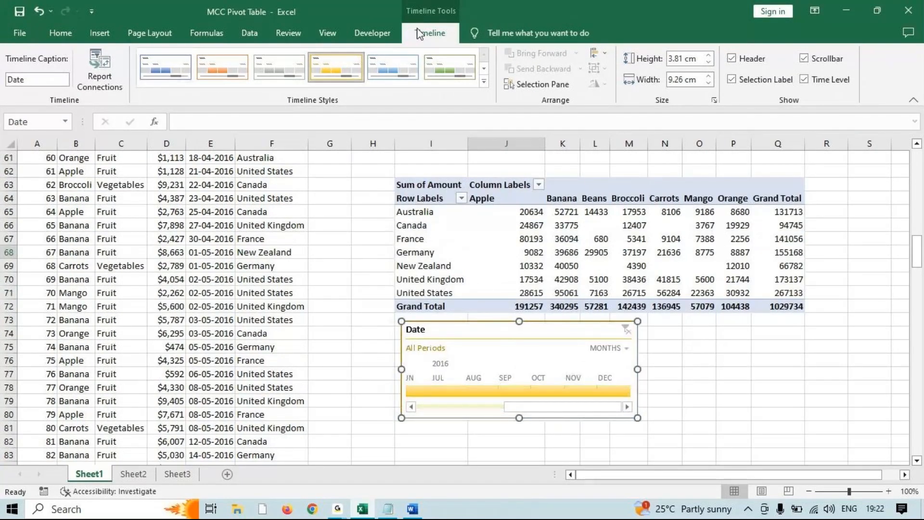
click(484, 81)
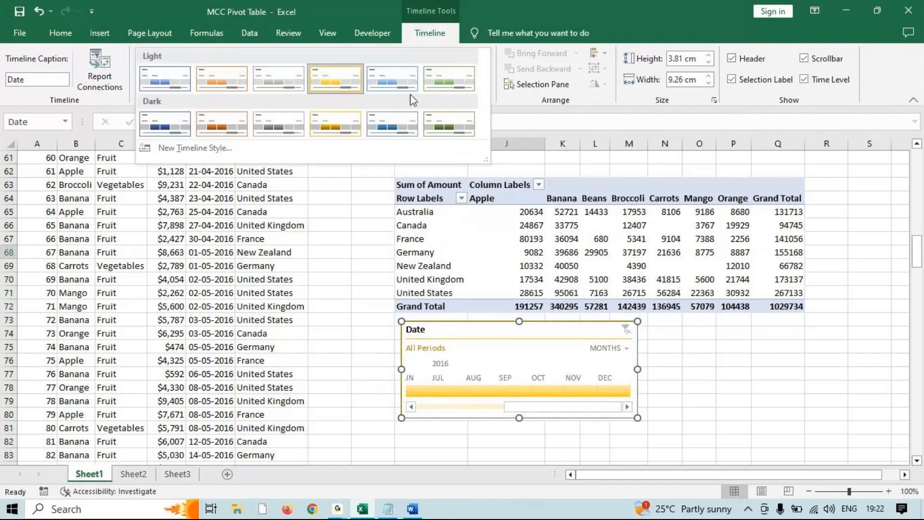
click(222, 124)
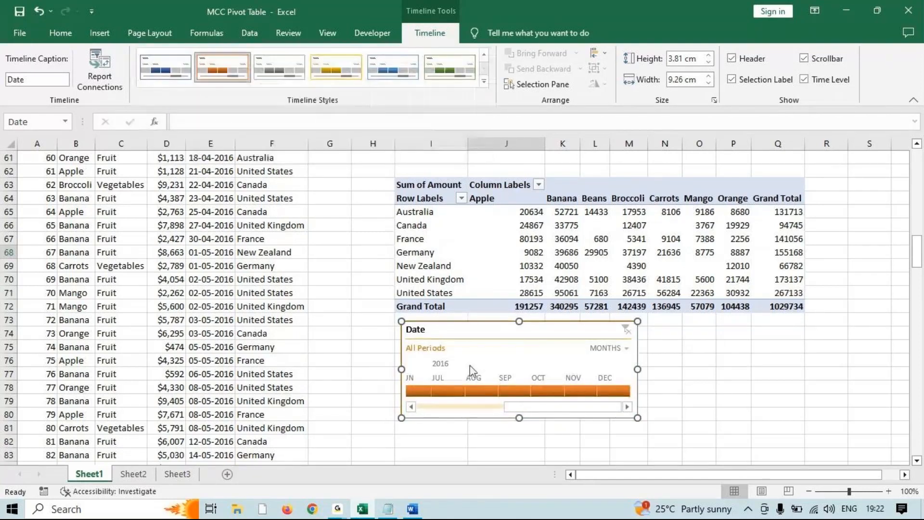
Use the timeline to filter the pivot table to Sep 2016, to Oct 2016, and across the range Aug - Nov 2016
click(520, 391)
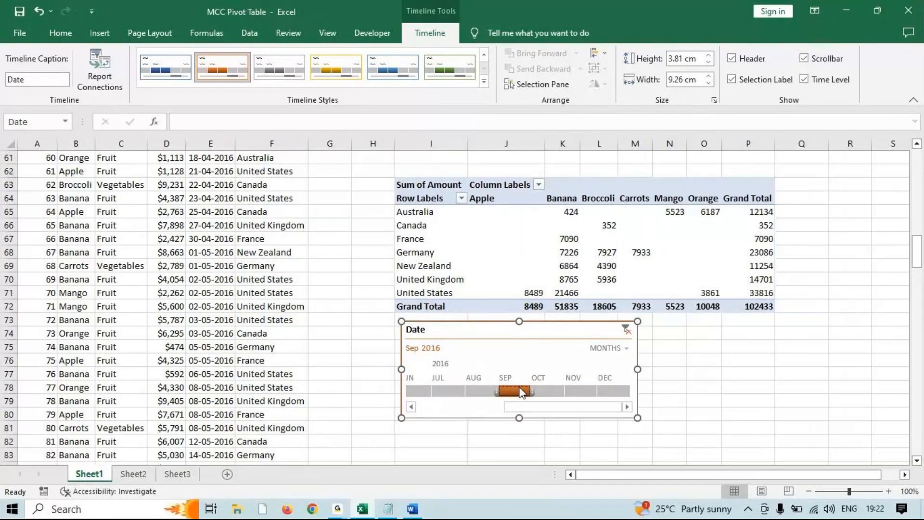
click(549, 391)
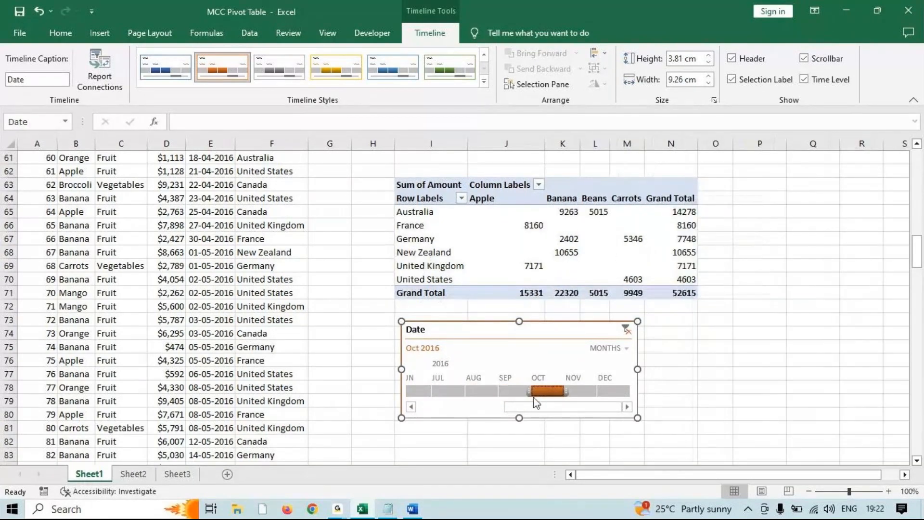
drag(531, 393, 461, 398)
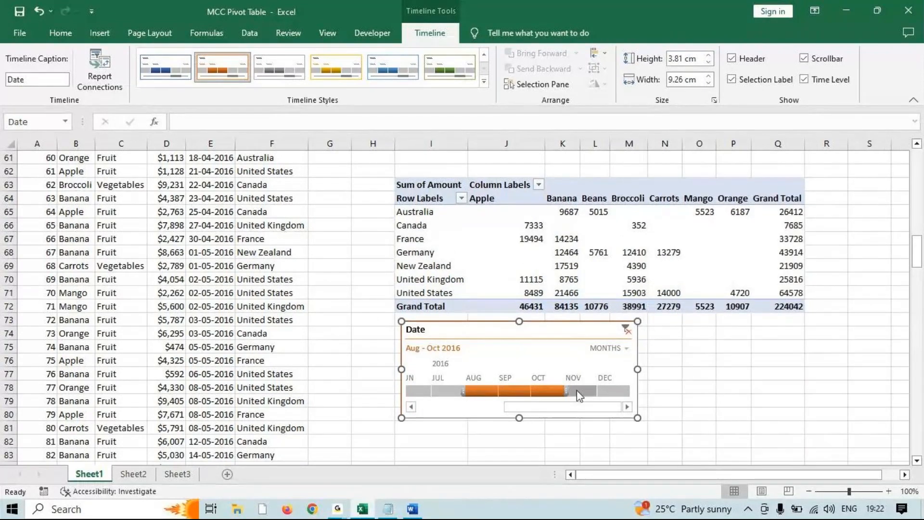
drag(567, 392, 594, 391)
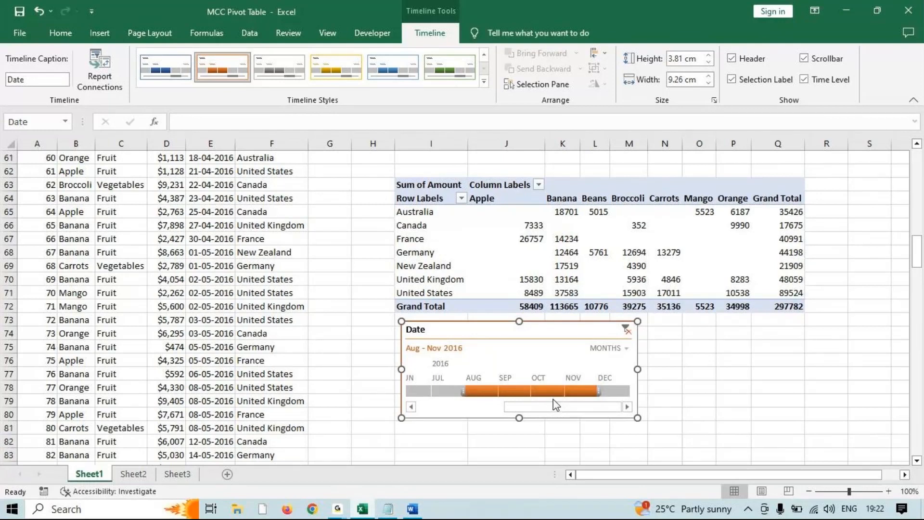
Try single-month timeline filters for August and November 2016, and clear the timeline filter
click(477, 394)
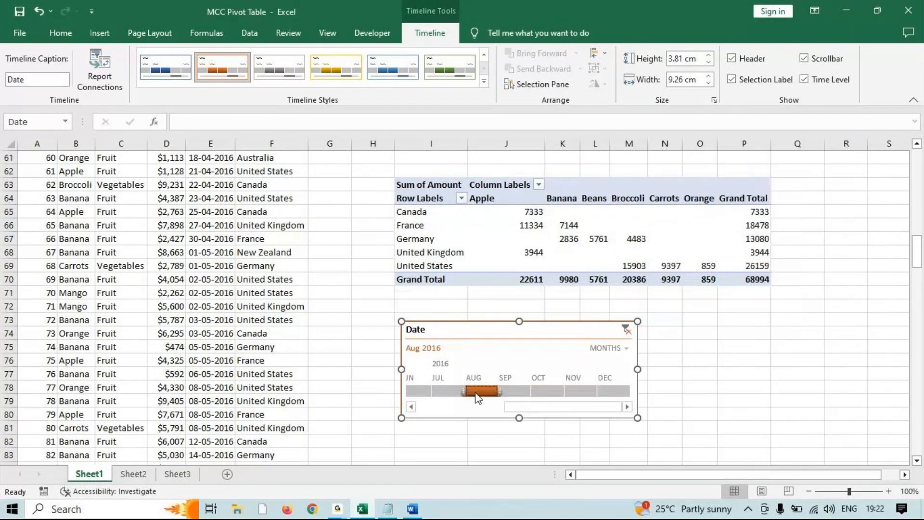
click(578, 391)
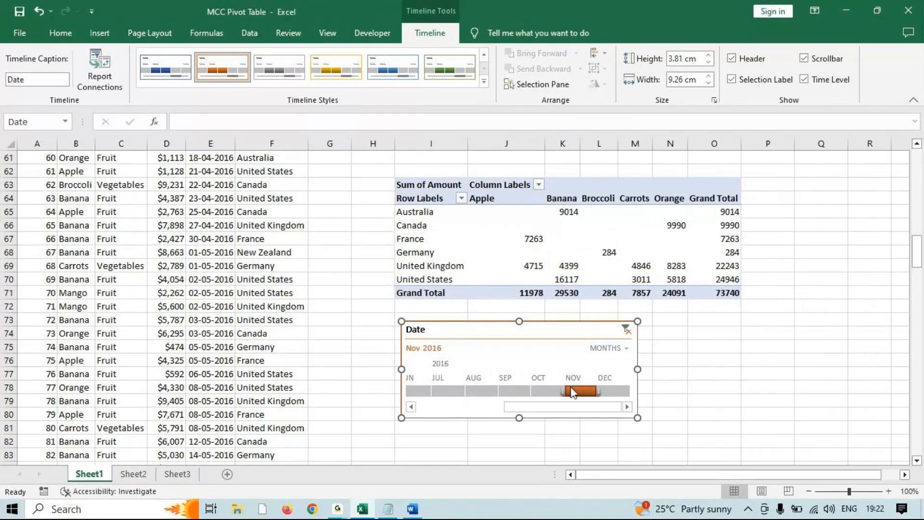
drag(572, 391, 530, 397)
click(479, 392)
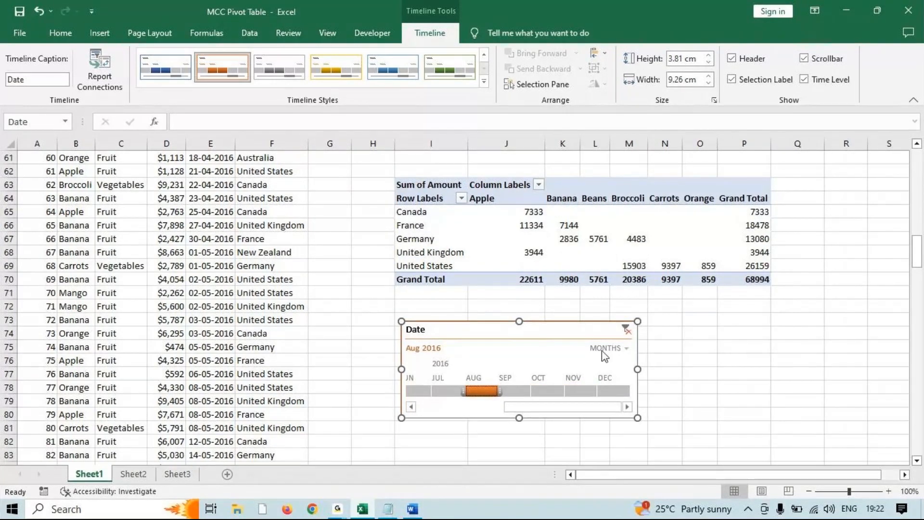
click(625, 329)
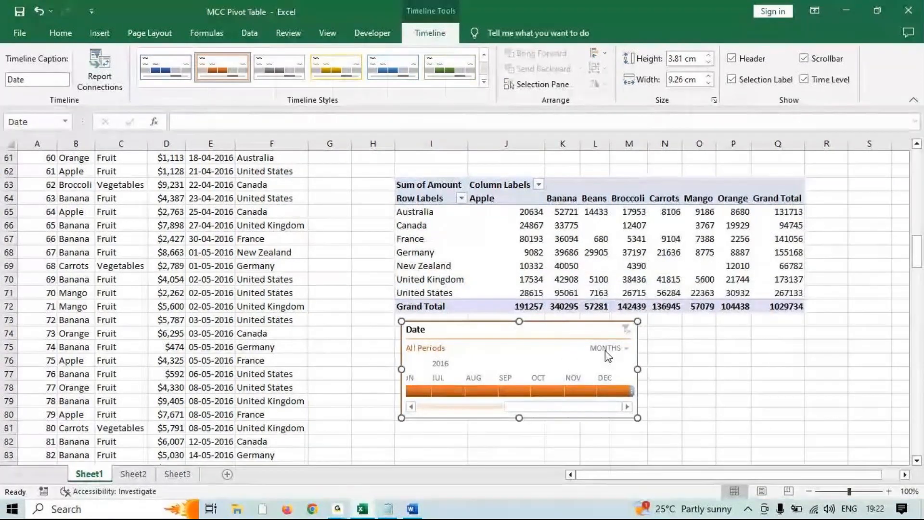
Switch the timeline's time level to years and filter the pivot table to 2016
click(606, 349)
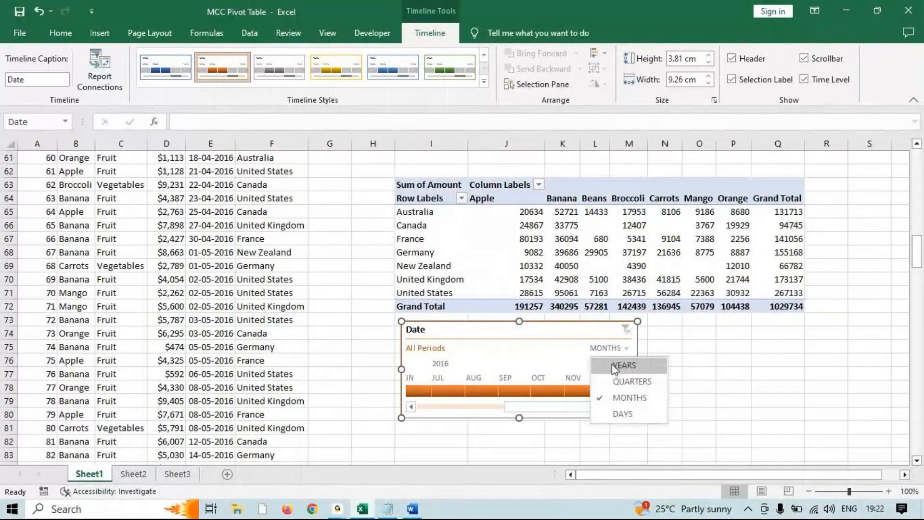
click(613, 367)
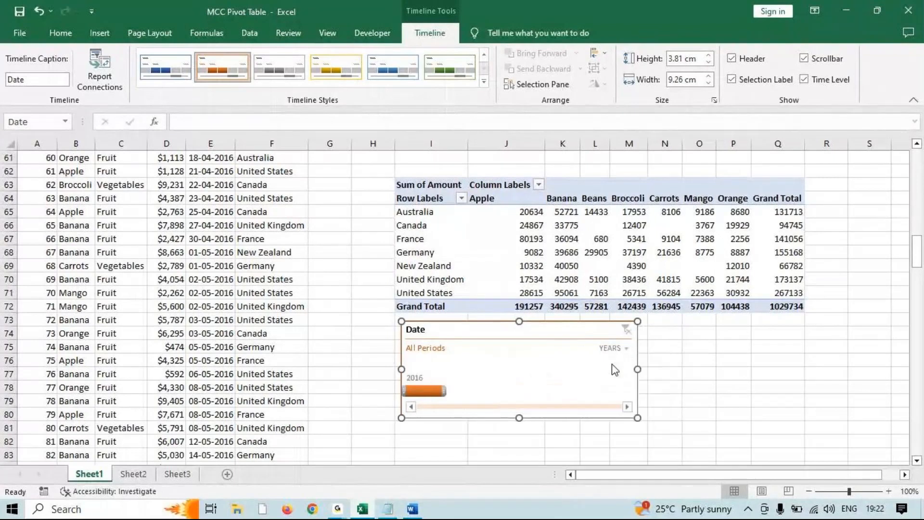
click(435, 391)
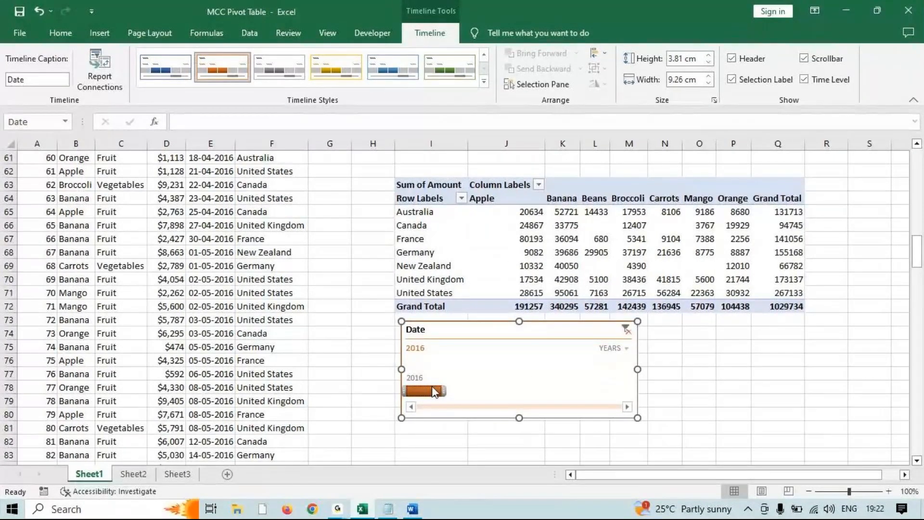
Switch the timeline's time level to quarters and filter by Q2, Q3 and Q4 of 2016 in turn
click(613, 347)
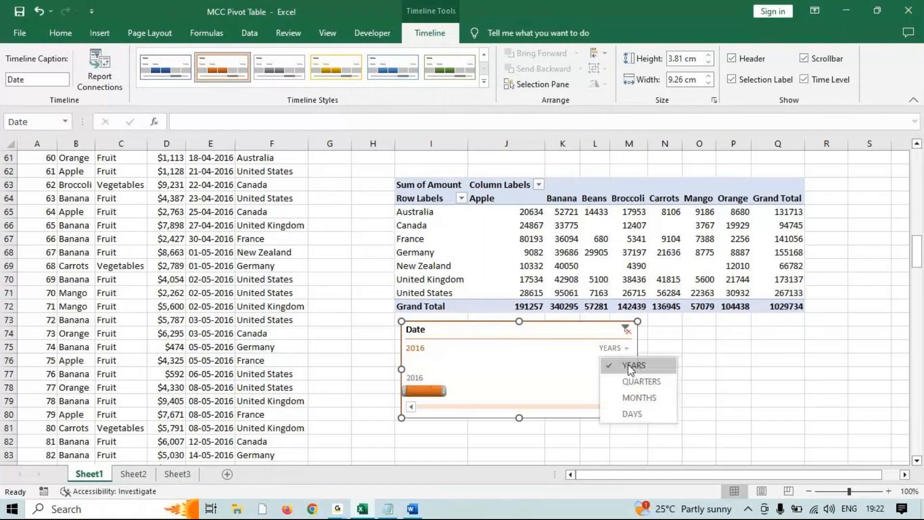
click(630, 380)
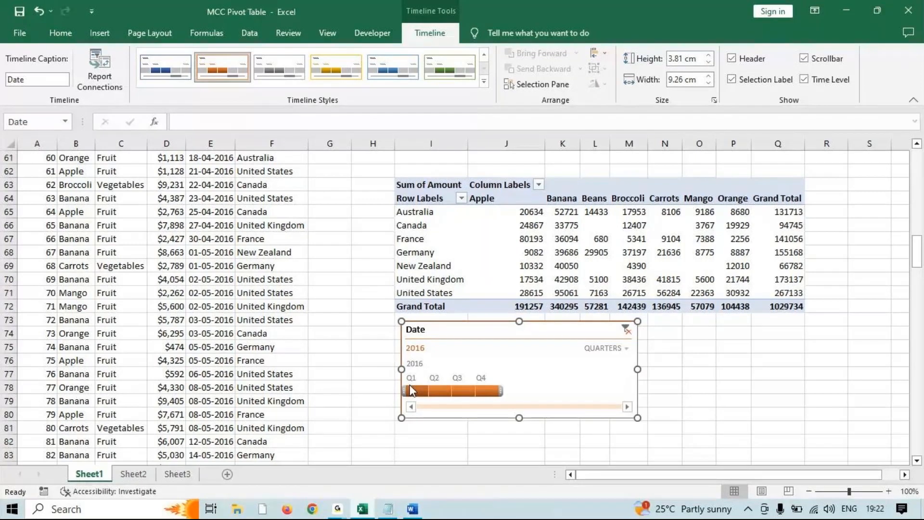
click(441, 391)
click(471, 392)
click(490, 392)
Set the timeline's time level back to months and filter the pivot table to Oct 2016
click(607, 348)
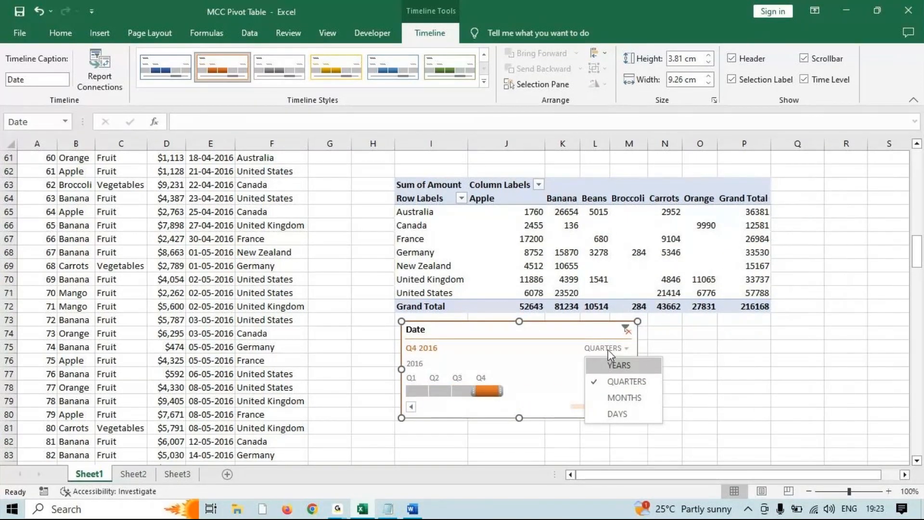
click(624, 398)
click(547, 390)
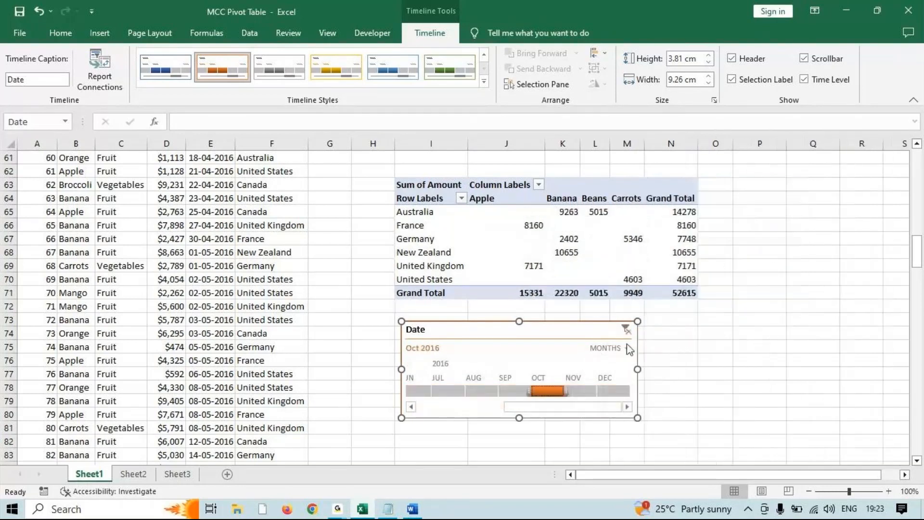
Filter the timeline by days to Sep 18, 2016 and enlarge it to about 5.32 cm high by 10.16 cm wide
click(626, 332)
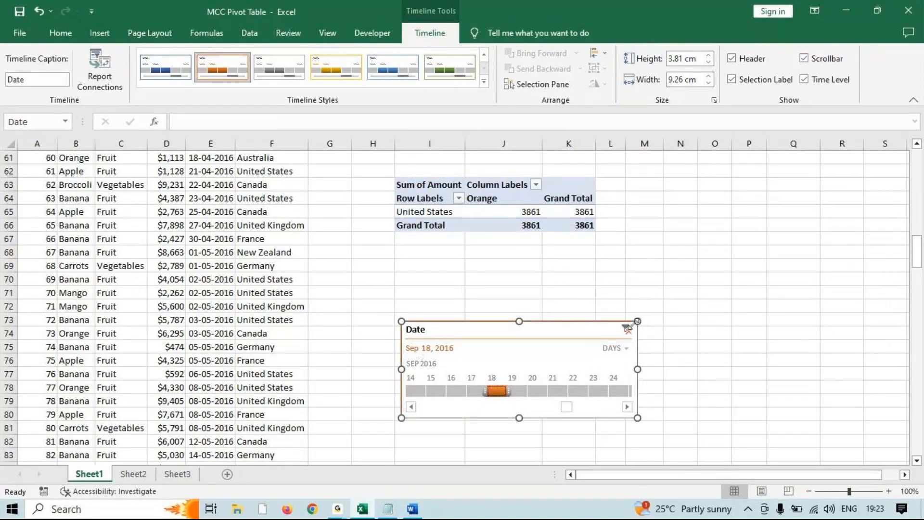
drag(637, 321, 660, 282)
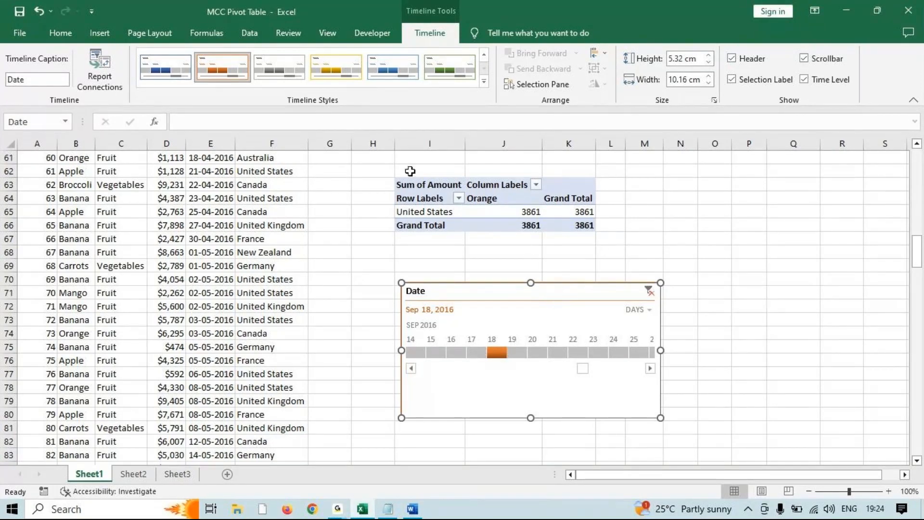
Copy the whole source data table from Sheet1 to cell A1 of Sheet2 and autofit its column widths
click(227, 270)
key(ctrl+a)
key(ctrl+c)
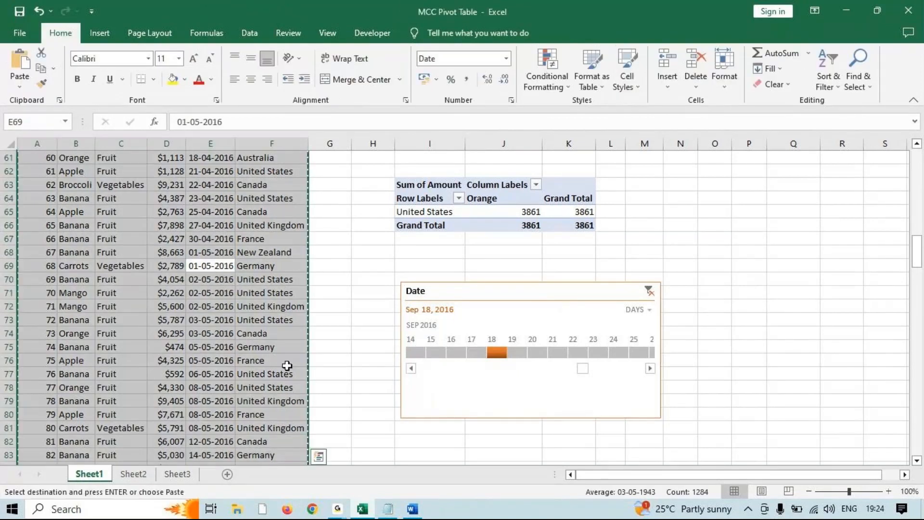
click(133, 473)
key(ctrl+v)
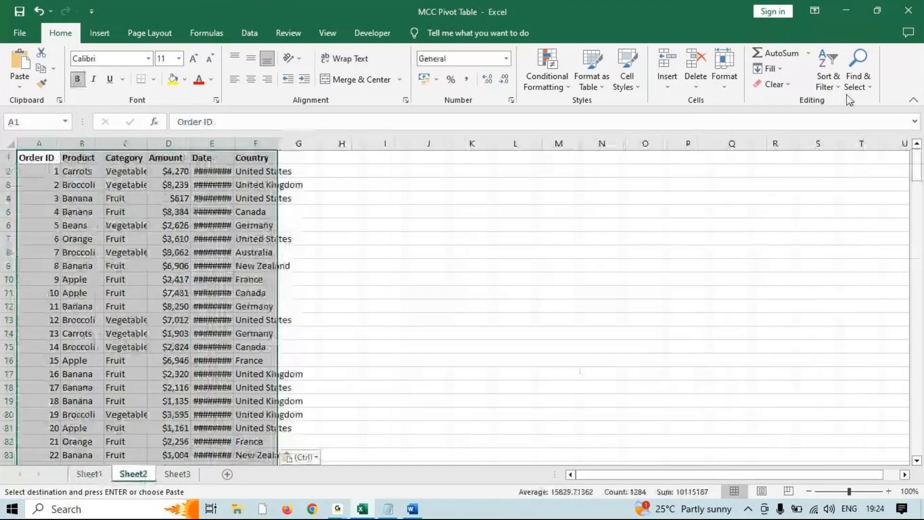
click(724, 79)
click(730, 167)
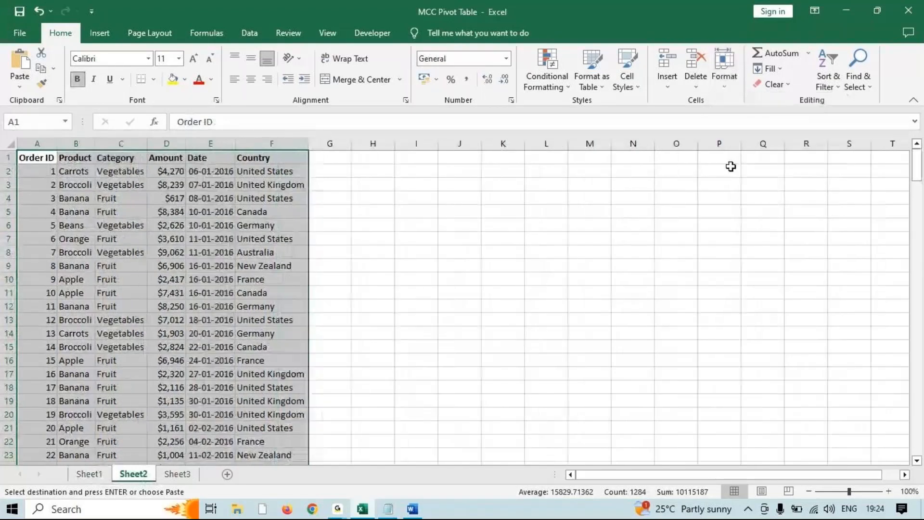
Create a pivot table from the Sheet2 data range A1:F214, placed on the existing worksheet at cell H6
click(166, 197)
click(99, 33)
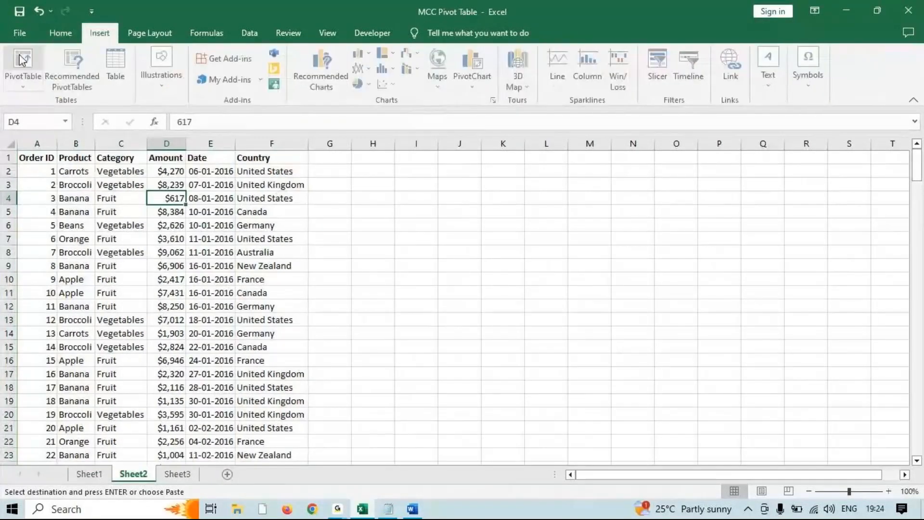
click(22, 60)
click(114, 337)
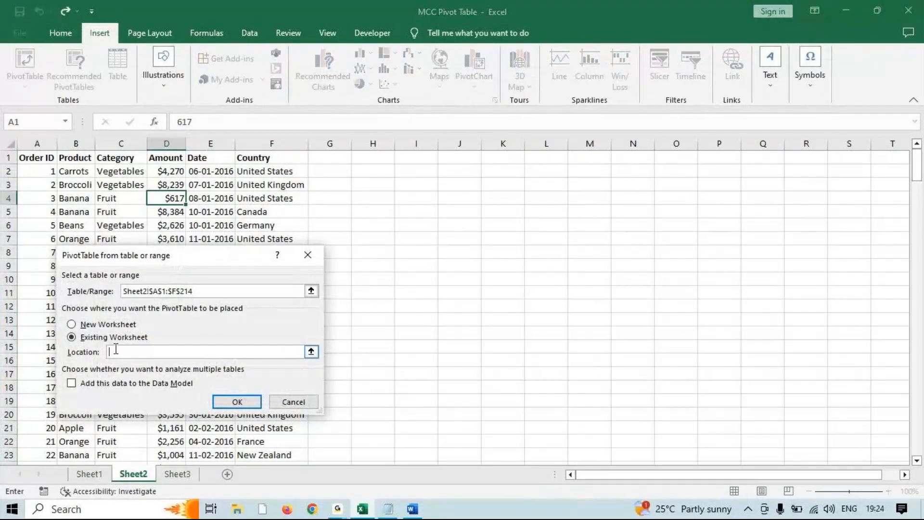
click(385, 224)
click(239, 401)
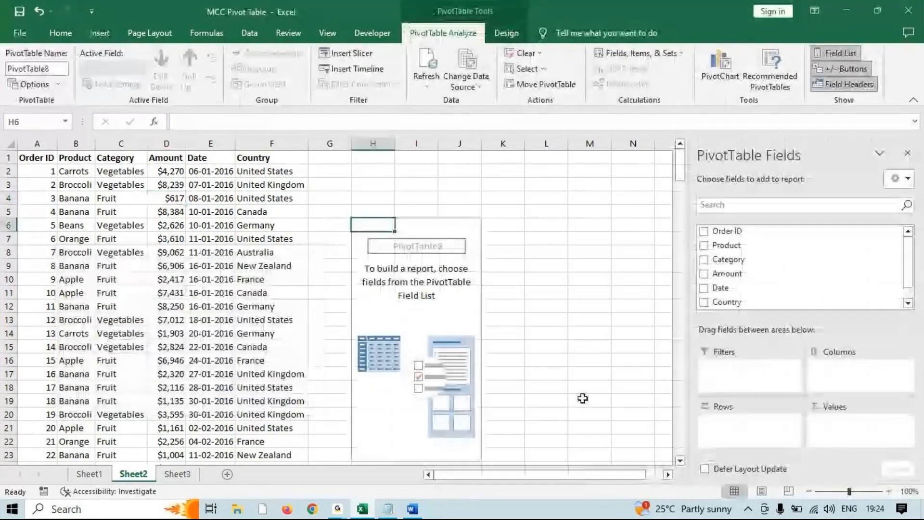
Build the new pivot table with Country in the rows, Product in the columns and Sum of Amount as the values
click(742, 302)
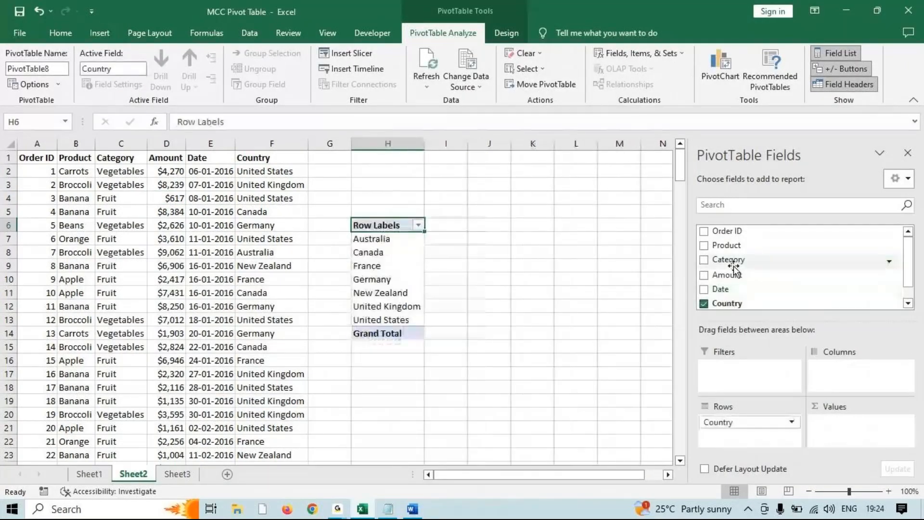
drag(727, 245, 820, 357)
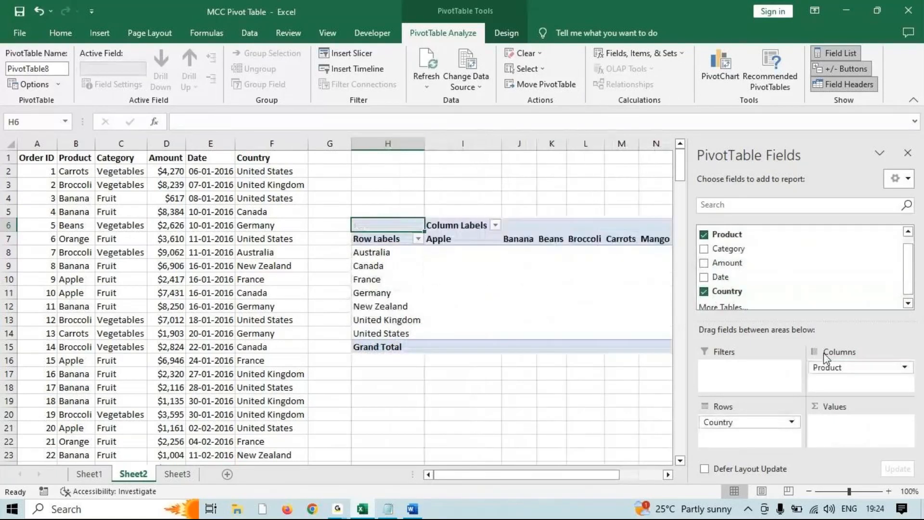
drag(767, 262, 847, 431)
drag(573, 475, 612, 477)
click(456, 305)
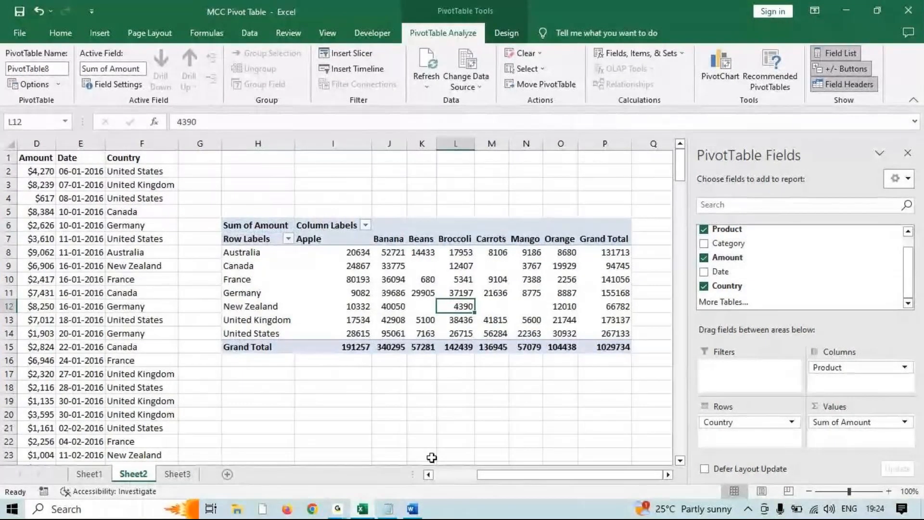
Examine the source data, especially its Date column, against the fields used in the Sheet2 pivot table
drag(480, 476, 386, 459)
drag(37, 158, 270, 455)
click(211, 144)
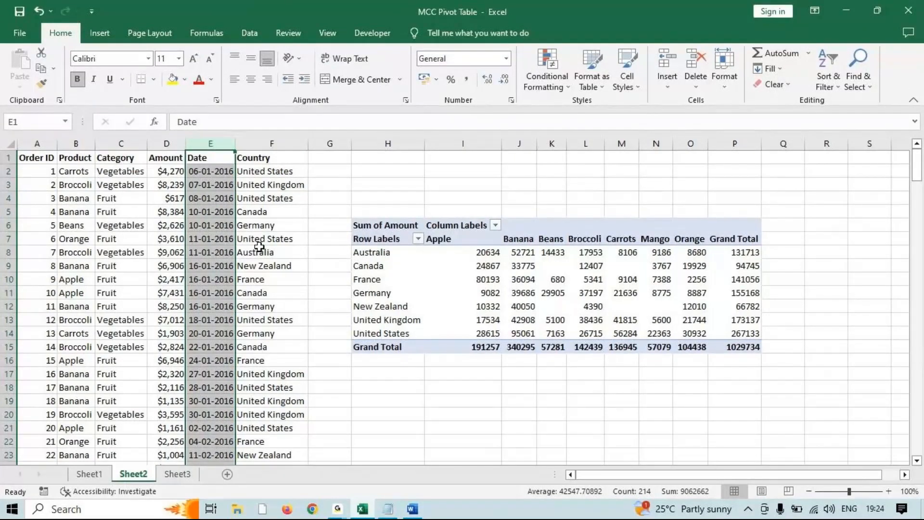
click(487, 258)
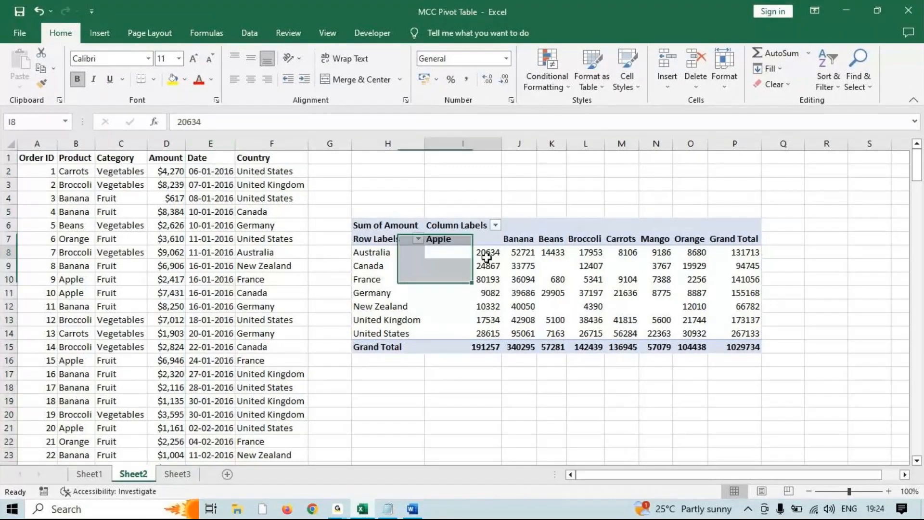
click(42, 181)
drag(42, 180, 166, 374)
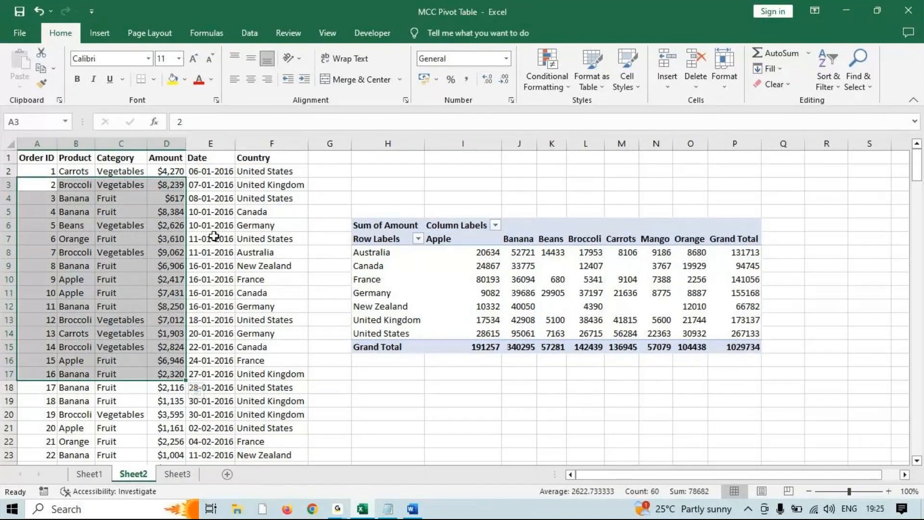
click(522, 278)
mouse_move(528, 265)
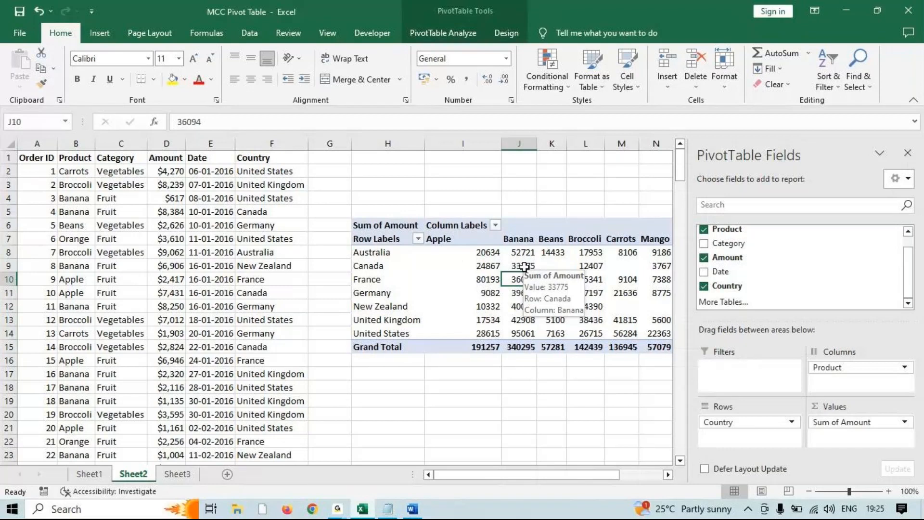
click(202, 143)
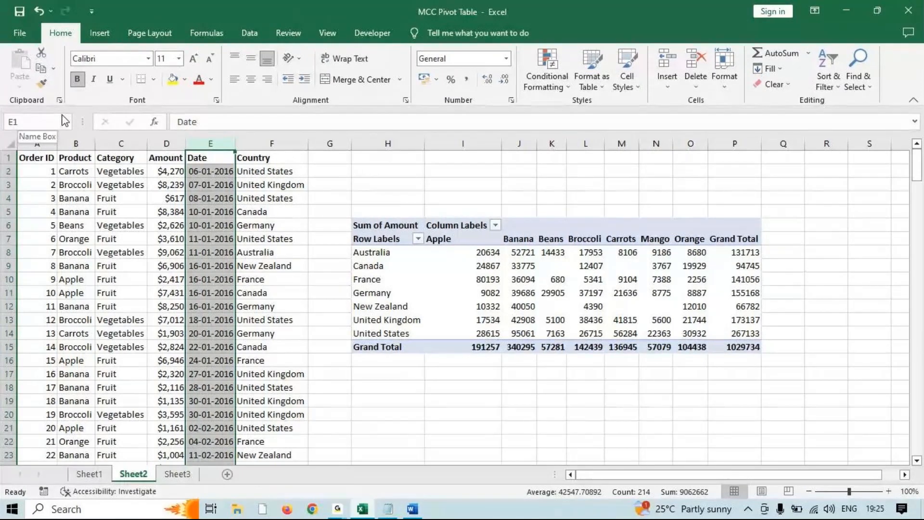
Insert a timeline for the Date field and place it directly below the pivot table
click(524, 266)
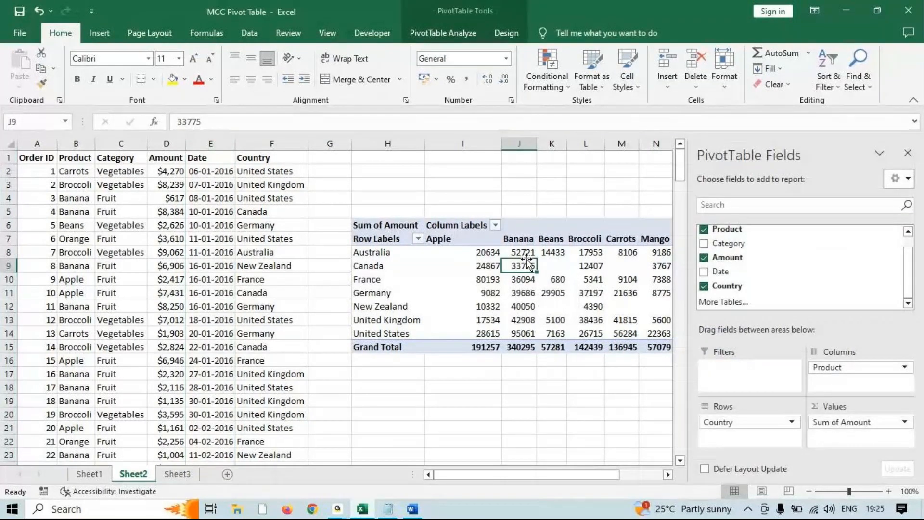
scroll(548, 450, right, 3)
click(442, 27)
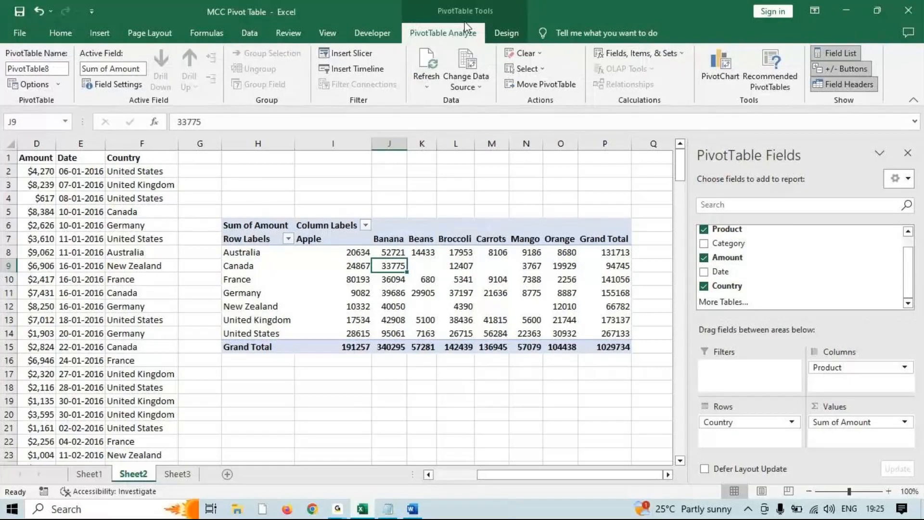
click(352, 71)
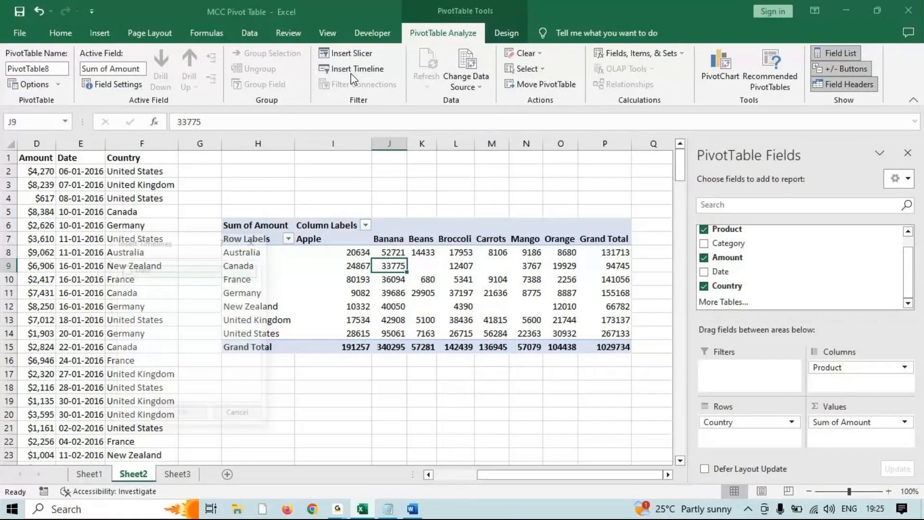
click(125, 269)
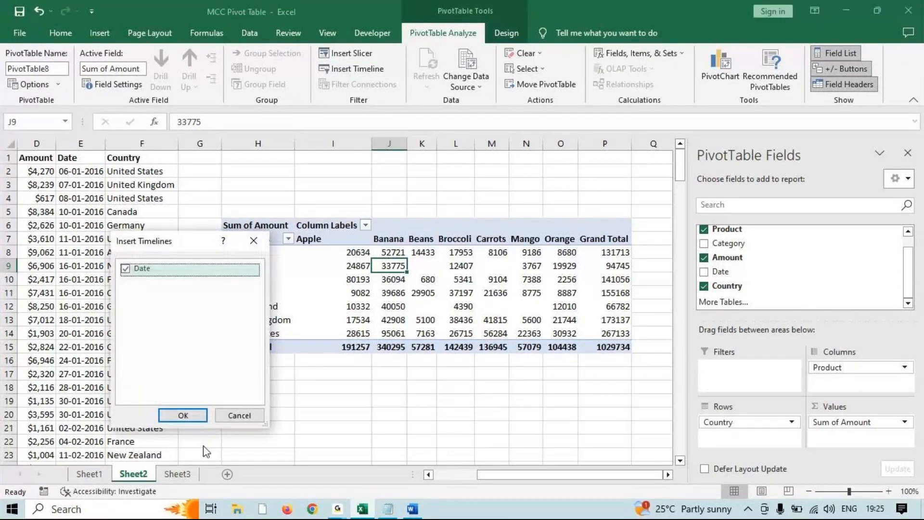
click(186, 415)
drag(384, 284, 384, 374)
scroll(402, 334, down, 1)
drag(398, 329, 398, 332)
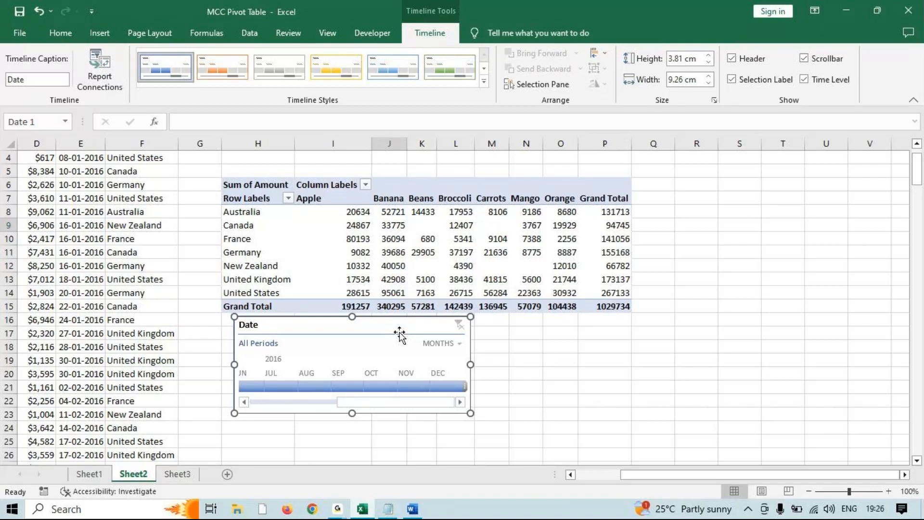
Filter the pivot table by Aug 2016 and Sep 2016 in turn, and clear the filter with the timeline at years level
click(313, 386)
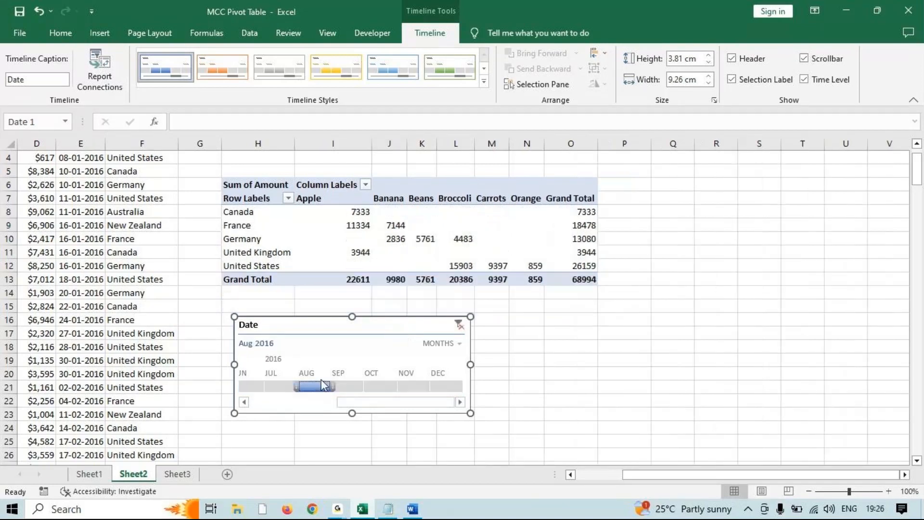
click(353, 385)
click(449, 344)
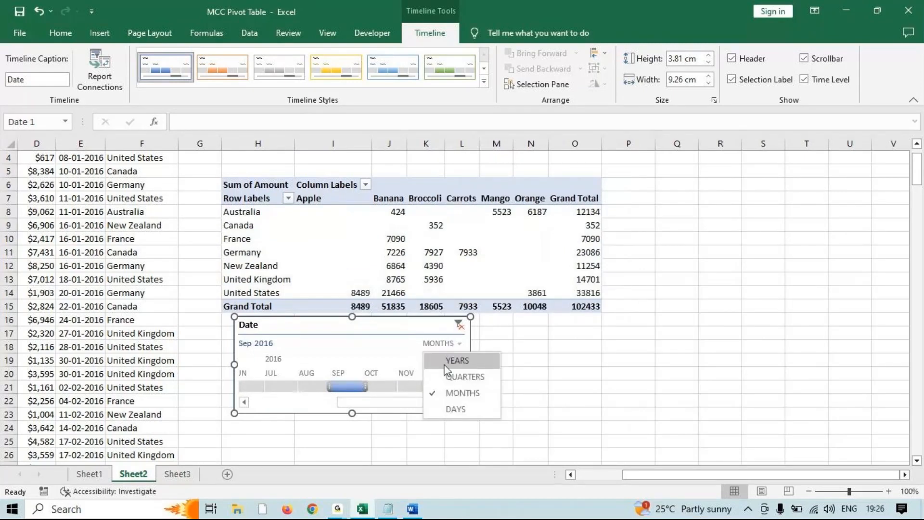
click(457, 361)
click(459, 325)
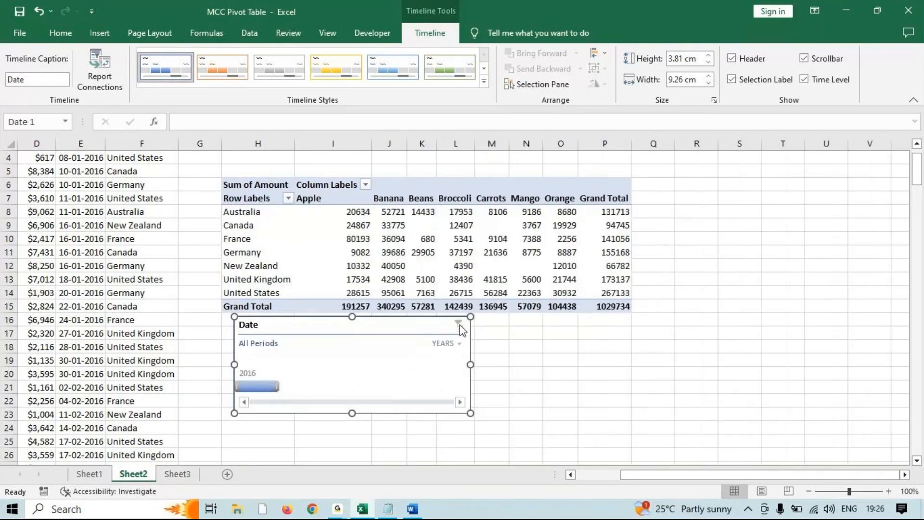
Set the timeline's time level to quarters, months and finally days
click(444, 343)
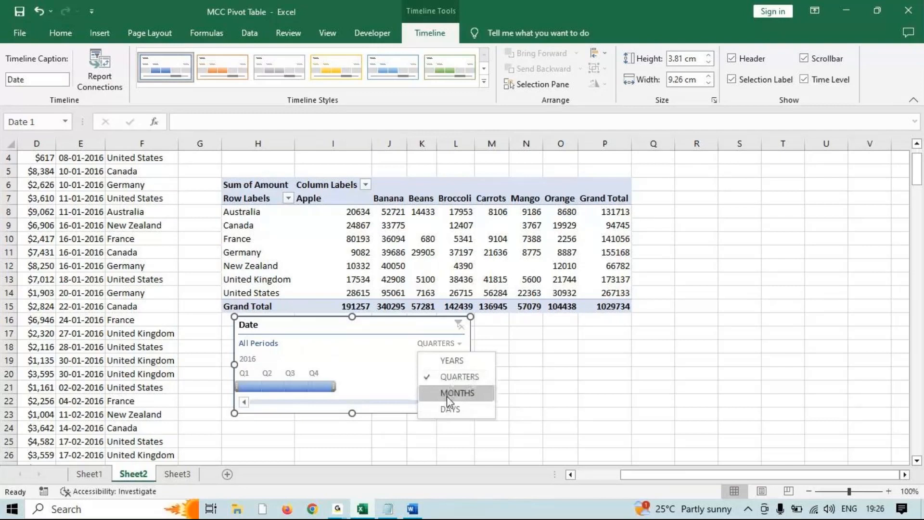
click(447, 397)
click(441, 343)
click(451, 406)
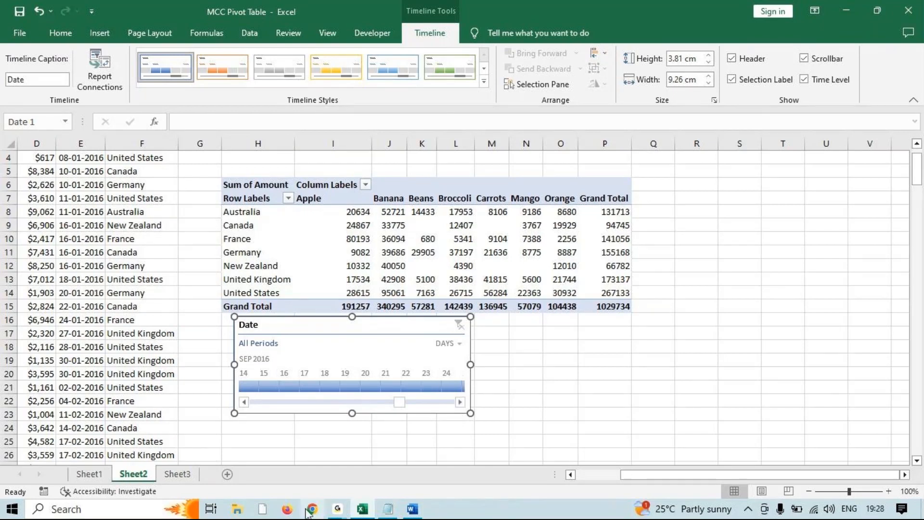
Switch to the Word topic list, colour the "Filter ( Slicer , Timeline )" item red, highlight the "Multi" item and return to Excel
mouse_move(337, 509)
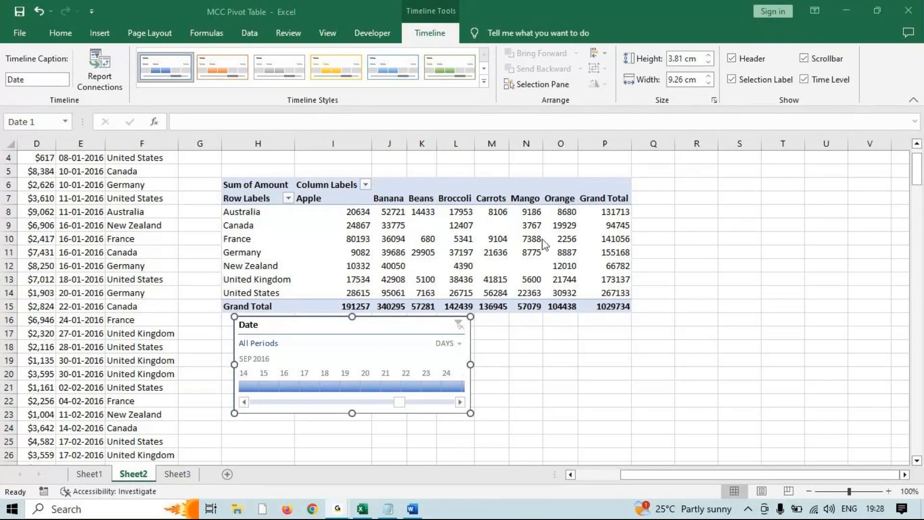
click(413, 508)
drag(324, 345, 539, 345)
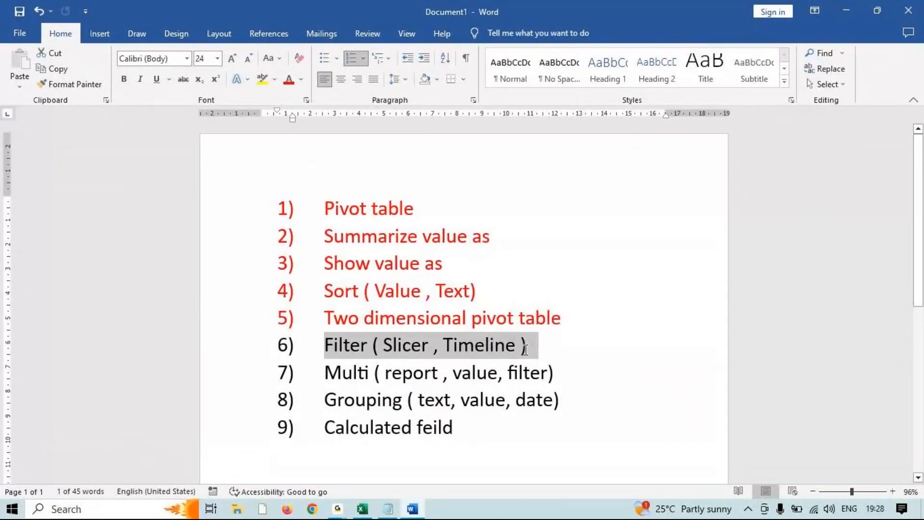
click(289, 79)
drag(325, 374, 552, 371)
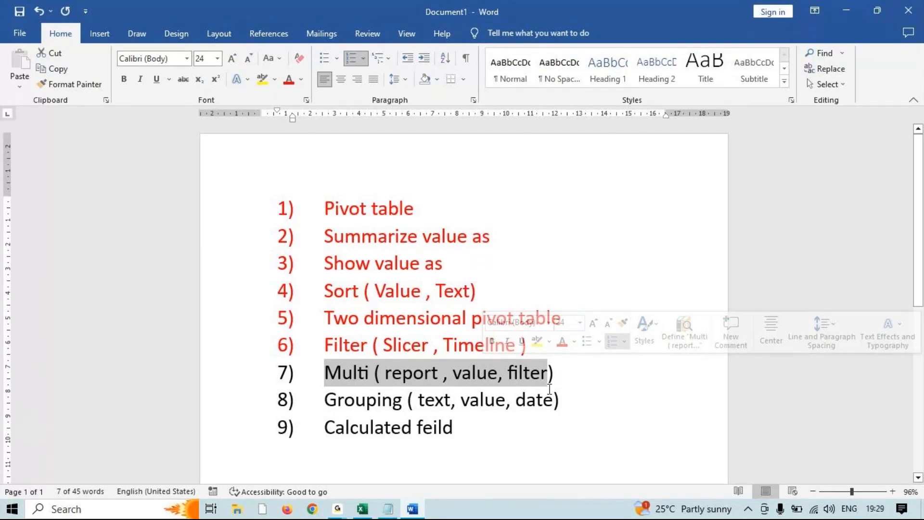
click(846, 6)
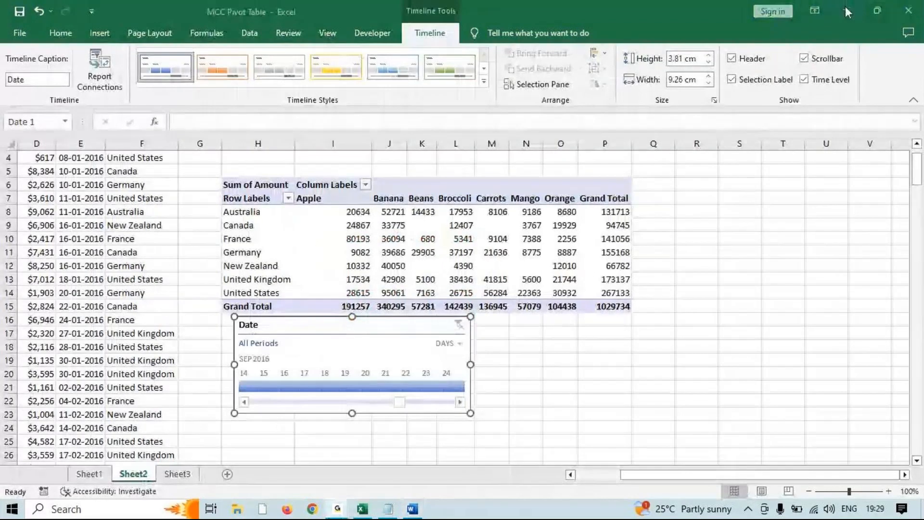
Create another pivot table from Sheet2 range A1:F214, placed on the existing worksheet at cell H30 below the timeline
scroll(214, 396, down, 7)
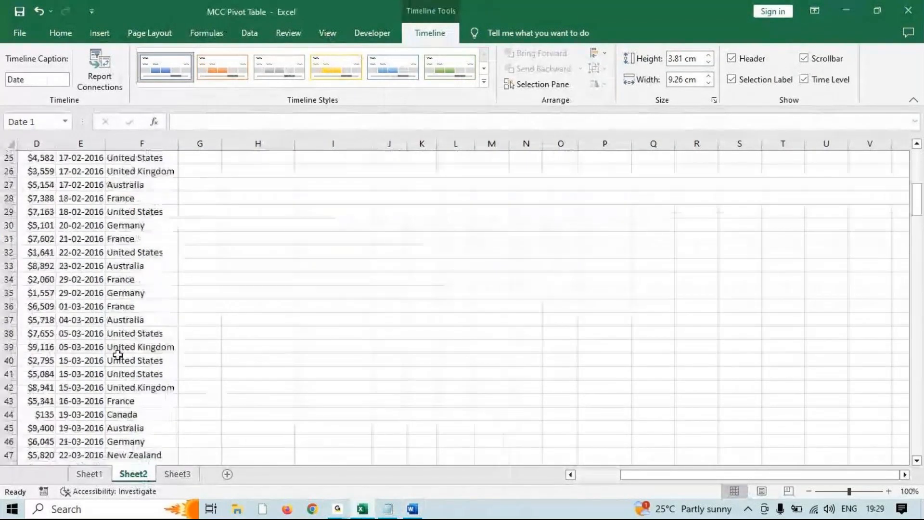
click(145, 360)
click(100, 33)
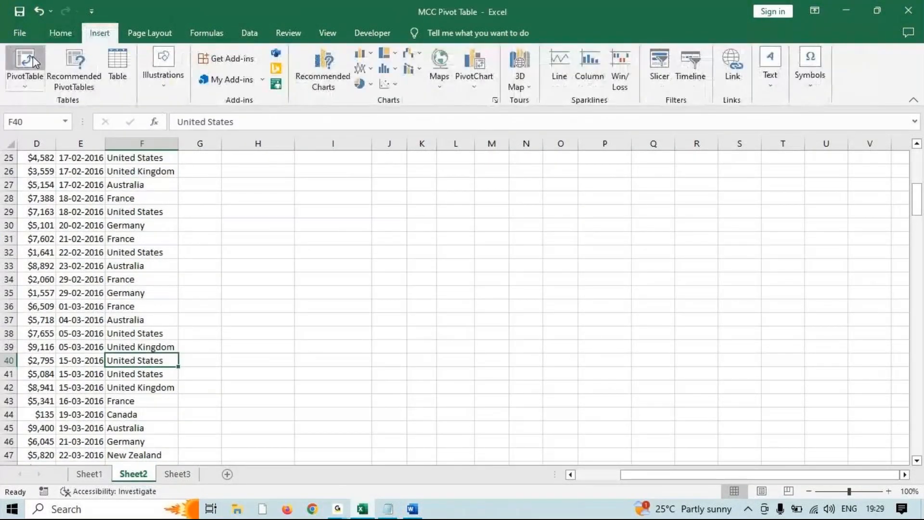
click(25, 62)
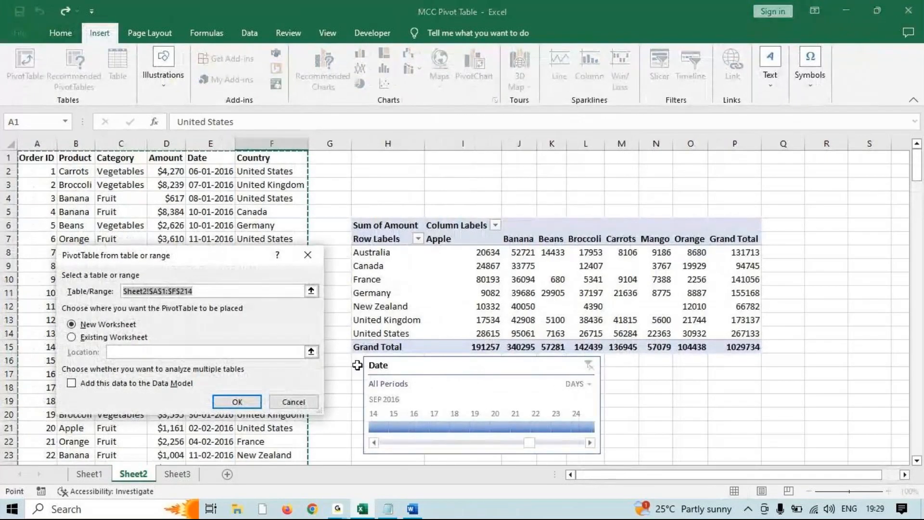
click(134, 337)
scroll(645, 435, down, 1)
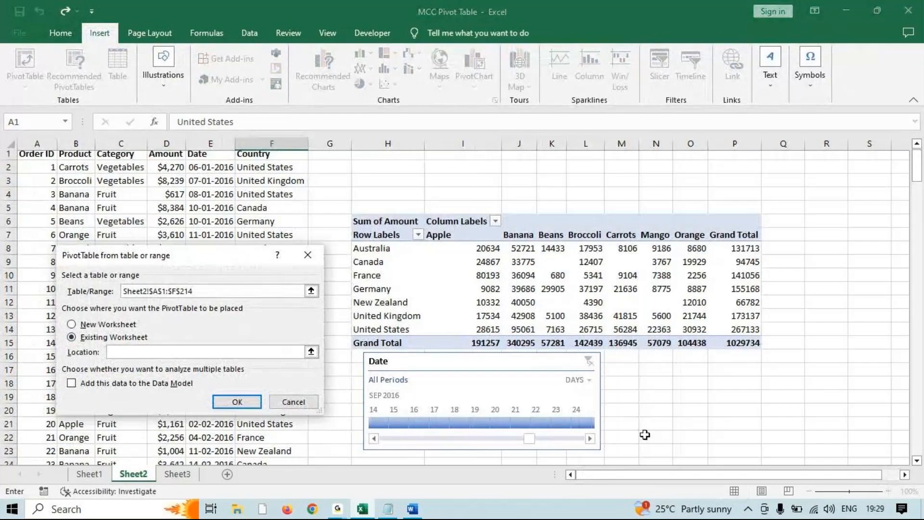
scroll(625, 429, down, 7)
click(388, 265)
click(237, 401)
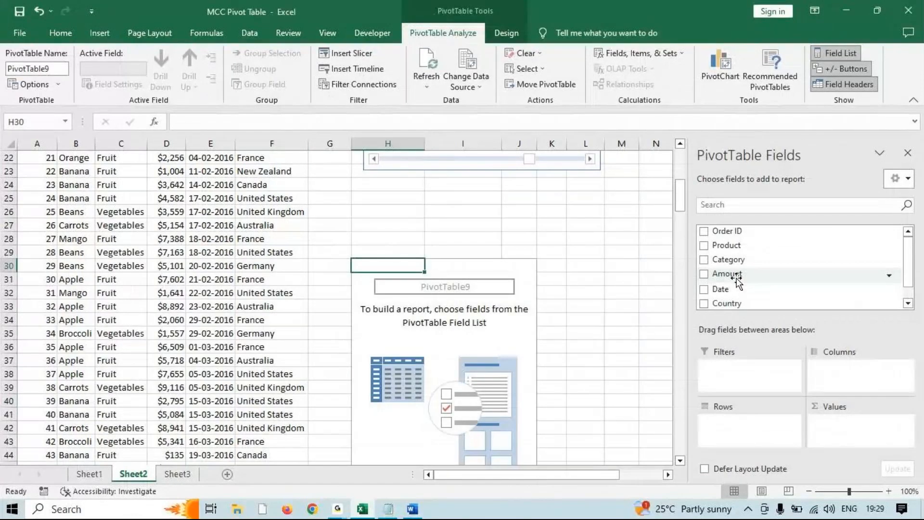
Add Country and Product to the rows of the pivot table at H30 and Sum of Amount to its values
click(727, 302)
drag(737, 247, 744, 435)
drag(753, 275, 851, 434)
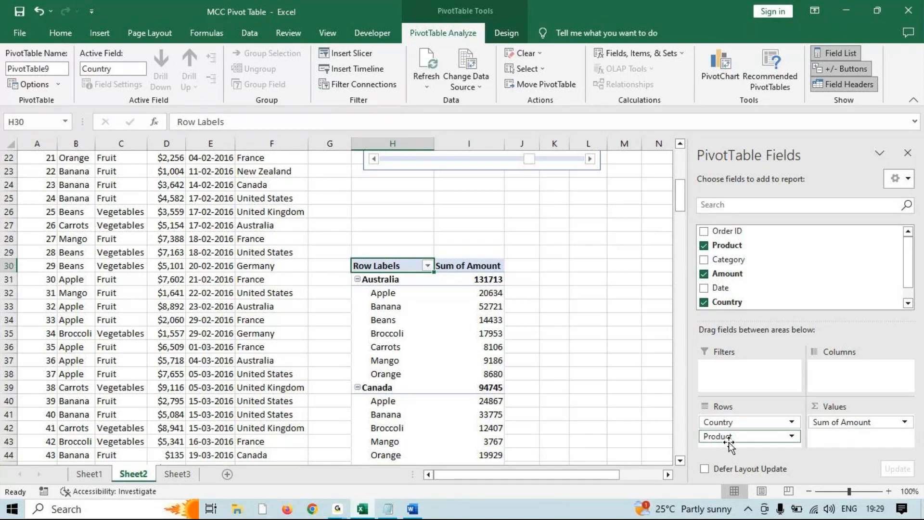
Remove Product from the rows, add Amount to the values a second time and compare the two amount columns
drag(729, 443, 818, 277)
drag(717, 269, 847, 435)
drag(457, 266, 458, 371)
drag(531, 265, 539, 375)
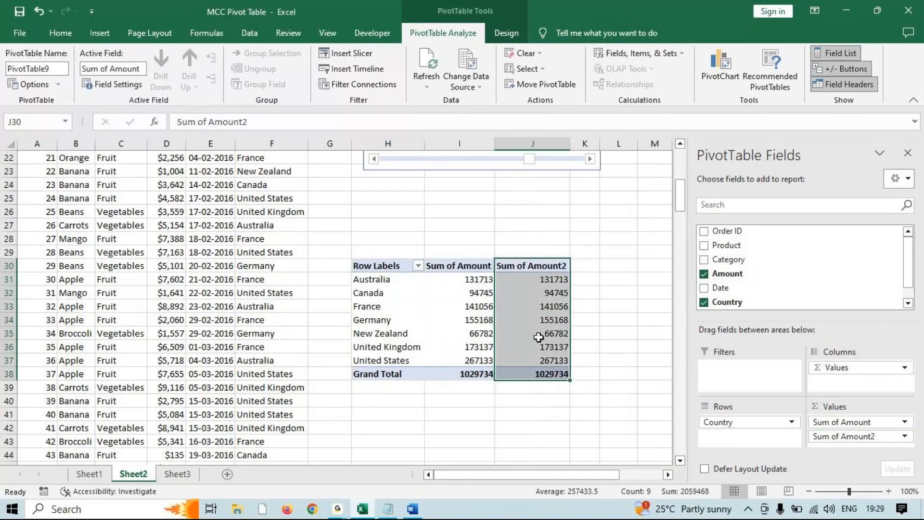
Show the Sum of Amount2 values as % of Grand Total
right_click(542, 282)
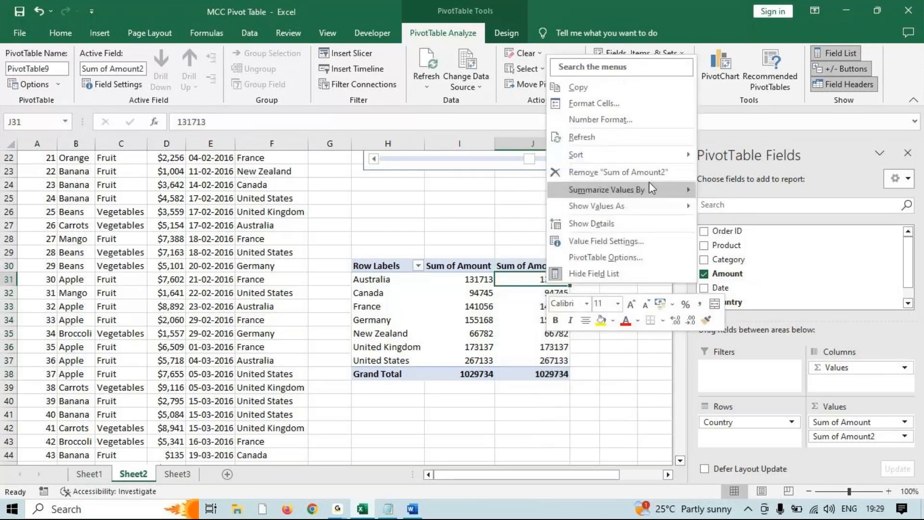
mouse_move(640, 206)
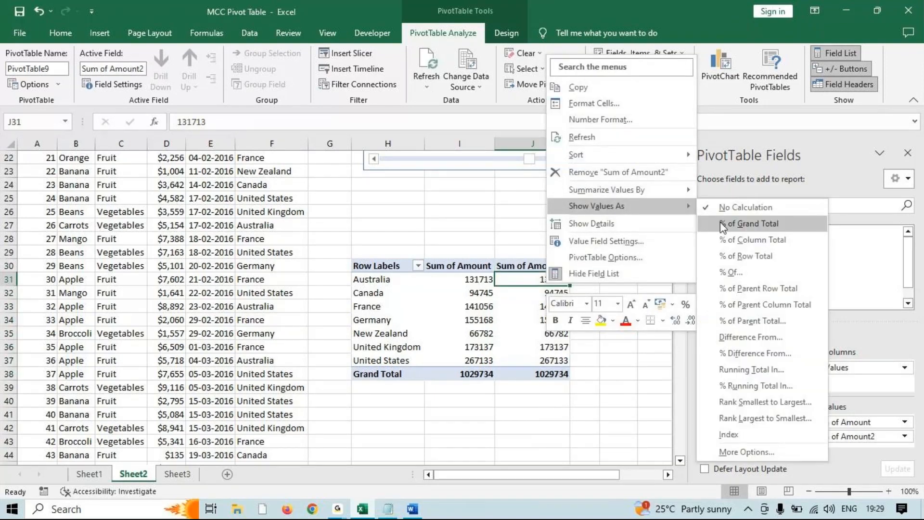
click(723, 225)
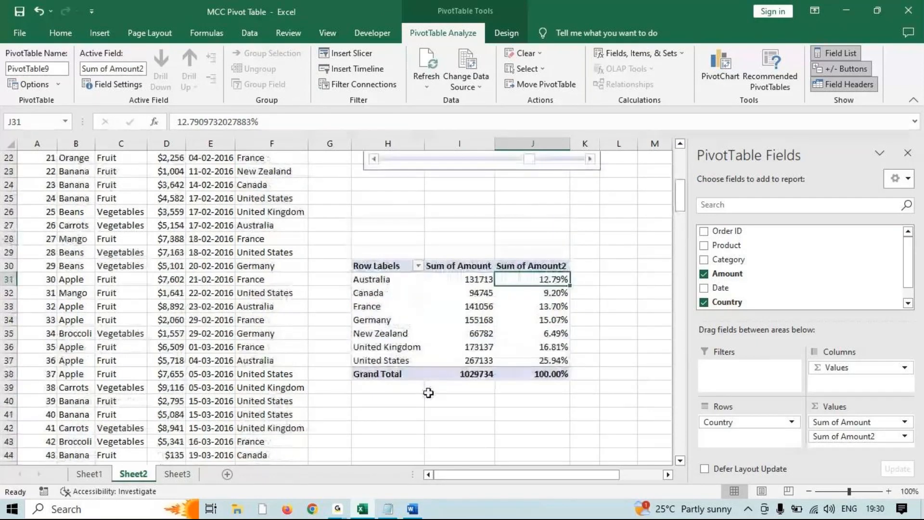
Create another pivot table from Sheet2 range A1:F214, placed on the existing worksheet at cell H43
scroll(258, 374, down, 2)
scroll(257, 373, up, 1)
click(166, 360)
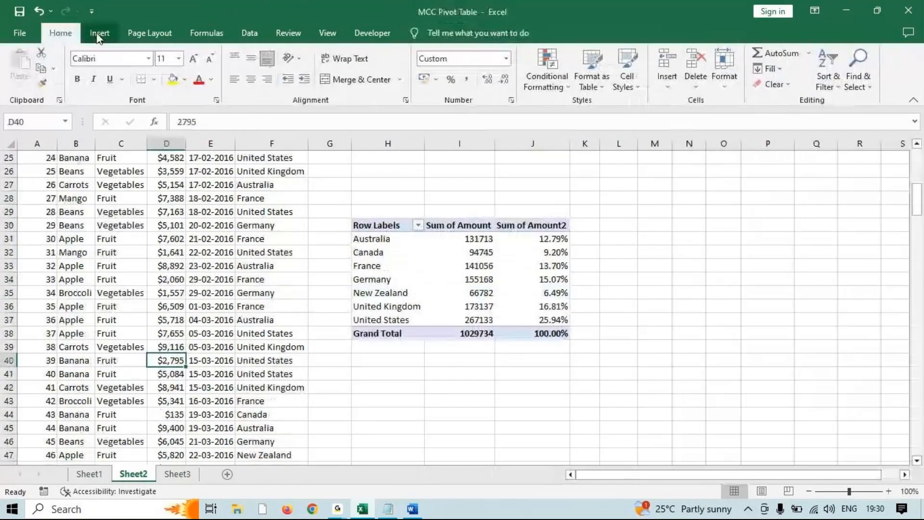
click(98, 34)
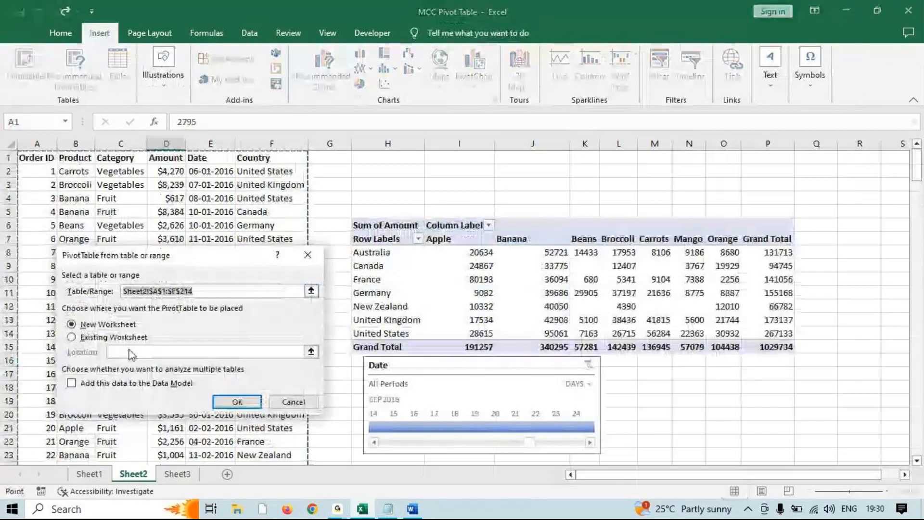
click(129, 351)
scroll(423, 365, down, 11)
click(388, 279)
click(238, 402)
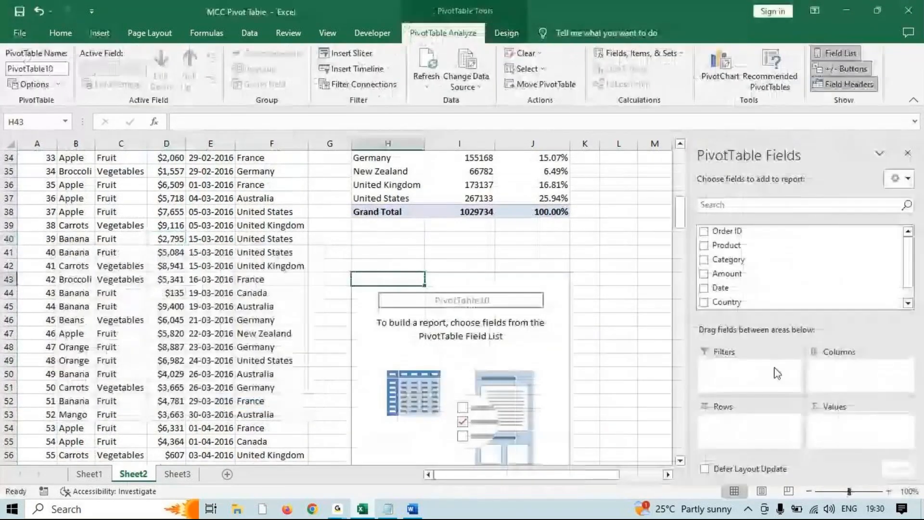
Add Category and Country as report filters, Product to the rows and Amount to the values of the pivot table at H43
drag(728, 259, 734, 369)
drag(727, 302, 739, 373)
drag(745, 248, 743, 422)
drag(751, 260, 845, 427)
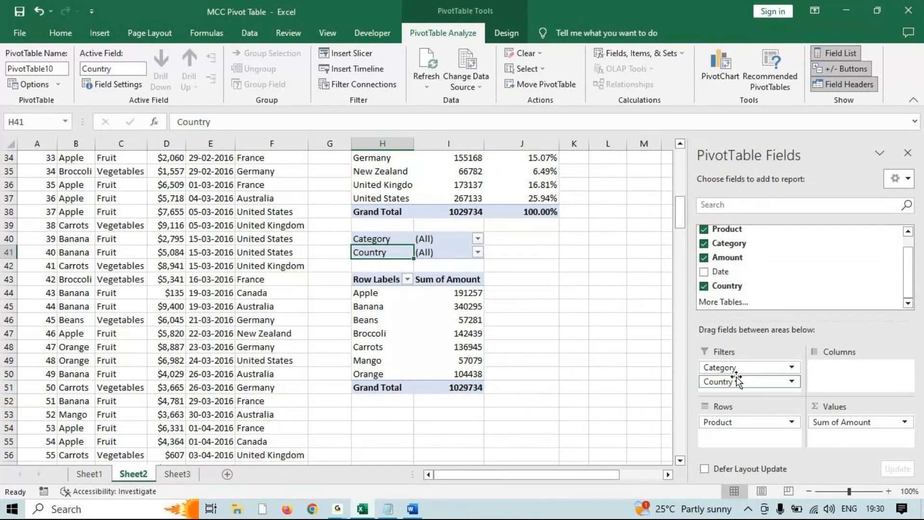
Filter the pivot table at H43 to the Vegetables category and the country France
click(477, 238)
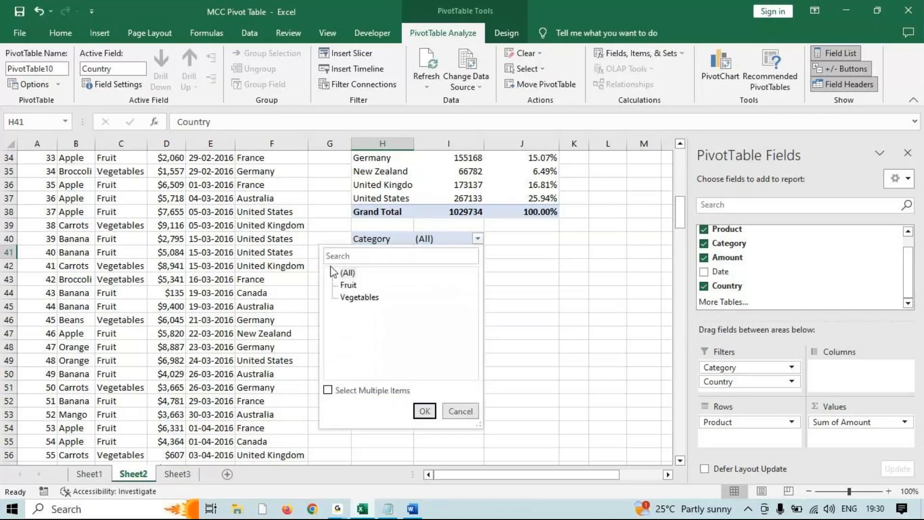
double_click(356, 298)
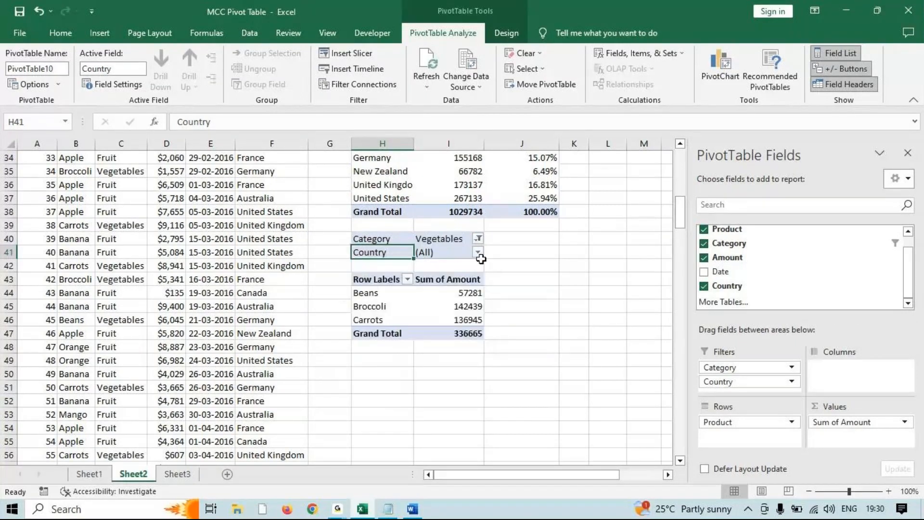
click(477, 252)
click(352, 322)
click(425, 425)
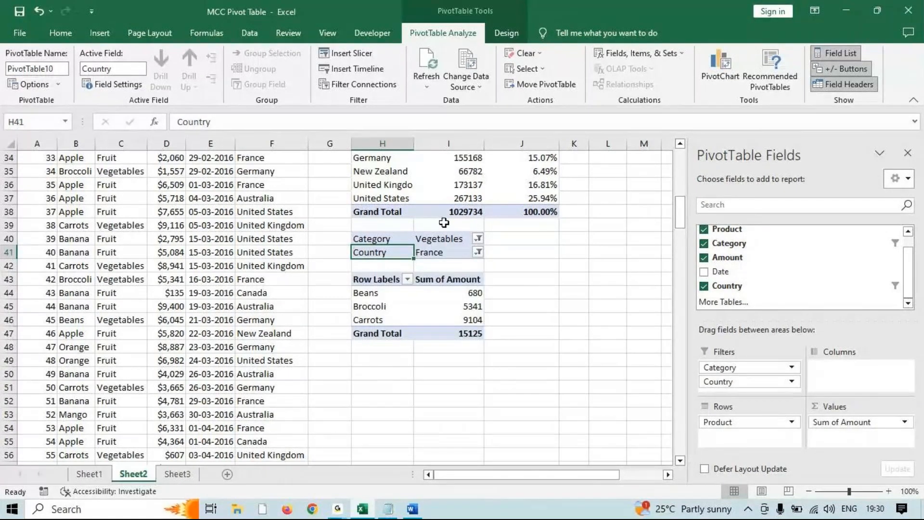
scroll(754, 375, up, 1)
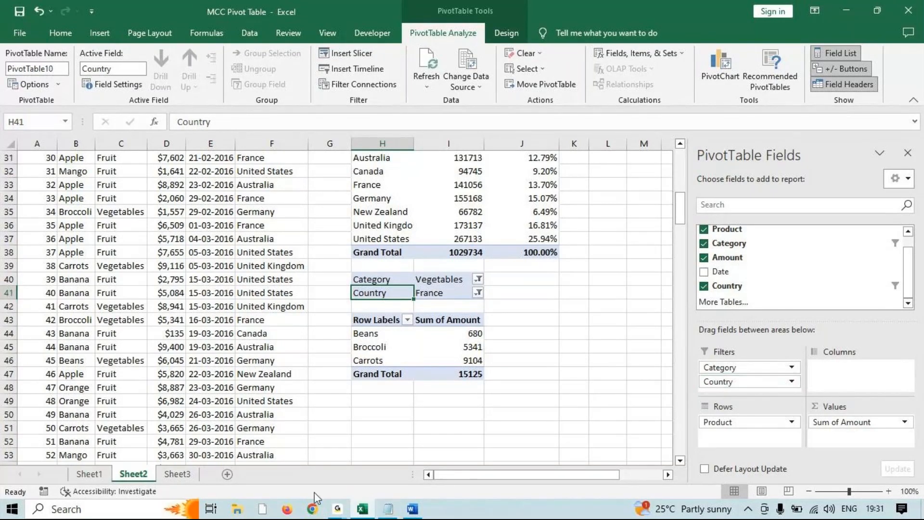
Switch to the Word topic list, colour the selected Multi ( report , value, filter text red and select the Grouping line
click(339, 510)
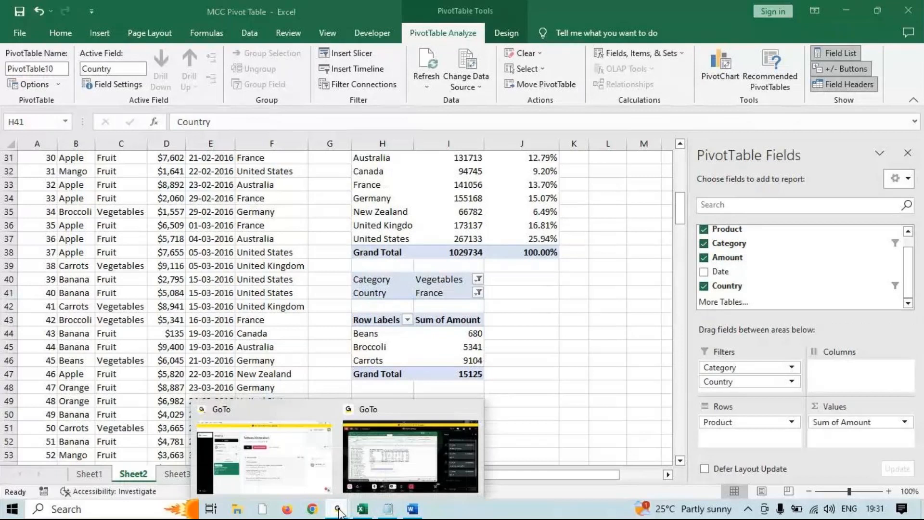
click(410, 457)
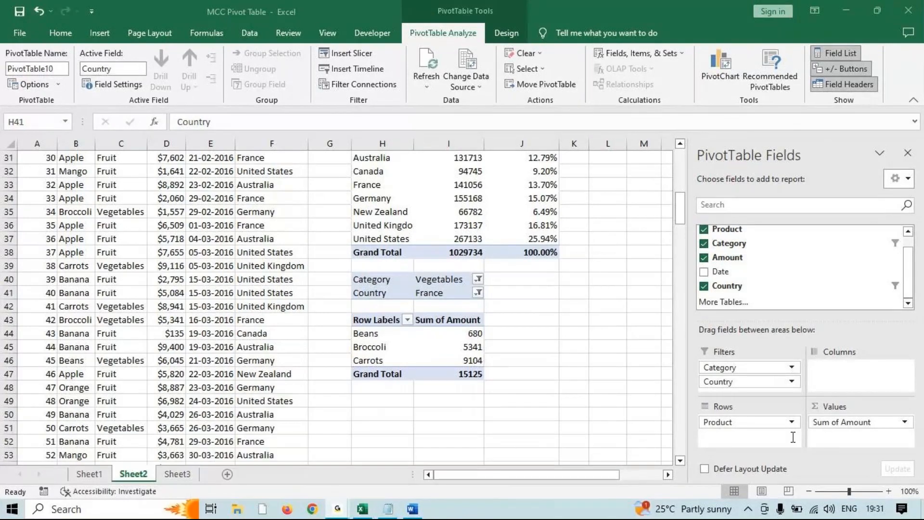
click(412, 509)
click(288, 79)
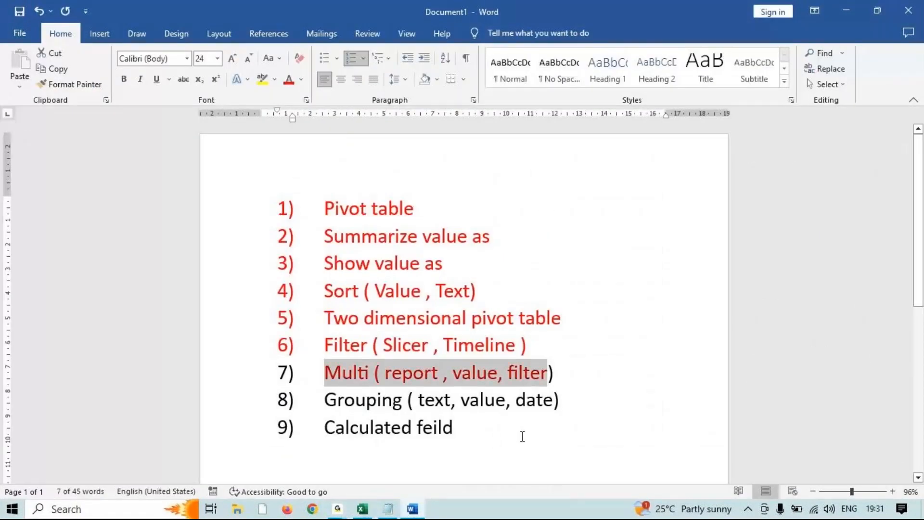
drag(582, 396, 294, 395)
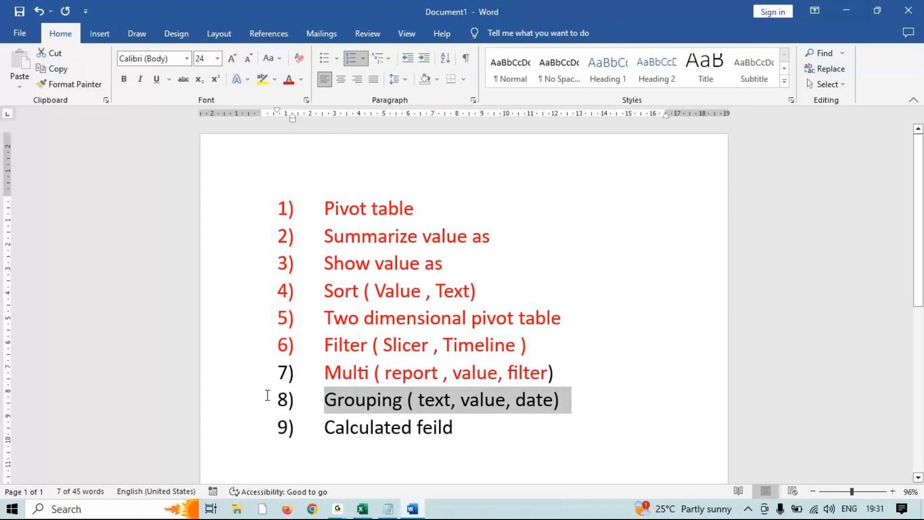
click(859, 15)
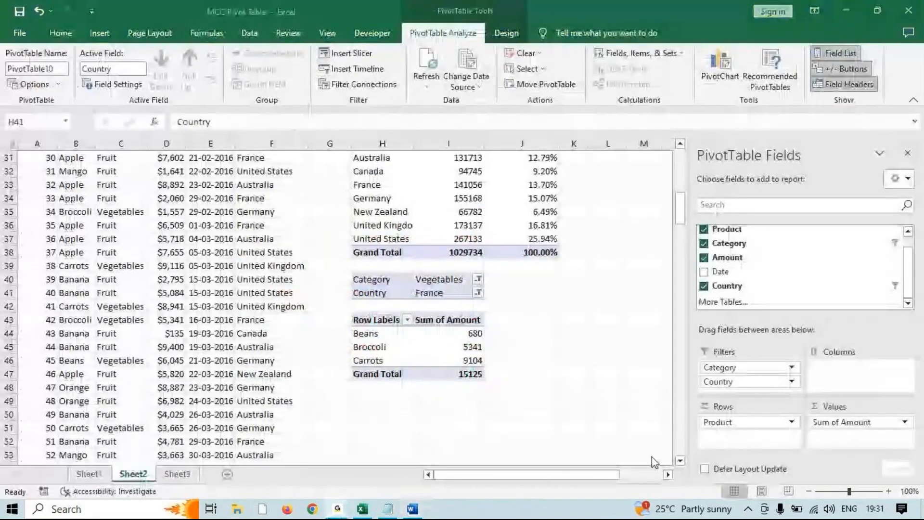
Copy the Sheet2 order data into Sheet3 starting at cell A1 and autofit the pasted columns' widths
scroll(385, 385, down, 1)
click(219, 342)
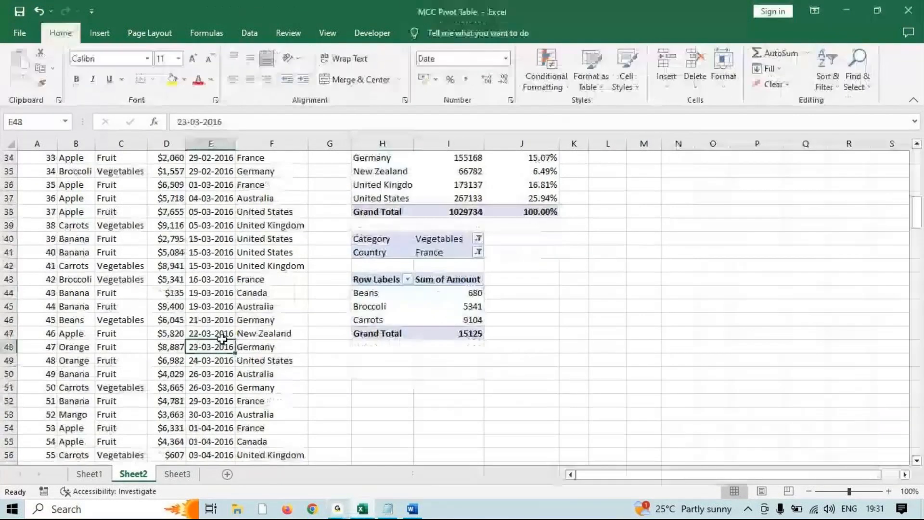
scroll(222, 340, up, 4)
scroll(226, 331, up, 7)
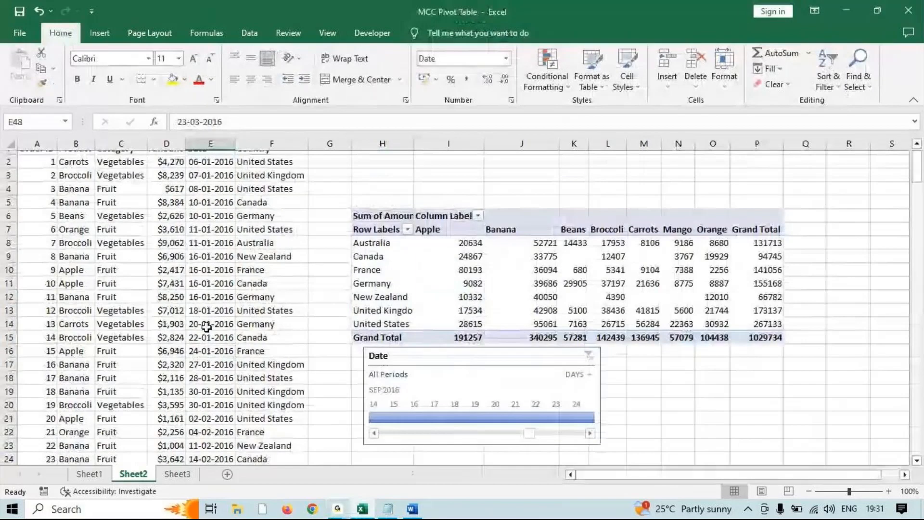
scroll(207, 327, up, 1)
click(163, 305)
key(ctrl+a)
key(ctrl+c)
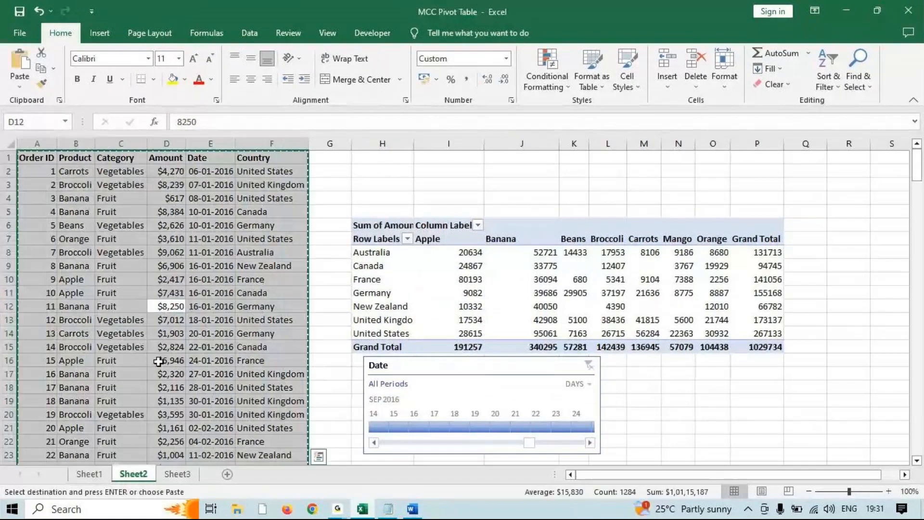
click(178, 474)
key(ctrl+v)
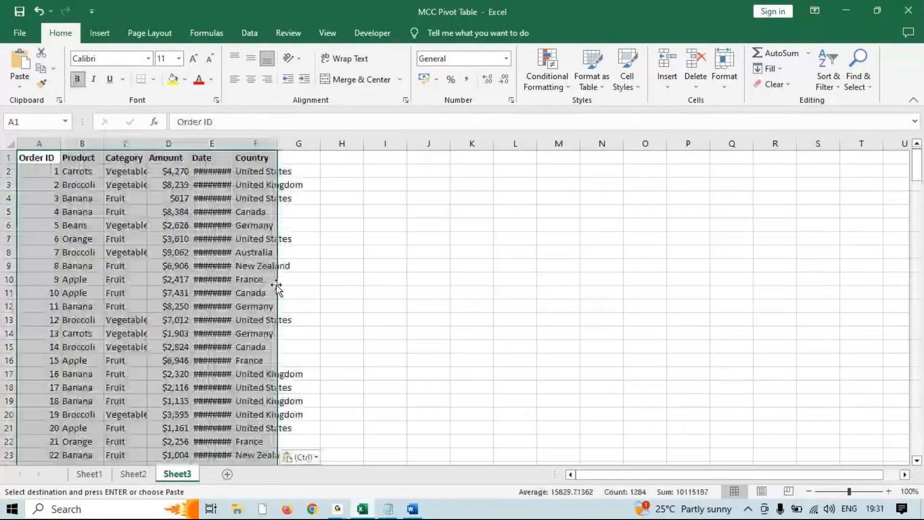
click(725, 73)
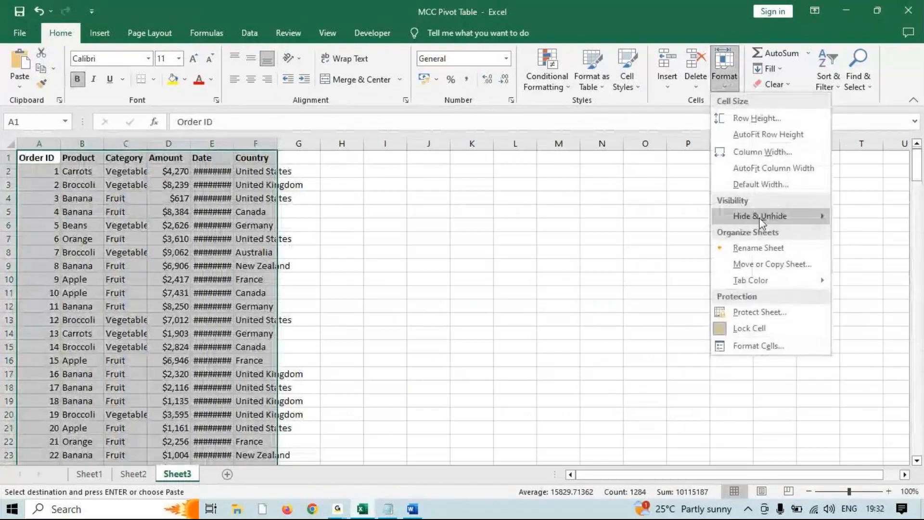
click(795, 168)
Create a pivot table from Sheet3 range A1:F214 at cell I8 of the same sheet, with Product in the rows and Amount in the values
click(121, 211)
click(99, 33)
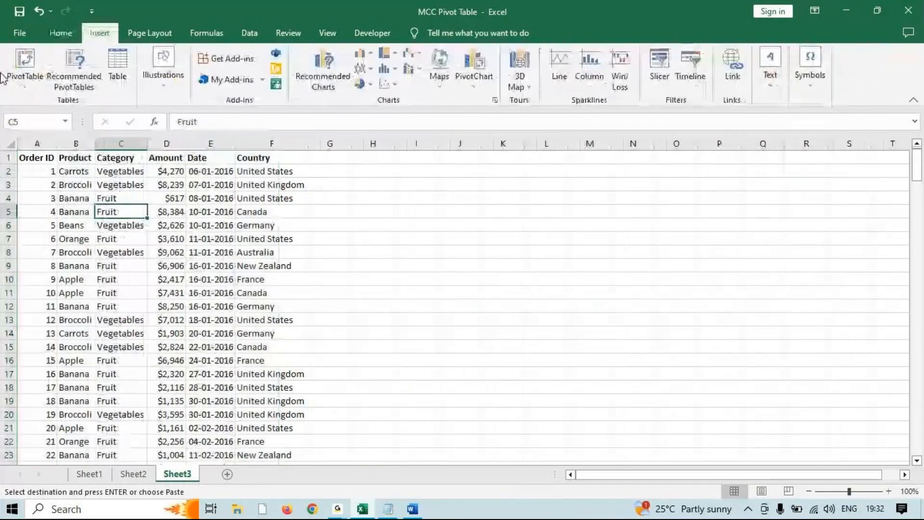
click(25, 65)
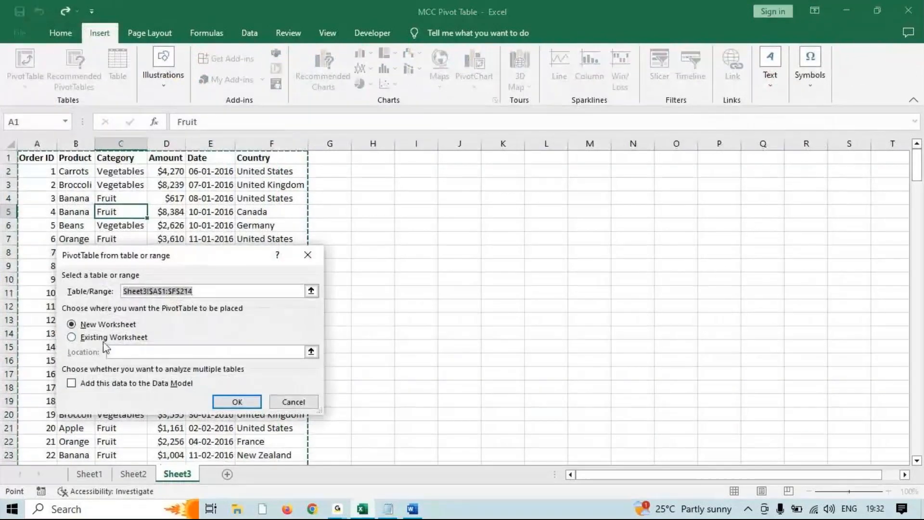
click(104, 338)
click(416, 252)
click(247, 402)
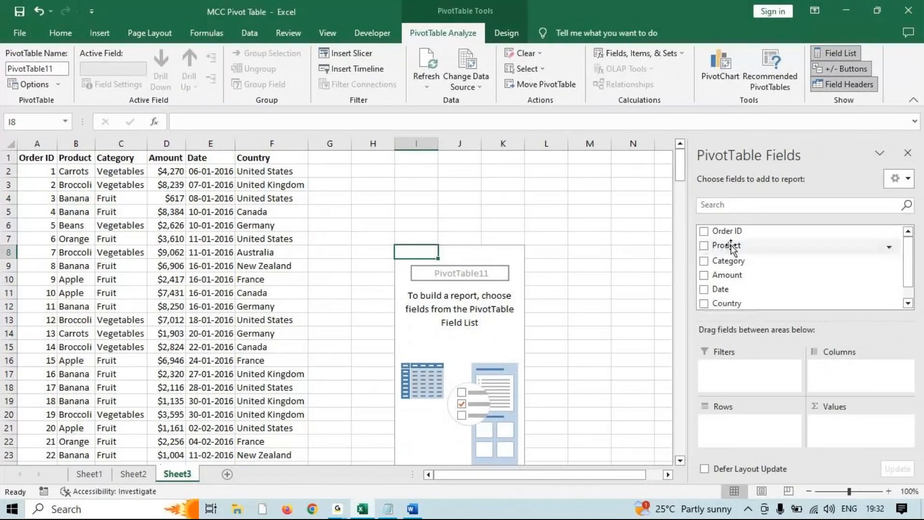
drag(732, 247, 761, 428)
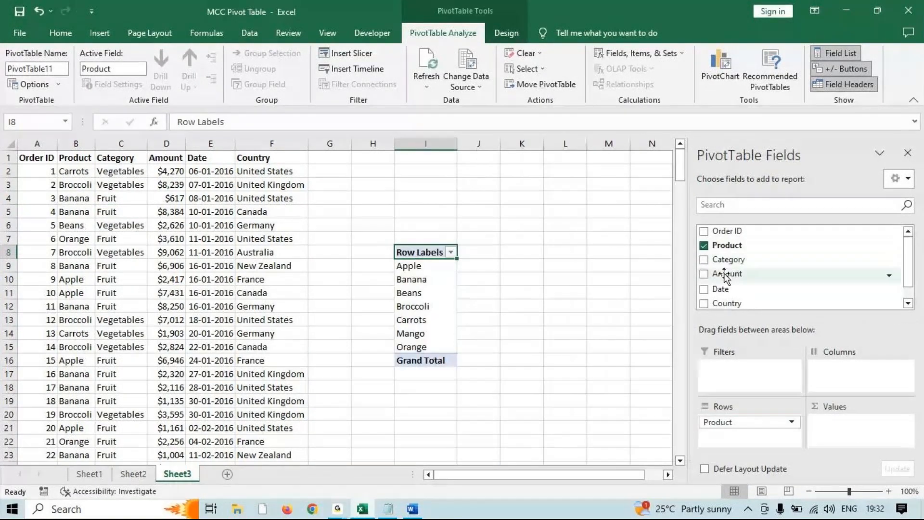
drag(723, 273, 829, 432)
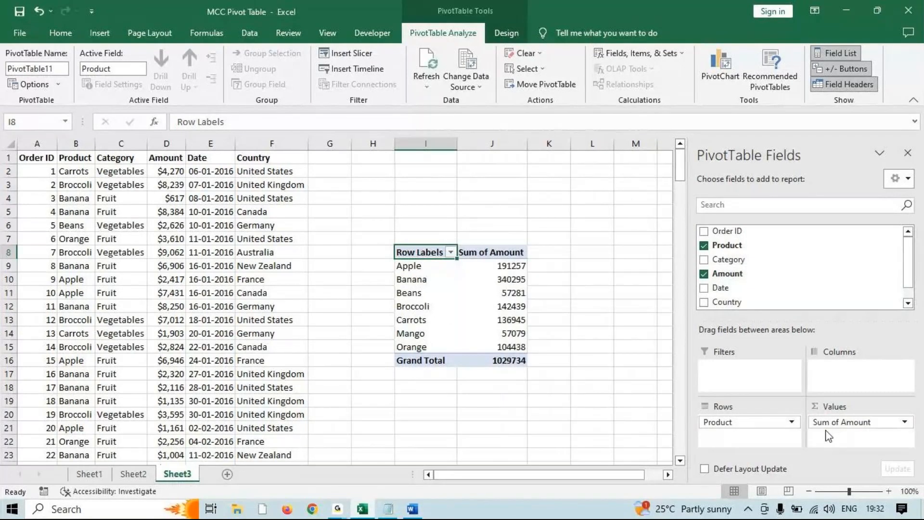
click(422, 269)
ctrl+click(417, 292)
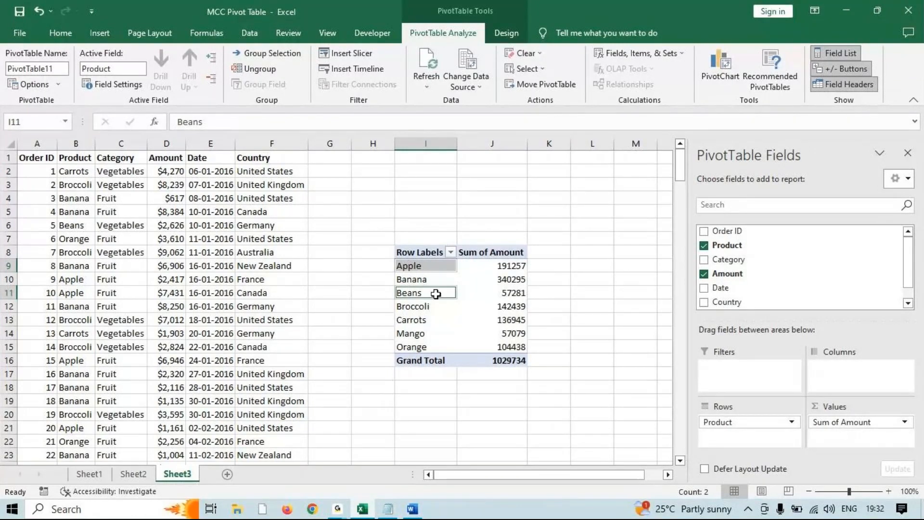
click(448, 334)
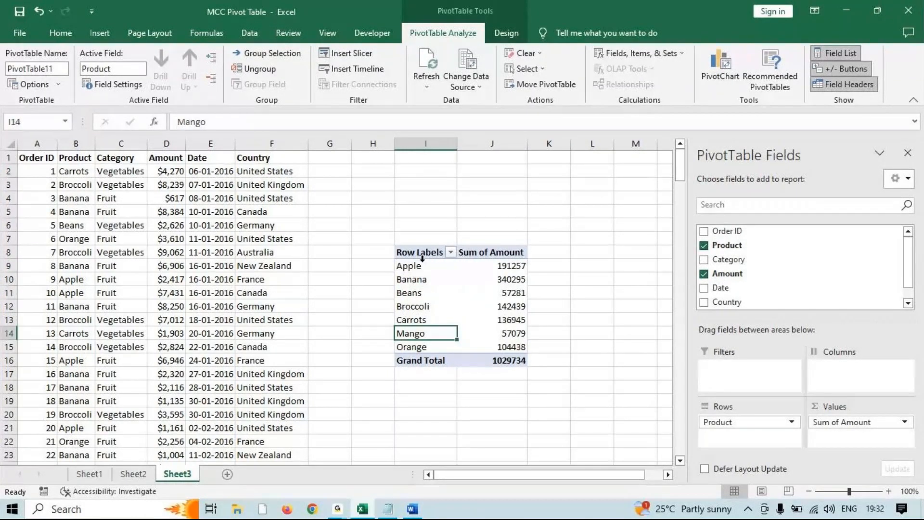
click(422, 266)
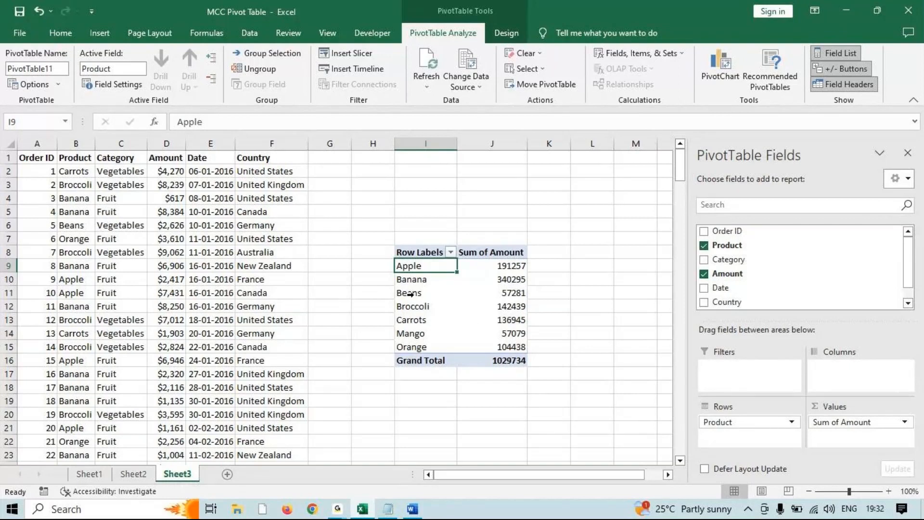
ctrl+click(433, 295)
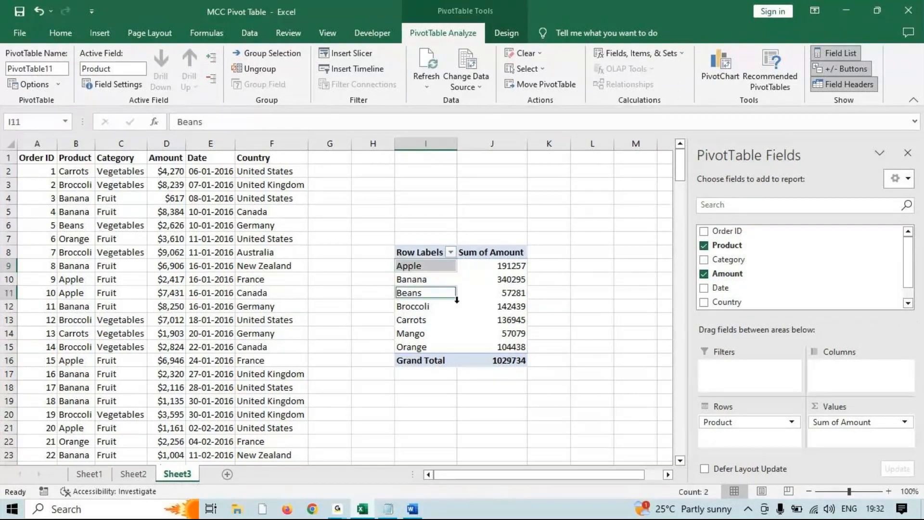
Group the Apple and Beans row labels in the Sheet3 pivot table
click(442, 269)
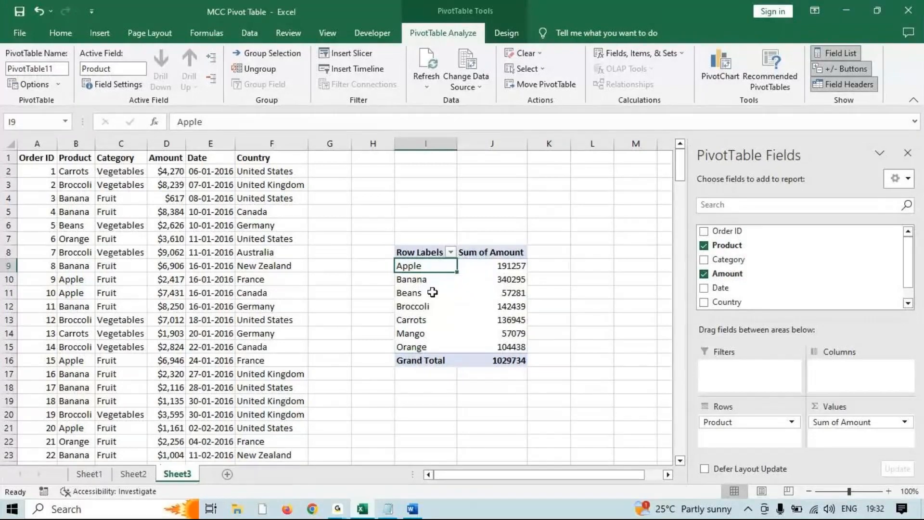
ctrl+click(432, 292)
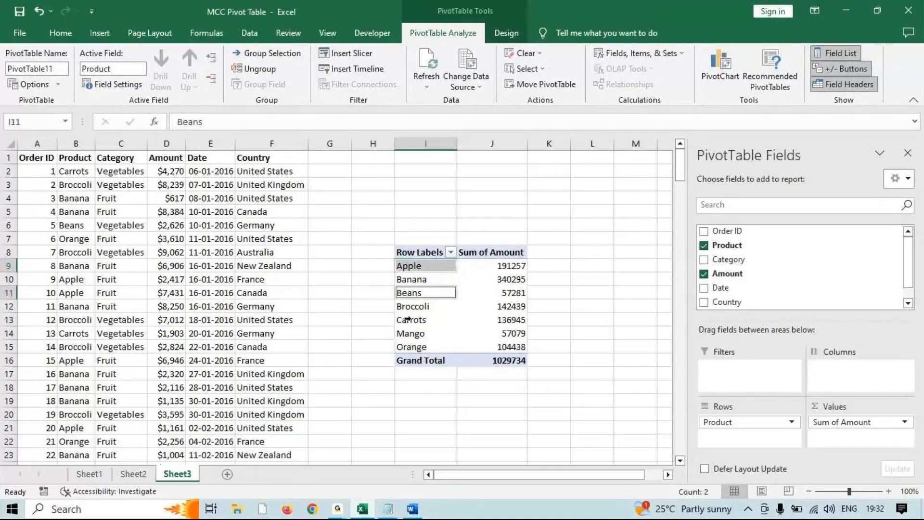
right_click(432, 293)
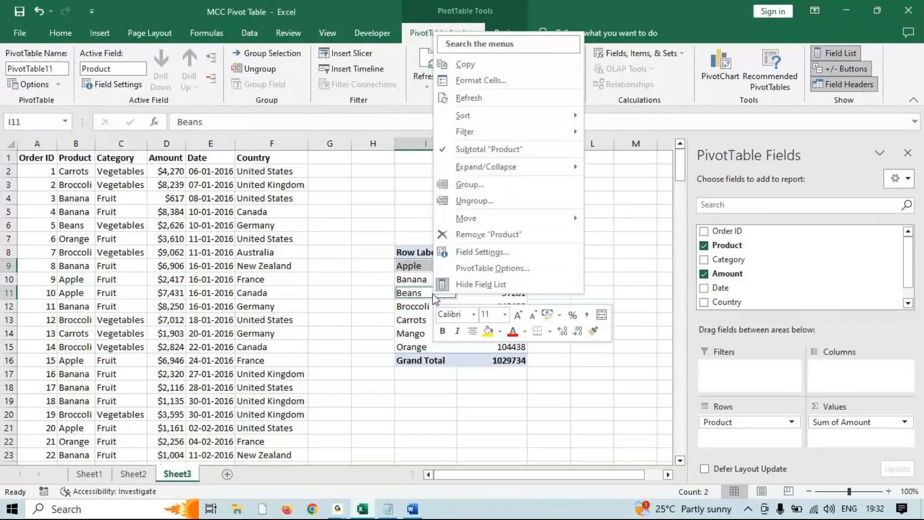
click(465, 184)
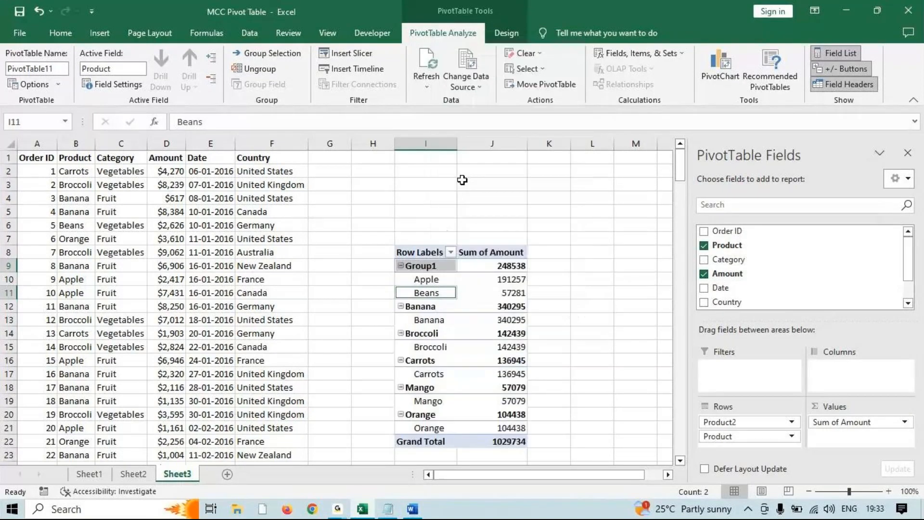
click(471, 347)
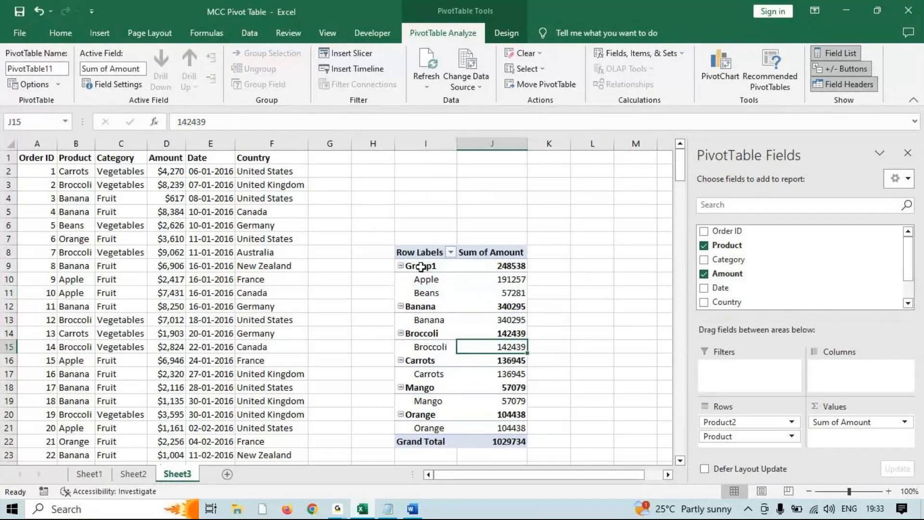
click(420, 268)
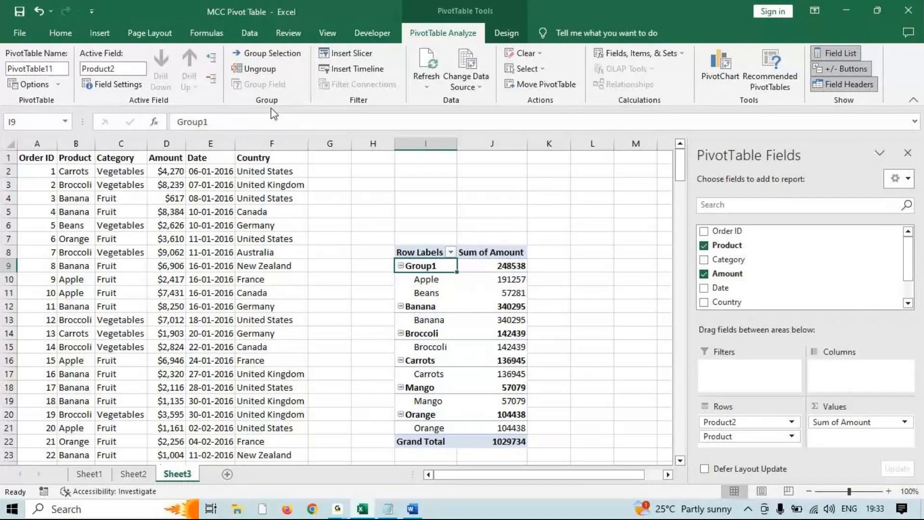
double_click(227, 127)
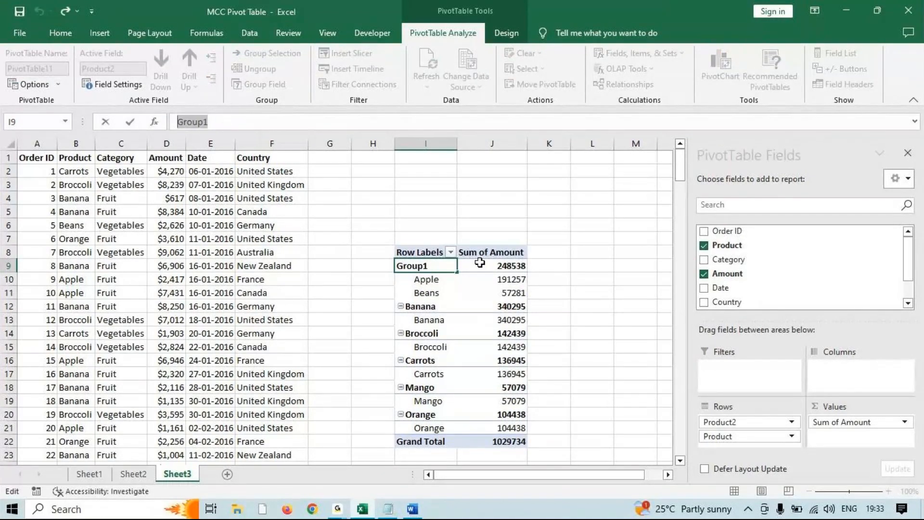
click(490, 221)
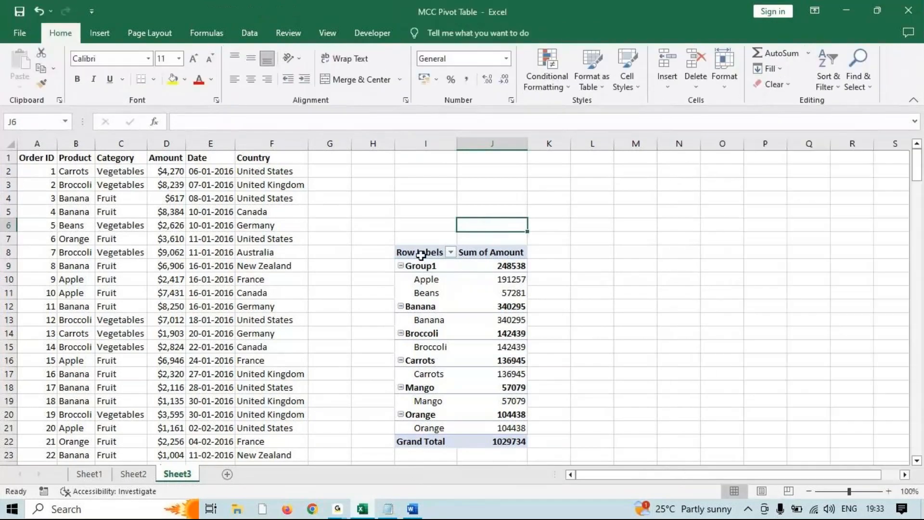
Rename the Group1 row label in the Sheet3 pivot table as Morning Shift
click(420, 265)
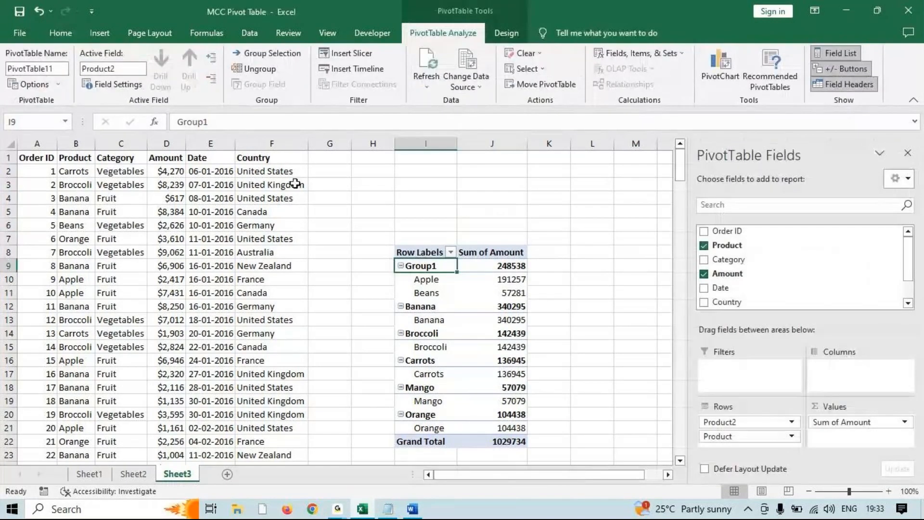
drag(212, 122, 144, 105)
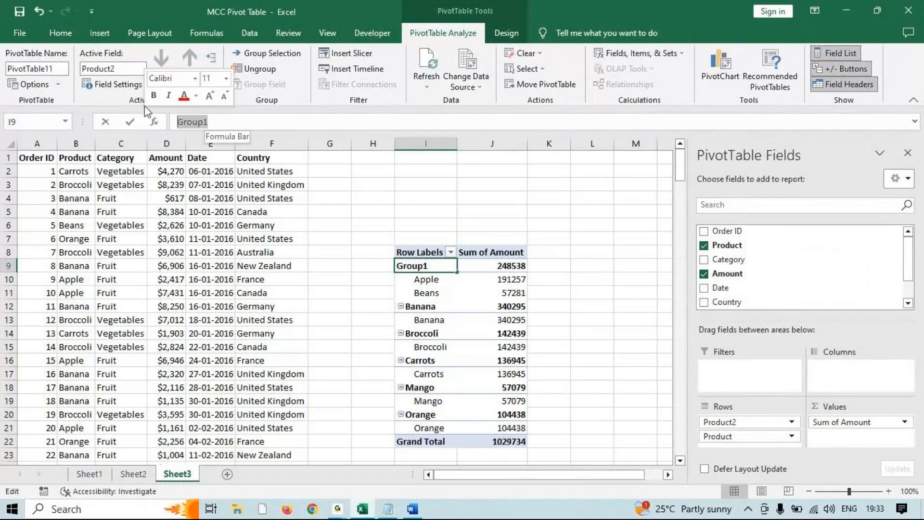
key(BackSpace)
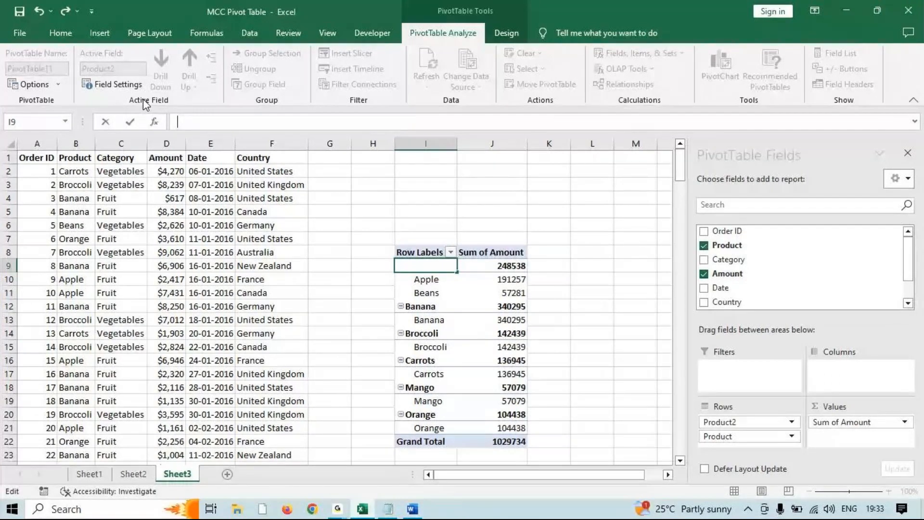
text(Morning)
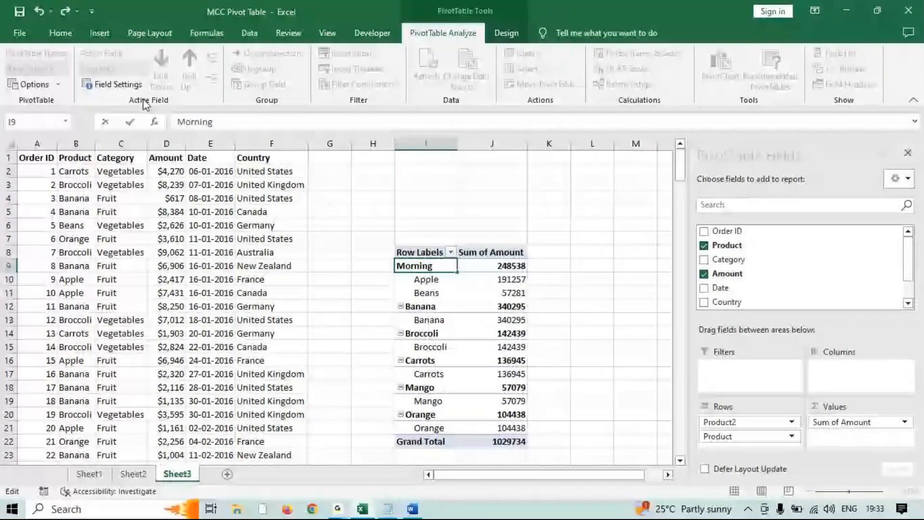
text( Sh)
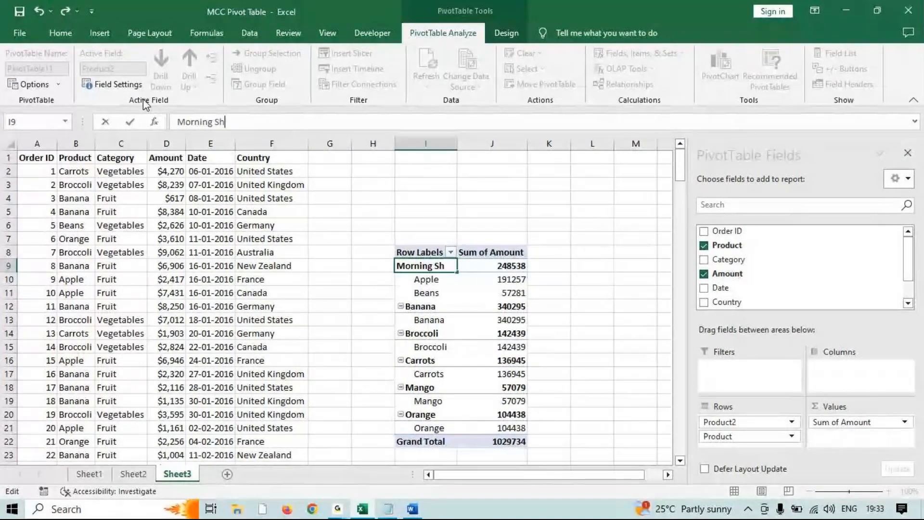
text(i)
key(Return)
Group the Banana, Carrots and Orange row labels in the pivot table
click(423, 304)
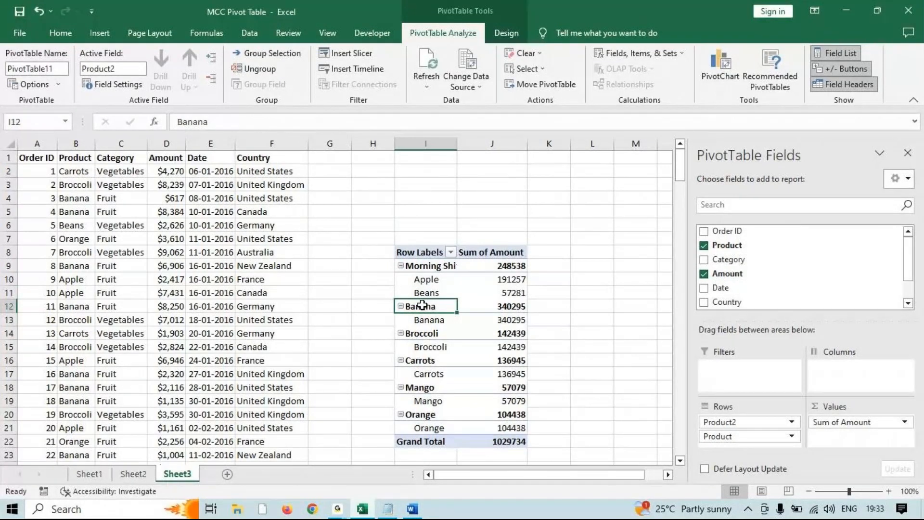
ctrl+click(420, 360)
ctrl+click(419, 414)
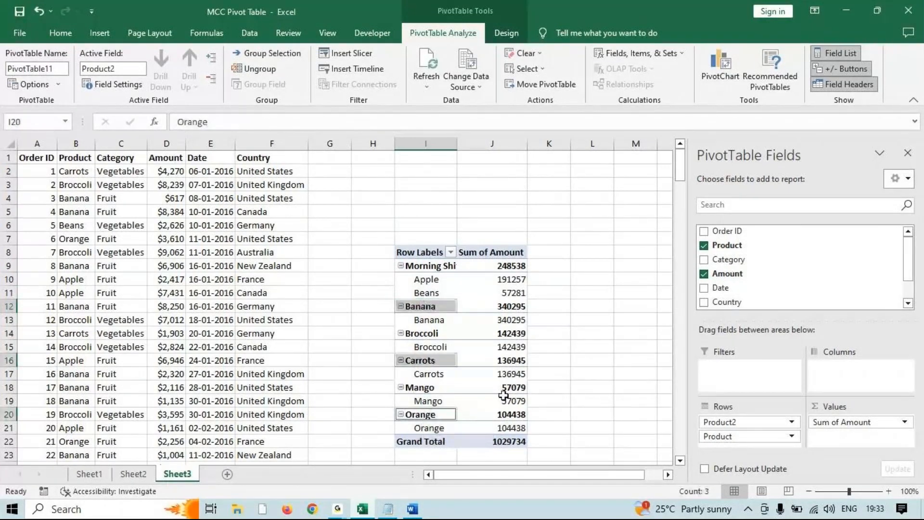
right_click(437, 415)
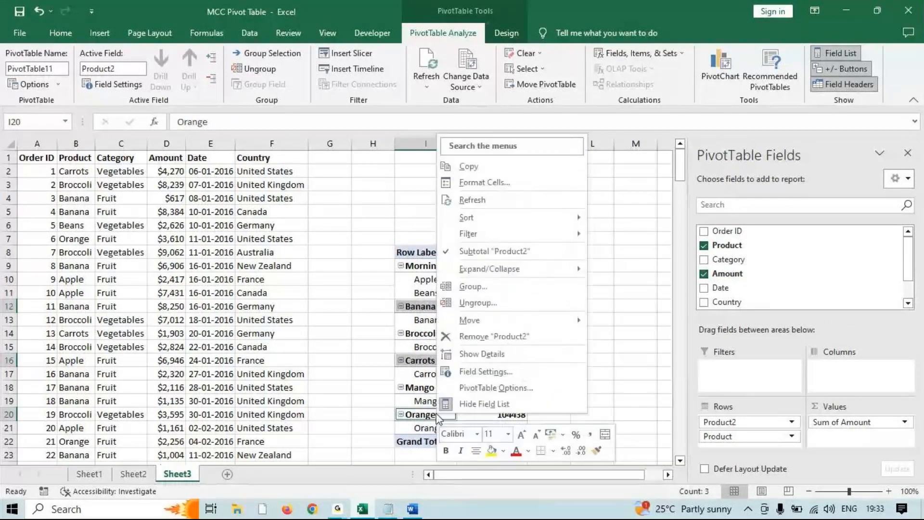
click(472, 286)
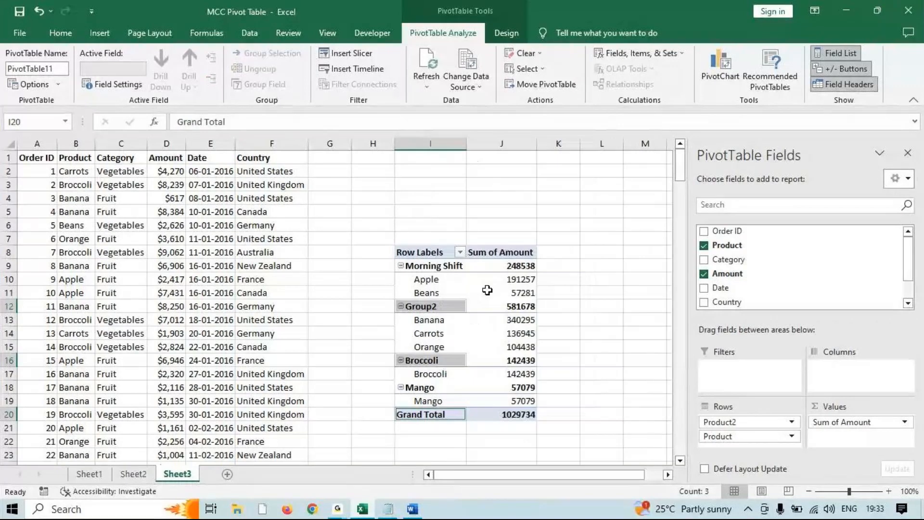
Rename the group containing Banana, Carrots and Orange as General Shift
click(438, 308)
drag(211, 121, 99, 99)
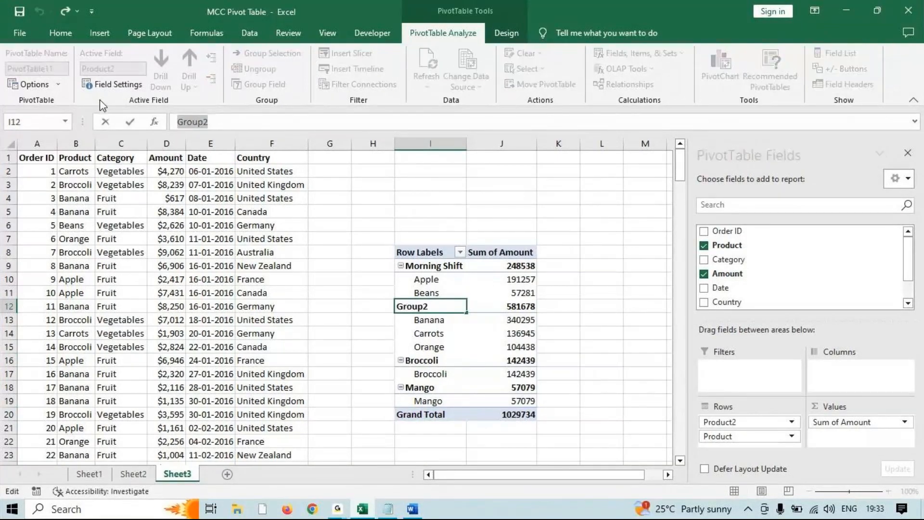
text(Gener)
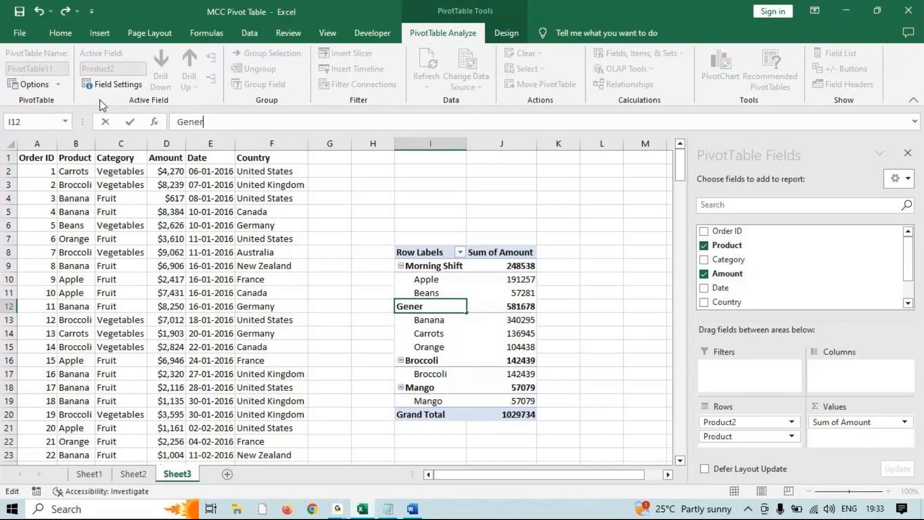
text(al Shift)
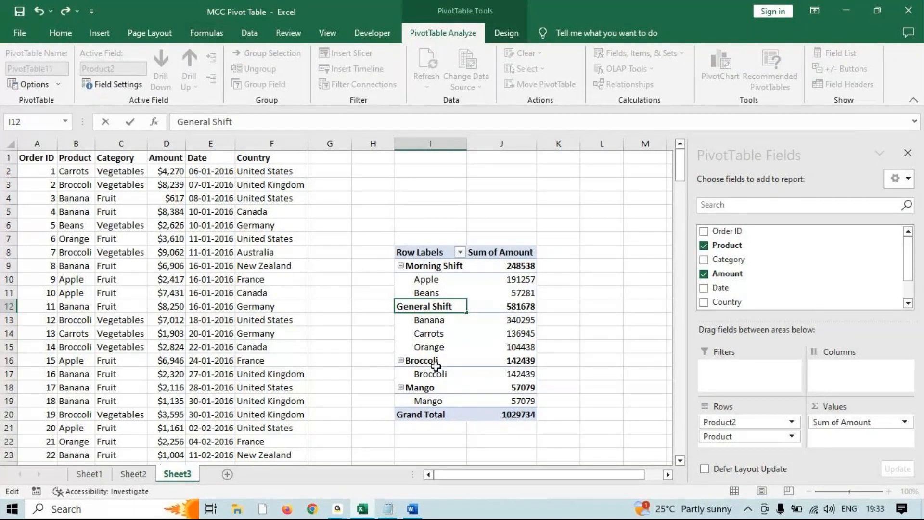
Group the remaining Broccoli and Mango row labels in the pivot table
drag(436, 362, 433, 388)
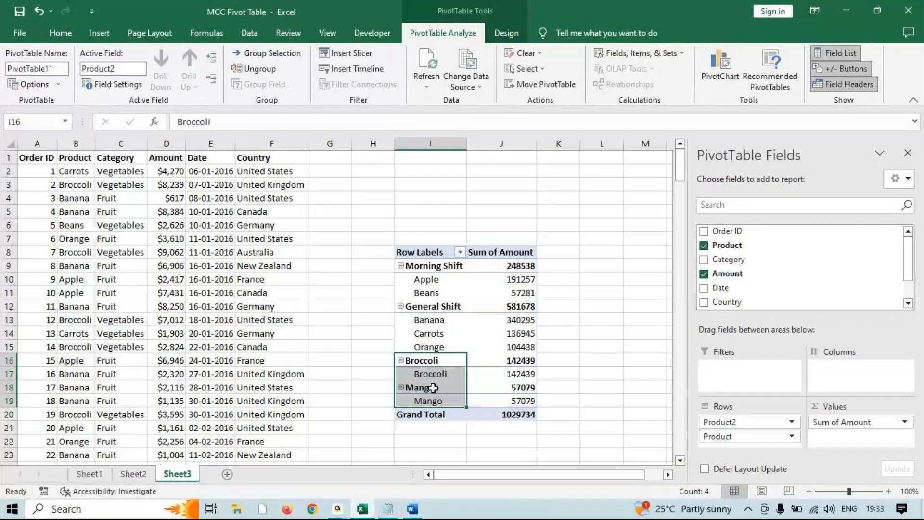
right_click(434, 387)
key(g)
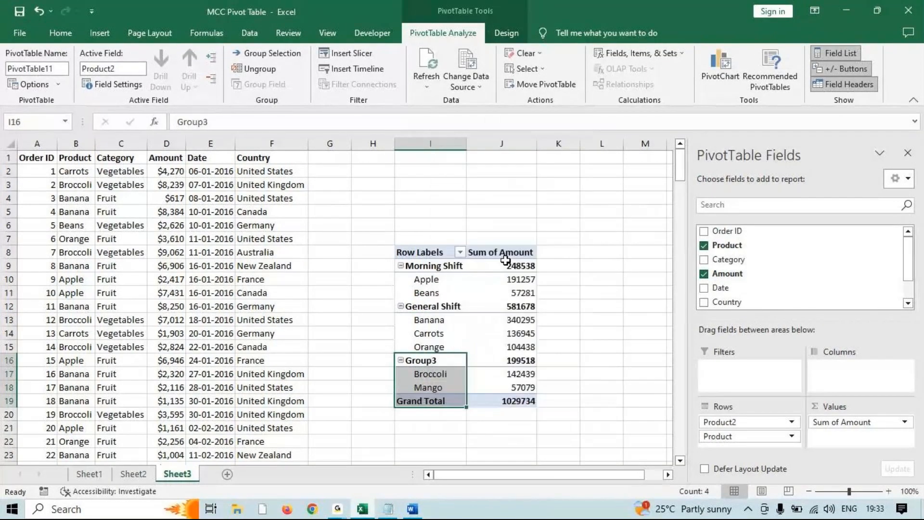
Rename the group containing Broccoli and Mango as Night Shift
click(434, 361)
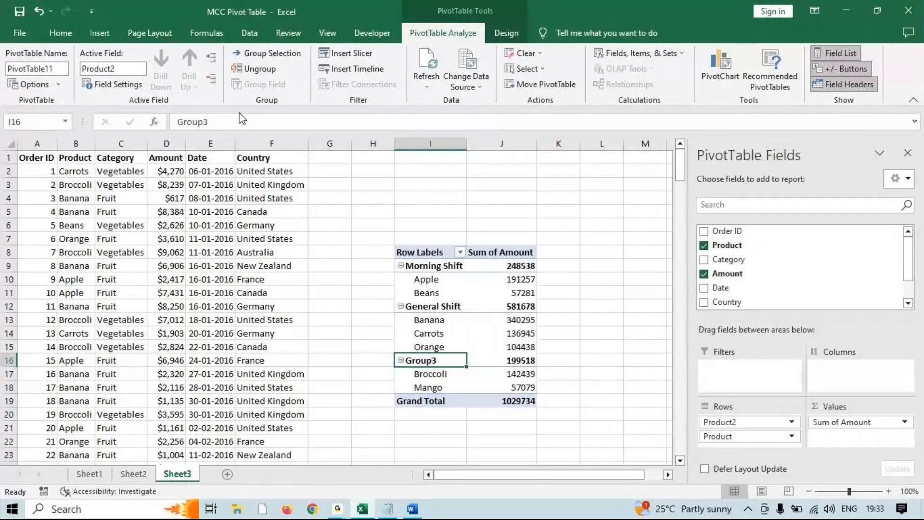
double_click(192, 122)
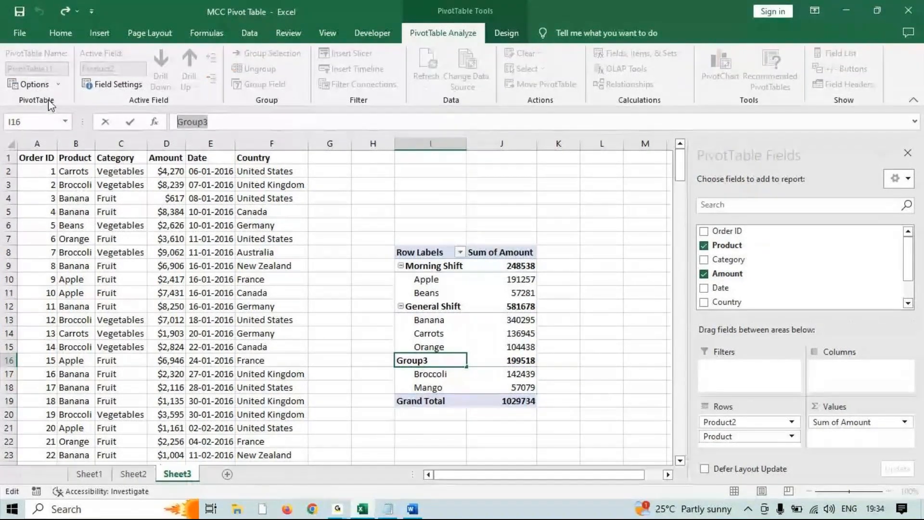
text(Ni)
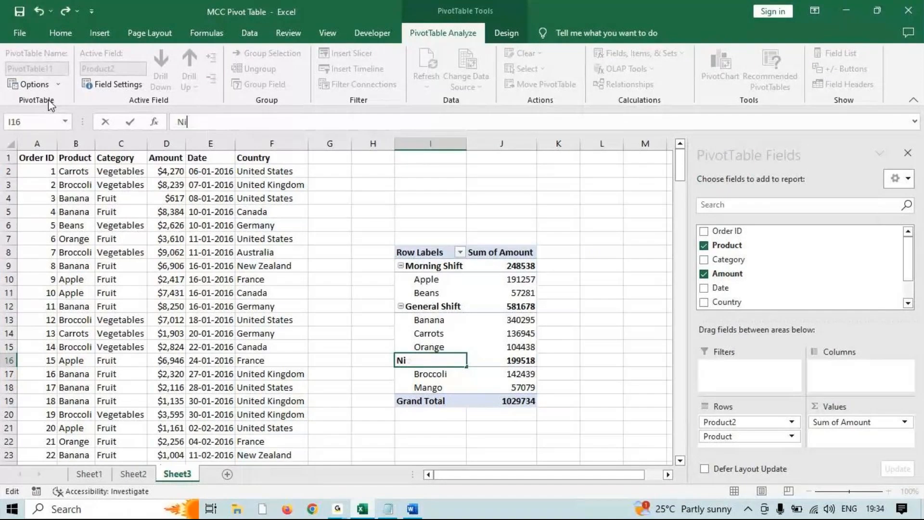
text(ght Shiof)
key(BackSpace)
key(BackSpace)
text(ft)
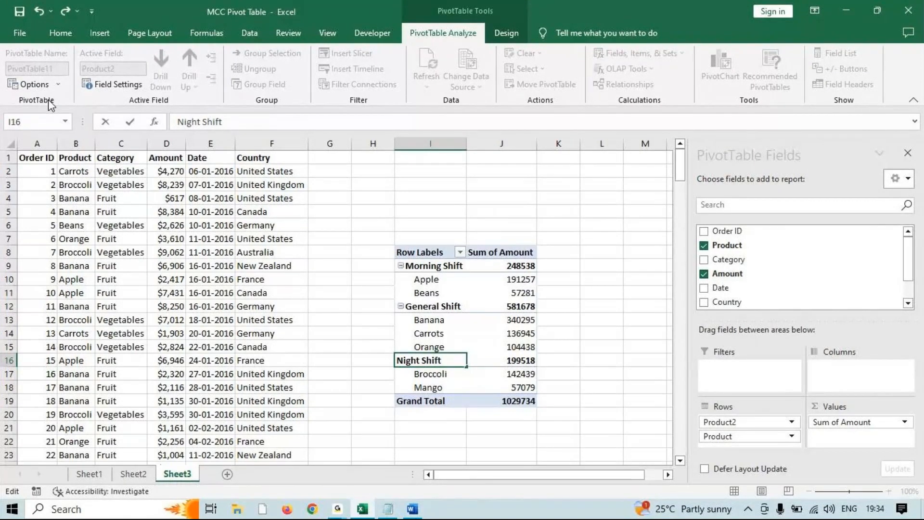
click(614, 264)
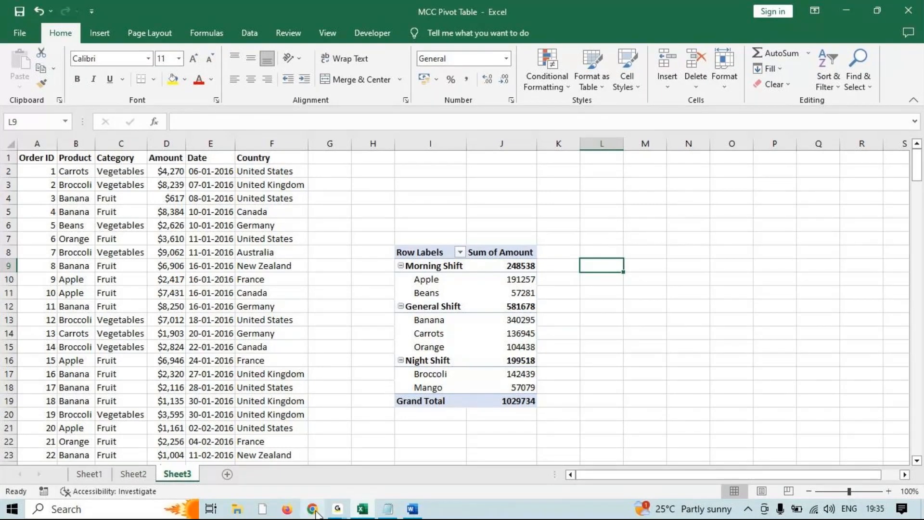
click(342, 503)
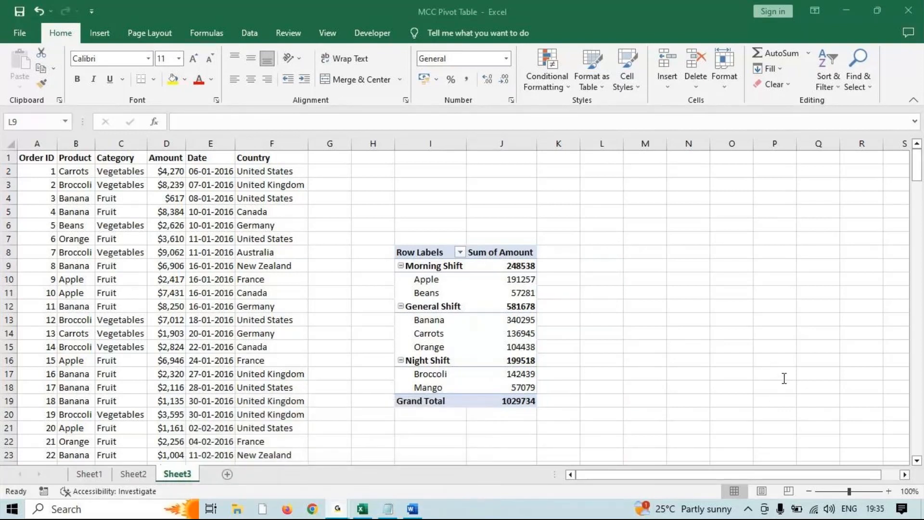
click(855, 13)
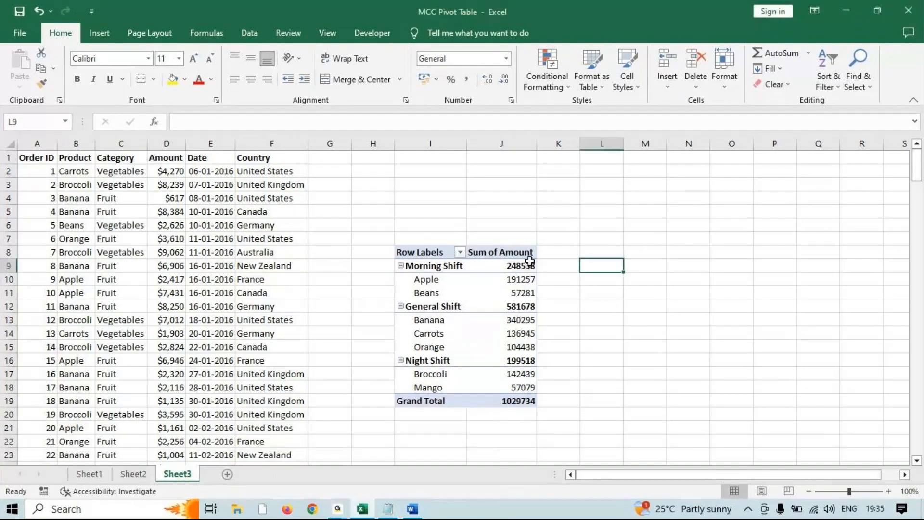
Delete the whole grouped pivot table from Sheet3
drag(397, 237, 568, 404)
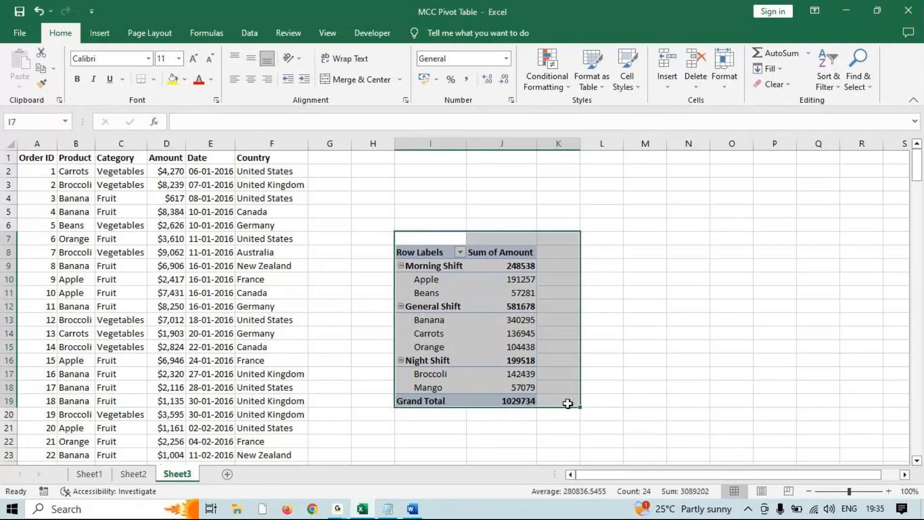
key(Delete)
Create a pivot table from Sheet3 range A1:F214 at cell H5 of the same sheet, with Product in the rows and Amount in the values
click(137, 241)
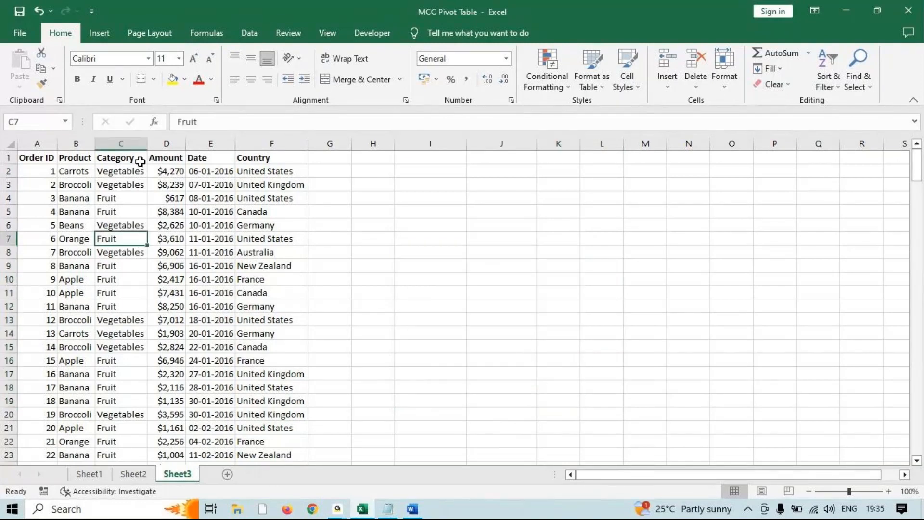
click(100, 33)
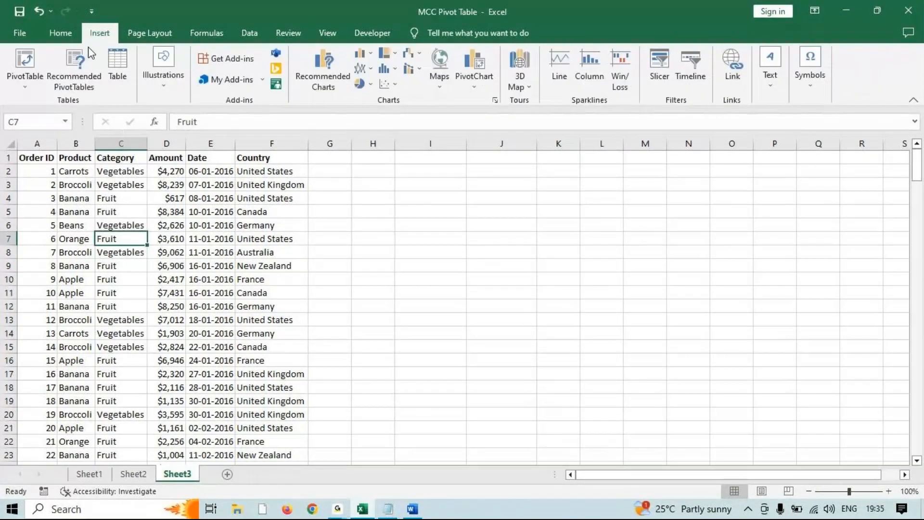
click(23, 58)
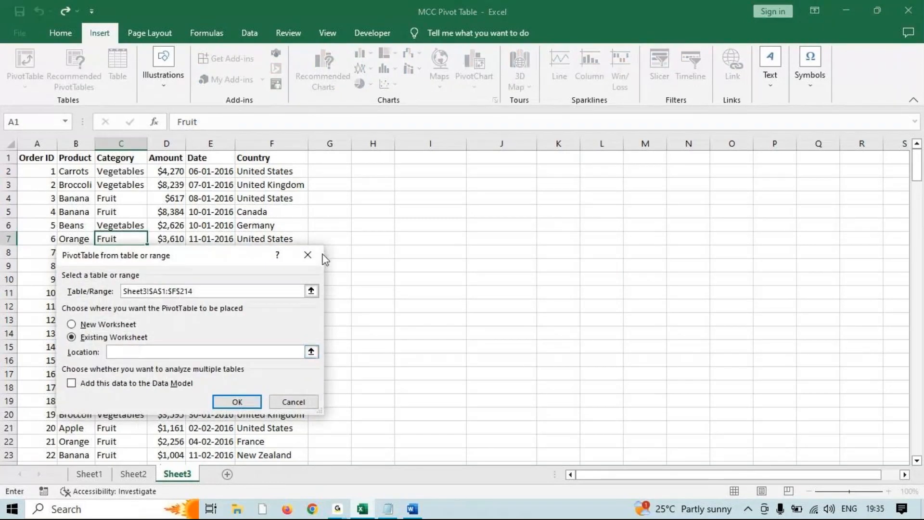
click(362, 213)
click(246, 403)
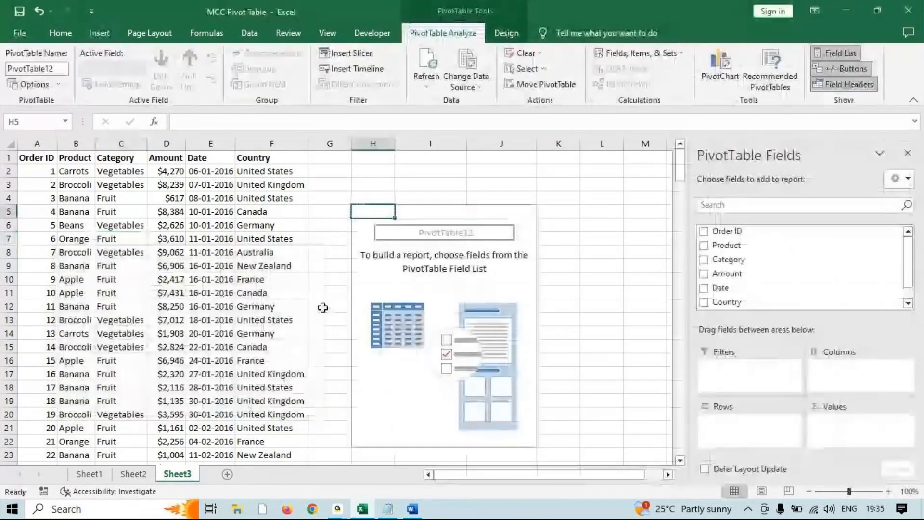
click(734, 247)
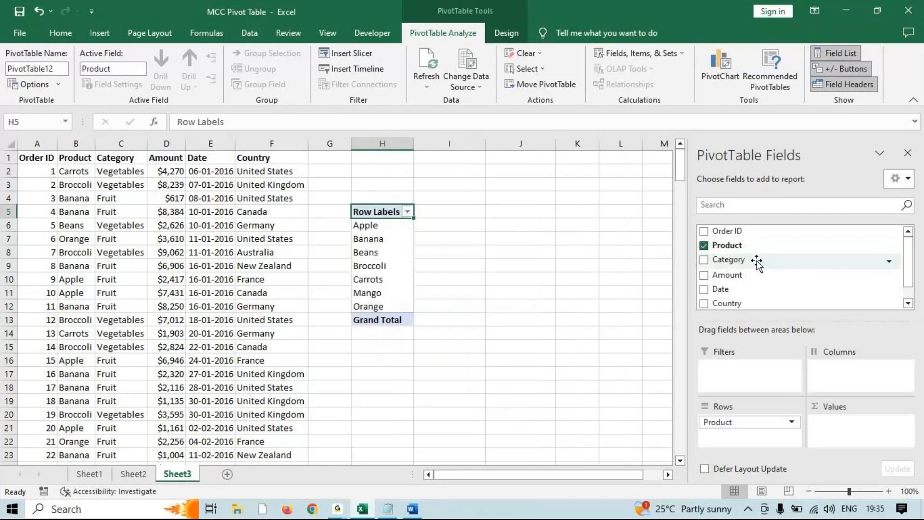
click(743, 274)
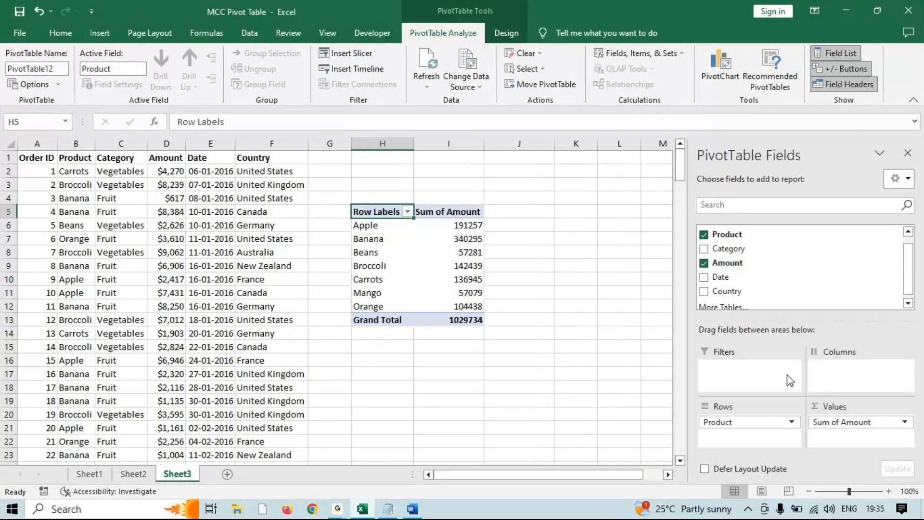
Try to group the single Apple row label in the new pivot table
click(379, 228)
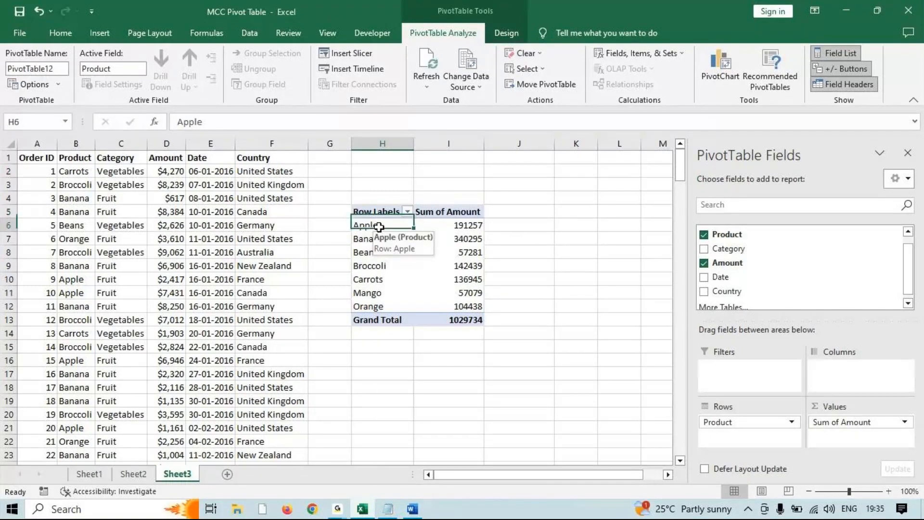
right_click(380, 227)
click(437, 379)
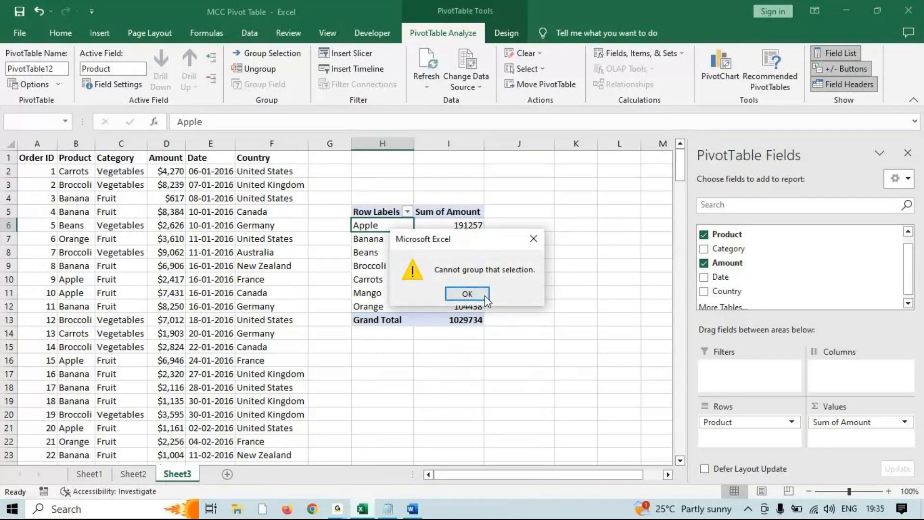
click(466, 294)
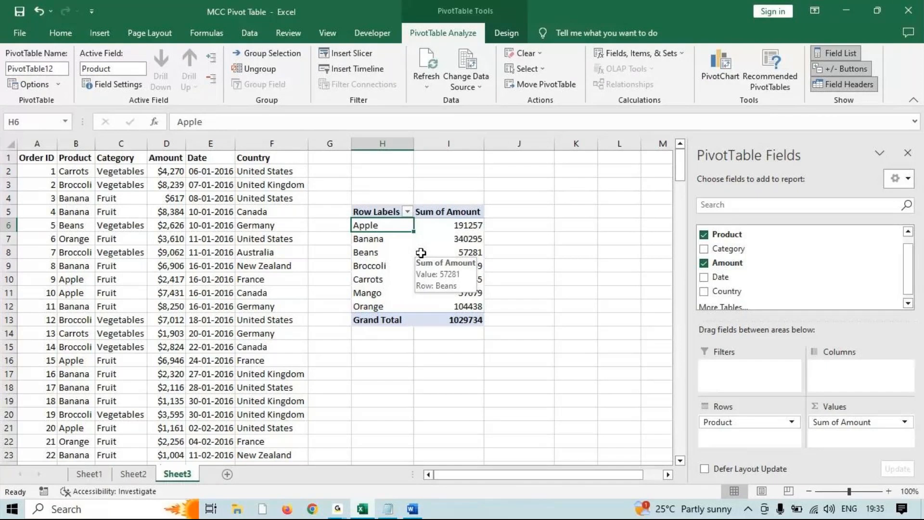
Group the Apple and Broccoli row labels in the new pivot table
mouse_move(433, 231)
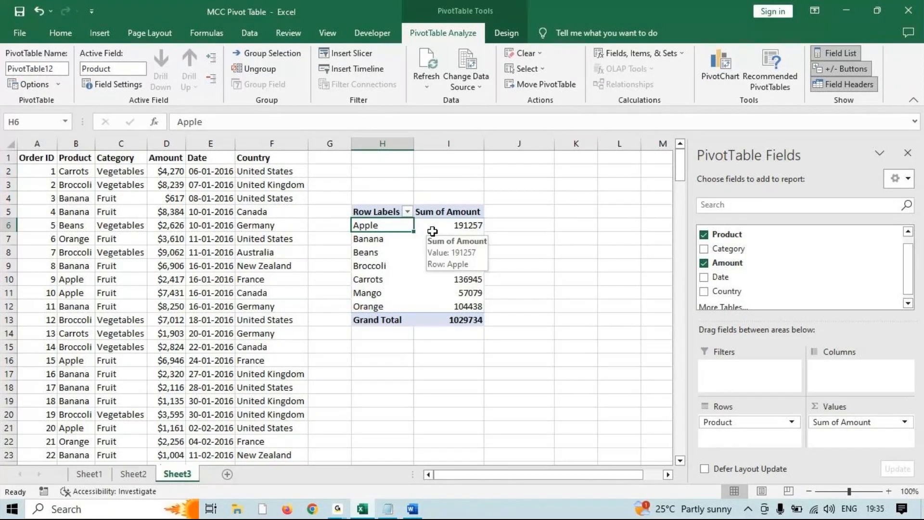
click(357, 264)
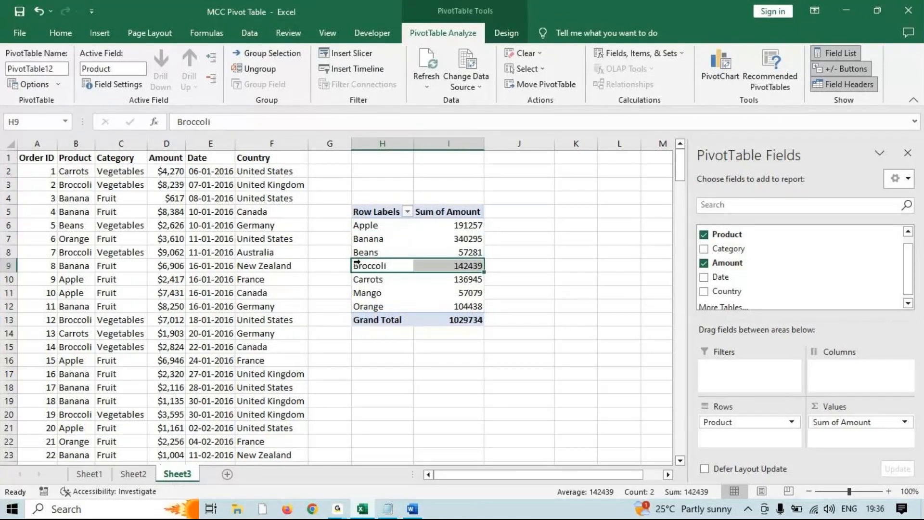
click(383, 225)
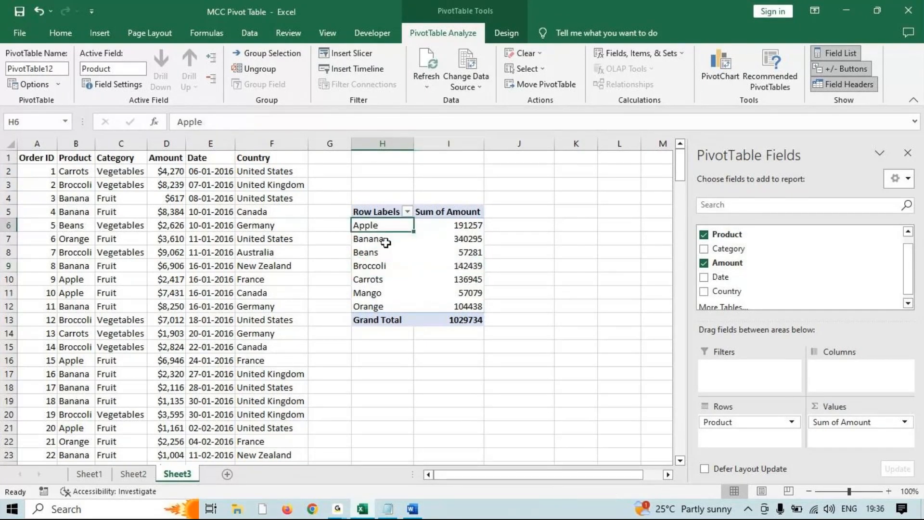
ctrl+click(385, 266)
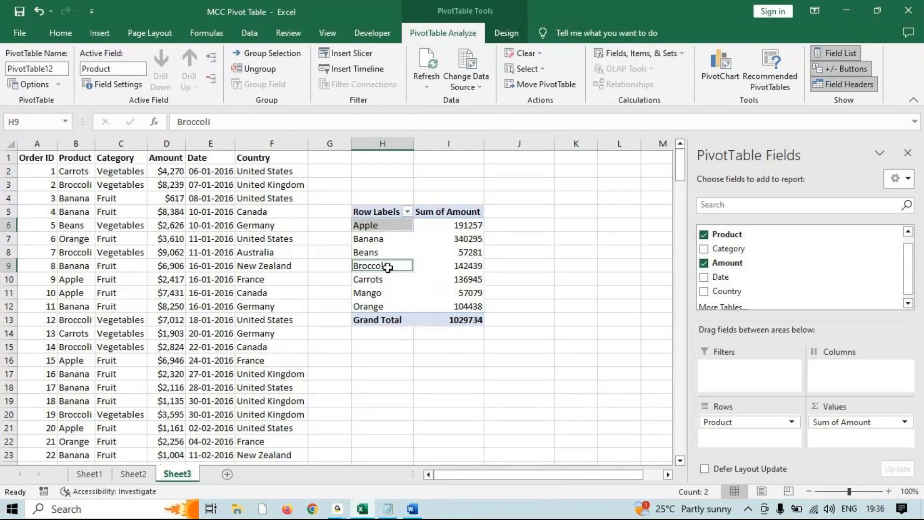
right_click(391, 264)
click(417, 160)
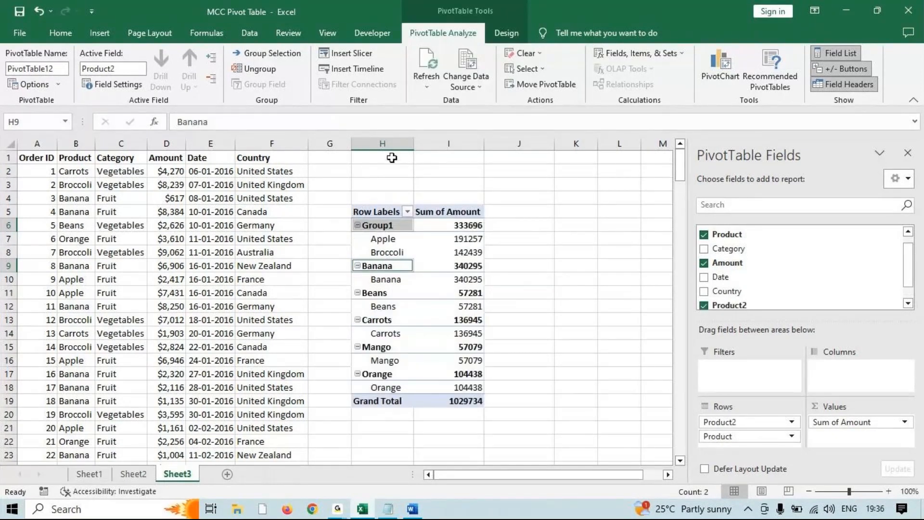
Rename the group containing Apple and Broccoli as Morning Shift
click(393, 225)
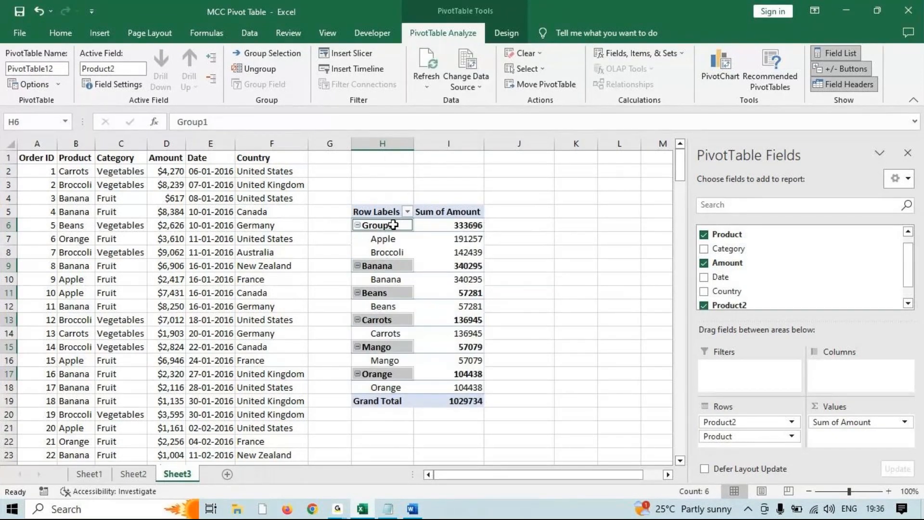
drag(215, 123, 124, 125)
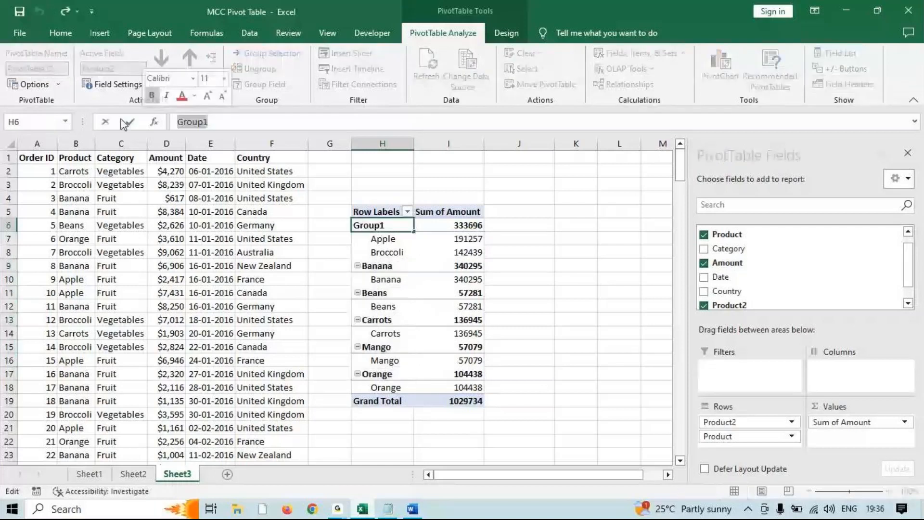
text(Morning Shif)
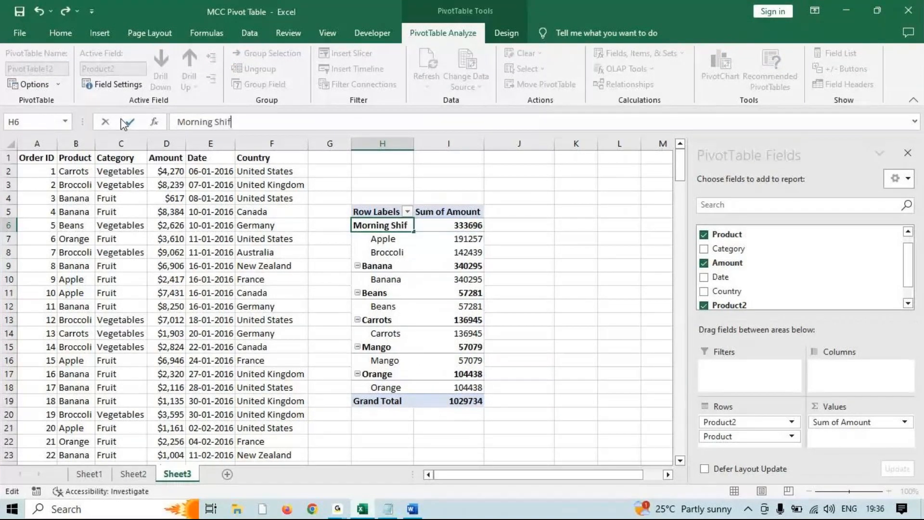
key(Return)
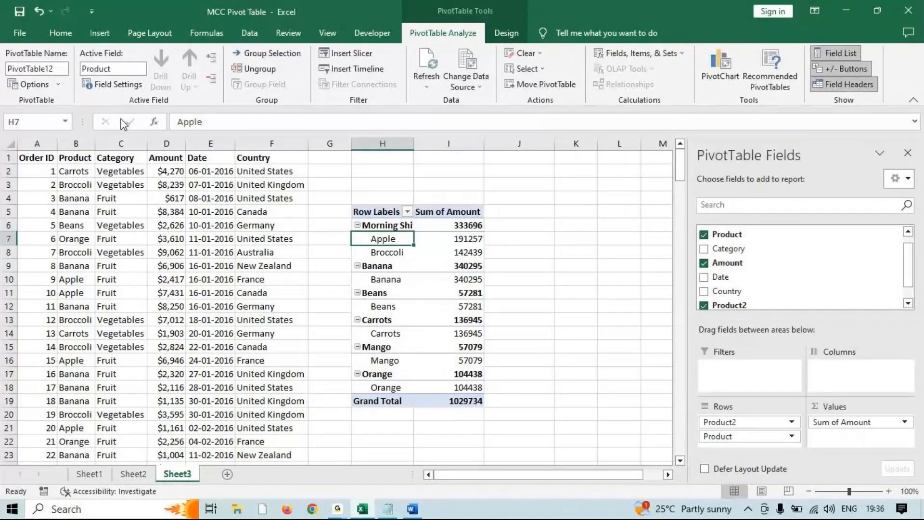
Group the Banana, Carrots and Orange row labels in the pivot table
click(382, 268)
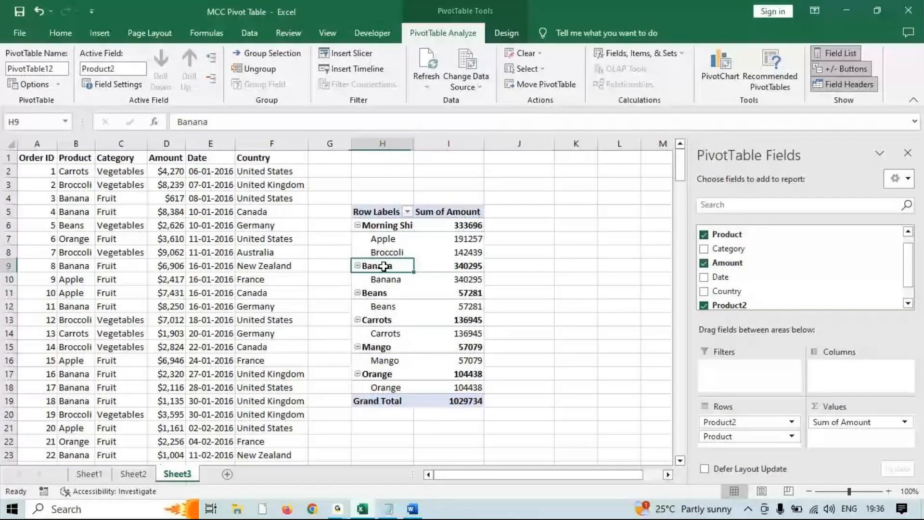
ctrl+click(380, 320)
ctrl+click(381, 375)
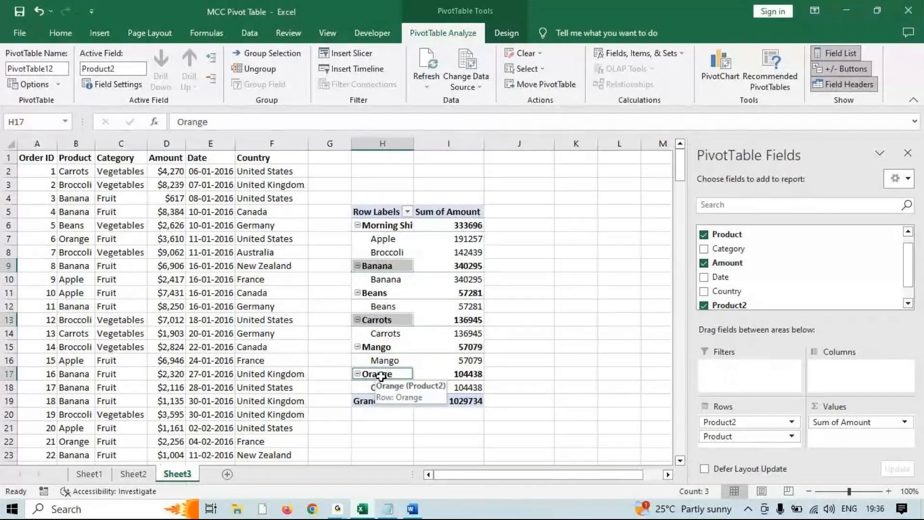
right_click(381, 375)
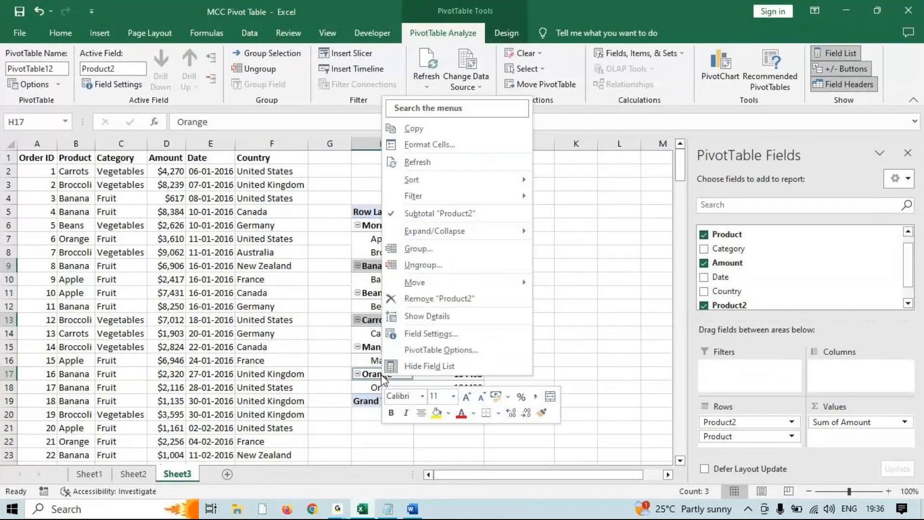
click(418, 248)
Rename the group containing Banana, Carrots and Orange as General Shift
click(376, 266)
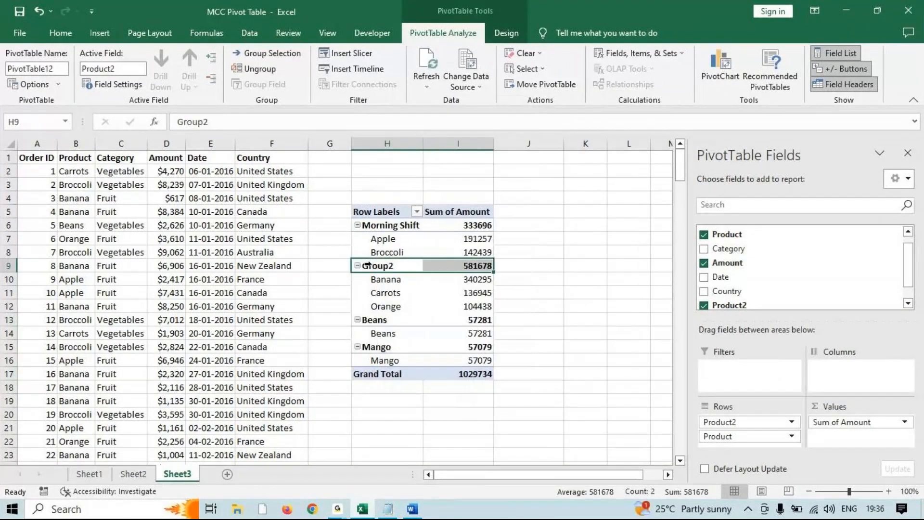
click(376, 268)
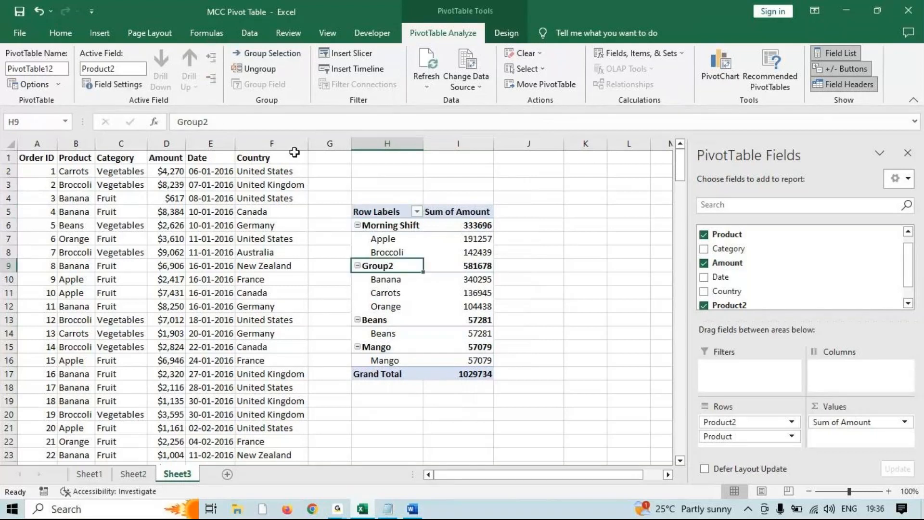
key(F2)
text(General )
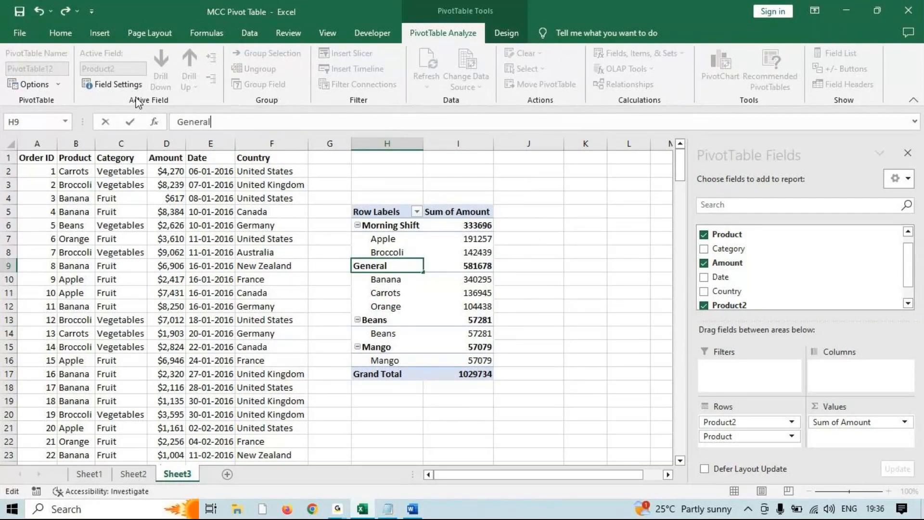
text(Shift)
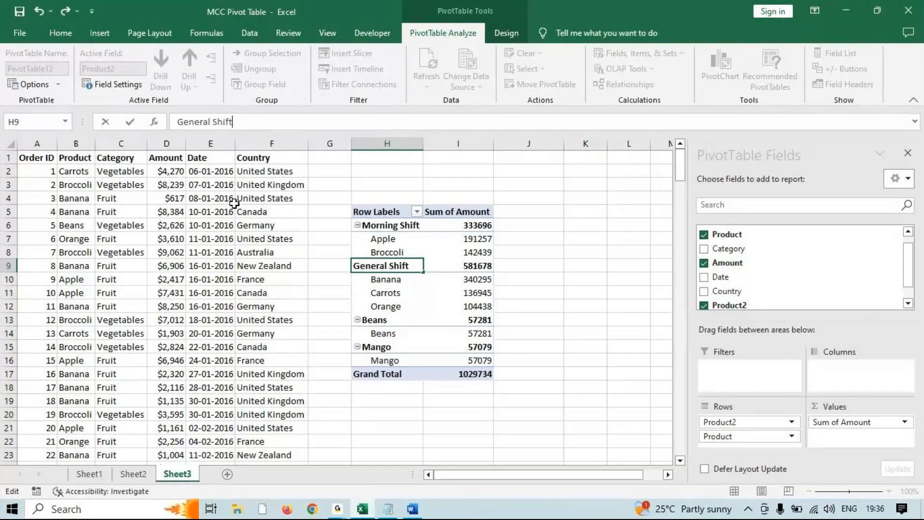
click(388, 293)
Group the remaining Beans and Mango row labels in the pivot table
click(384, 319)
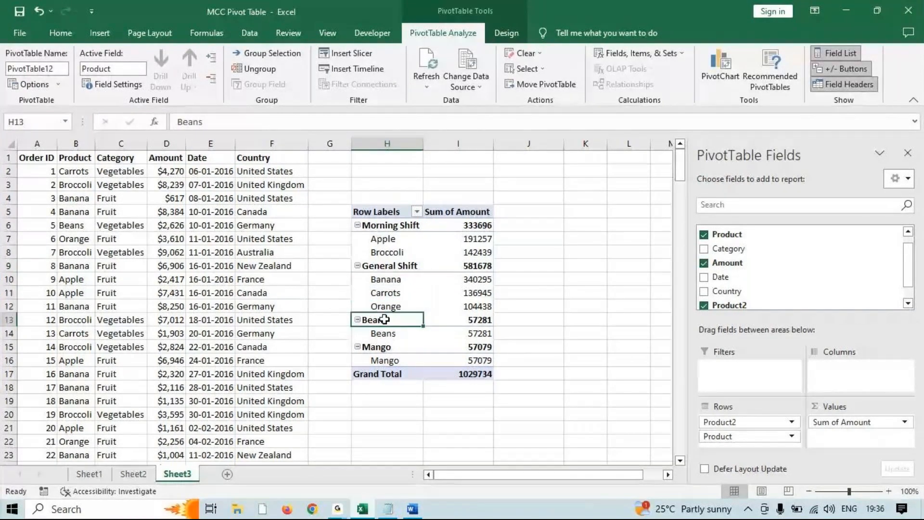
drag(384, 319, 386, 345)
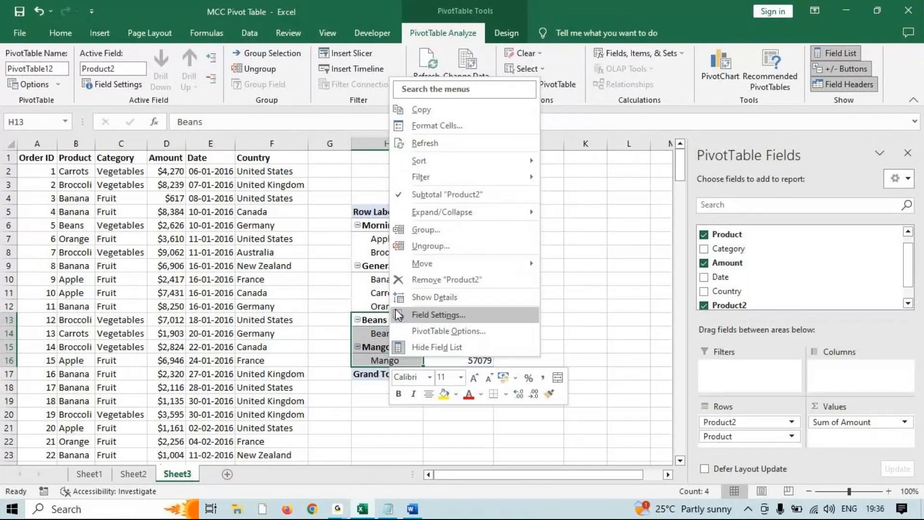
drag(380, 320, 385, 359)
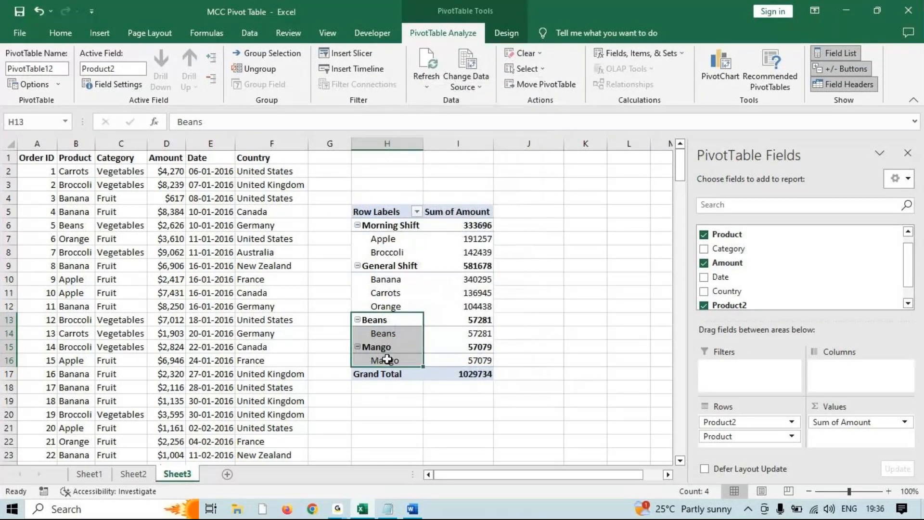
click(276, 52)
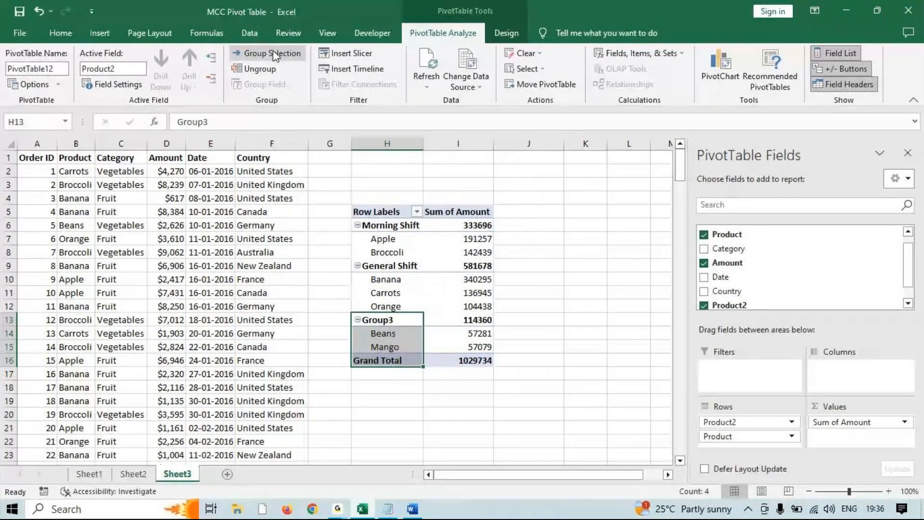
Rename the group containing Beans and Mango as Night Shift
click(386, 318)
drag(222, 122, 103, 92)
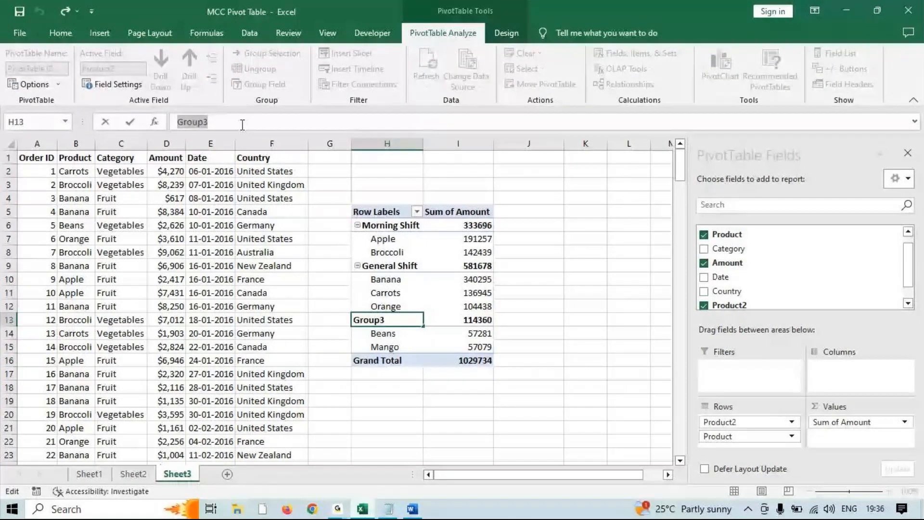
click(242, 122)
text(Night )
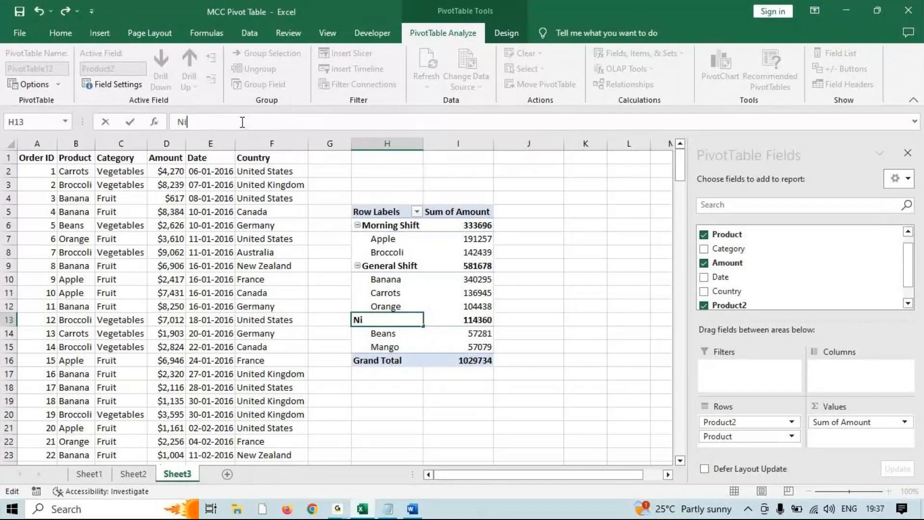
text(Shift)
key(Return)
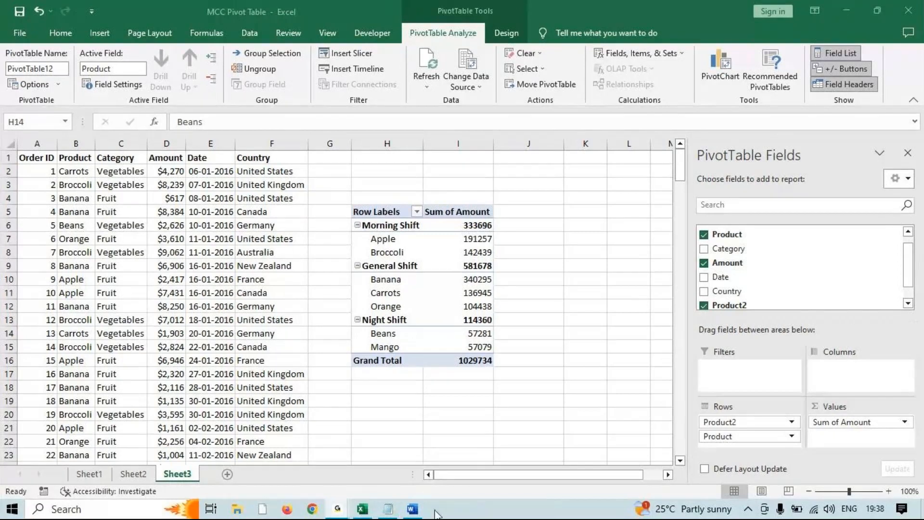
Switch to the Word topic list, colour the word "text" in the Grouping item red, and return to Excel
click(436, 447)
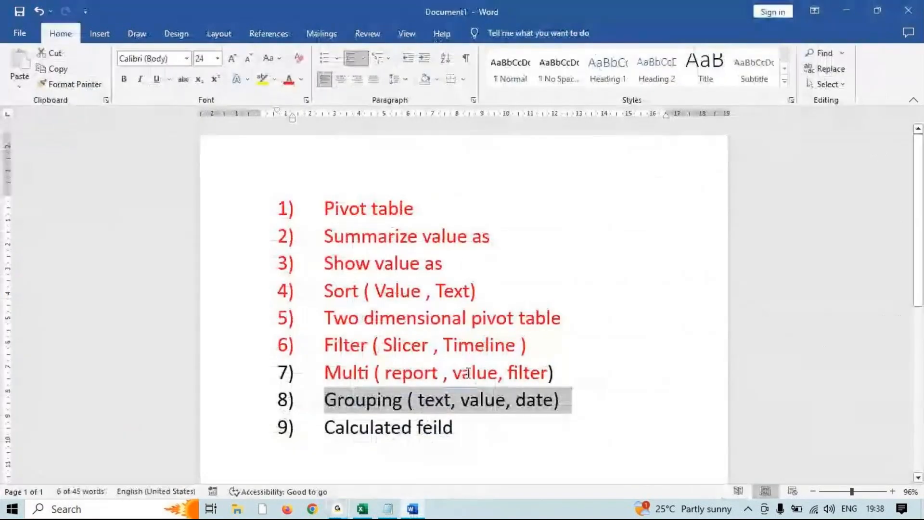
click(442, 401)
drag(450, 401, 510, 401)
click(289, 79)
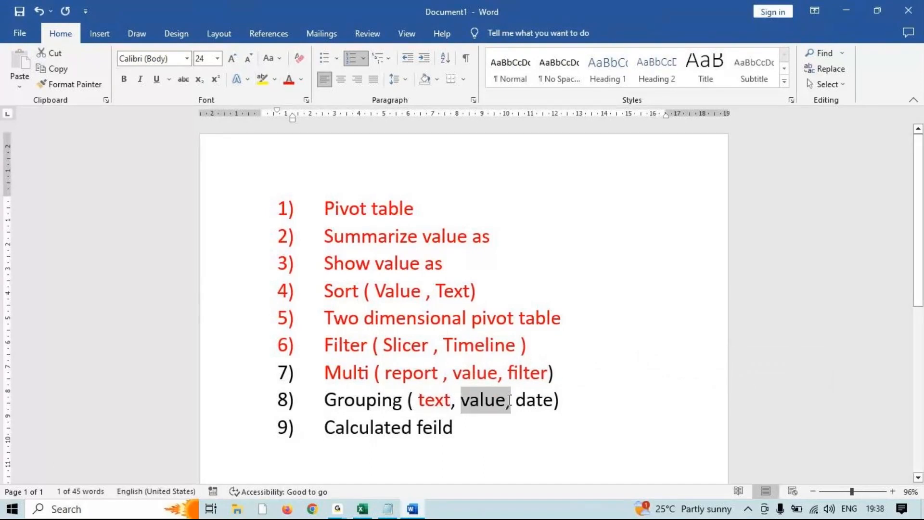
click(847, 12)
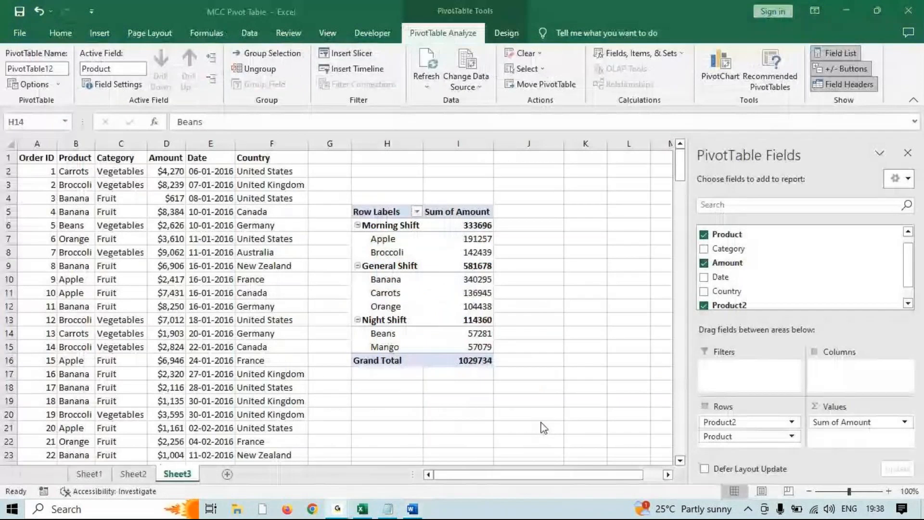
Create an empty pivot table from Sheet3 range A1:F214 at cell H31 of the same sheet
click(396, 332)
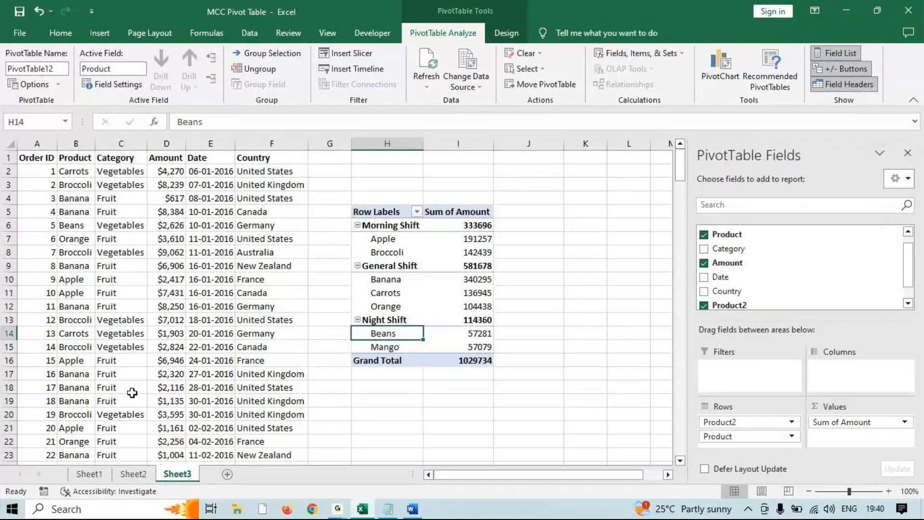
click(118, 251)
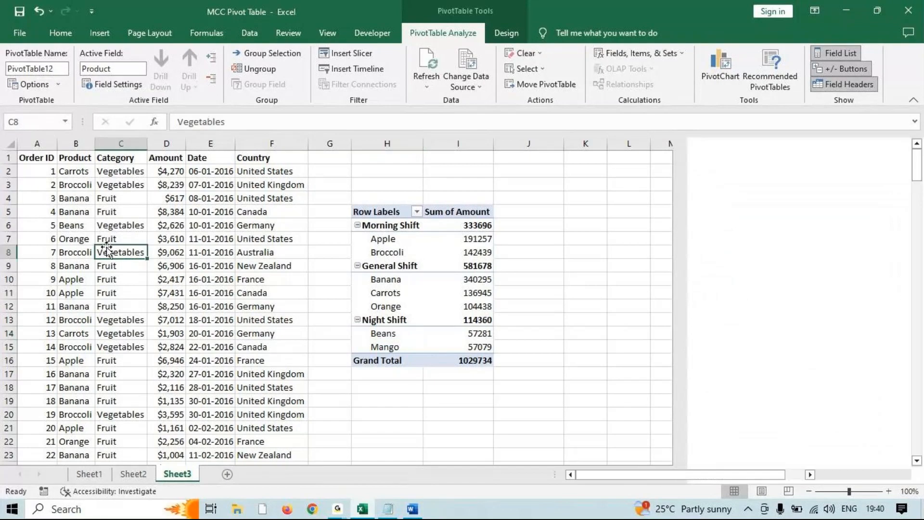
click(99, 38)
click(25, 63)
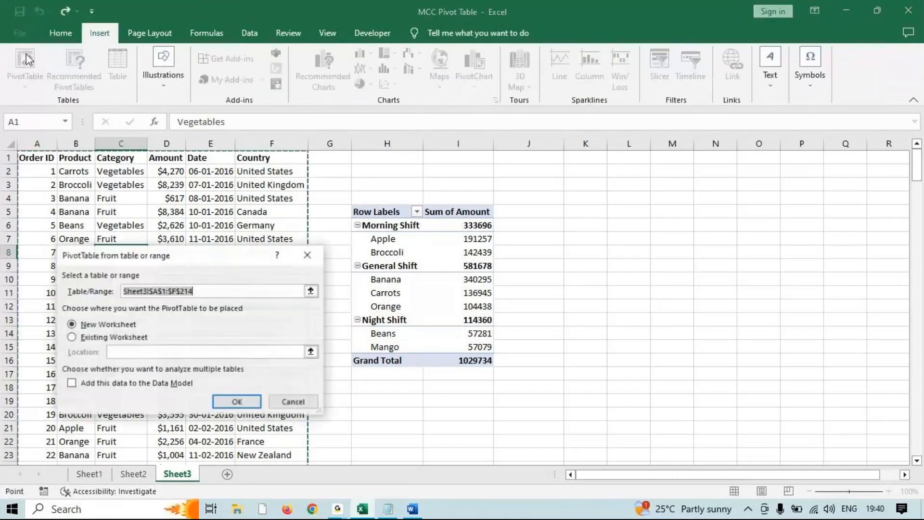
click(102, 337)
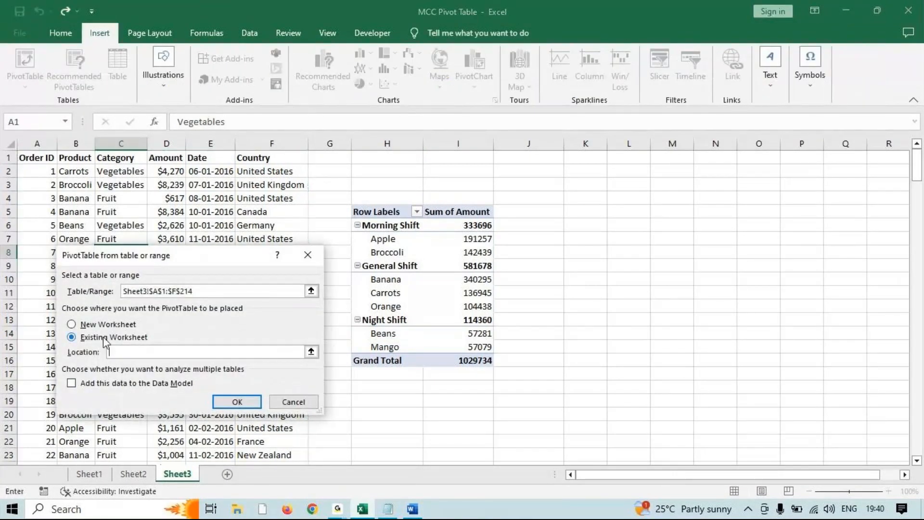
scroll(388, 198, down, 9)
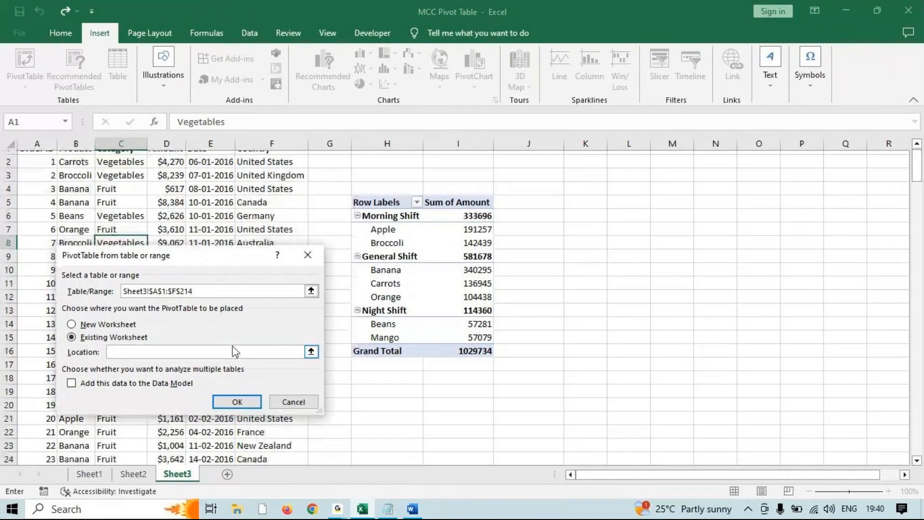
click(388, 197)
click(236, 402)
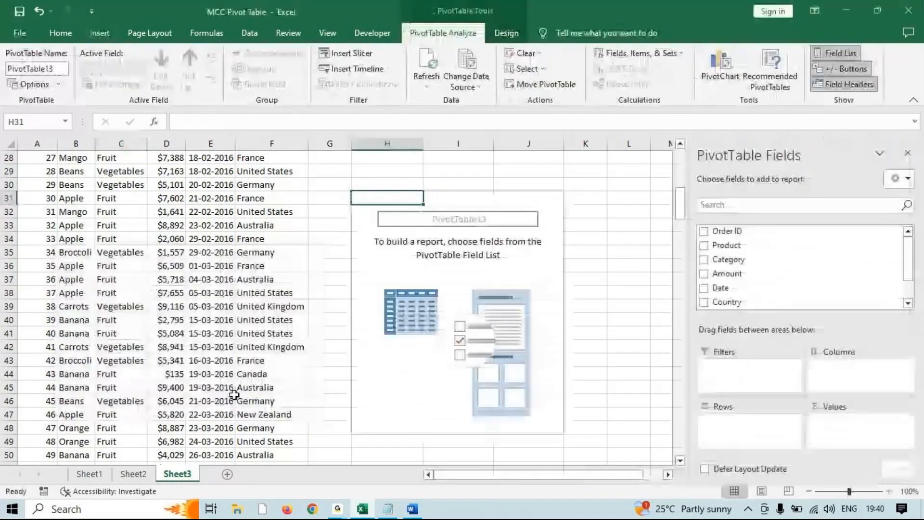
scroll(558, 368, up, 1)
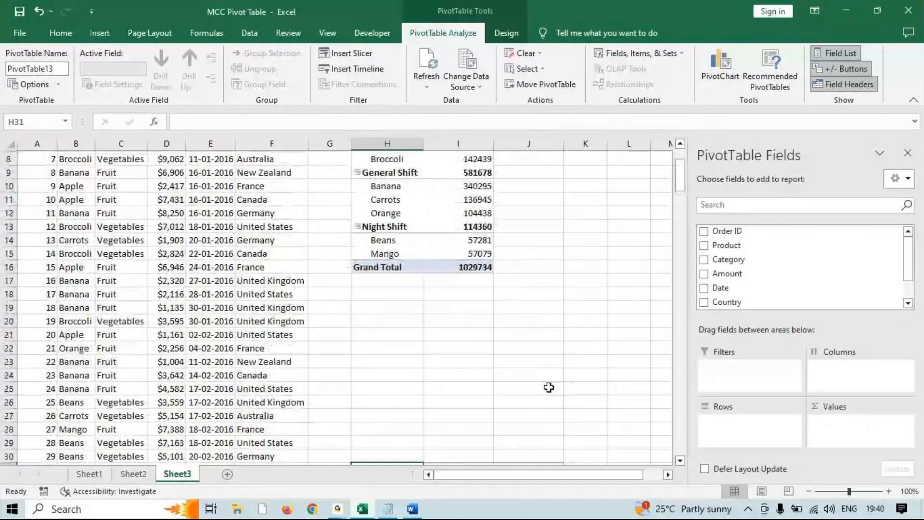
scroll(548, 384, up, 1)
right_click(465, 203)
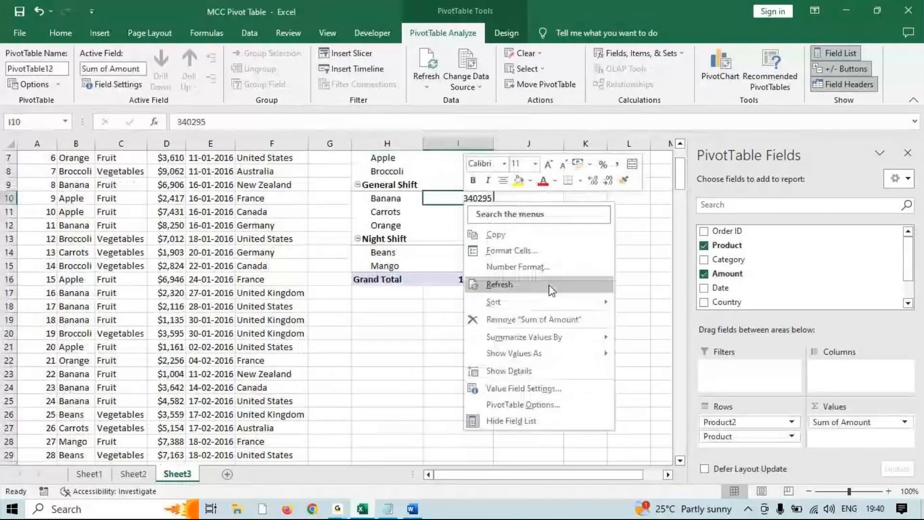
click(406, 201)
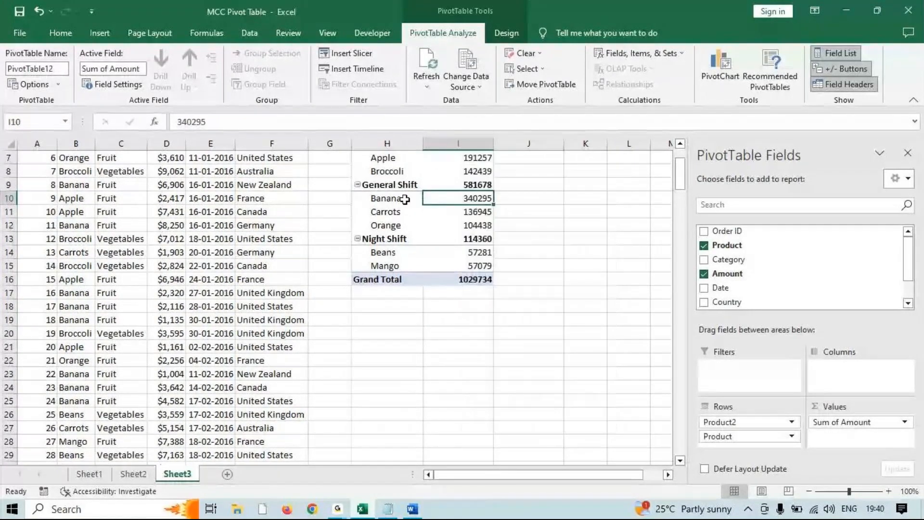
scroll(477, 198, up, 1)
right_click(480, 199)
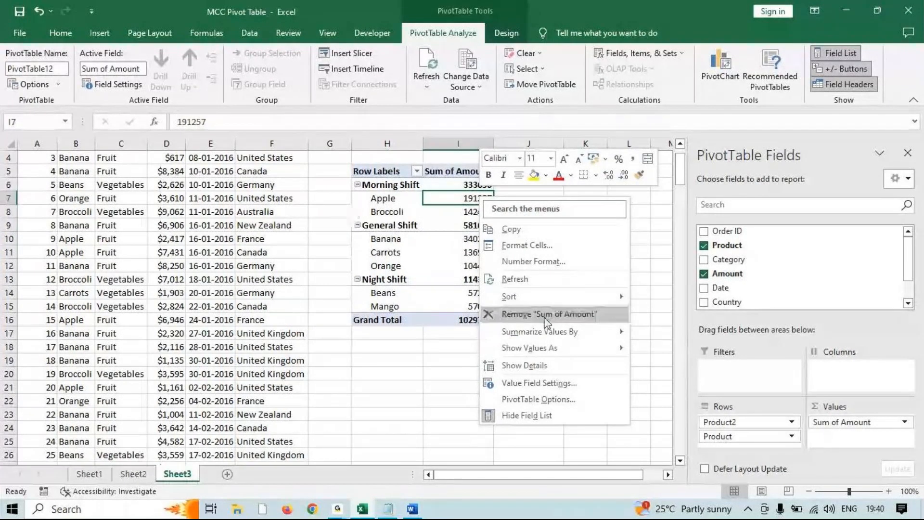
key(Escape)
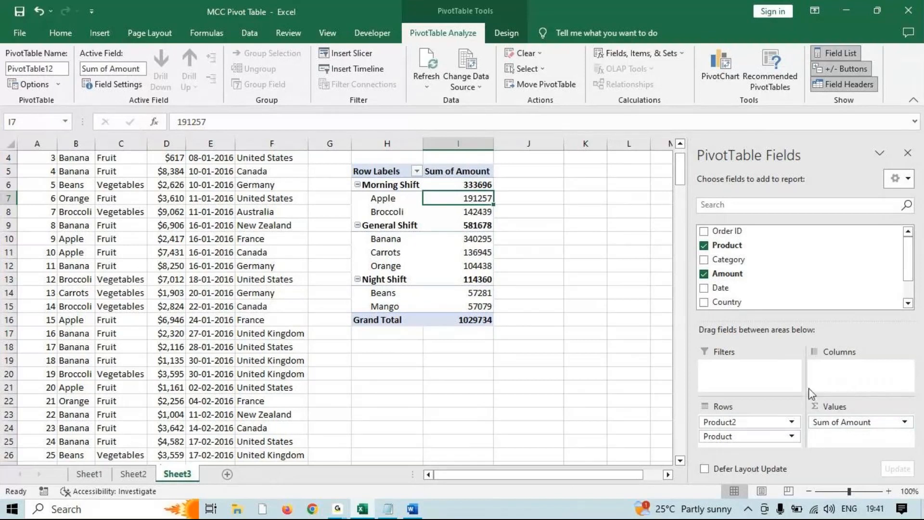
Add the Amount field to both the rows and the values of the empty pivot table at H31
scroll(666, 371, down, 8)
click(548, 292)
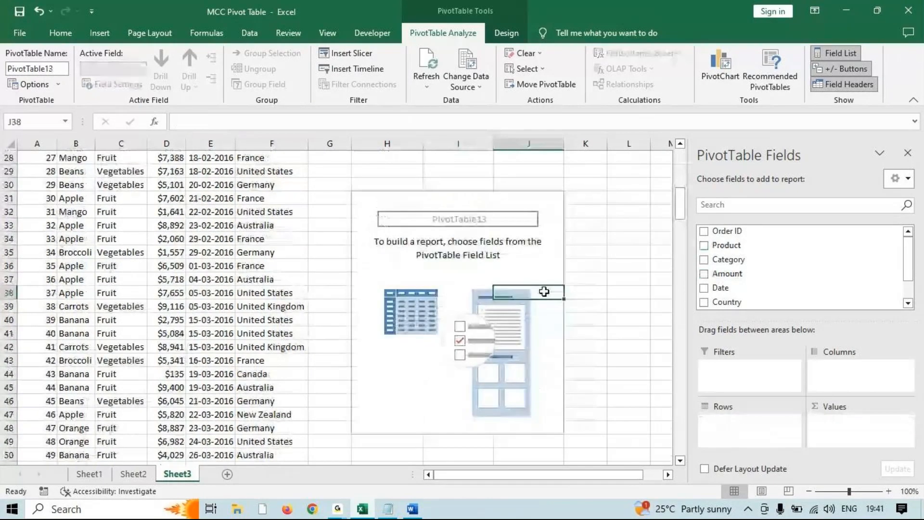
drag(726, 273, 748, 424)
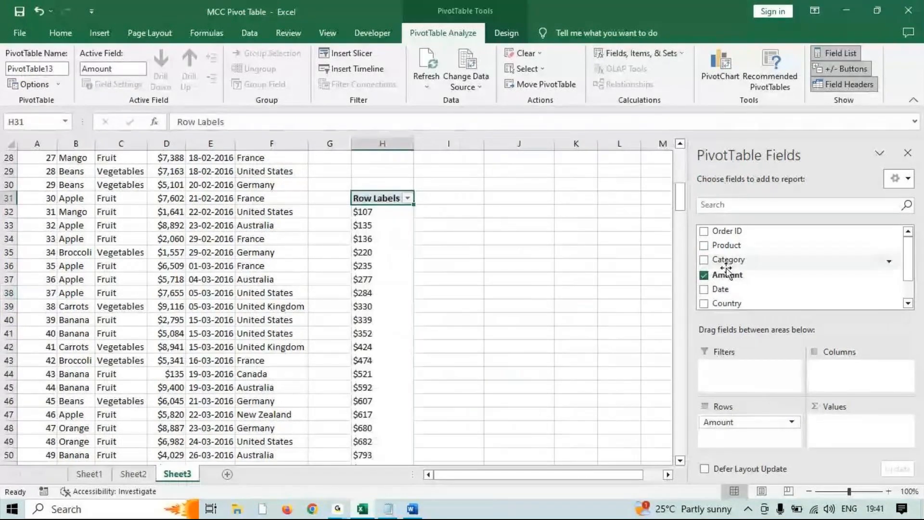
drag(727, 271, 868, 428)
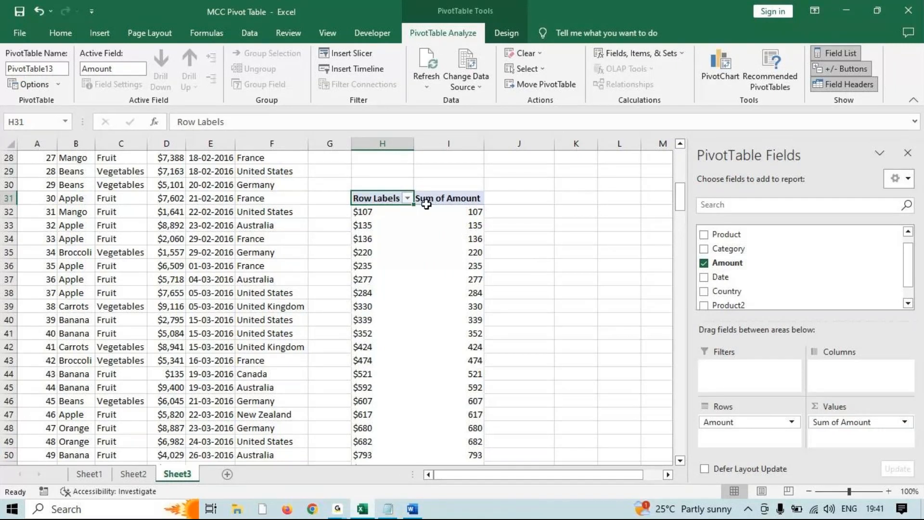
Examine the pivot table's individual Amount row labels from the smallest to the largest
click(363, 212)
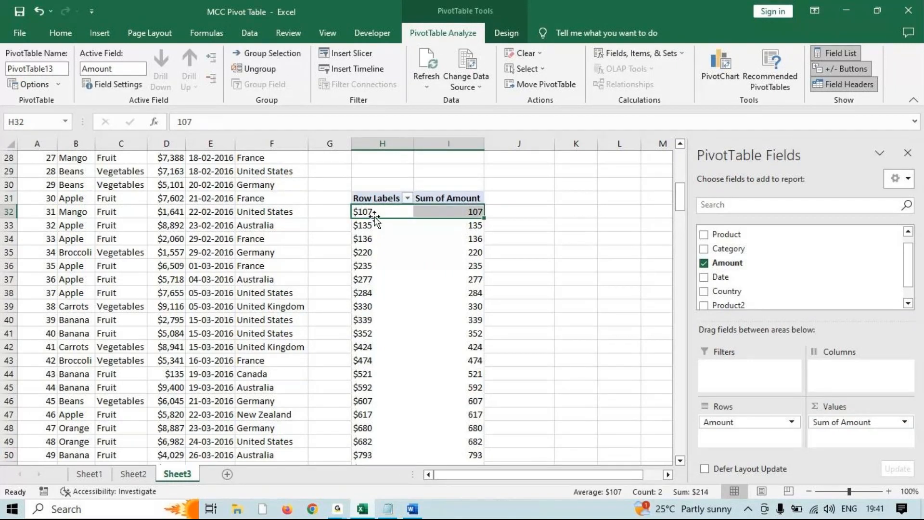
scroll(376, 219, down, 12)
click(377, 318)
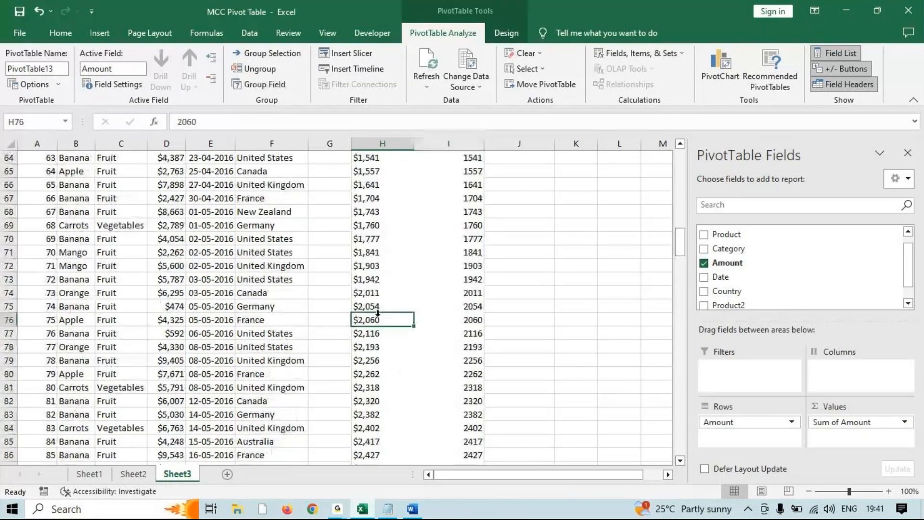
key(ctrl+Down)
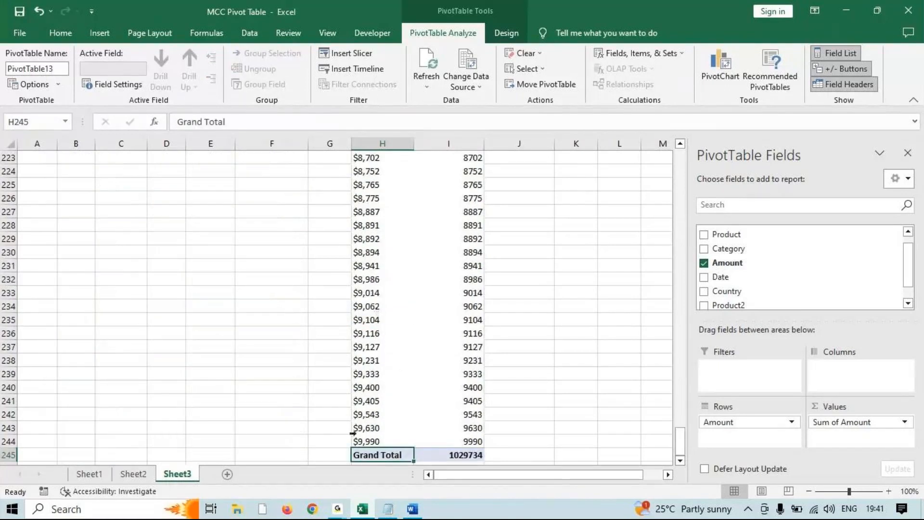
click(375, 440)
key(ctrl+Up)
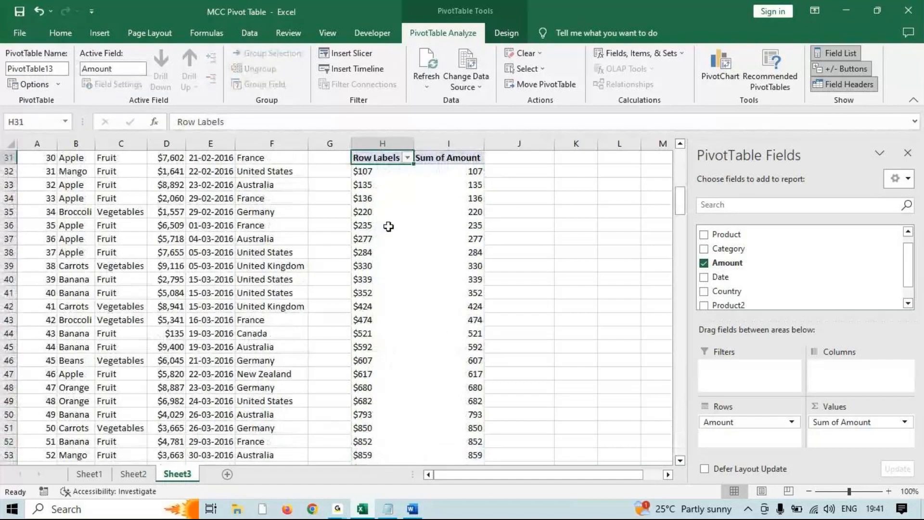
click(378, 171)
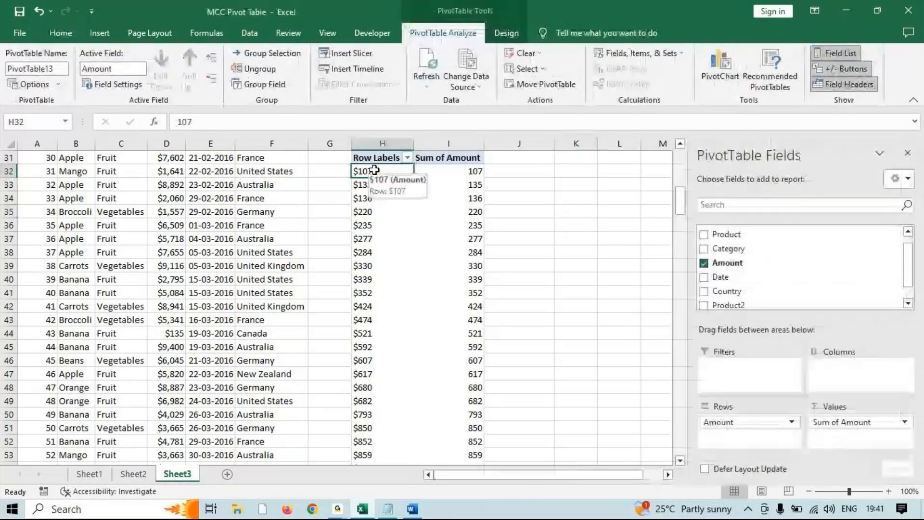
right_click(376, 172)
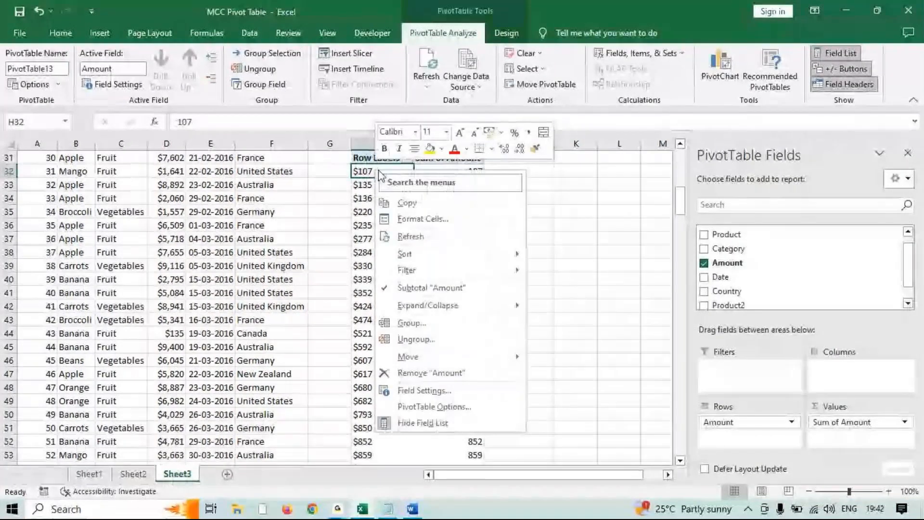
click(395, 321)
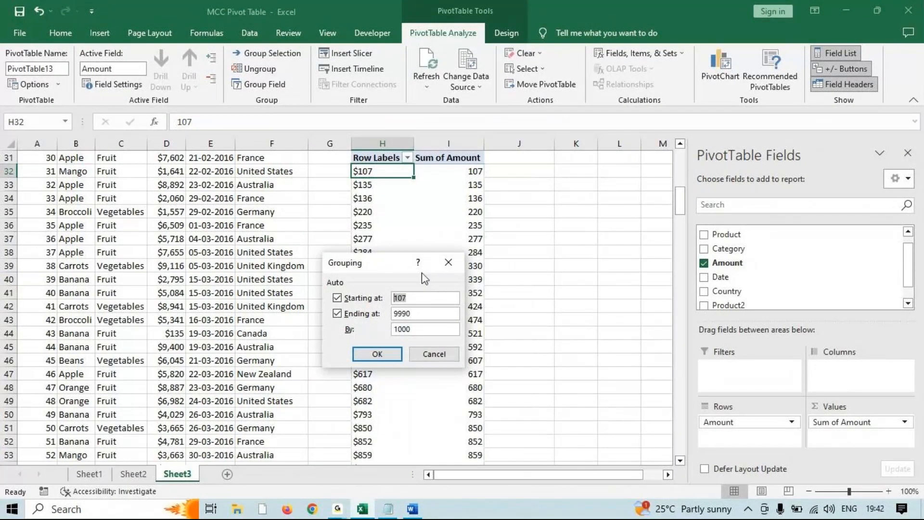
click(442, 260)
click(390, 225)
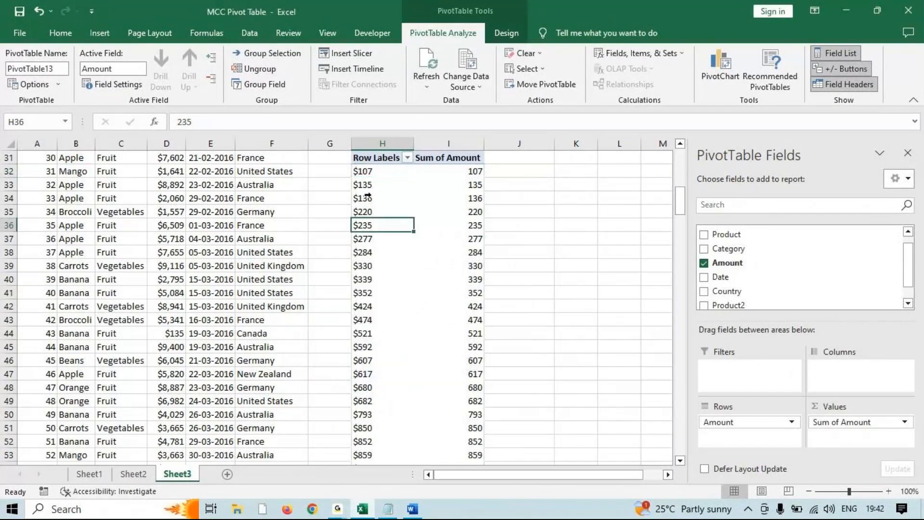
Group the Amount row labels starting at 0 and ending at 10000, in intervals of 1000
click(375, 171)
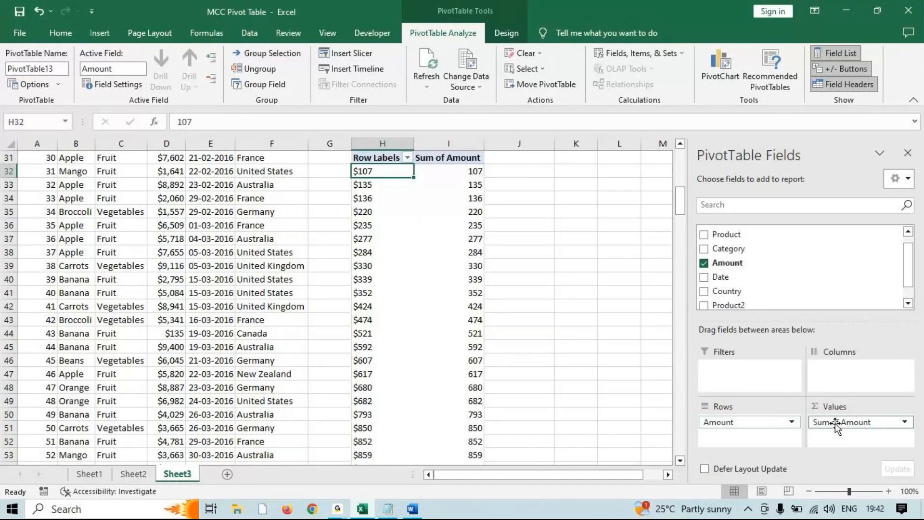
right_click(386, 170)
click(412, 322)
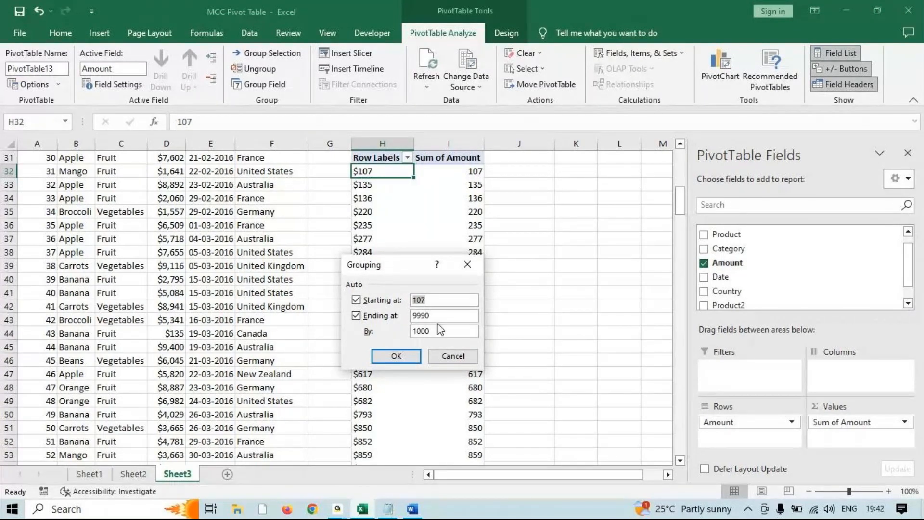
text(0)
double_click(450, 315)
text(10000)
key(Tab)
click(386, 352)
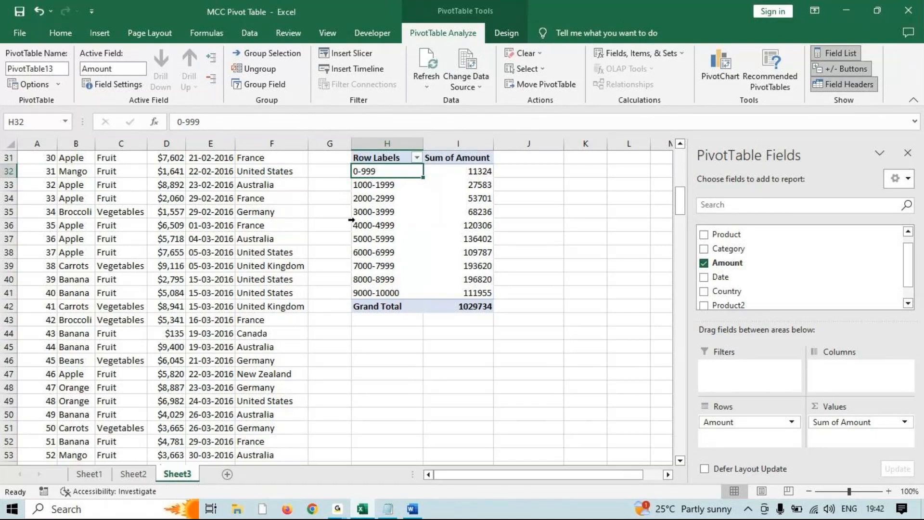
Select the grouped Amount ranges with their sums, then undo the grouping
drag(399, 198, 450, 200)
click(450, 200)
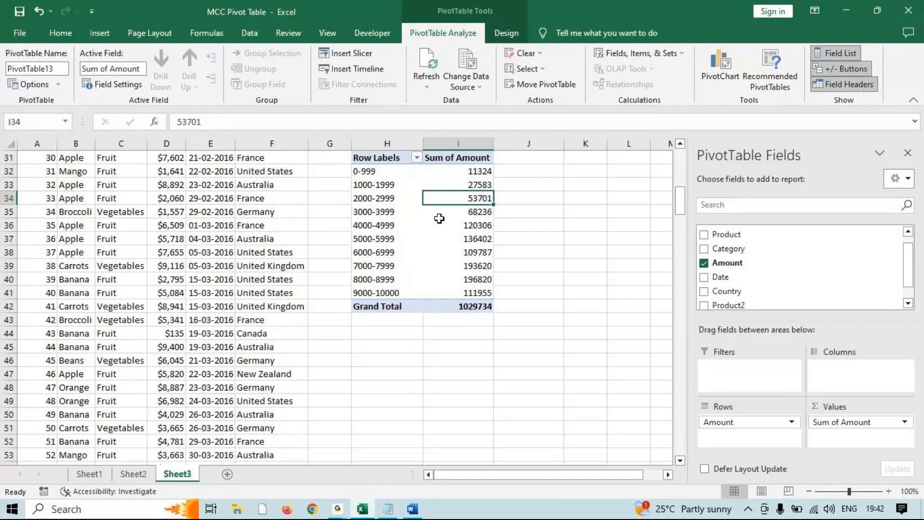
click(439, 220)
drag(369, 162, 443, 291)
key(ctrl+z)
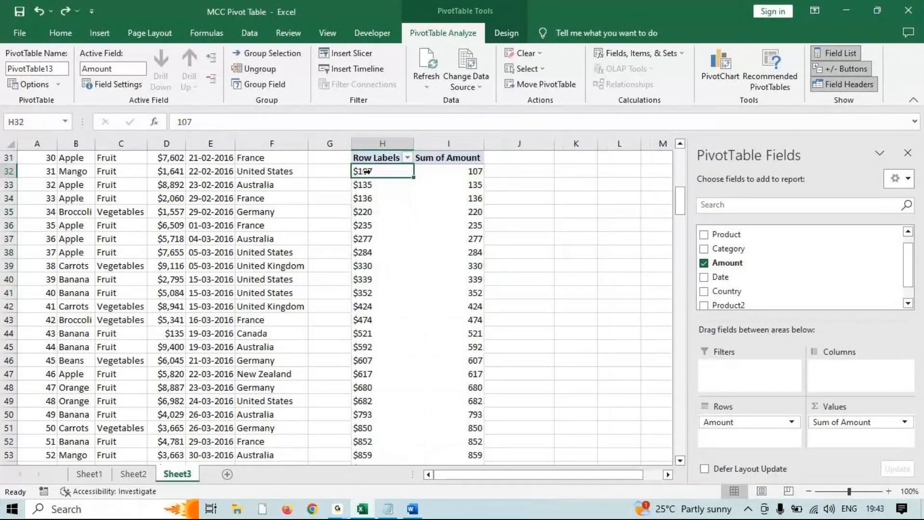
Regroup the Amount row labels from 0 to 10000 by 1000 and select the resulting ranges with their sums
right_click(367, 171)
click(425, 302)
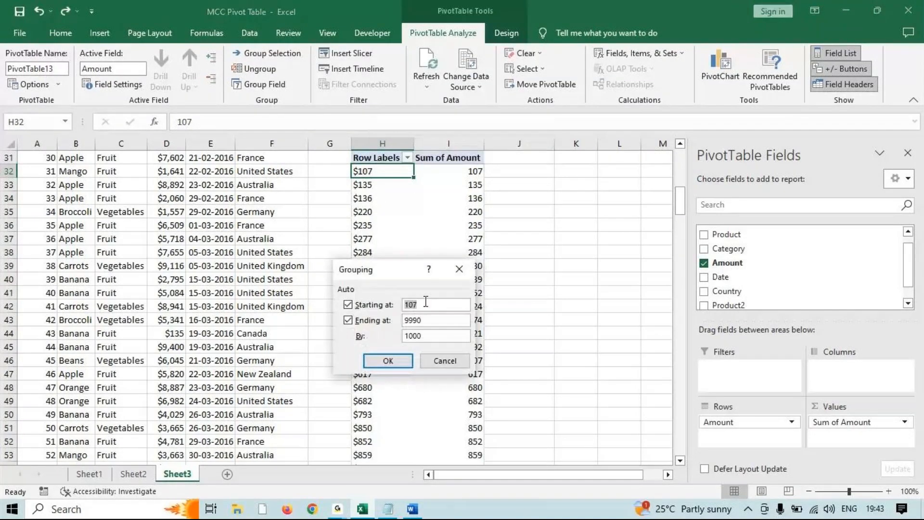
text(0)
double_click(429, 323)
text(10000)
click(387, 361)
click(382, 212)
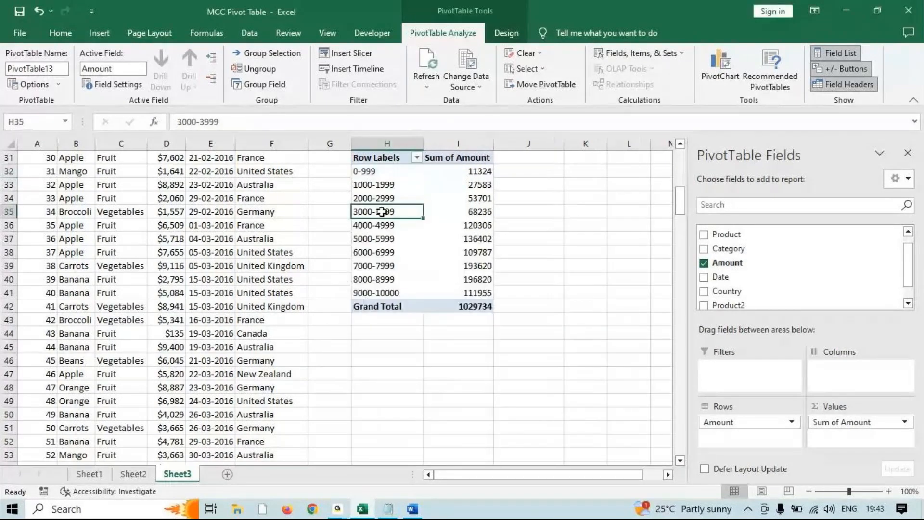
drag(365, 171, 458, 292)
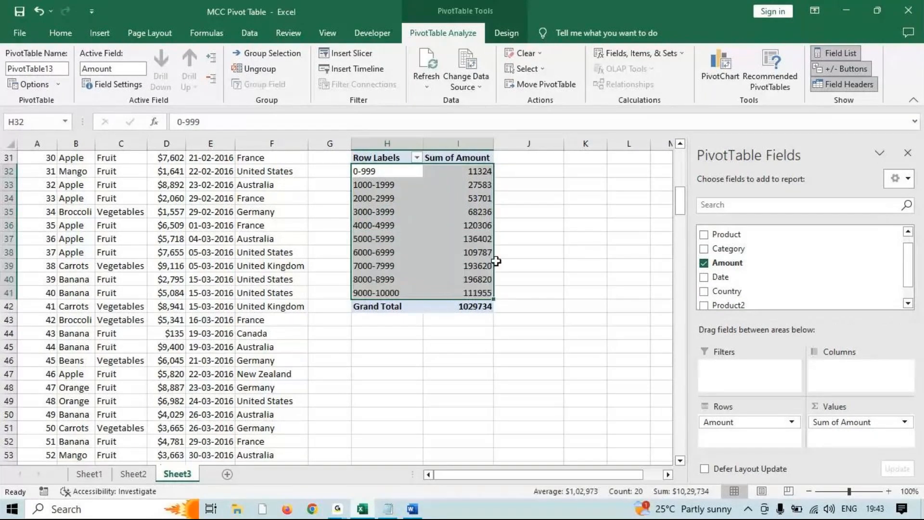
Insert a column PivotChart from the grouped Amount pivot table and move it lower on the sheet
click(439, 212)
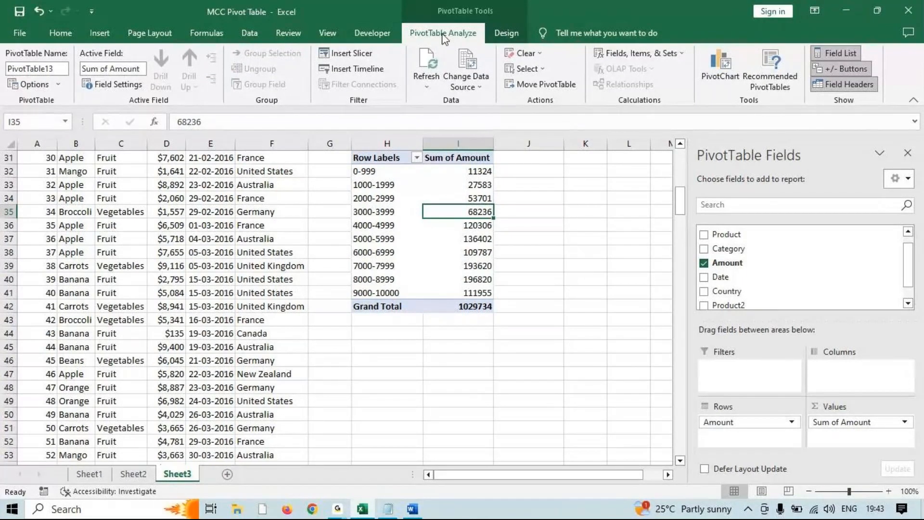
click(724, 80)
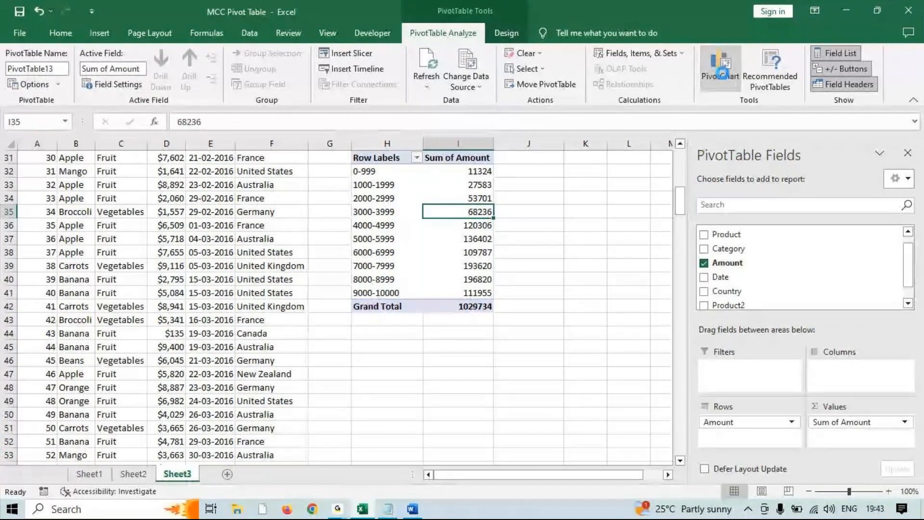
click(590, 436)
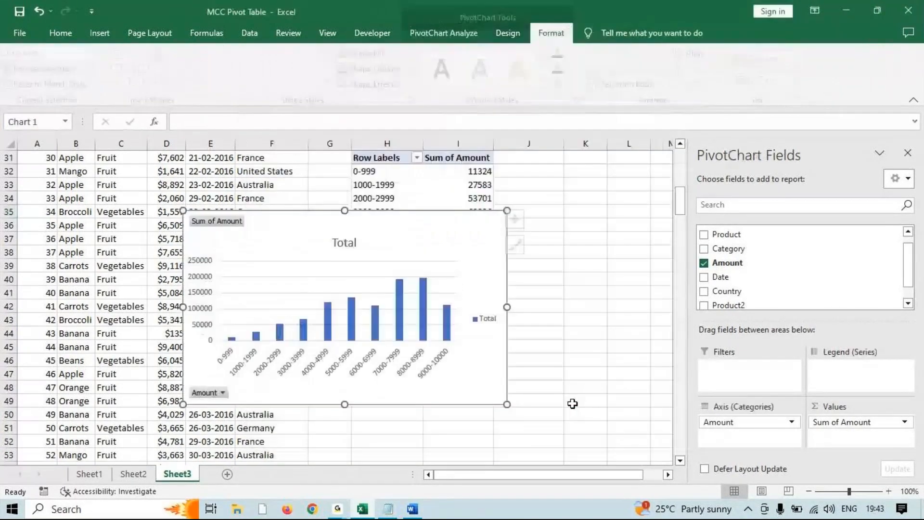
drag(460, 233, 564, 289)
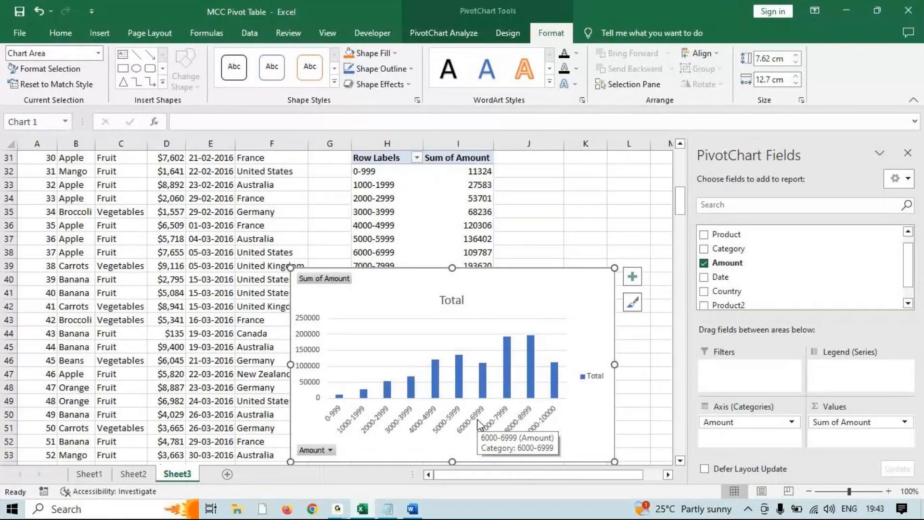
click(337, 509)
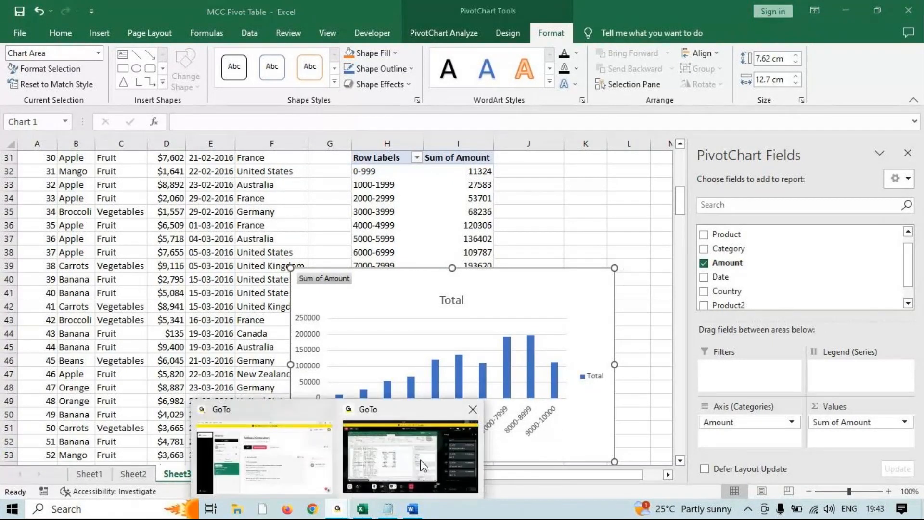
click(421, 460)
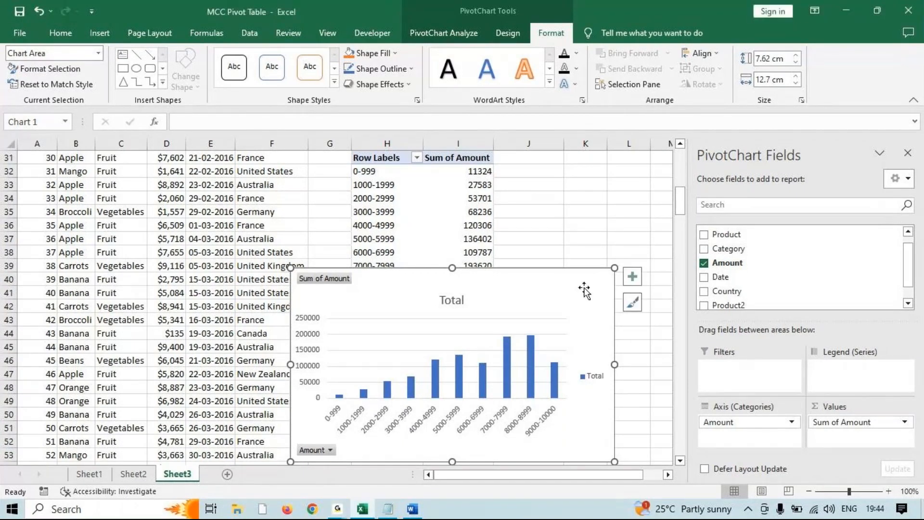
Move the PivotChart beside the grouped Amount pivot table so that it no longer covers the table
scroll(578, 279, right, 1)
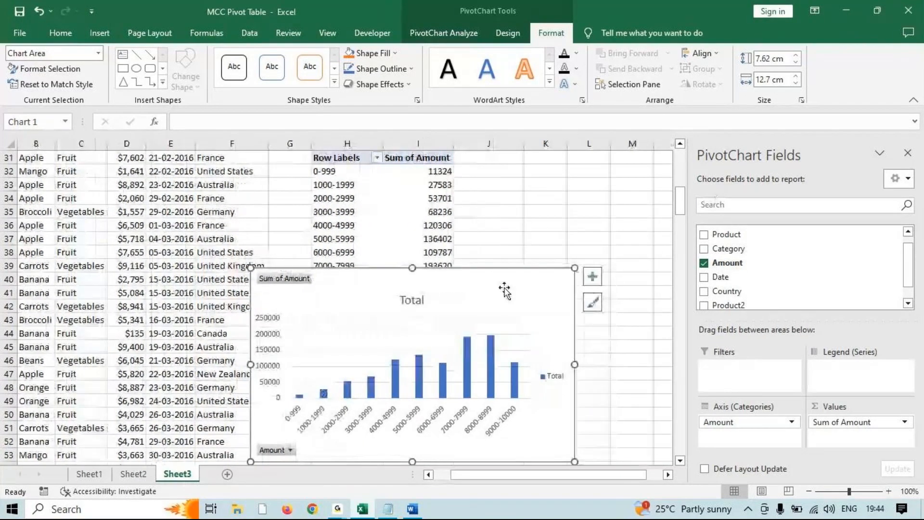
scroll(505, 291, right, 1)
drag(363, 286, 584, 169)
scroll(155, 353, left, 2)
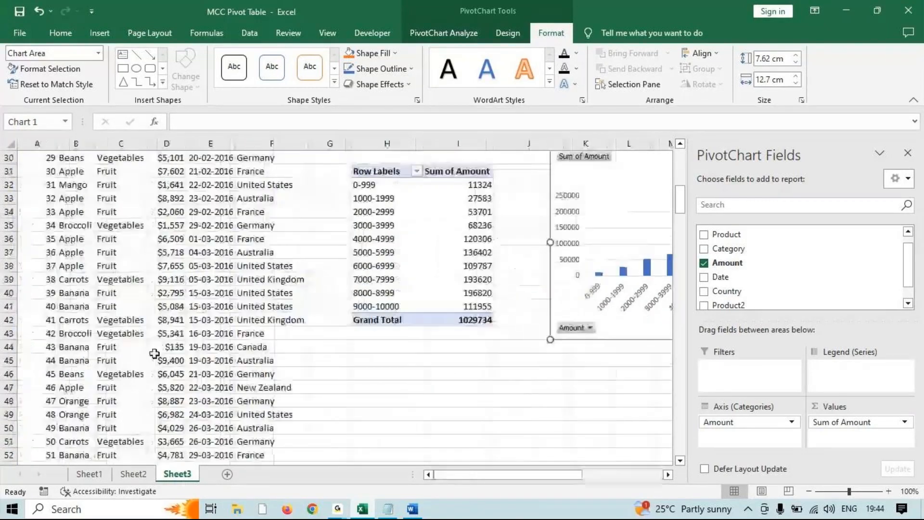
Copy the whole source data range of Sheet3 and paste it into a new worksheet starting at A1
scroll(131, 348, down, 5)
click(148, 361)
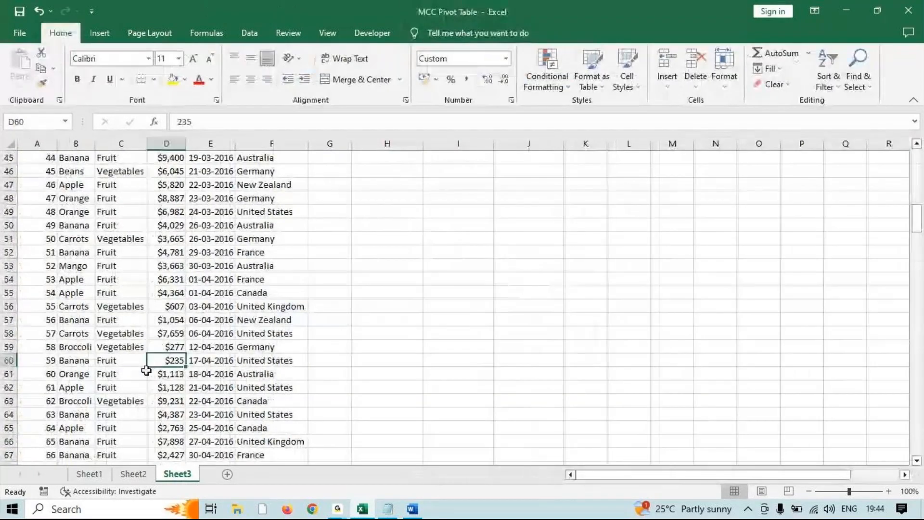
key(ctrl+a)
key(ctrl+c)
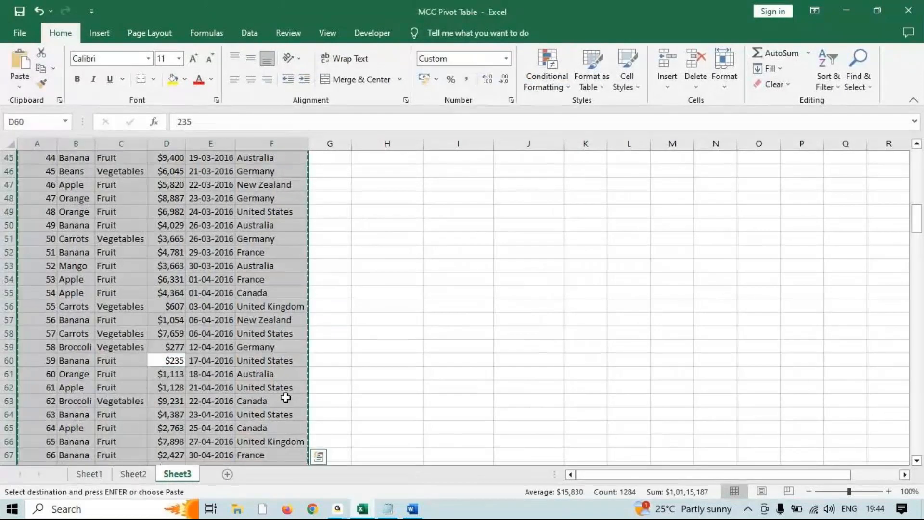
click(227, 474)
key(ctrl+v)
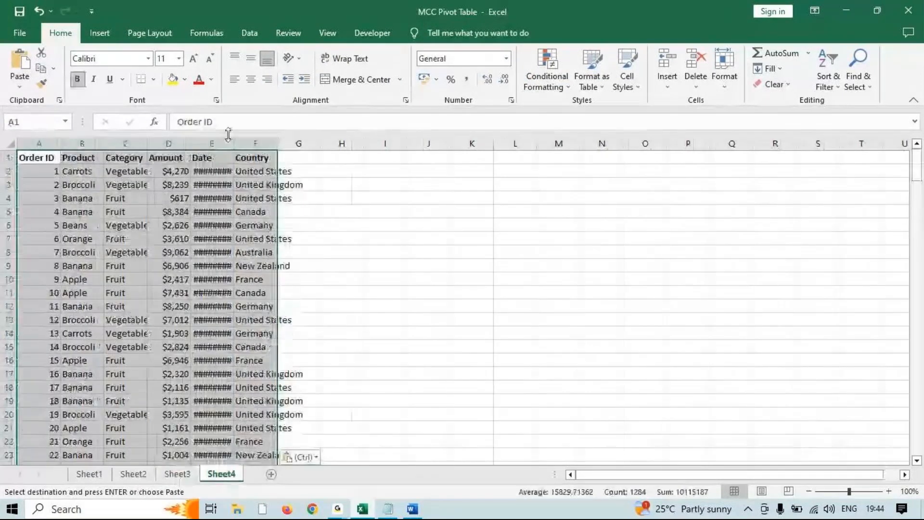
click(725, 77)
click(761, 184)
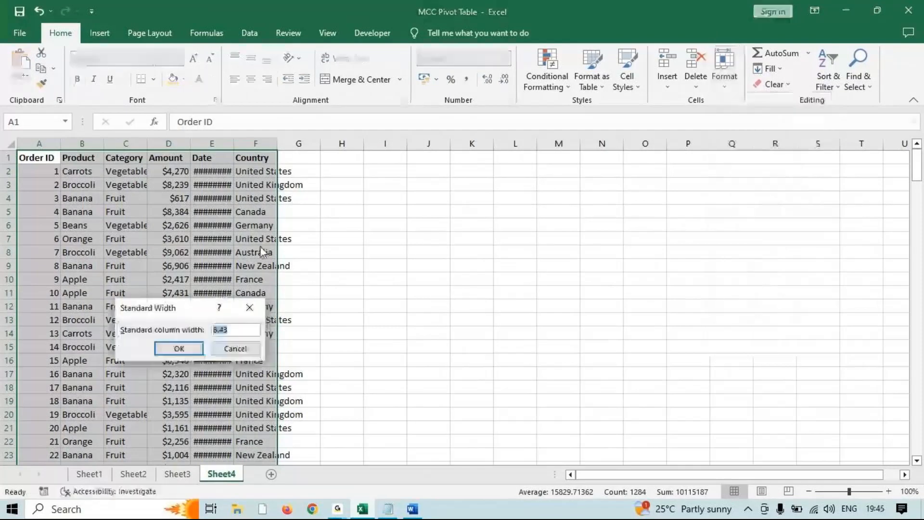
key(Return)
AutoFit the column widths of the data pasted in Sheet4
click(725, 77)
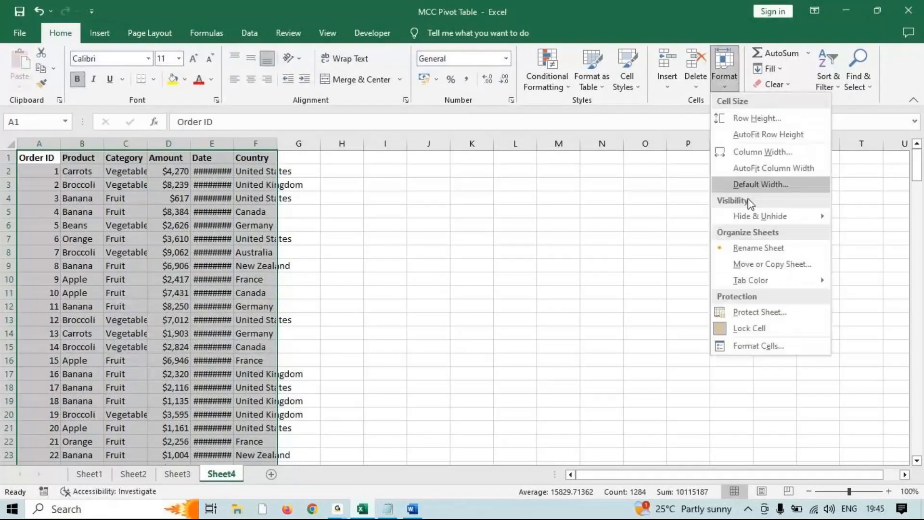
click(754, 171)
click(121, 253)
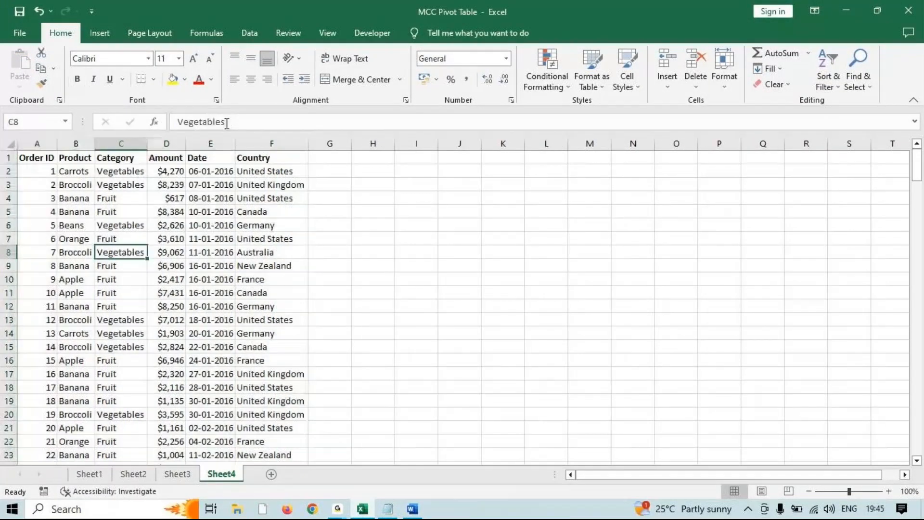
Insert a PivotTable from the Sheet4 data range A1:F214 on the existing worksheet at cell I4
click(99, 34)
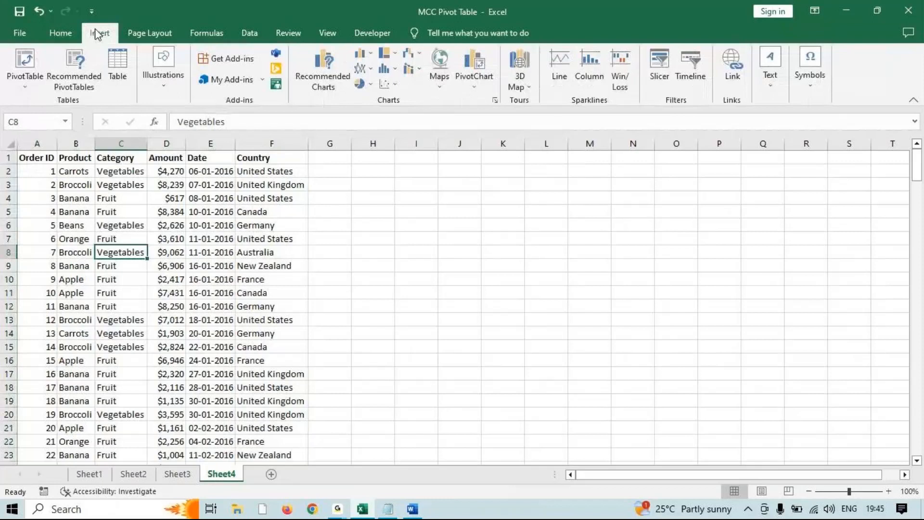
click(24, 65)
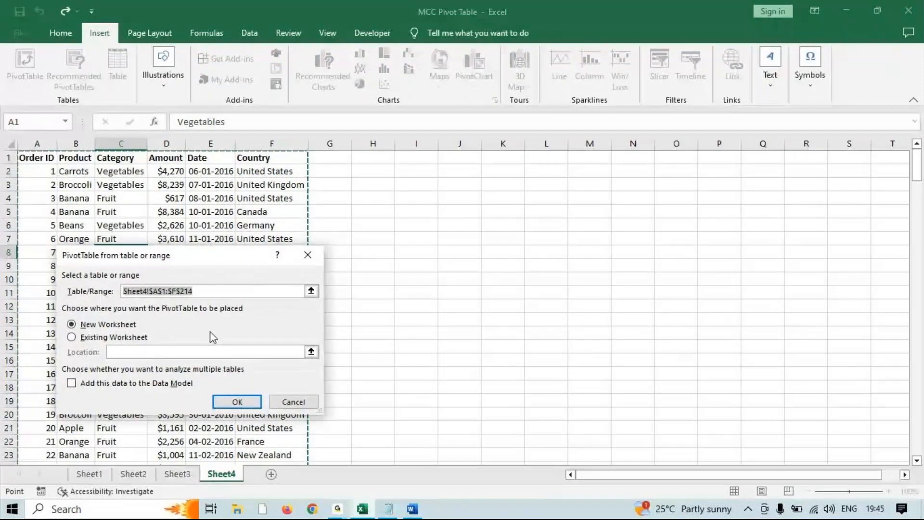
click(71, 337)
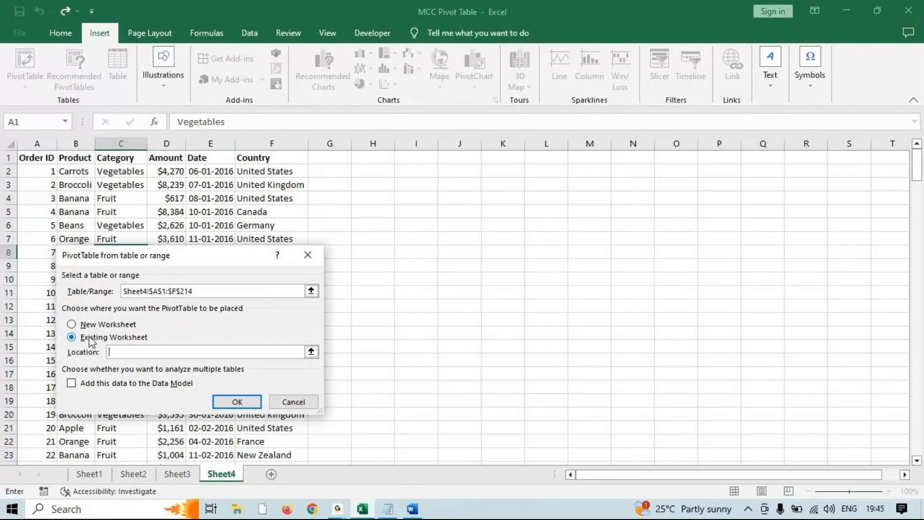
click(416, 198)
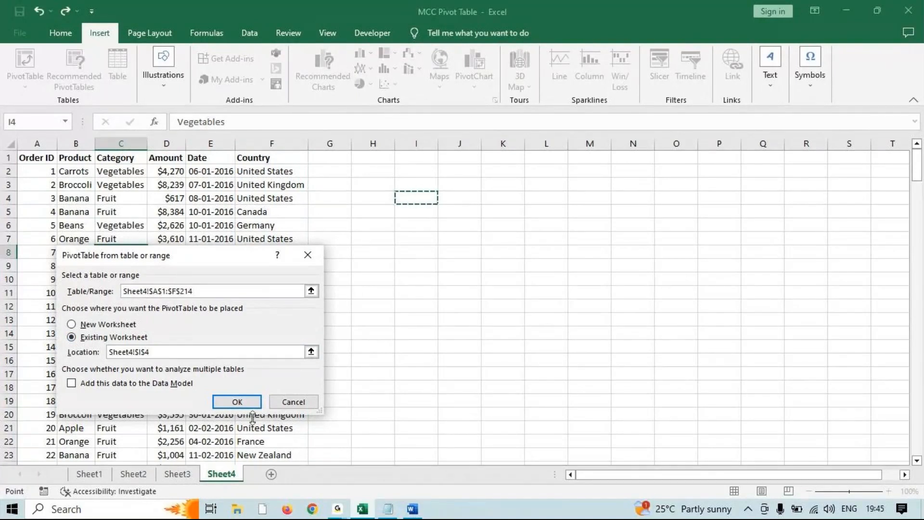
click(243, 402)
Build the pivot table with Country as rows and the sum of Amount as values
drag(728, 301, 751, 421)
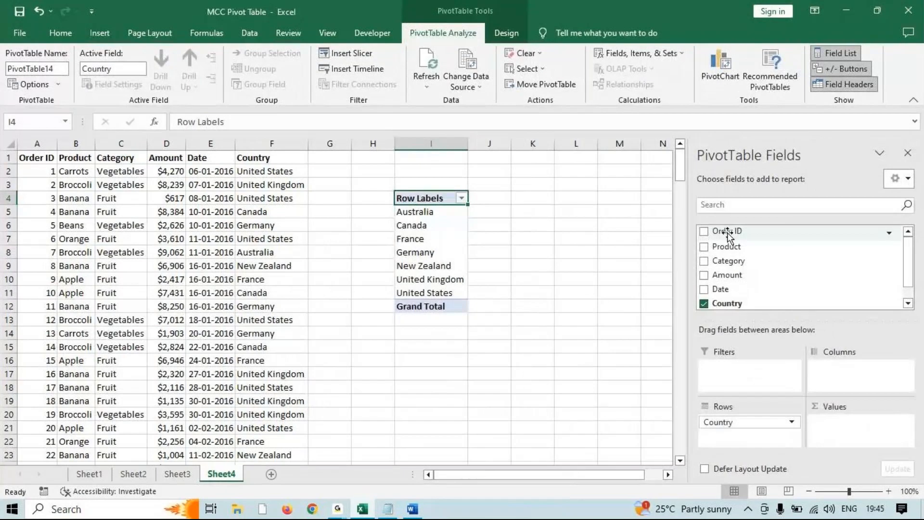
drag(727, 273, 859, 435)
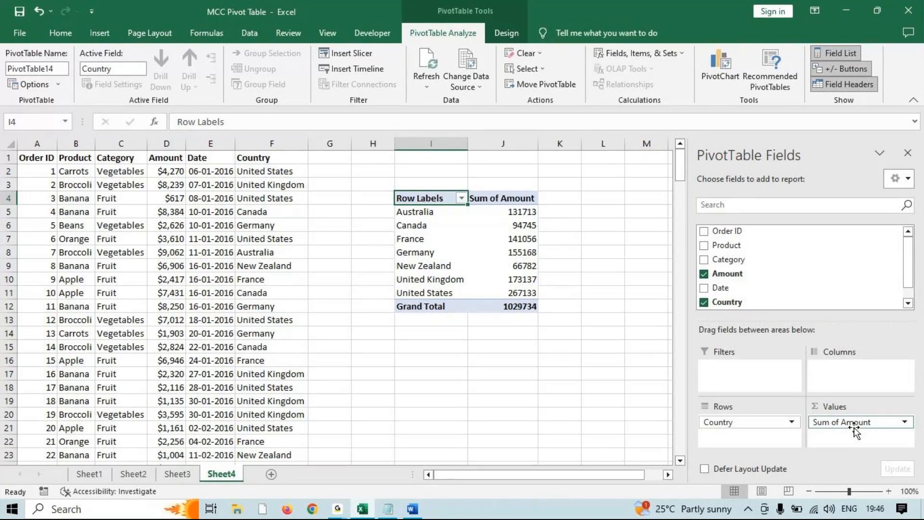
click(521, 210)
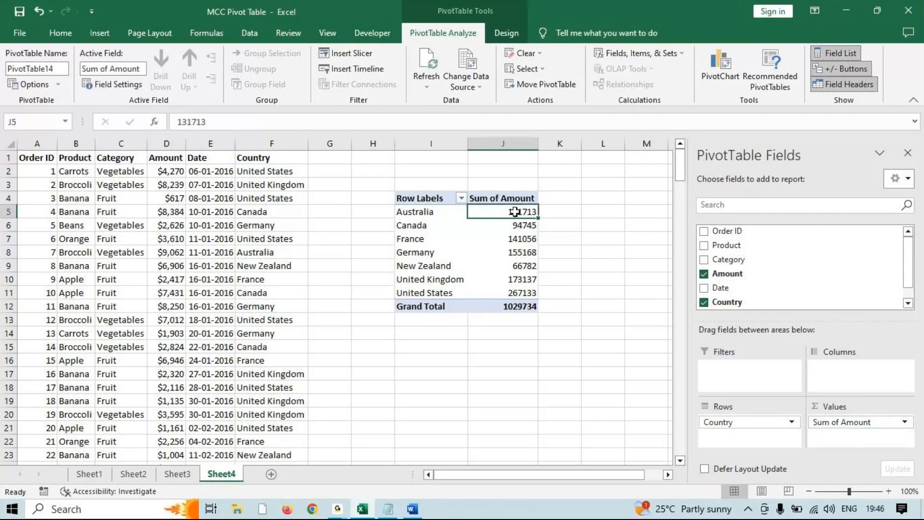
Switch to Notepad and add the note "if sum of amount is greater than 100000 then 3% tax on the amount ifnot no tax.." below the timeline notes
mouse_move(515, 211)
key(alt+Tab)
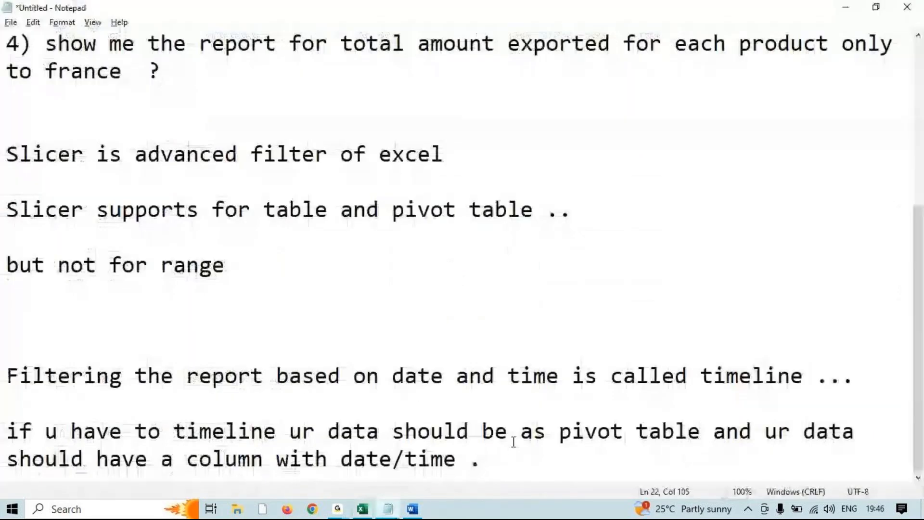
key(Return)
key(Return)
key(Return)
key(Return)
key(Return)
key(Return)
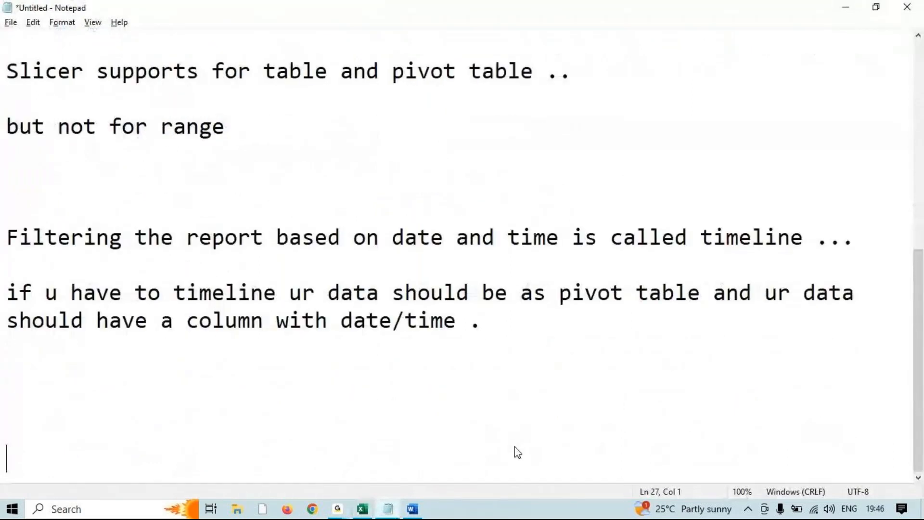
text(if aum)
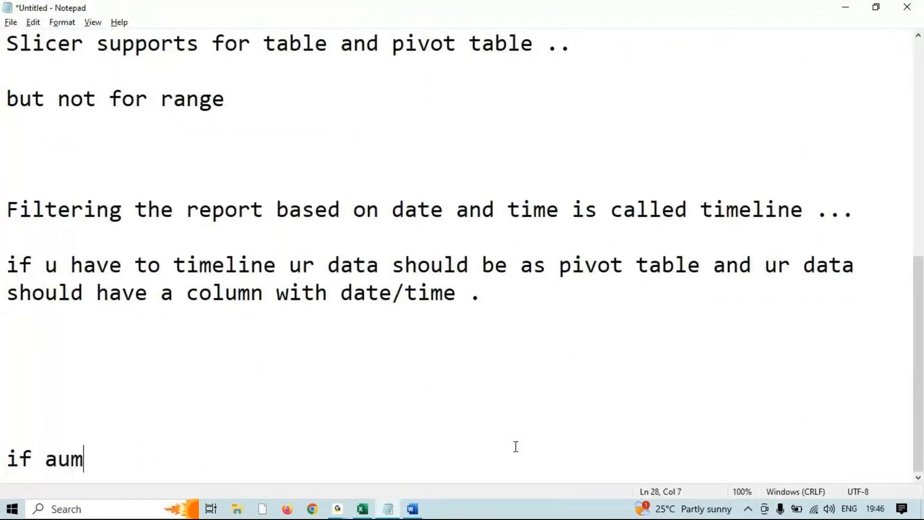
key(BackSpace)
key(BackSpace)
key(BackSpace)
text(sum amoun)
key(BackSpace)
key(BackSpace)
key(BackSpace)
key(BackSpace)
key(BackSpace)
text(of amount )
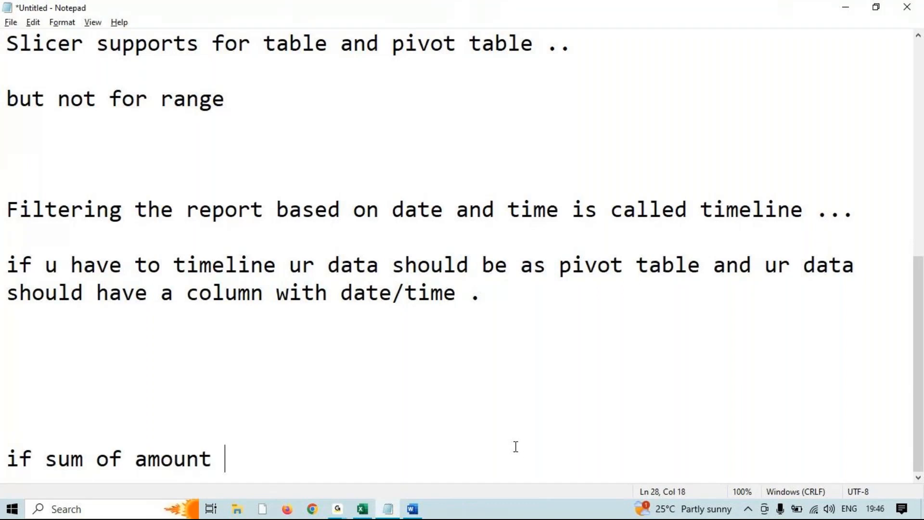
text(is greater t)
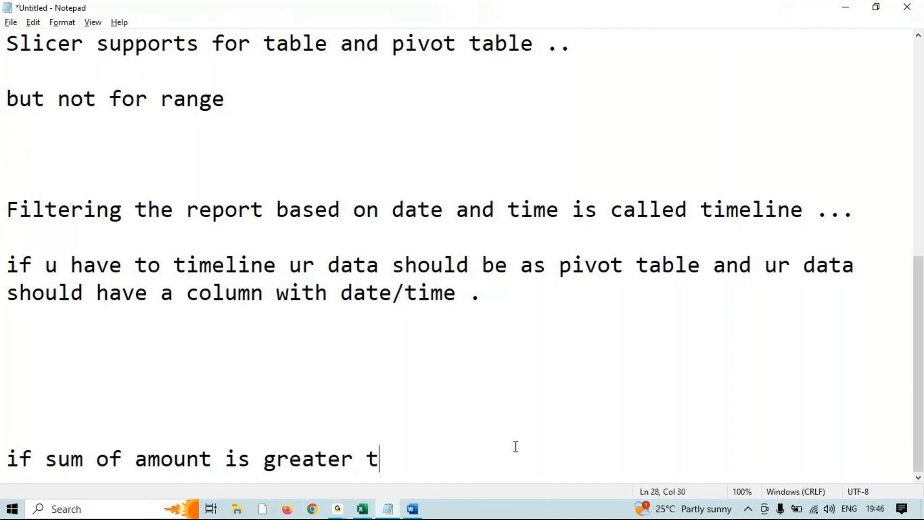
text(han 100000 th)
key(BackSpace)
text(en 3% tac)
key(BackSpace)
text(x on the amount ifnot)
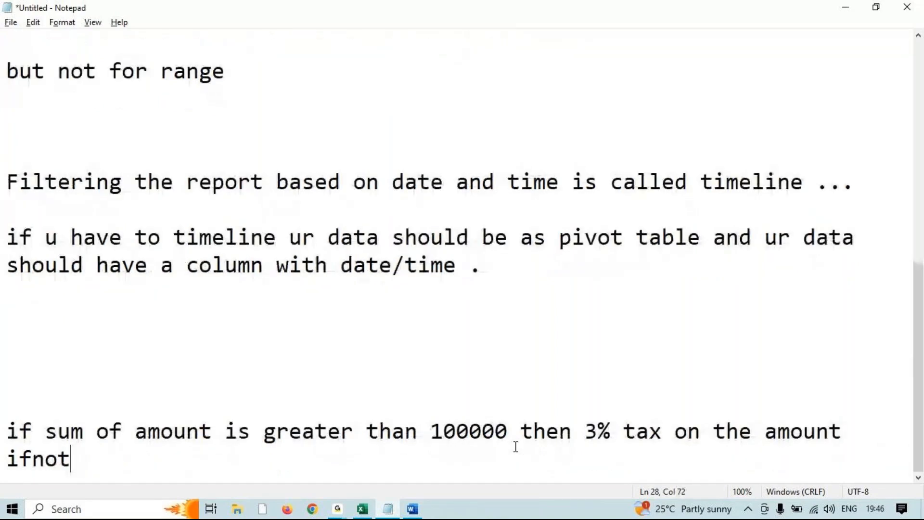
text( no ta)
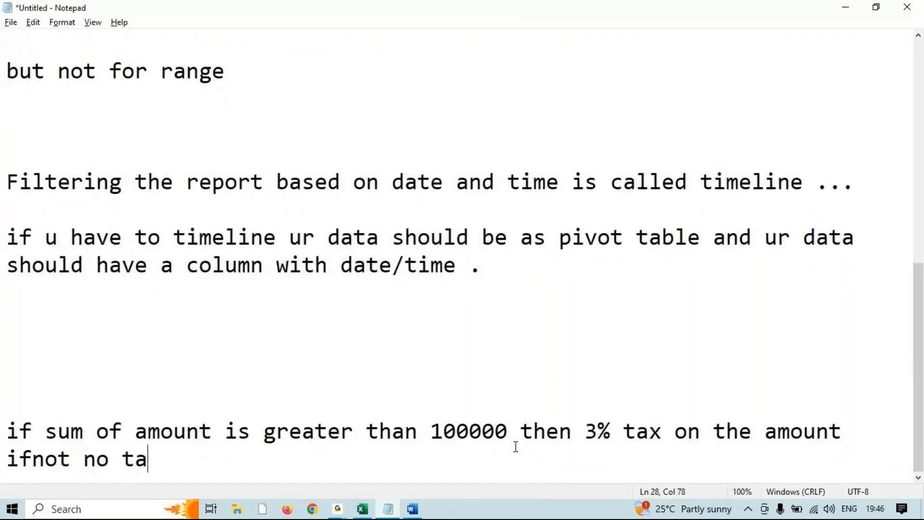
text(x..)
Review the tax rule in the note by highlighting its condition and the 3% tax part
scroll(219, 402, down, 1)
click(14, 348)
drag(58, 347, 228, 362)
click(341, 347)
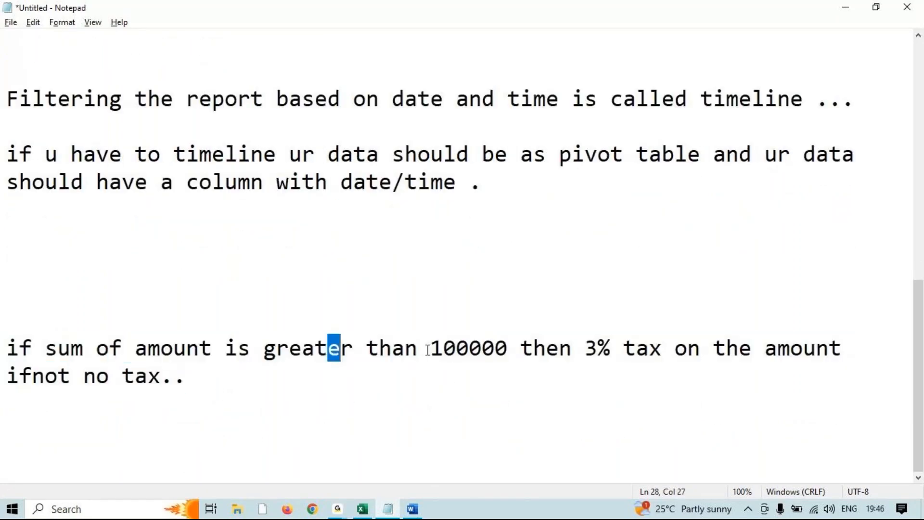
drag(418, 348, 676, 355)
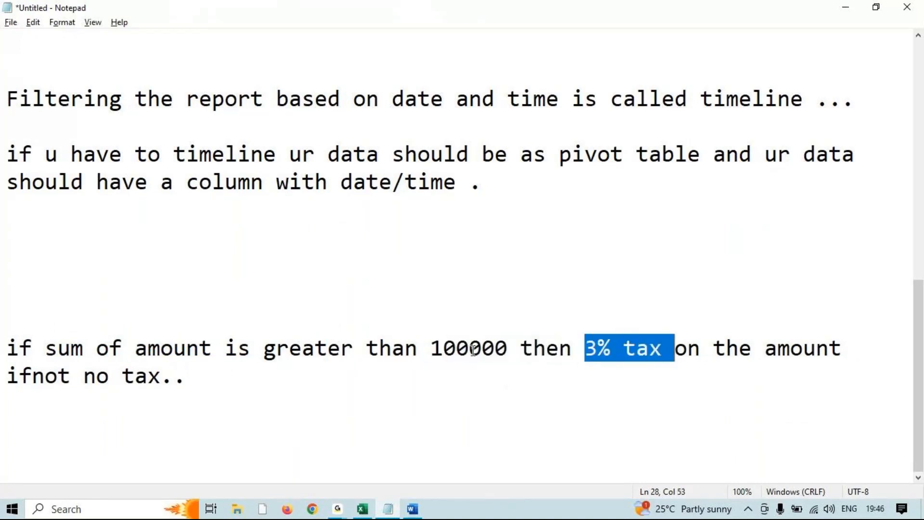
Write the formula =if(amount>100000,3%*amount,0) a few lines below the tax rule
click(290, 380)
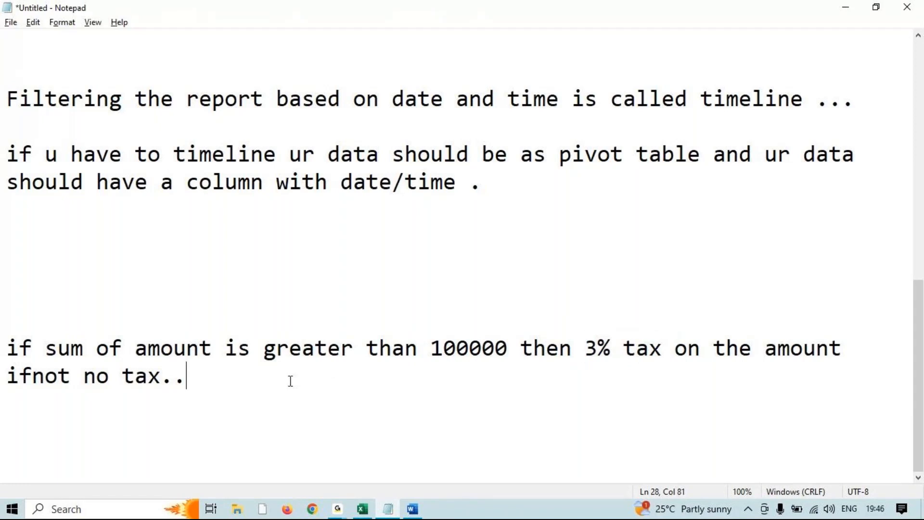
key(Return)
key(Return)
key(Return)
text(=if(amount>100000)
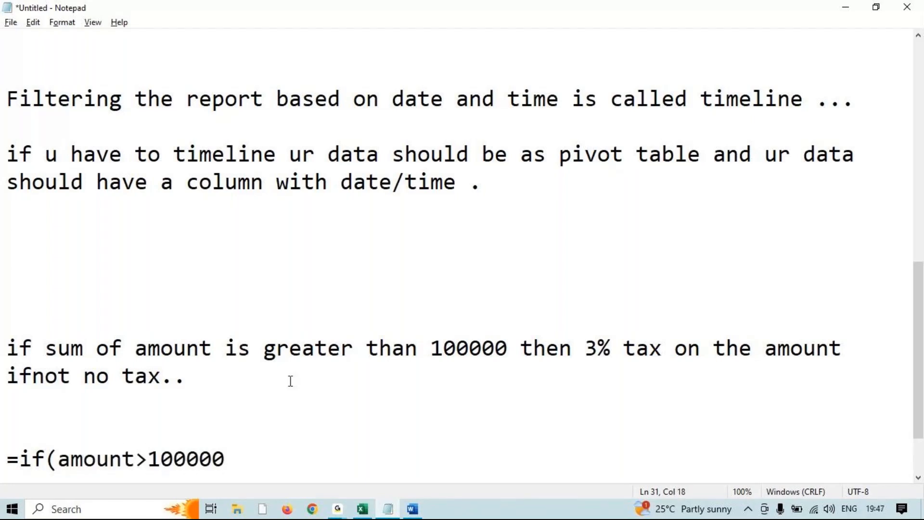
text(,3%*amo)
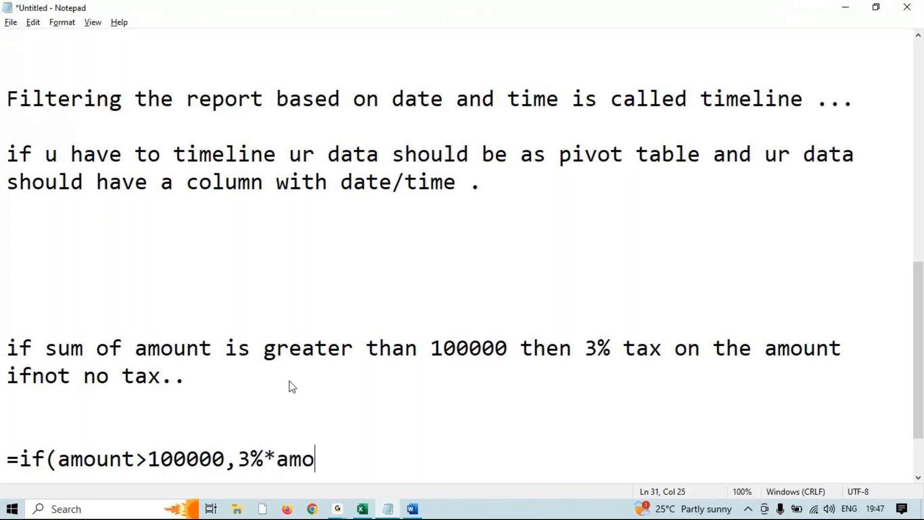
text(unt,0))
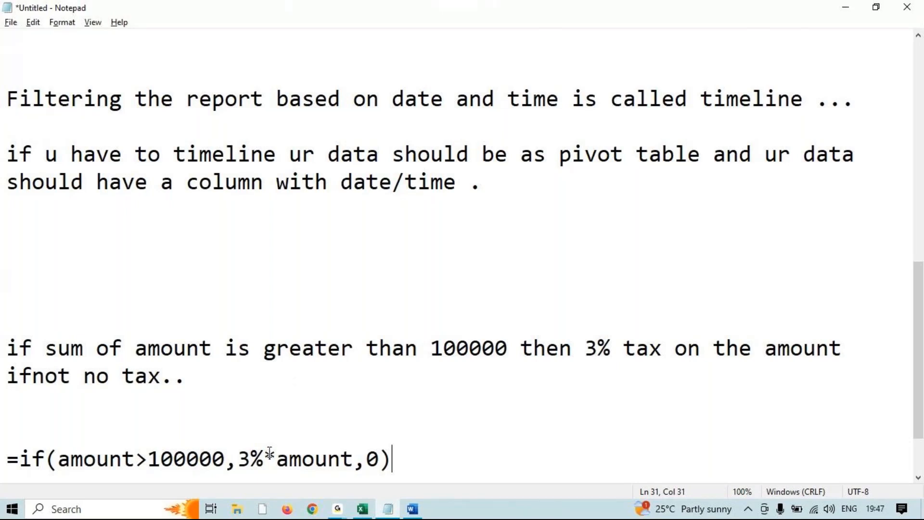
Highlight the whole IF formula in the note for review, and return to the Excel workbook
drag(402, 456, 3, 457)
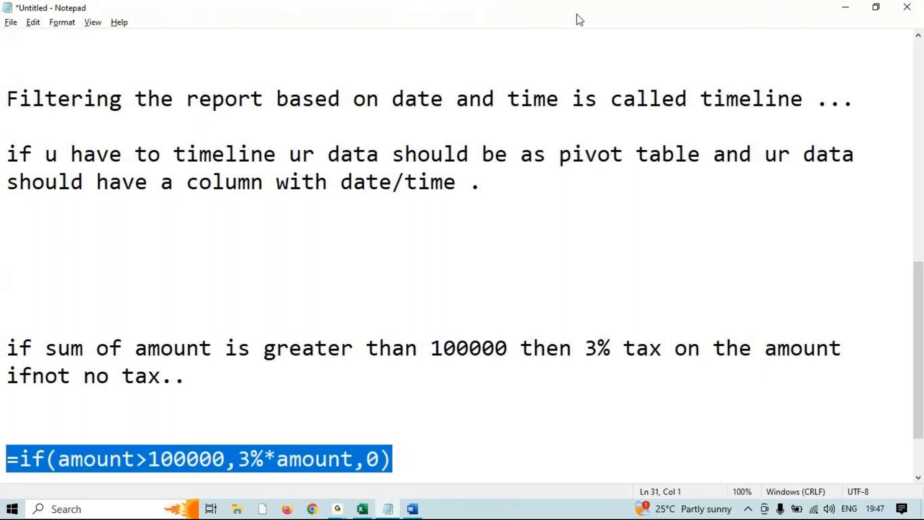
click(458, 449)
click(853, 8)
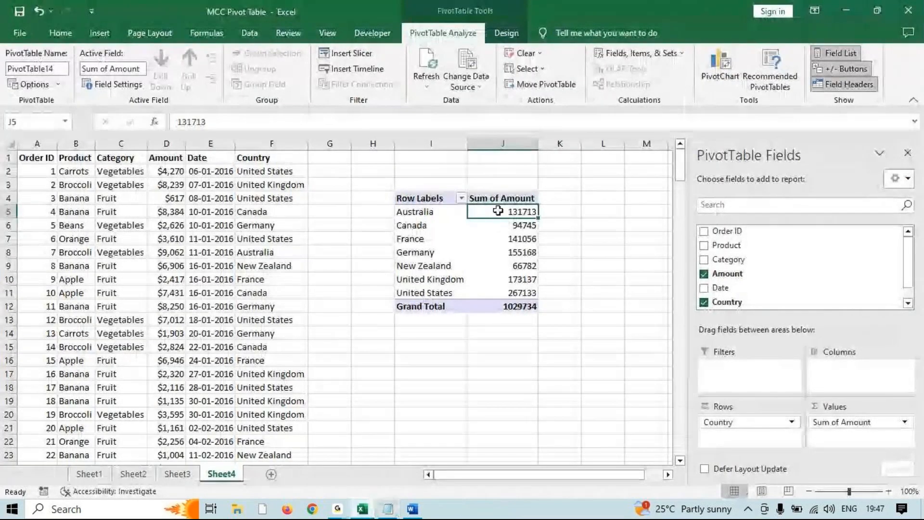
Start a new calculated field for the Country pivot table and name it TAX
mouse_move(498, 211)
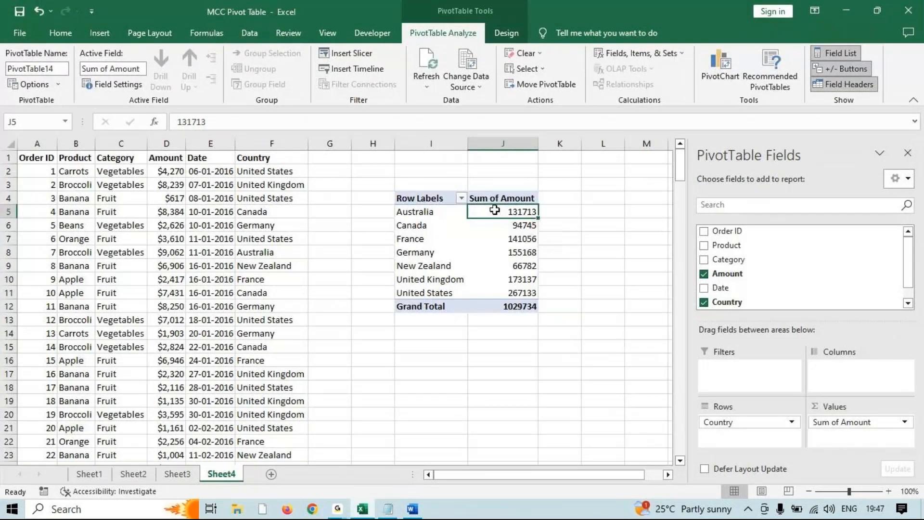
double_click(441, 35)
click(448, 42)
double_click(448, 42)
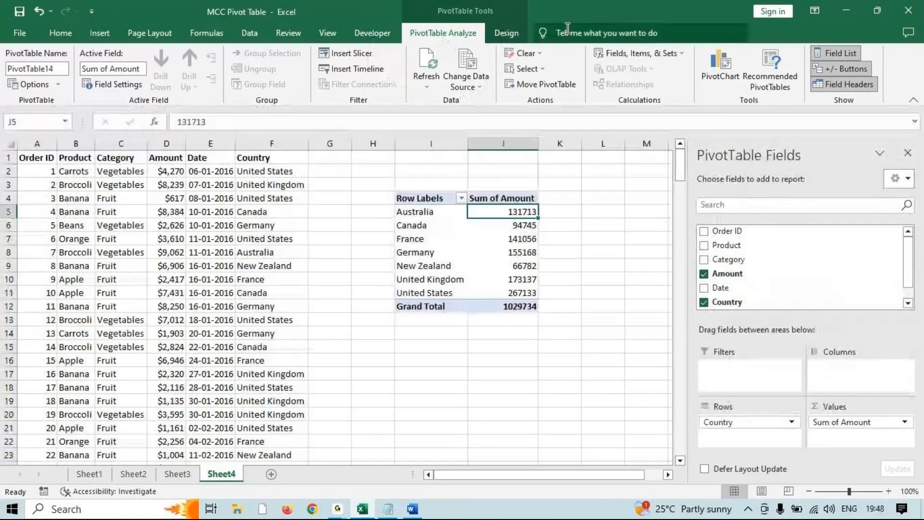
click(639, 56)
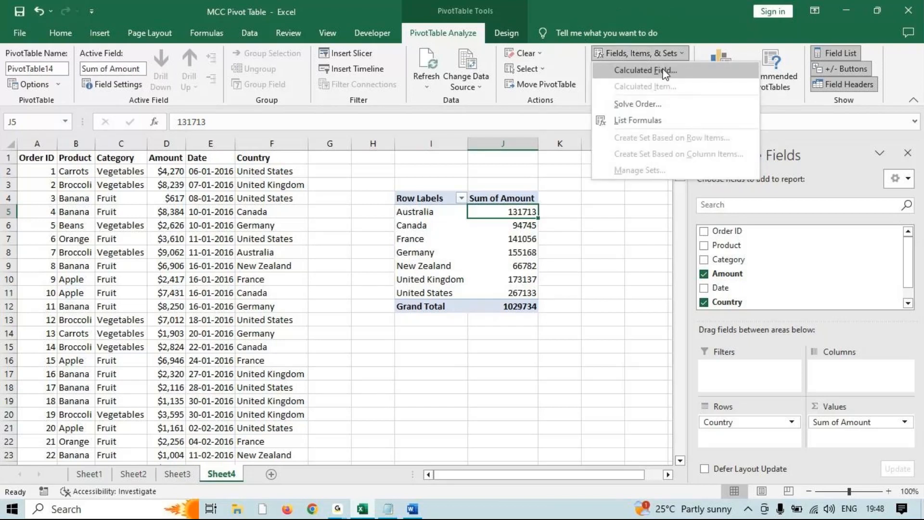
click(664, 71)
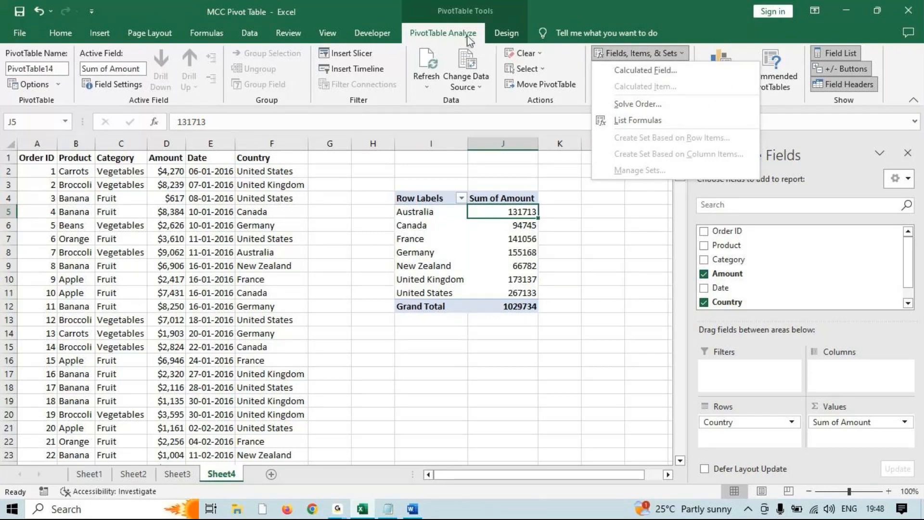
click(633, 53)
click(635, 57)
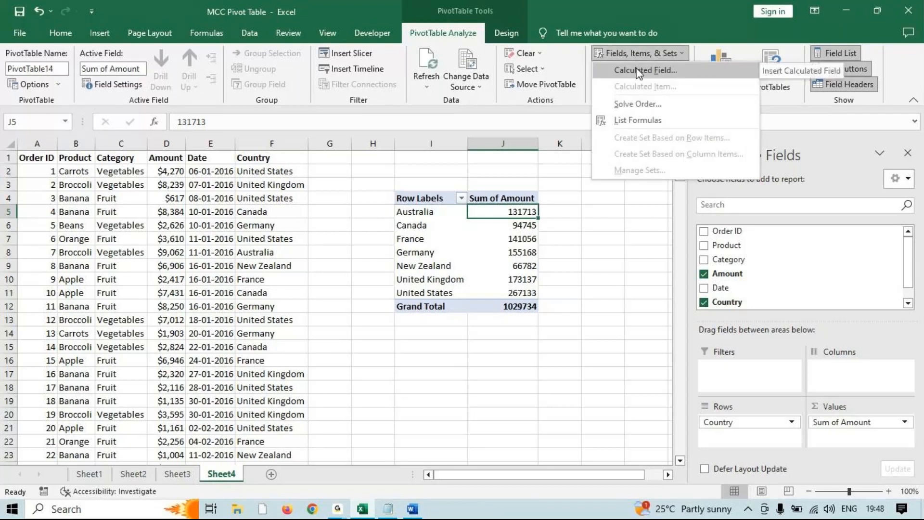
click(639, 70)
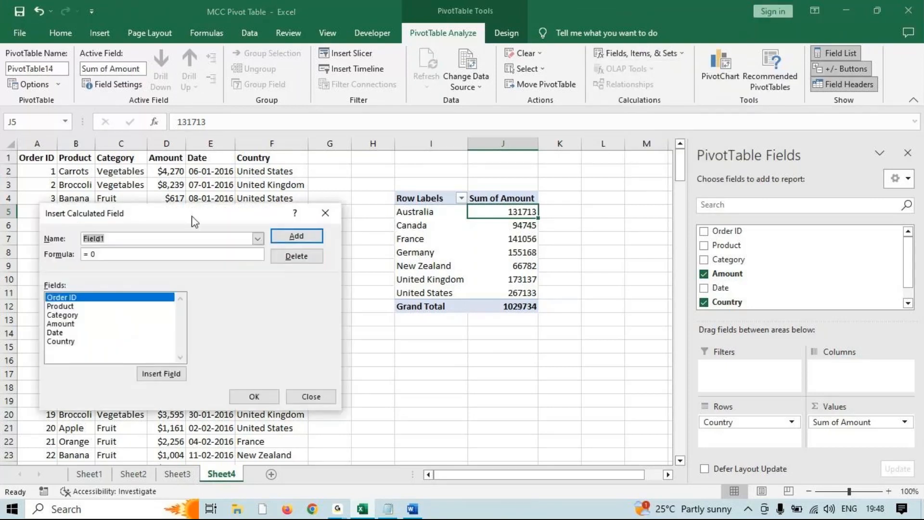
drag(192, 222, 380, 210)
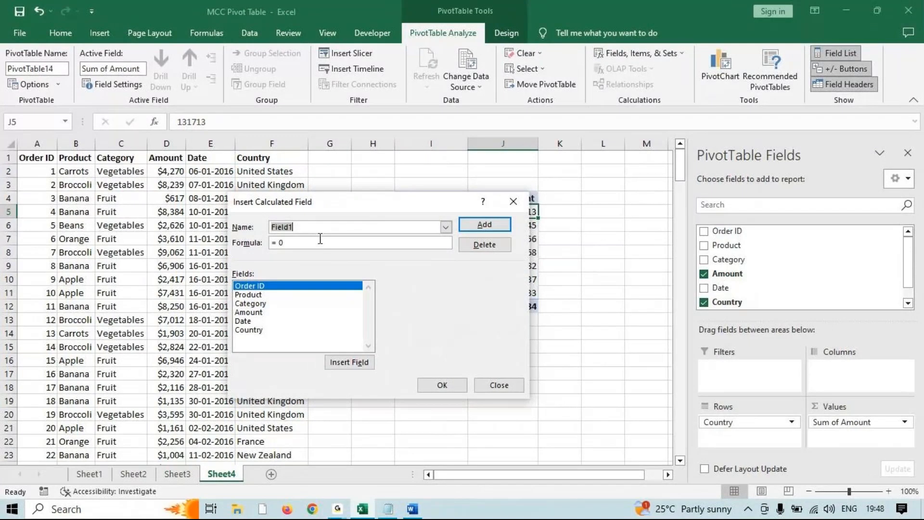
text(TX)
key(BackSpace)
text(AX)
Enter the TAX field's formula as =if( Amount>100000,3%* Amount,0), inserting Amount from the field list
drag(311, 245, 181, 243)
key(BackSpace)
text(=if()
click(247, 313)
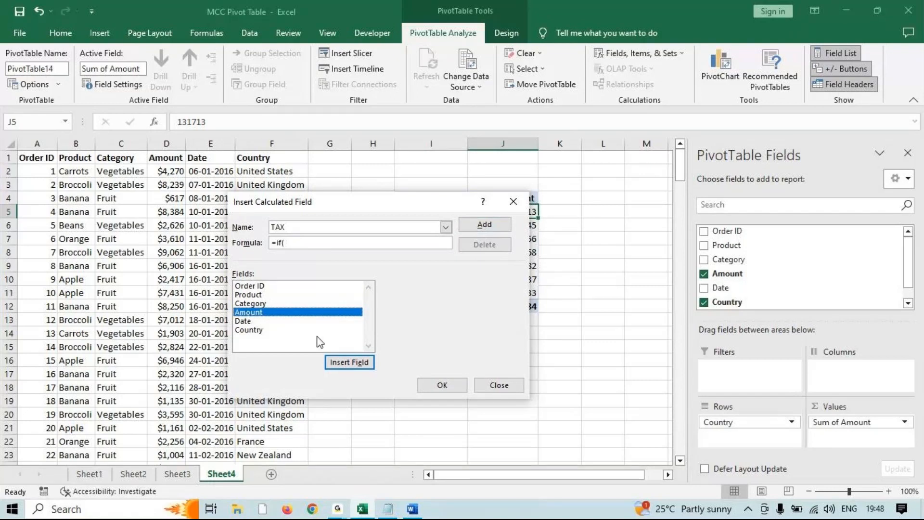
click(358, 362)
text(>)
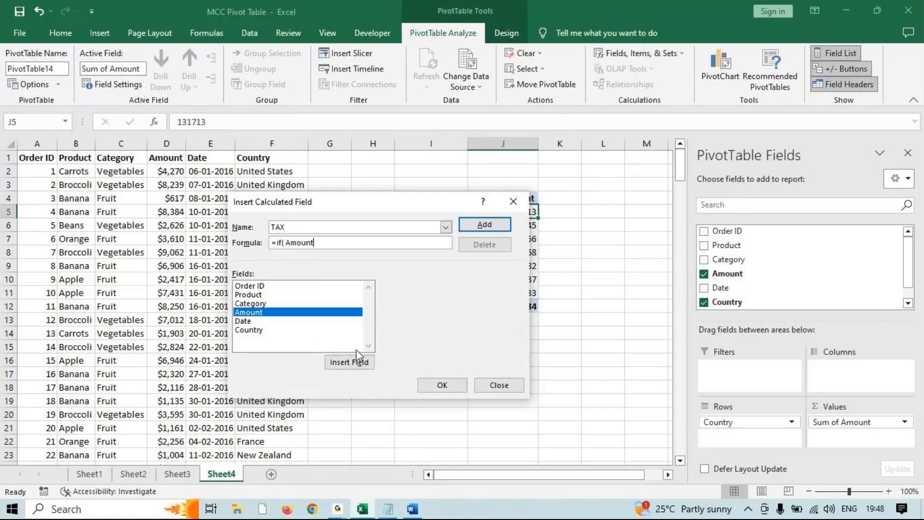
text(100000,3%*)
click(249, 312)
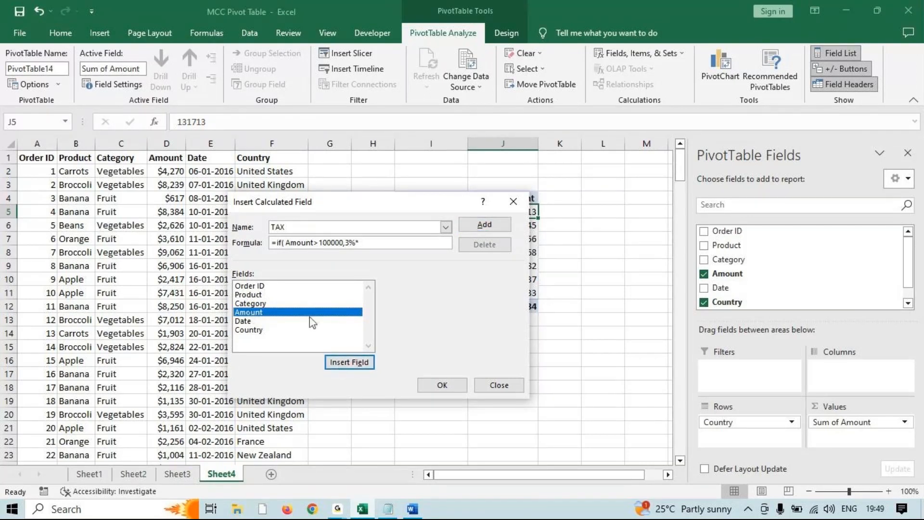
click(359, 367)
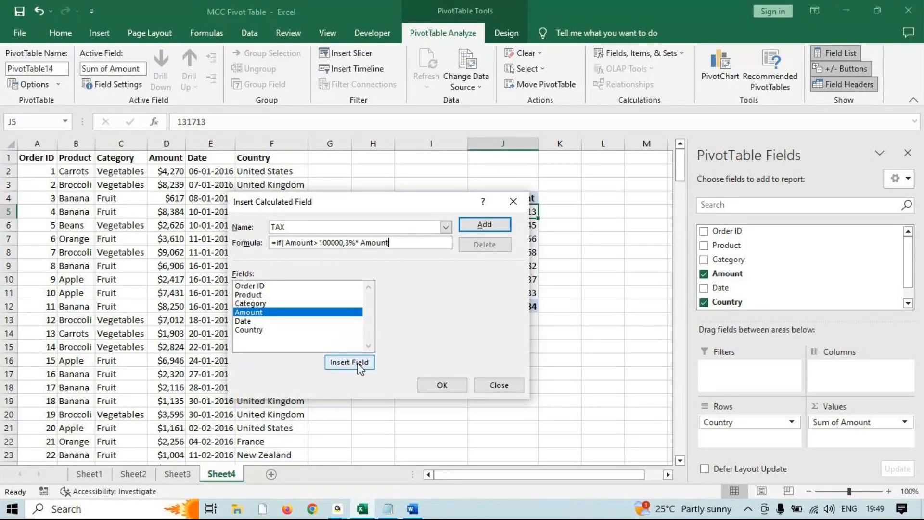
click(289, 313)
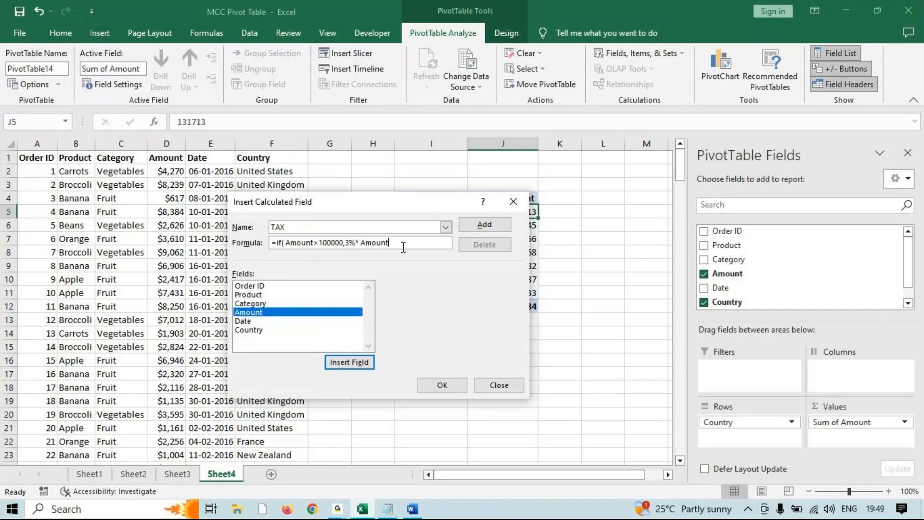
click(398, 244)
text(,0))
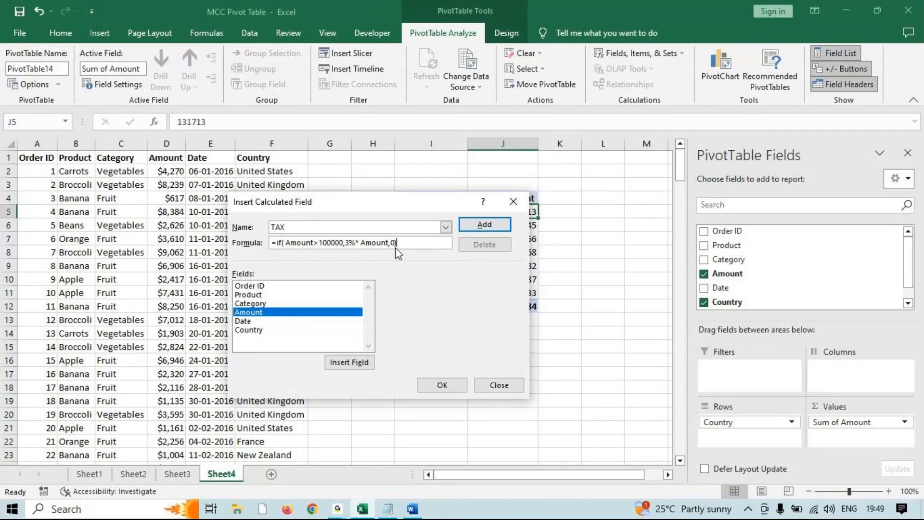
Add the TAX calculated field to the Country pivot table, and select its values for all the countries to review them
click(484, 225)
click(445, 384)
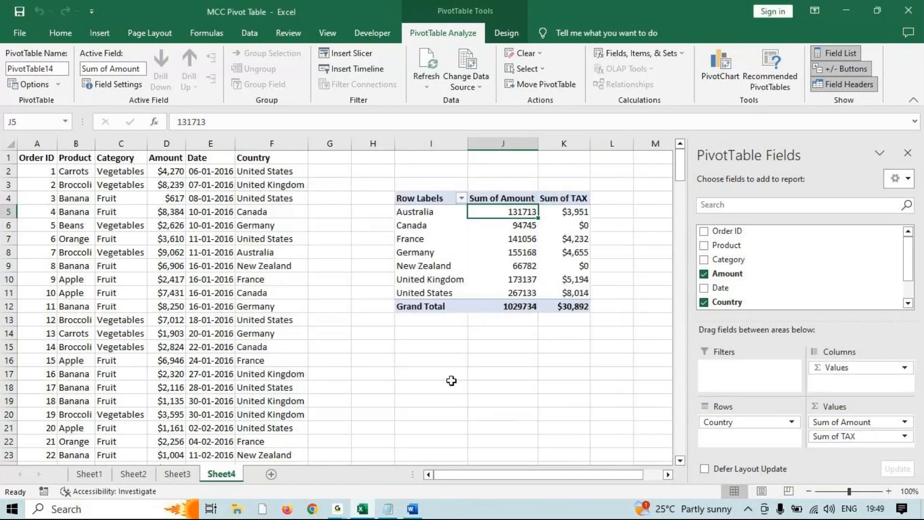
drag(573, 212, 572, 289)
drag(570, 294, 569, 293)
mouse_move(514, 215)
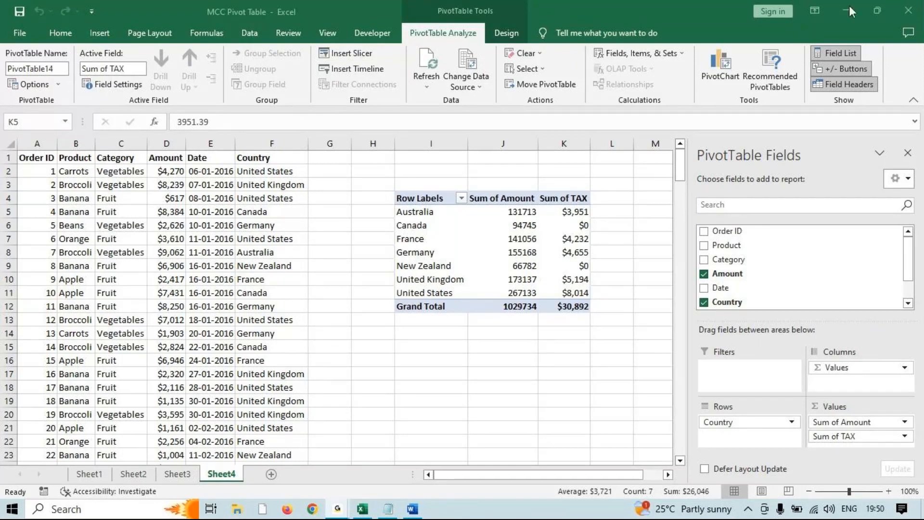
Close the MCC Pivot Table workbook without saving the changes, and refresh the desktop
click(908, 11)
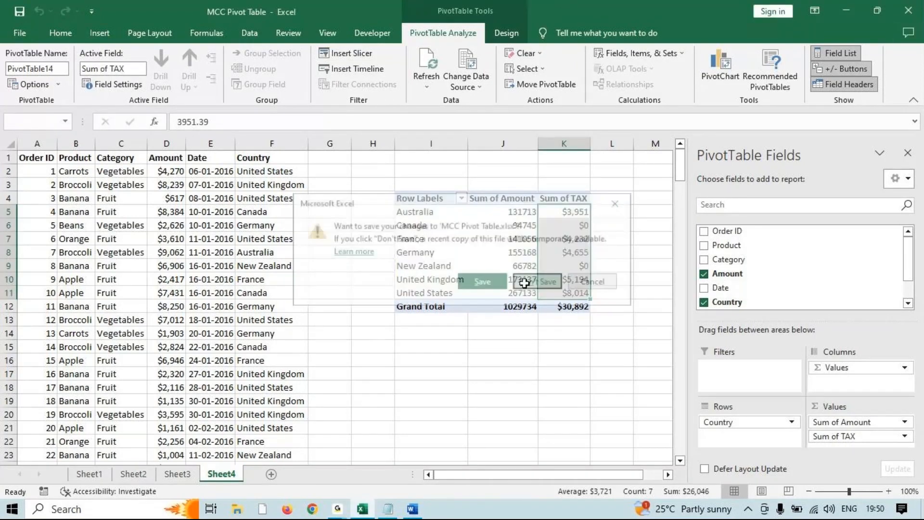
click(530, 282)
right_click(656, 149)
click(669, 186)
right_click(640, 166)
click(668, 203)
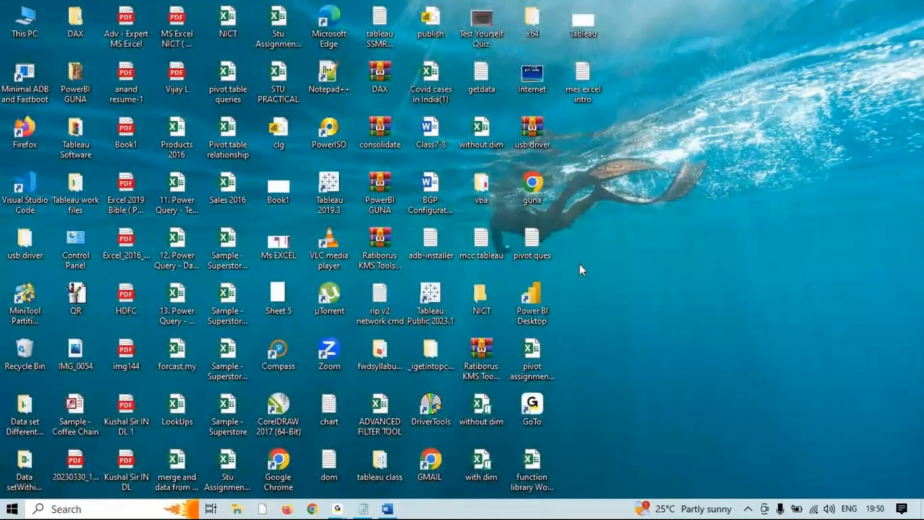
Look through the recent files in File Explorer's Quick access, and close the window
mouse_move(474, 350)
click(237, 508)
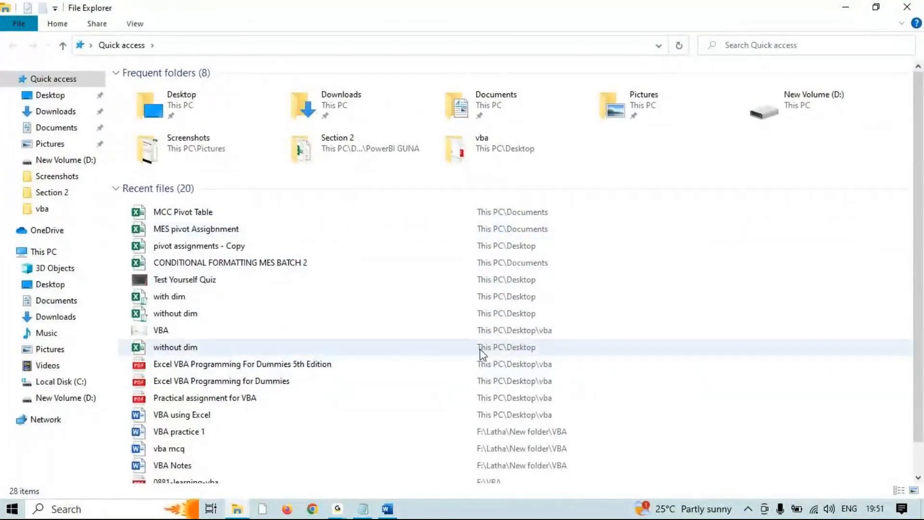
scroll(457, 366, down, 2)
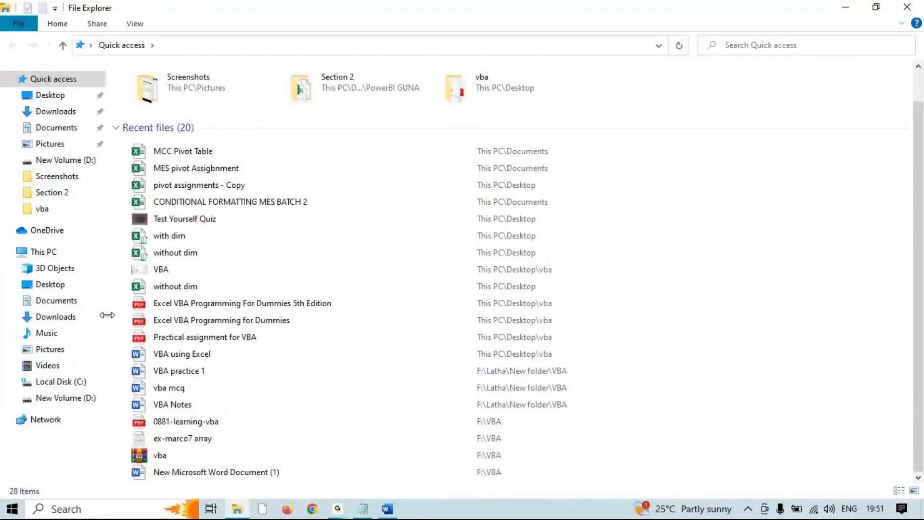
click(906, 7)
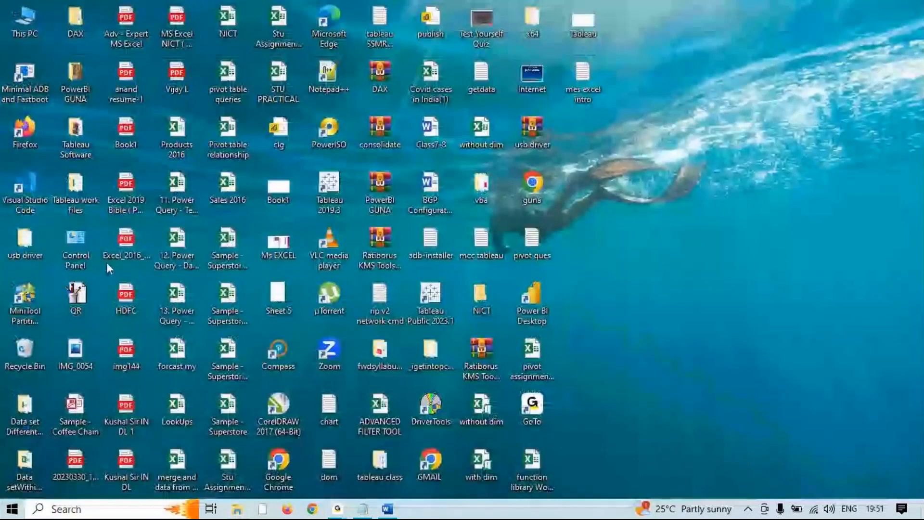